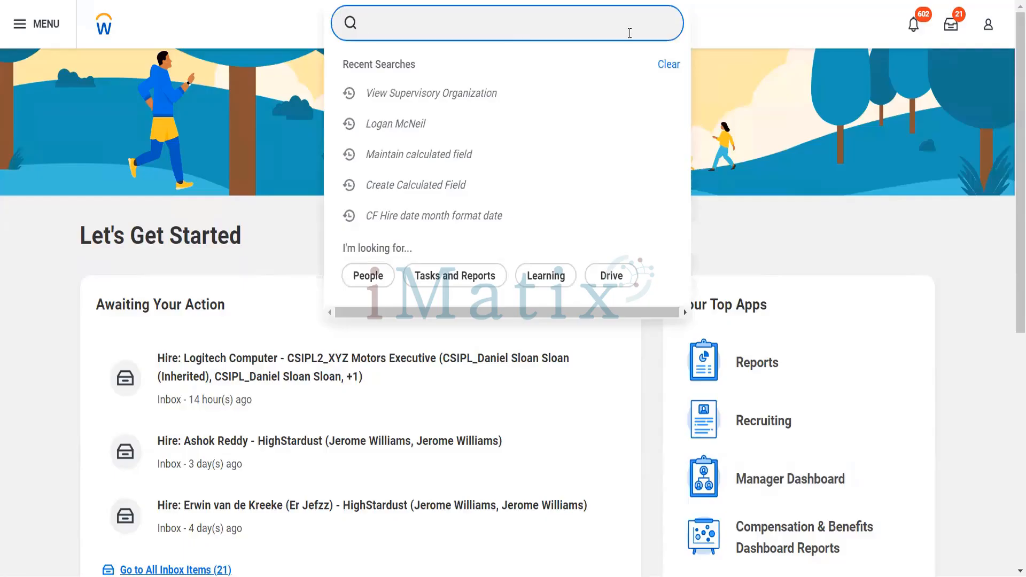
# Step: Search for "Bp: Asset", open Asset Registration Event (Default Definition) and review its business process steps
pyautogui.write('Bp: Asset')
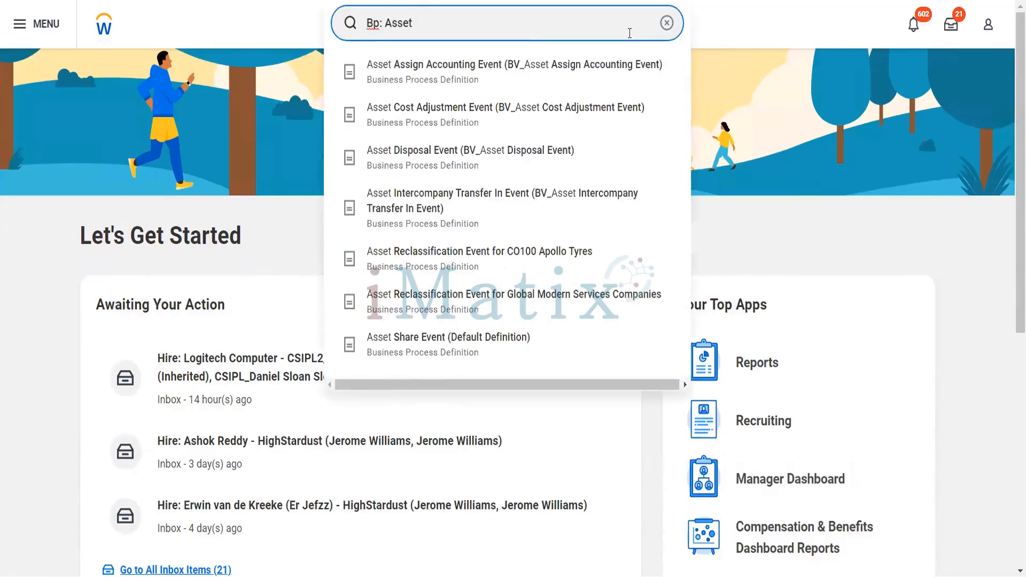
pyautogui.press('Return')
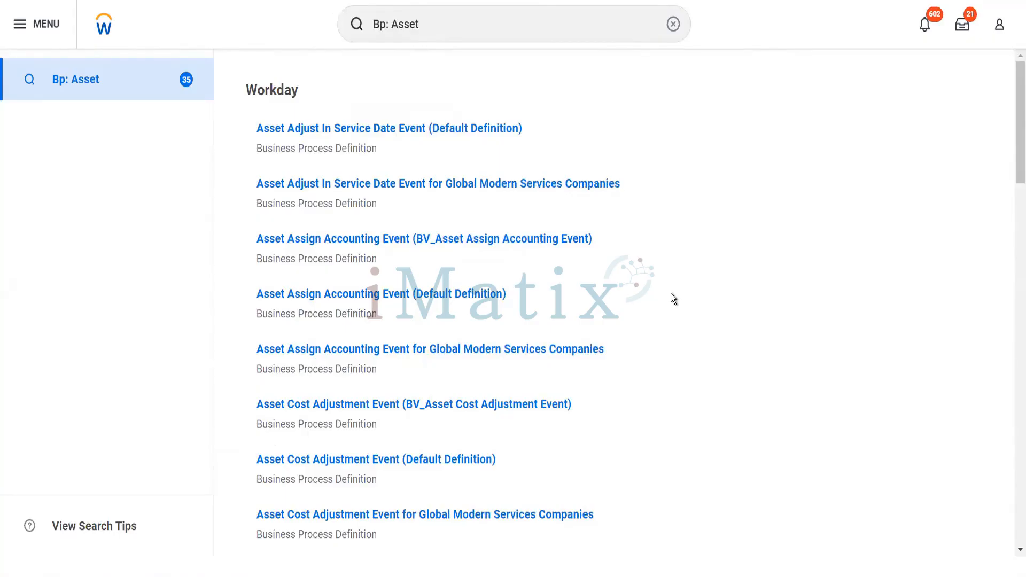
pyautogui.scroll(-6, 671, 293)
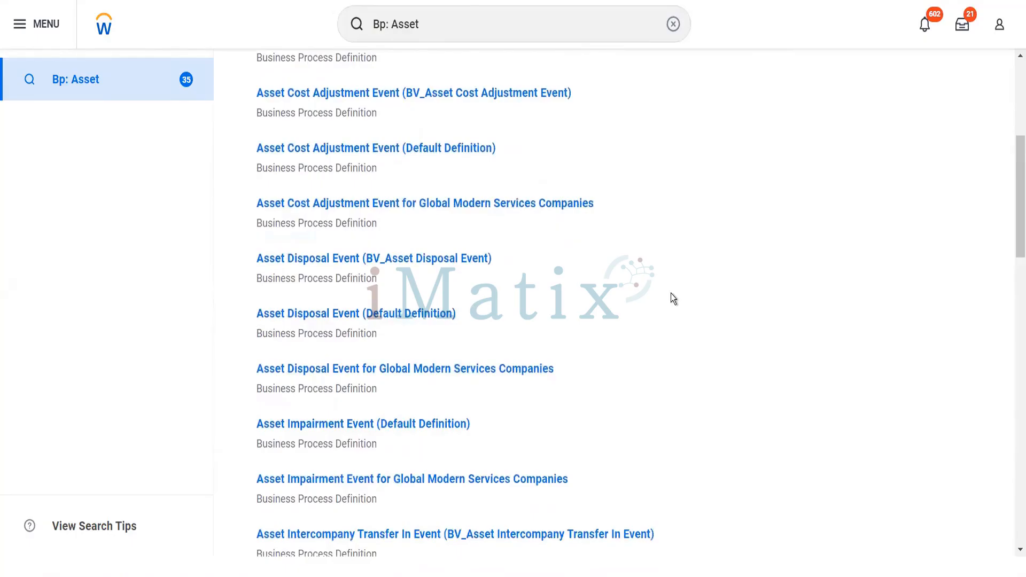
pyautogui.scroll(-3, 670, 293)
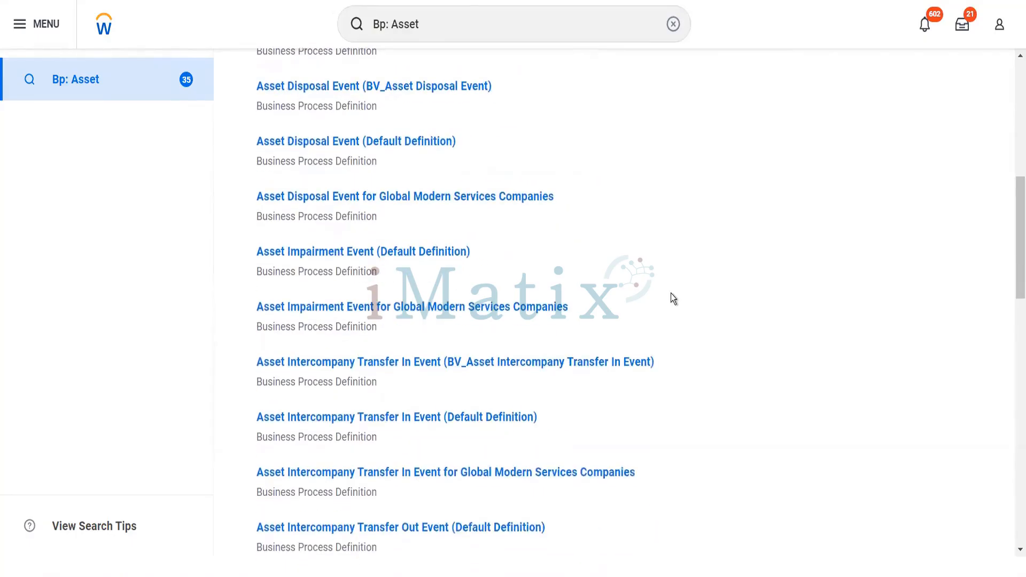
pyautogui.scroll(-2, 671, 293)
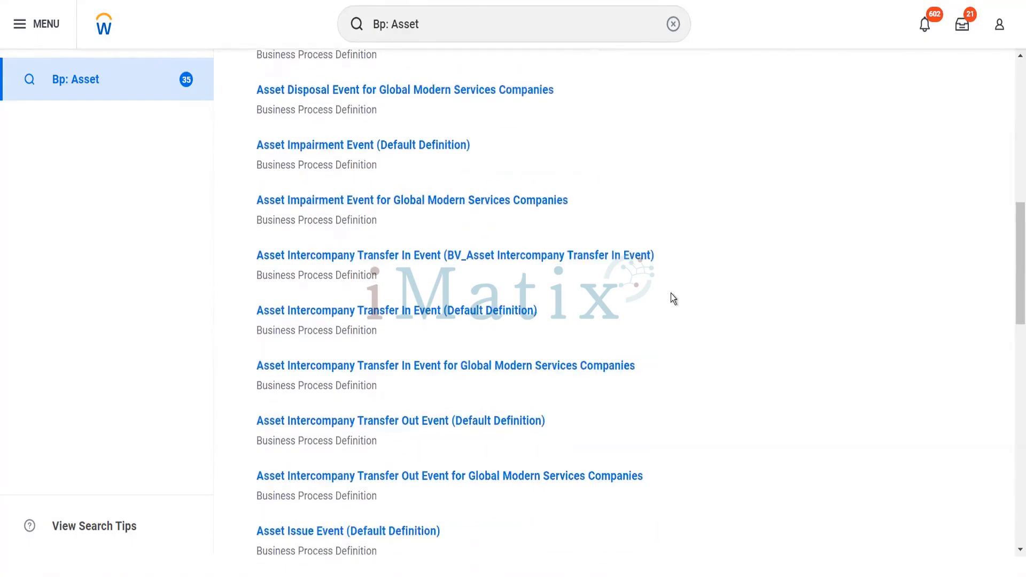
pyautogui.scroll(-3, 671, 293)
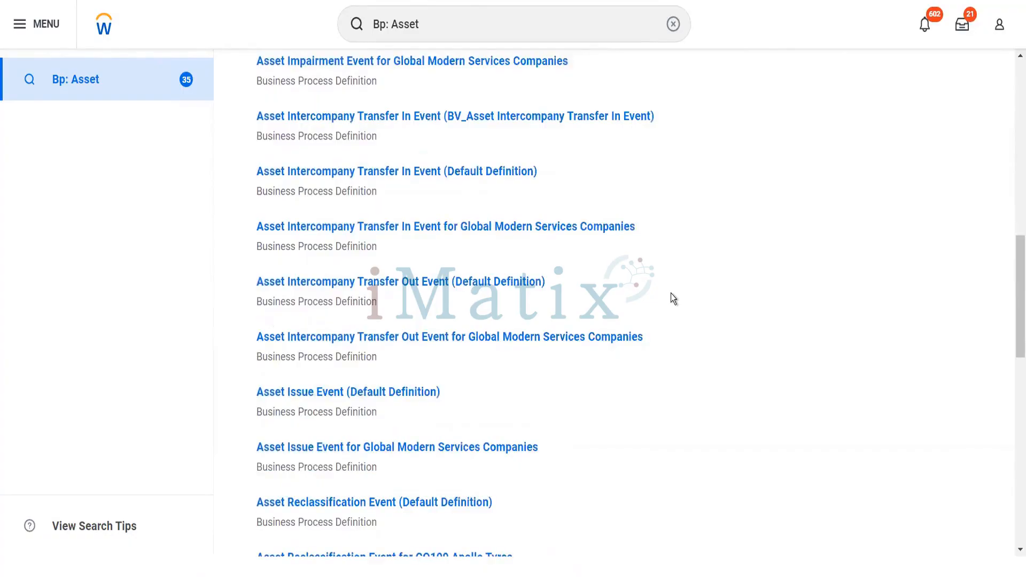
pyautogui.scroll(-3, 671, 294)
pyautogui.scroll(-4, 671, 293)
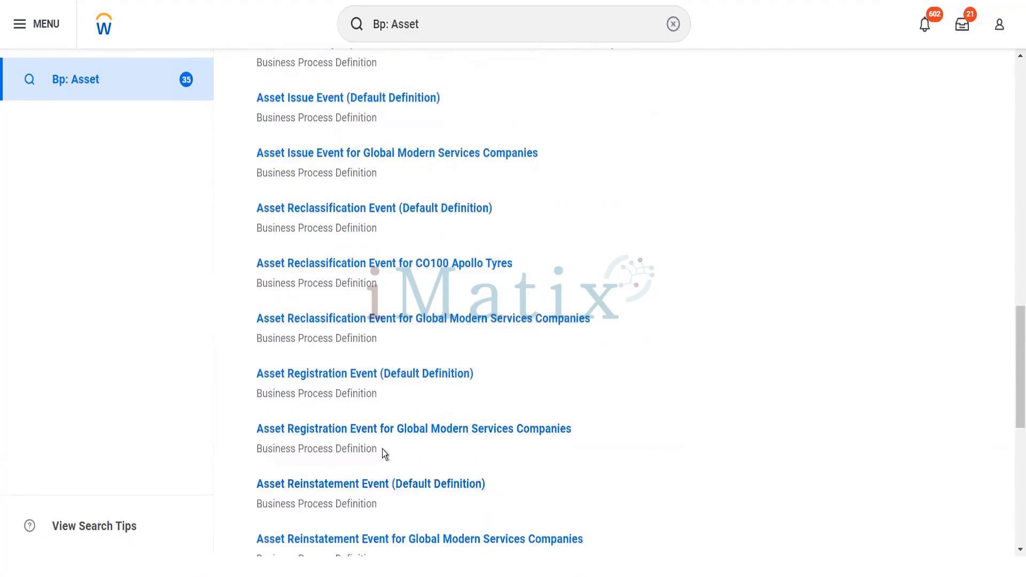
pyautogui.click(350, 376)
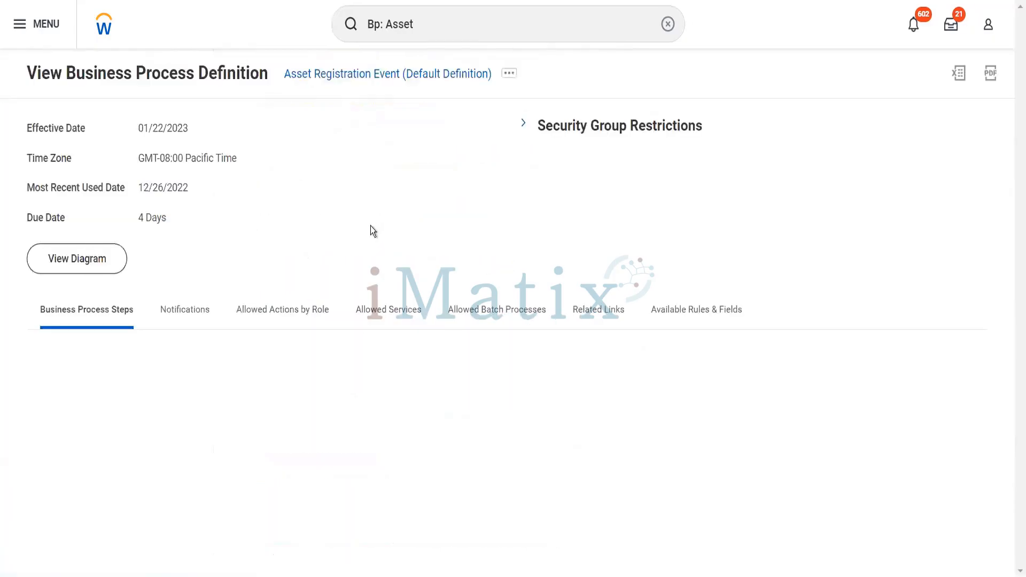
pyautogui.scroll(-3, 370, 224)
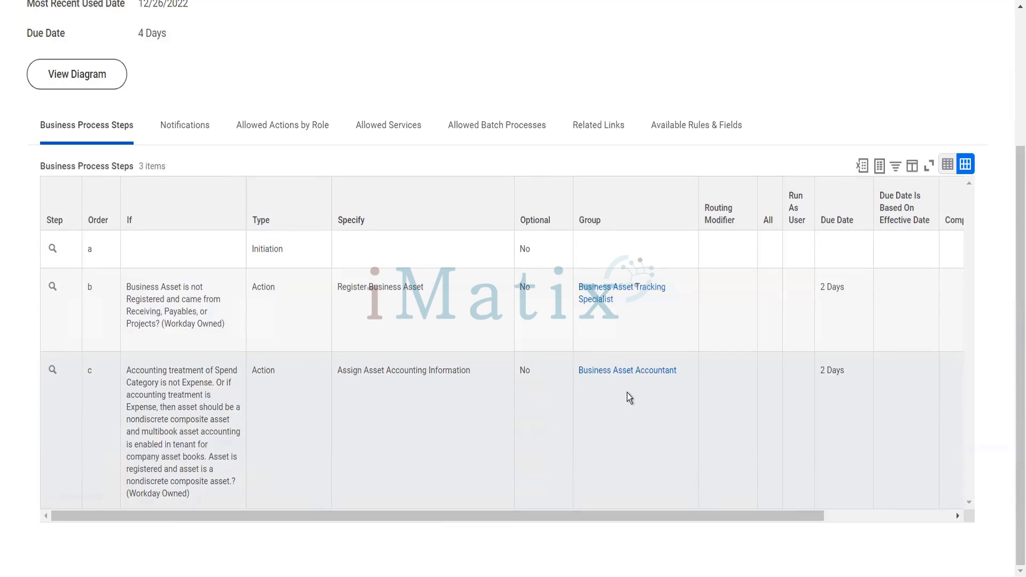
pyautogui.scroll(3, 457, 356)
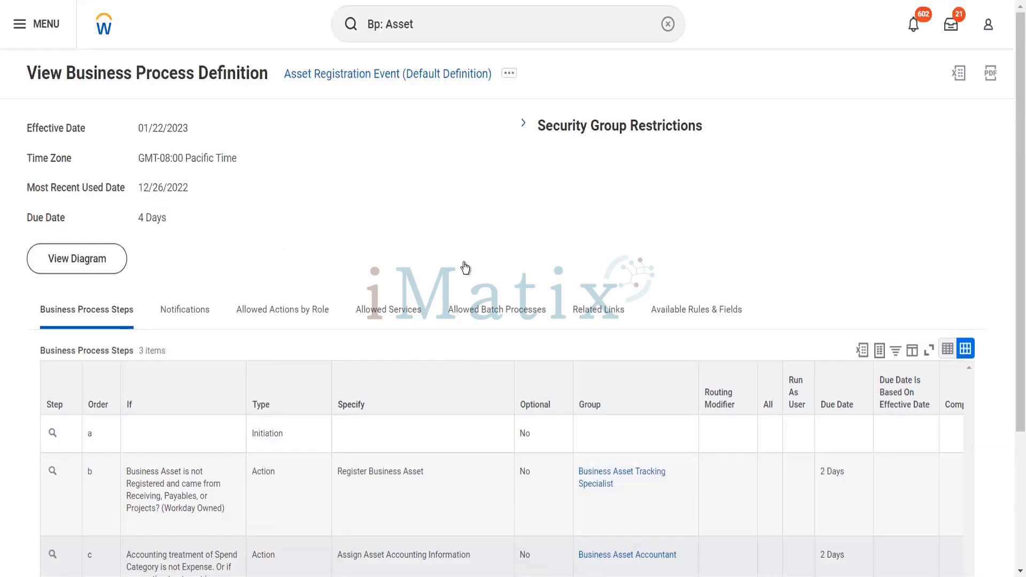
# Step: Search for "Bp: supp in event" and open the Supplier Invoice Event (Default Definition) business process
pyautogui.click(432, 27)
pyautogui.moveTo(431, 26); pyautogui.dragTo(387, 28)
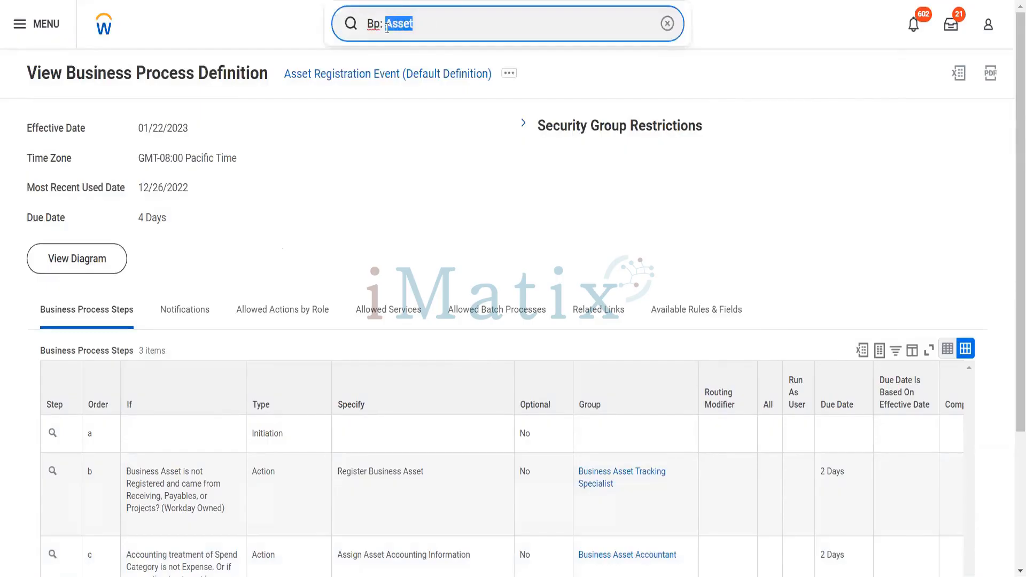
pyautogui.write('supp in event')
pyautogui.press('Return')
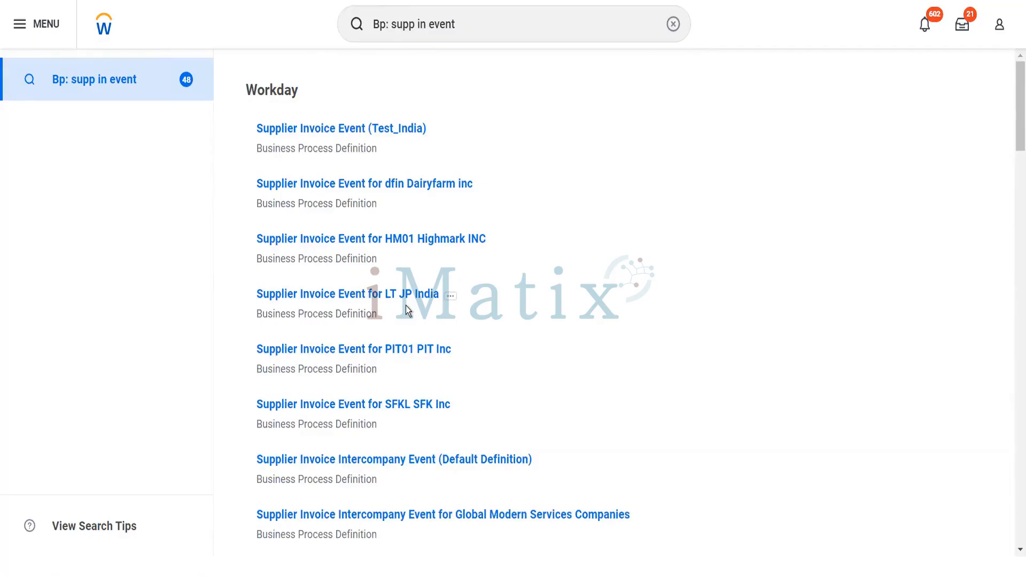
pyautogui.scroll(-2, 406, 309)
pyautogui.scroll(-2, 406, 308)
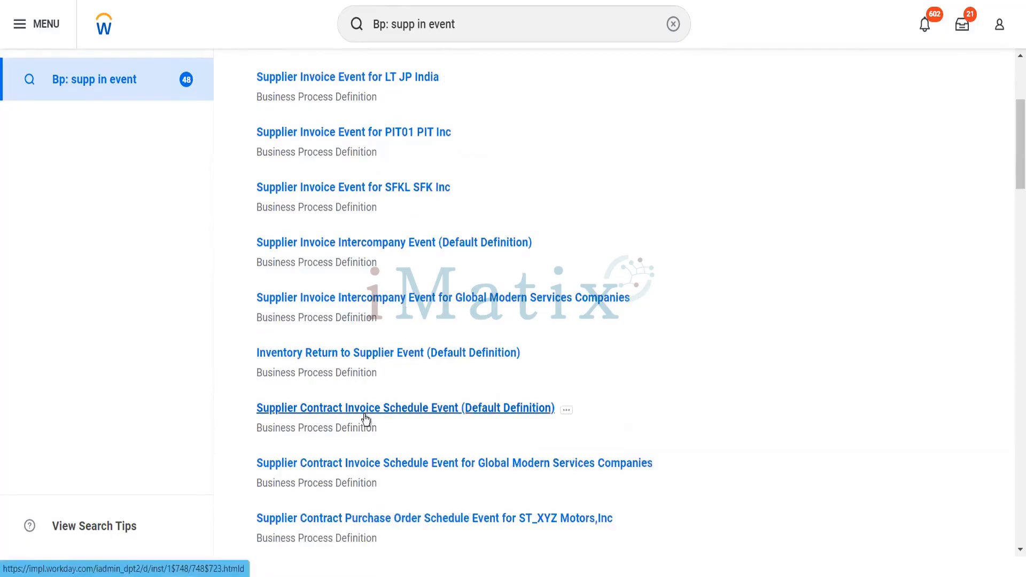
pyautogui.scroll(-3, 364, 416)
pyautogui.scroll(-1, 369, 427)
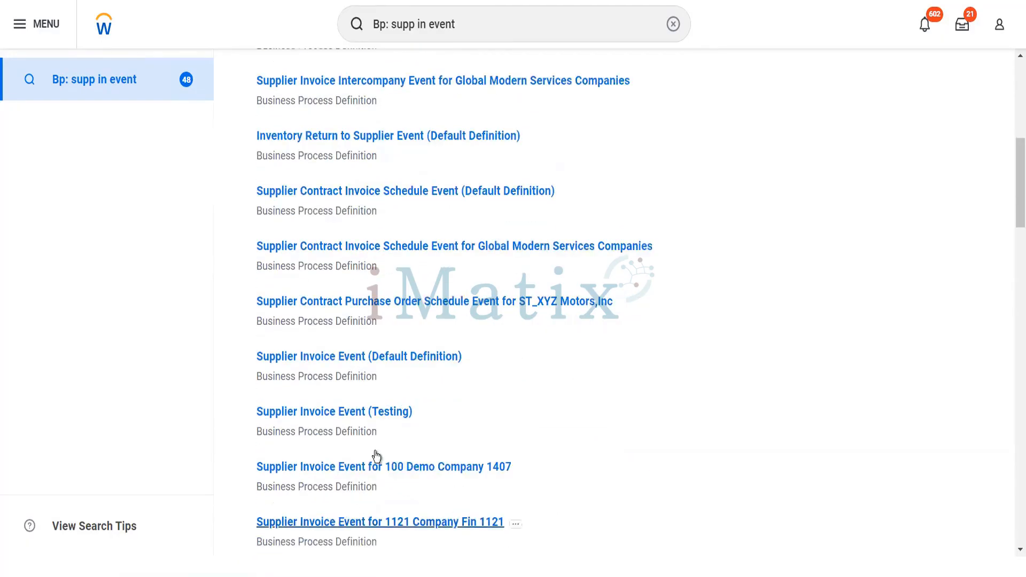
pyautogui.click(373, 356)
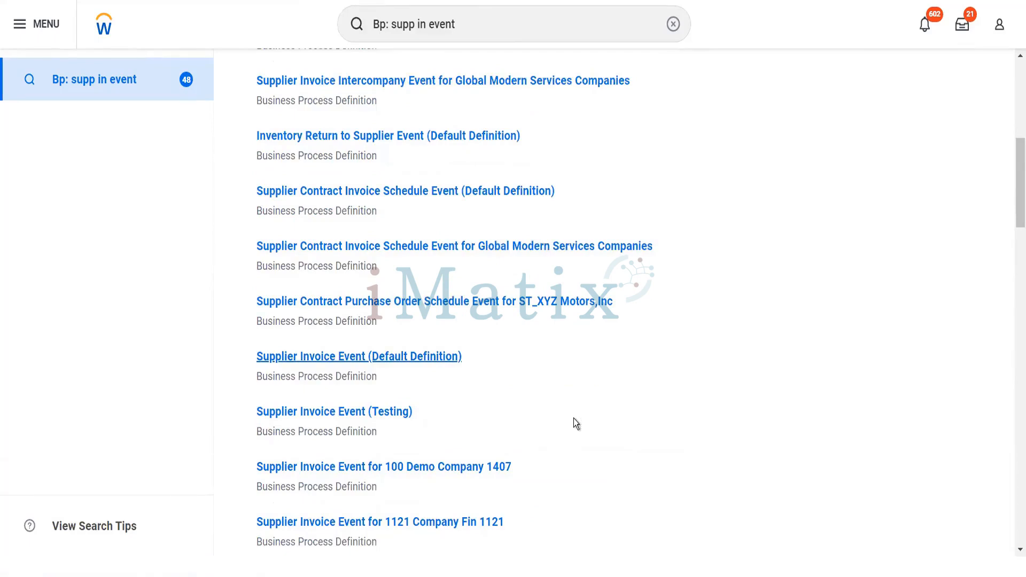
# Step: Examine the supplier invoice event's business process steps, including their conditions, types and responsible security groups
pyautogui.scroll(-3, 556, 430)
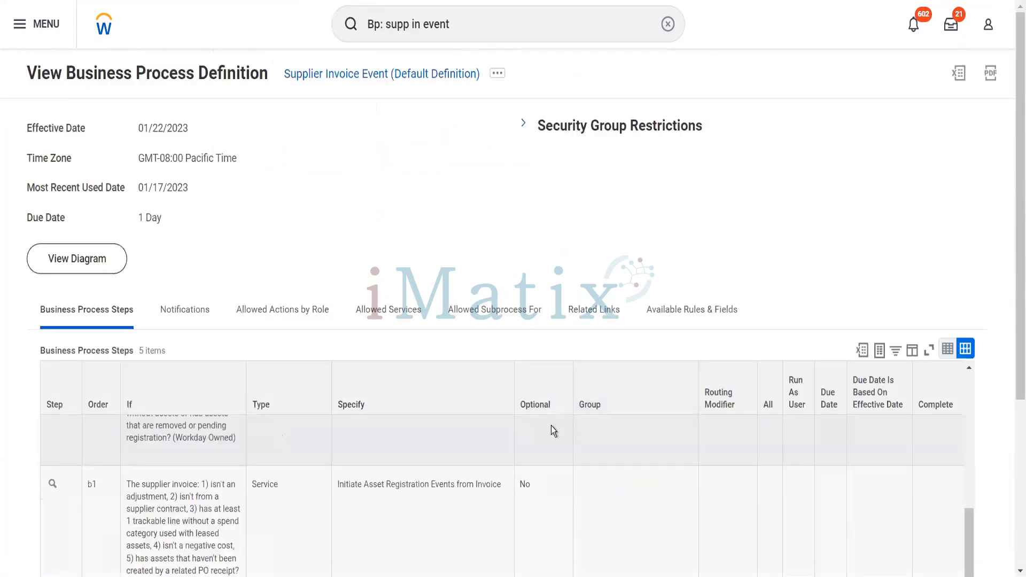
pyautogui.scroll(-5, 355, 362)
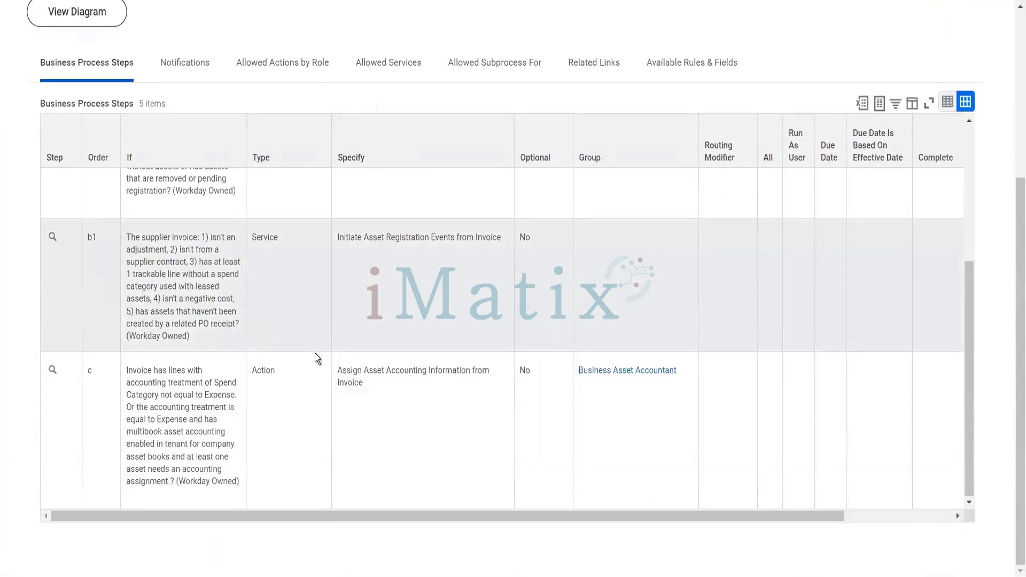
pyautogui.scroll(1, 315, 354)
pyautogui.scroll(3, 315, 353)
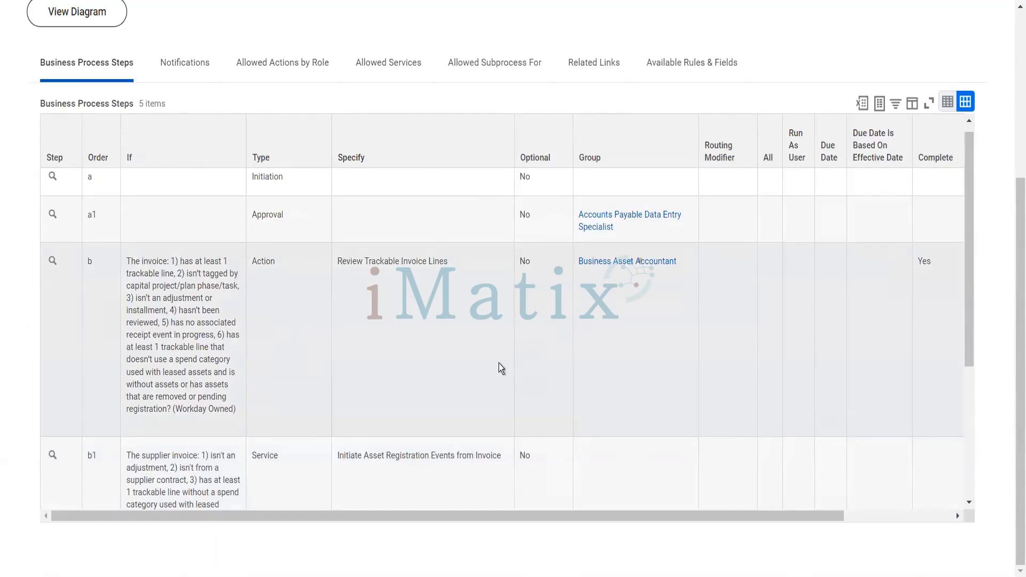
pyautogui.scroll(-3, 499, 366)
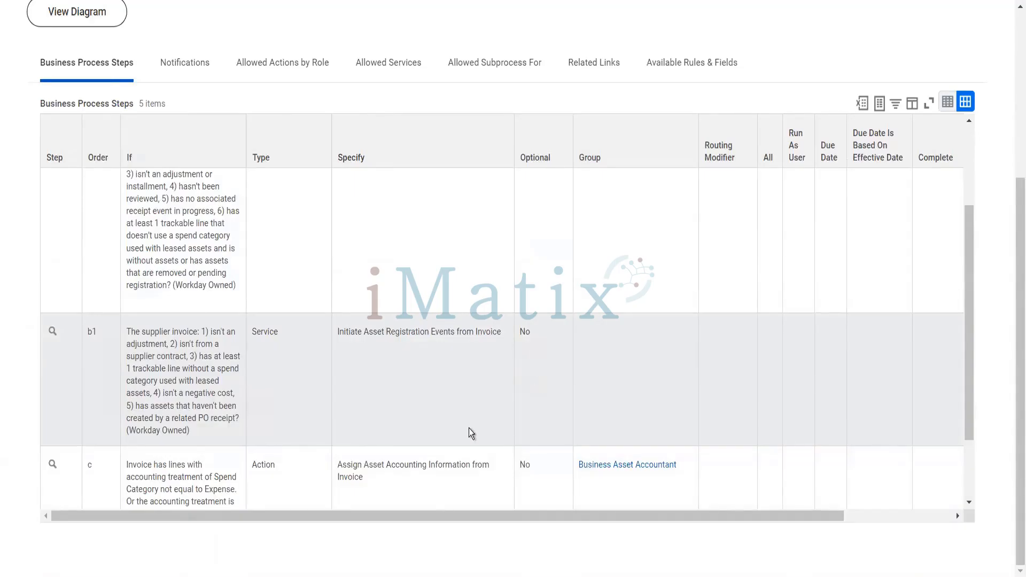
pyautogui.scroll(-2, 470, 429)
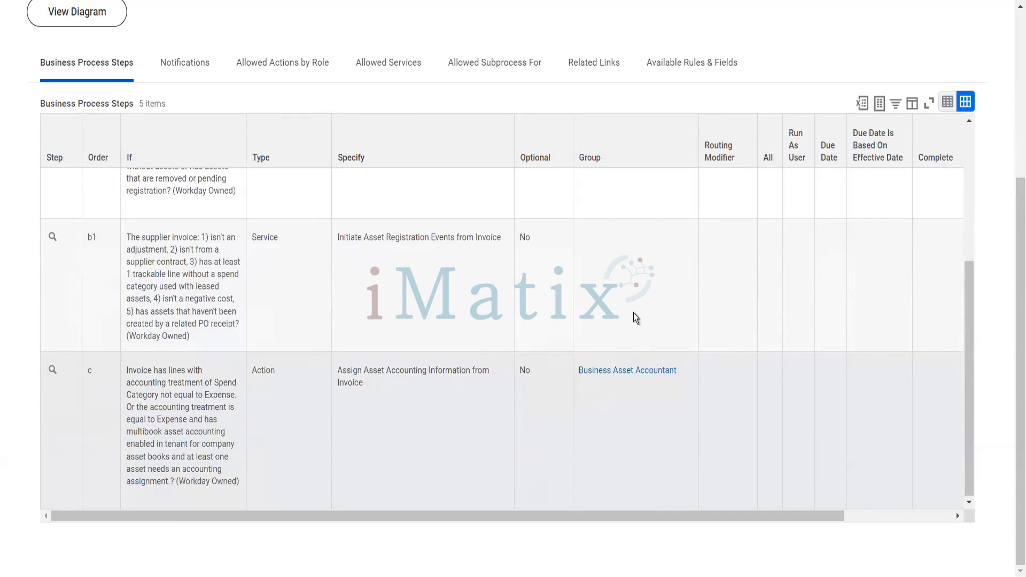
pyautogui.scroll(5, 633, 313)
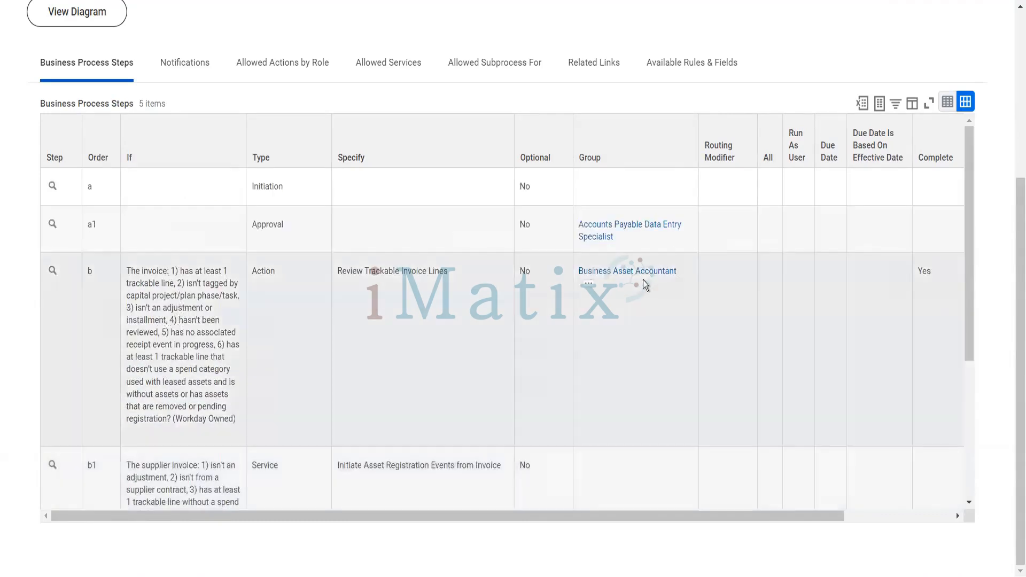
# Step: Open the Business Asset Accountant group of the Review Trackable Invoice Lines step, and examine its Accounting Manager role's current assignments
pyautogui.click(646, 276)
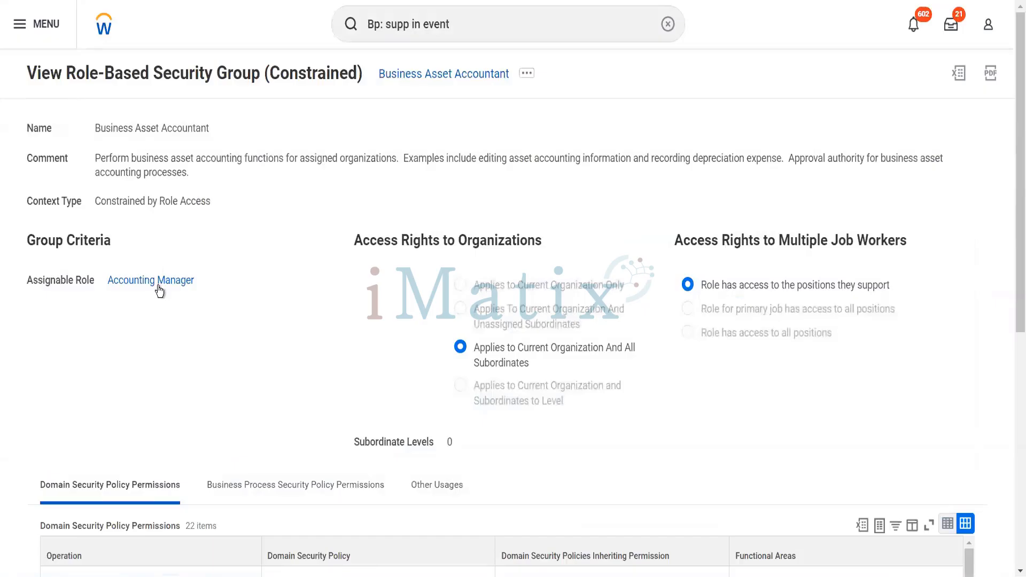
pyautogui.moveTo(182, 283)
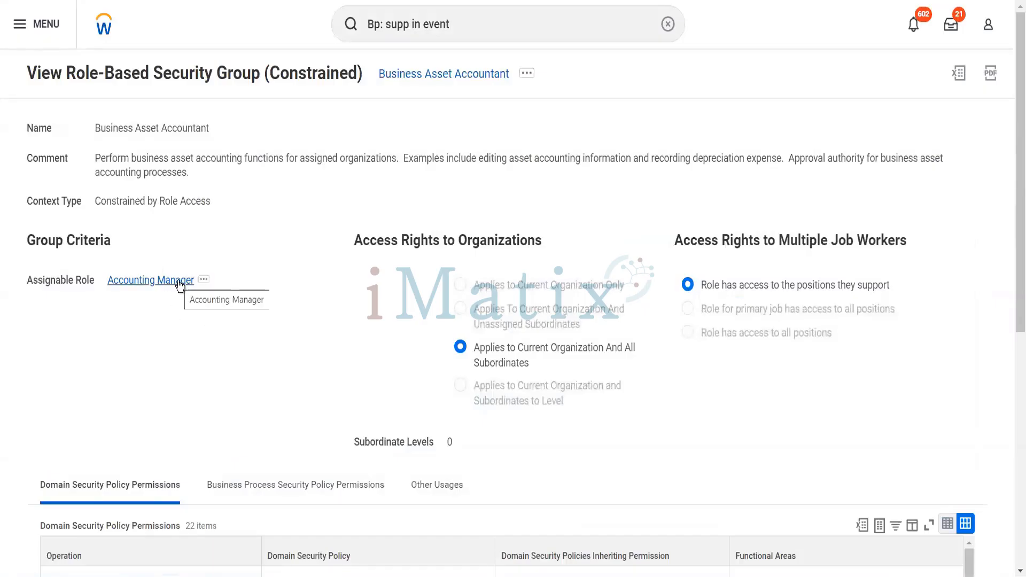
pyautogui.click(180, 283)
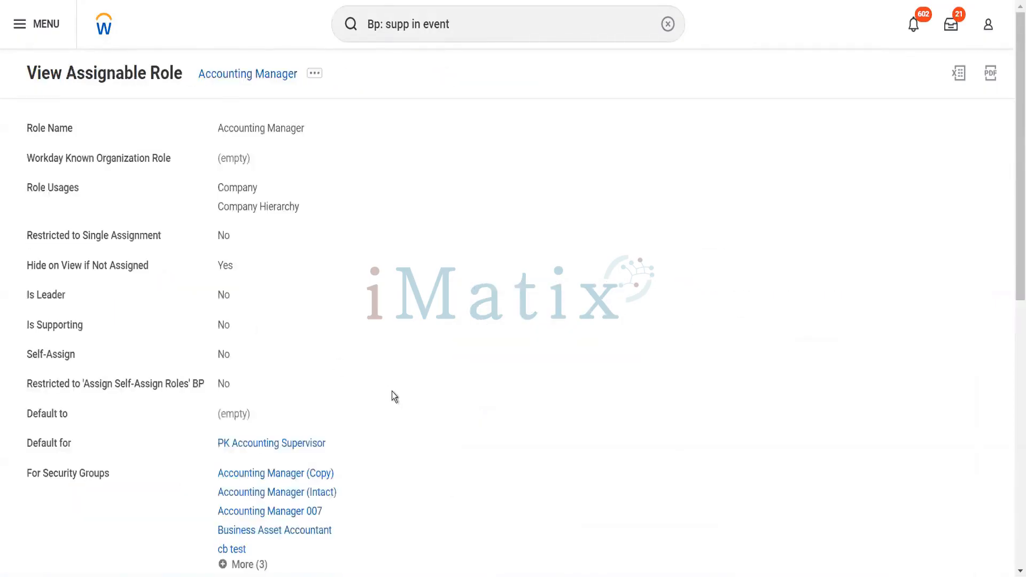
pyautogui.scroll(-10, 393, 392)
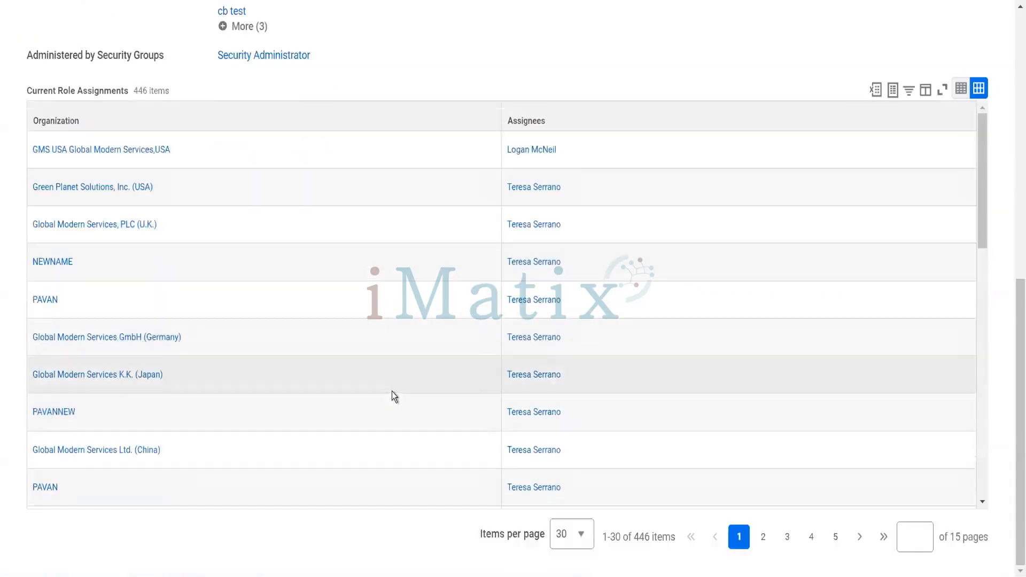
pyautogui.scroll(-14, 393, 391)
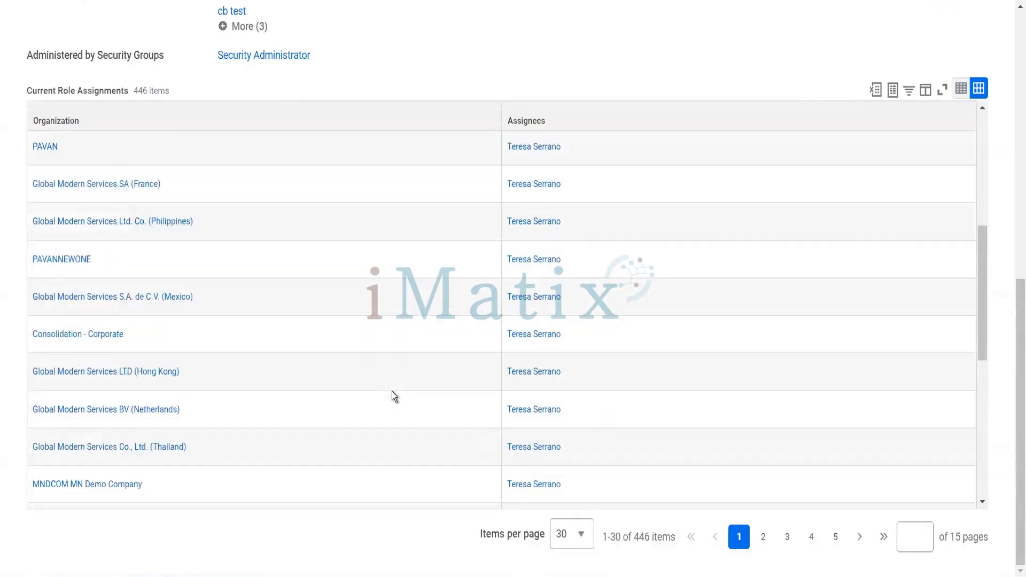
pyautogui.scroll(-1, 392, 397)
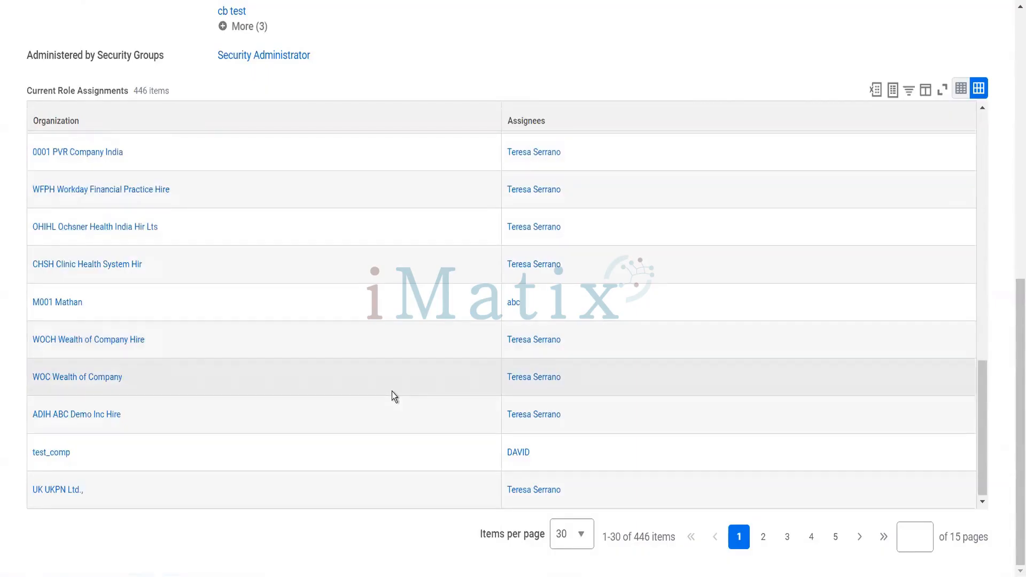
pyautogui.scroll(15, 392, 392)
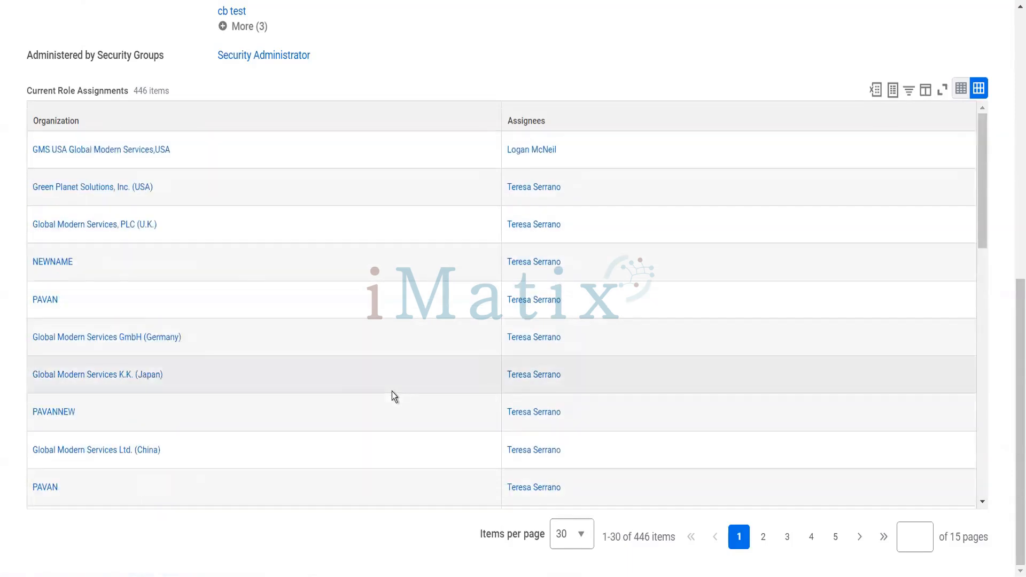
pyautogui.scroll(10, 392, 393)
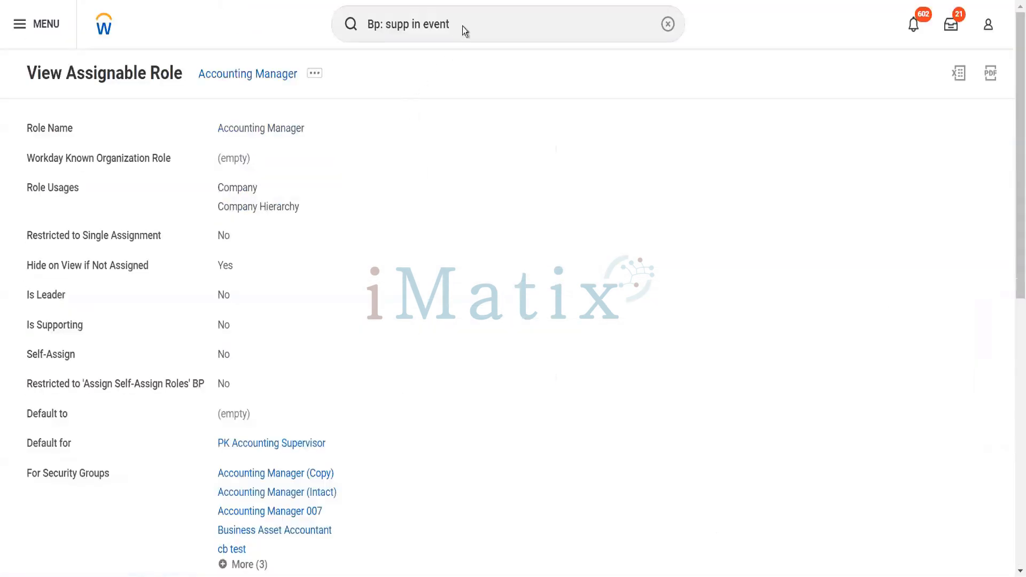
# Step: Search for "start proxy" and open the Start Proxy task
pyautogui.click(435, 27)
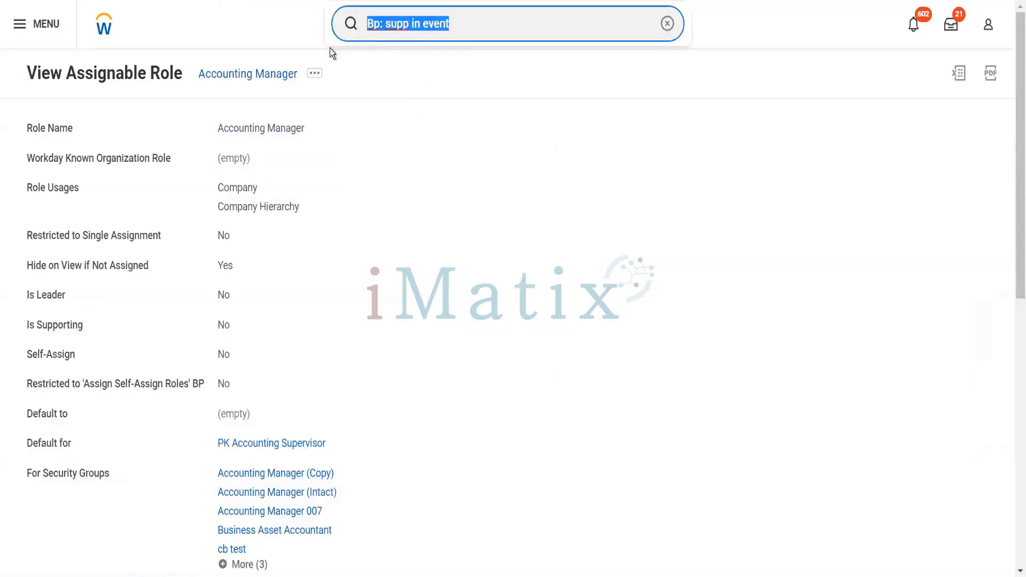
pyautogui.write('s')
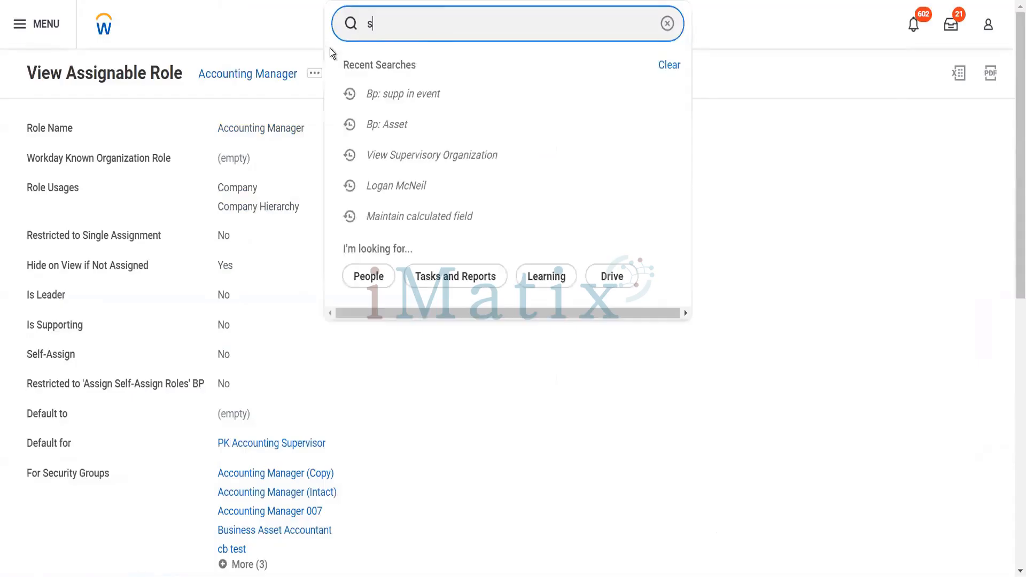
pyautogui.write('tart proxy')
pyautogui.click(382, 92)
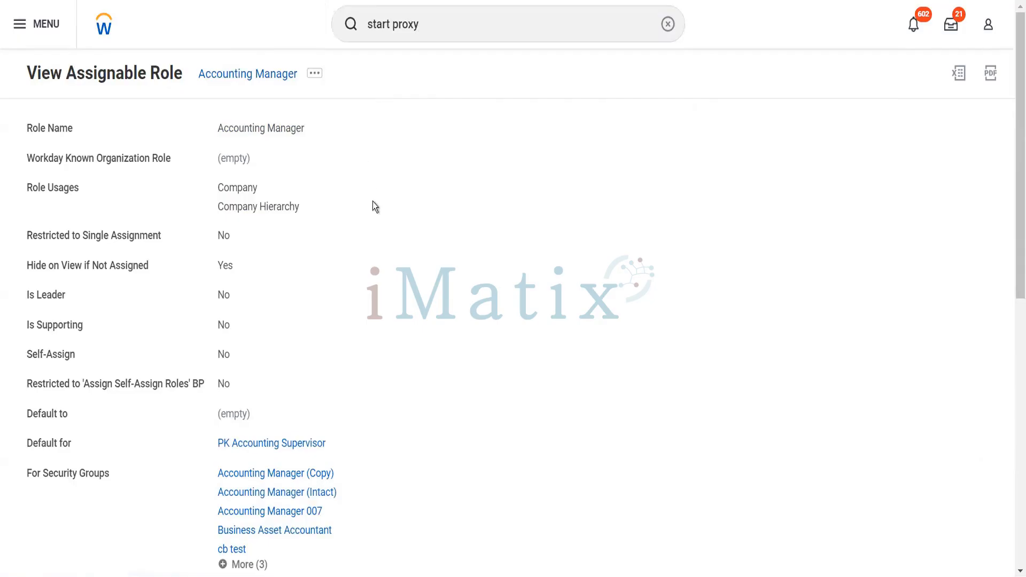
pyautogui.click(154, 143)
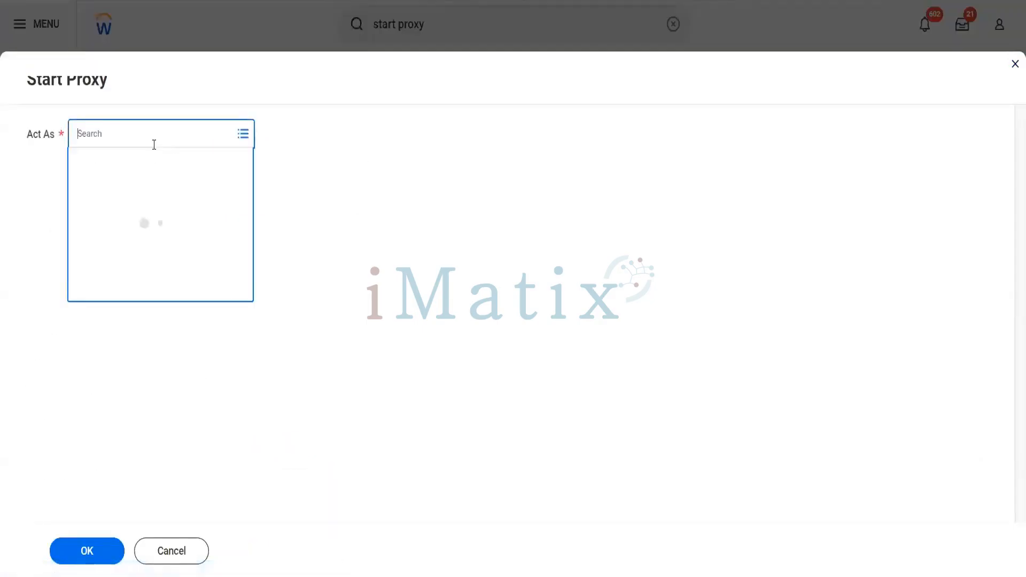
pyautogui.write('ter ser')
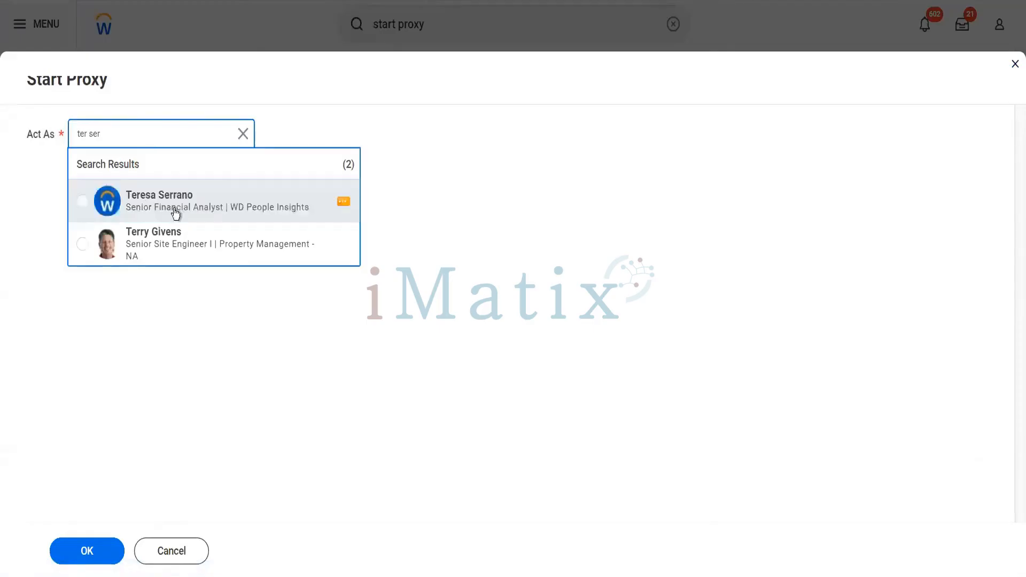
pyautogui.click(440, 169)
pyautogui.click(125, 132)
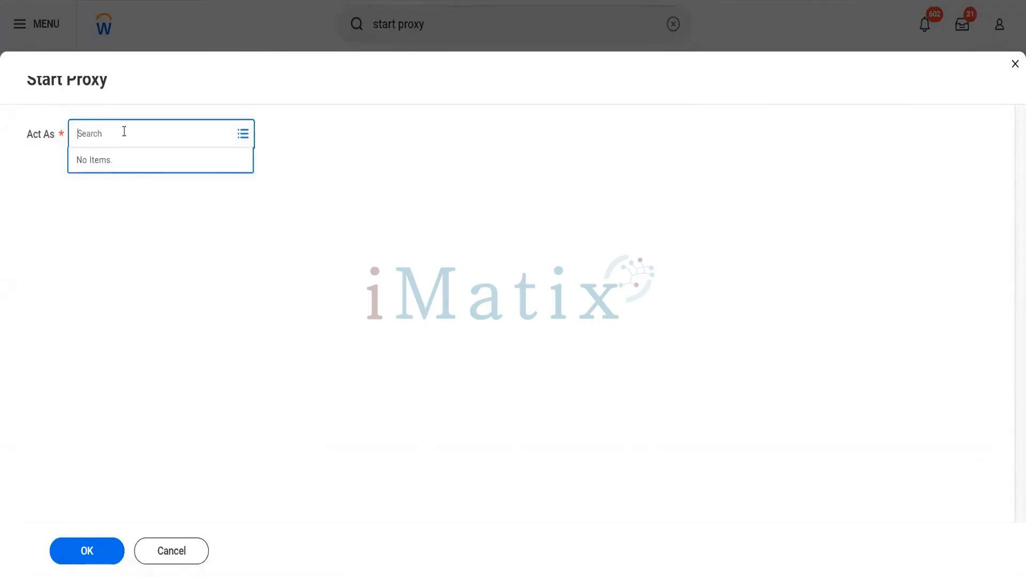
pyautogui.click(165, 557)
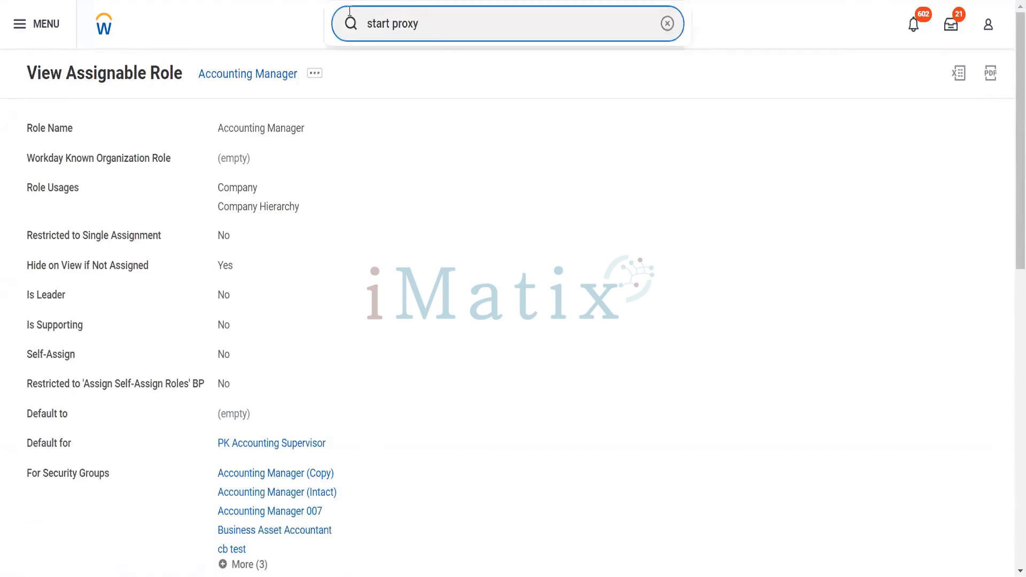
# Step: Search for "mai spen cate", open the Maintain Spend Categories task and choose to maintain spend categories without hierarchy
pyautogui.click(434, 33)
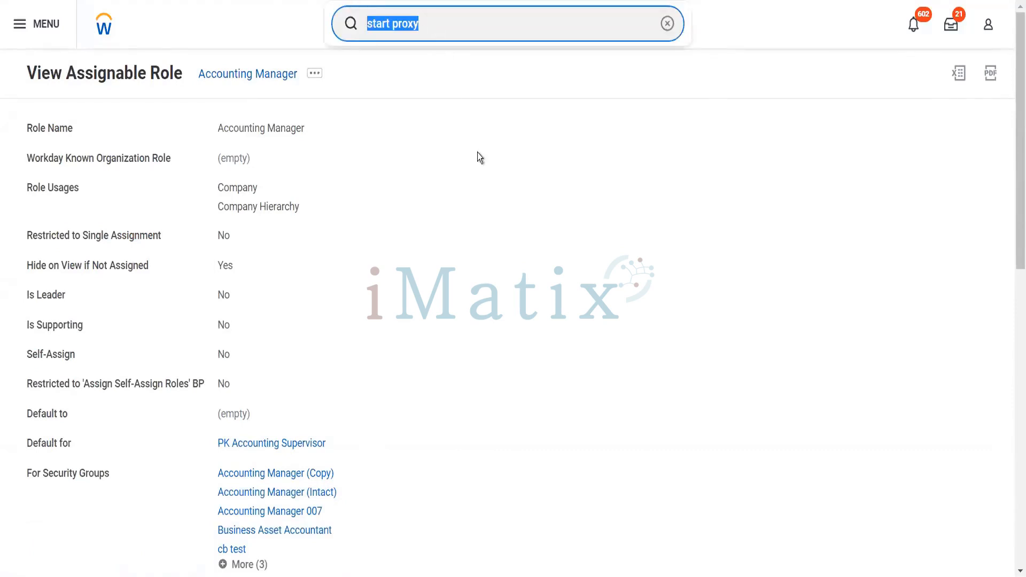
pyautogui.write('mai spen')
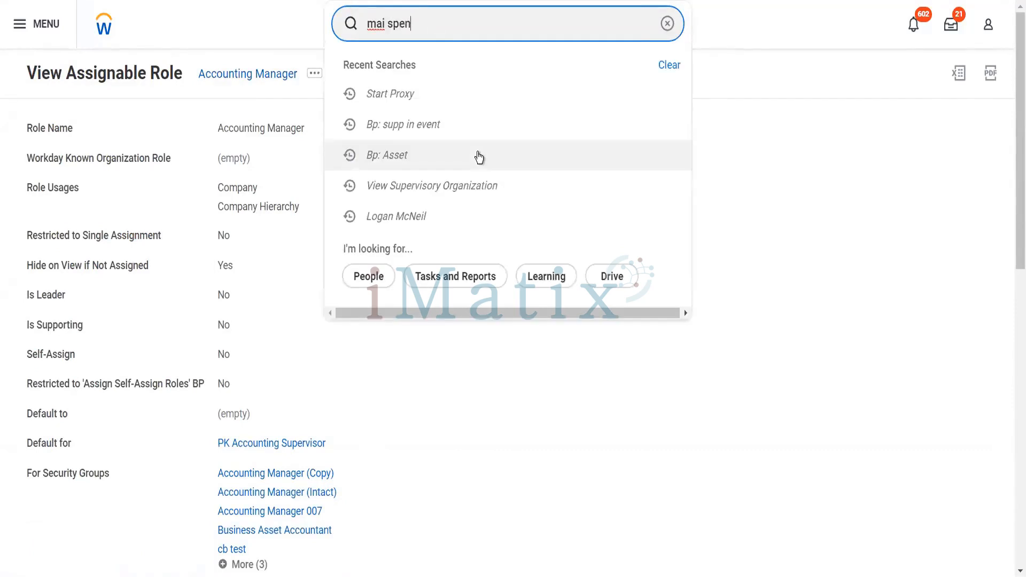
pyautogui.write(' cate')
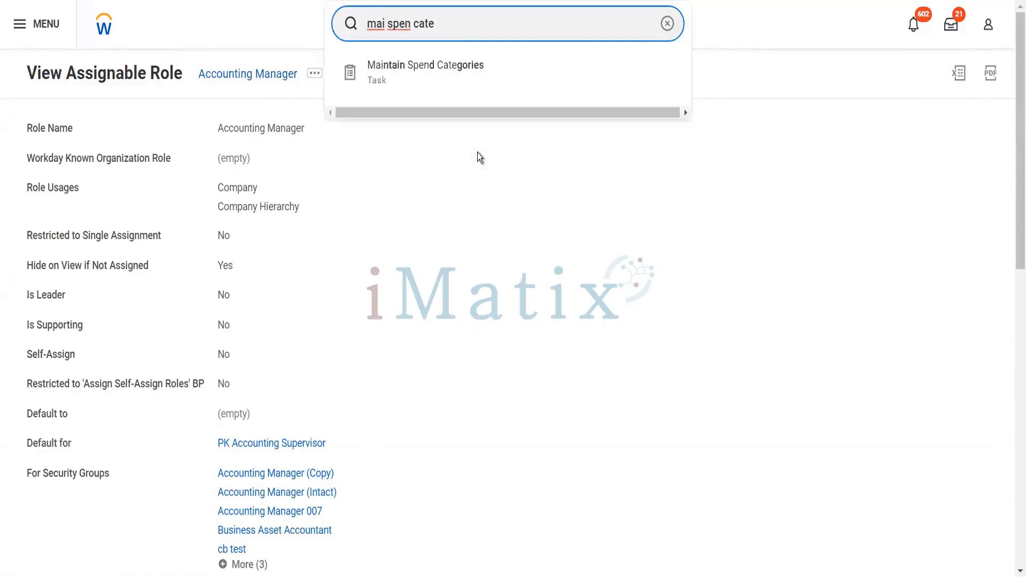
pyautogui.press('Return')
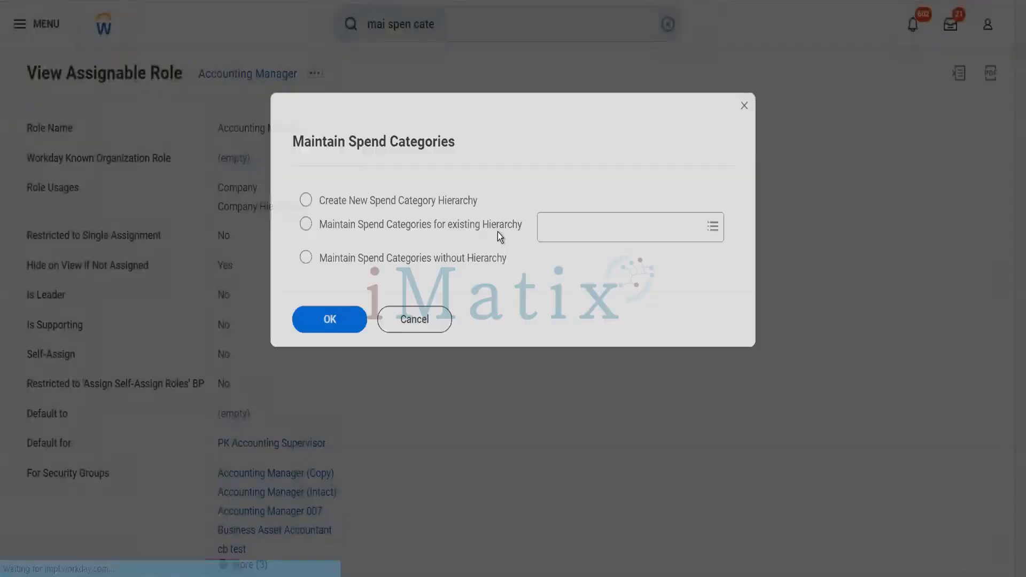
pyautogui.click(416, 258)
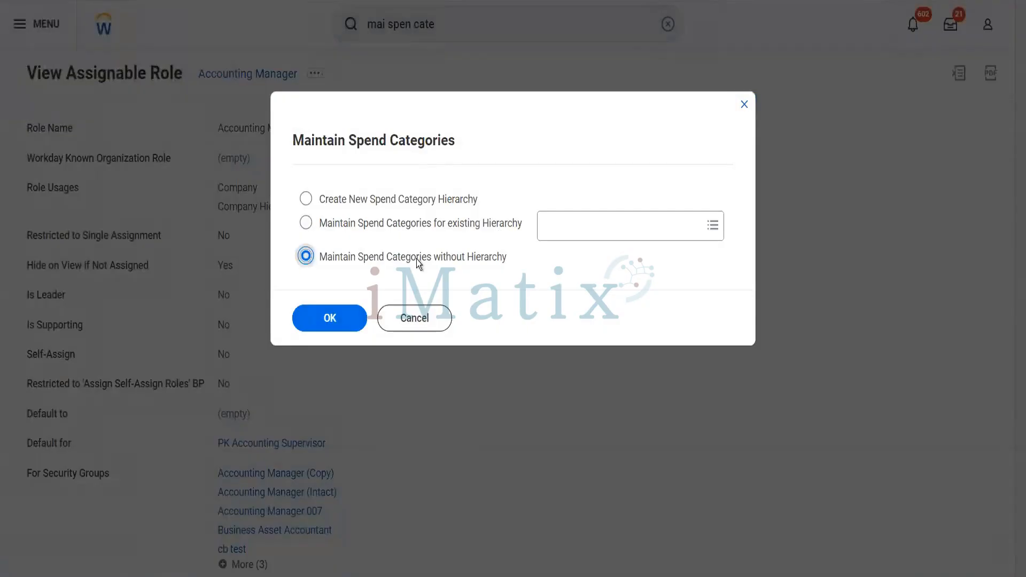
pyautogui.click(347, 317)
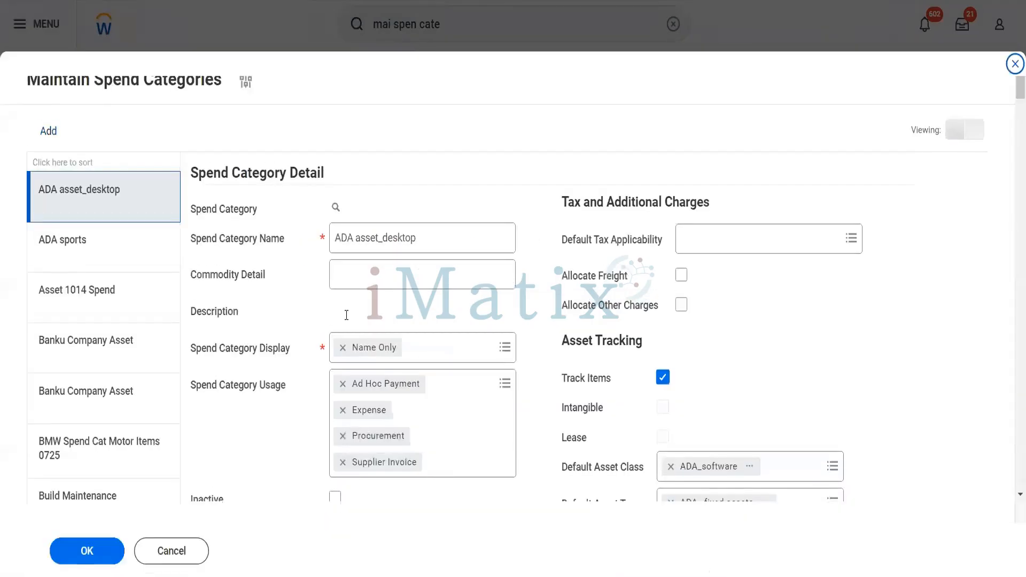
# Step: Add a spend category named Software Chips with the commodity detail "The chips used in the super computers"
pyautogui.click(348, 319)
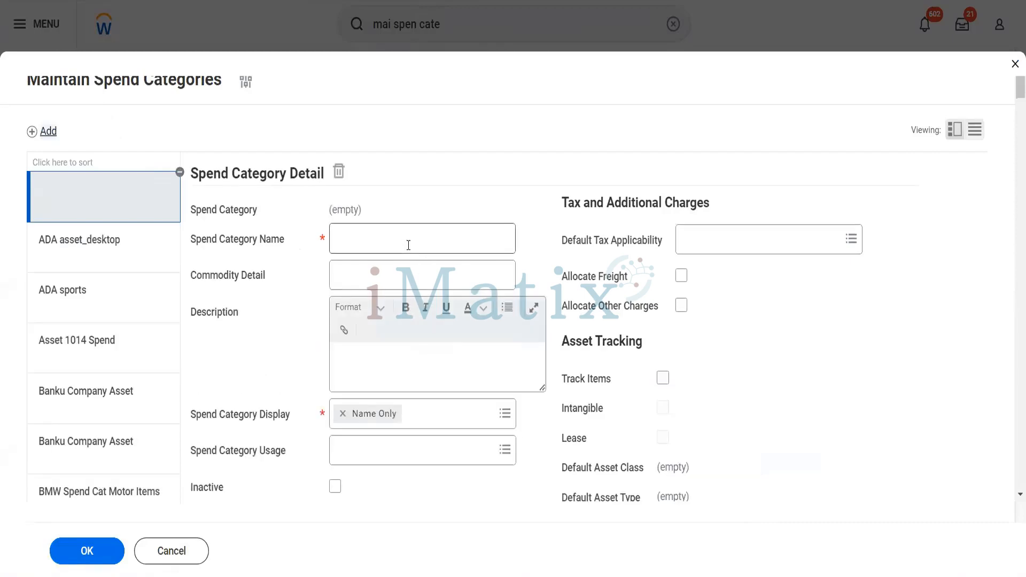
pyautogui.click(386, 236)
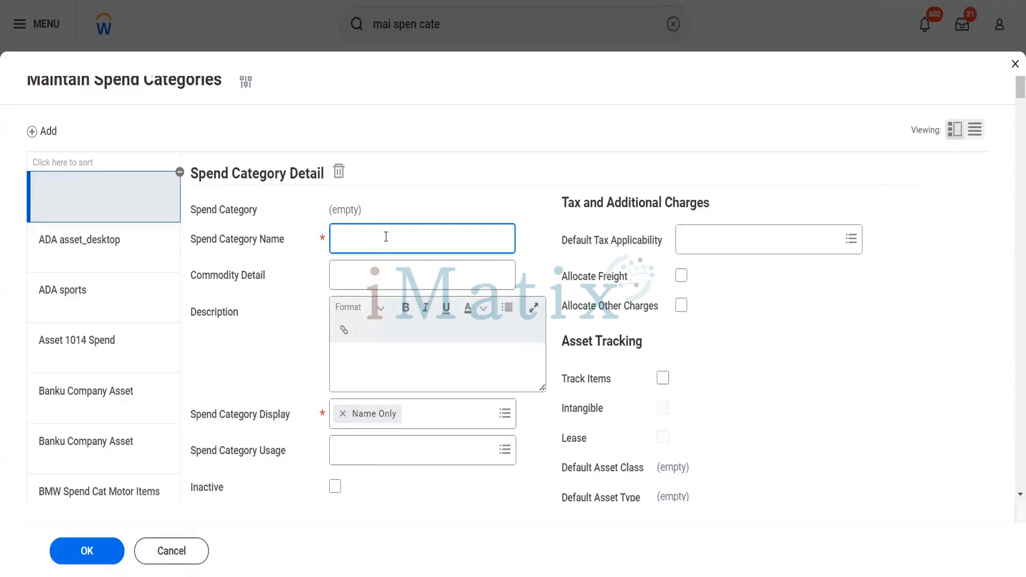
pyautogui.write('Software Chips')
pyautogui.press('Tab')
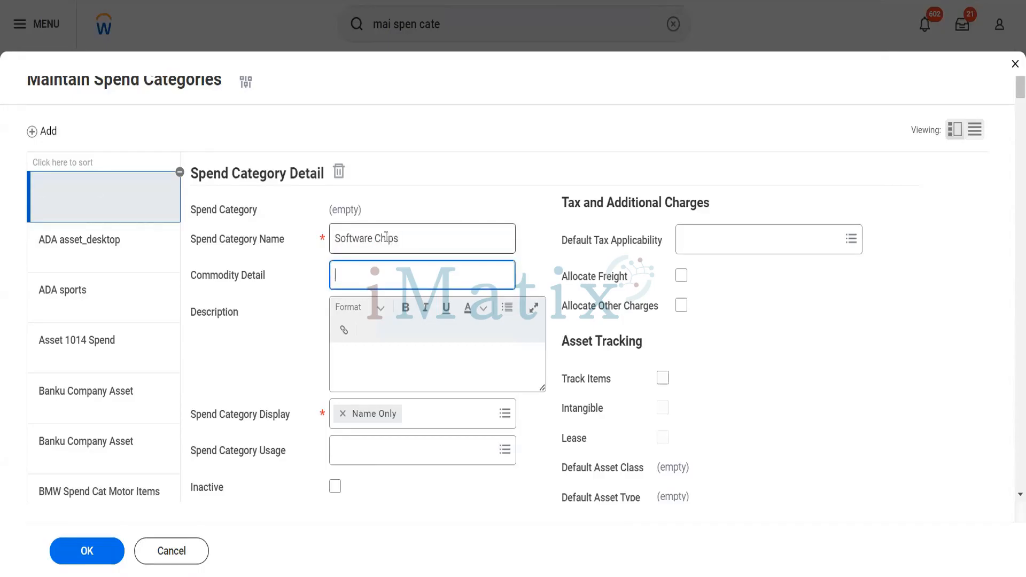
pyautogui.write('The chips used in ')
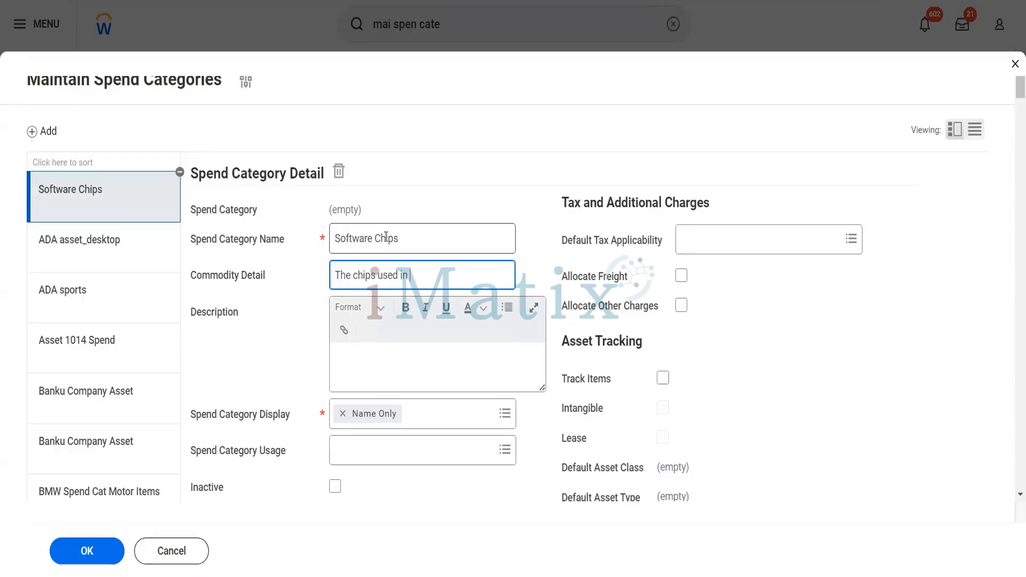
pyautogui.write('the super computers')
# Step: Set the Software Chips spend category usage to Procurement, Expense and Supplier Invoice
pyautogui.click(443, 455)
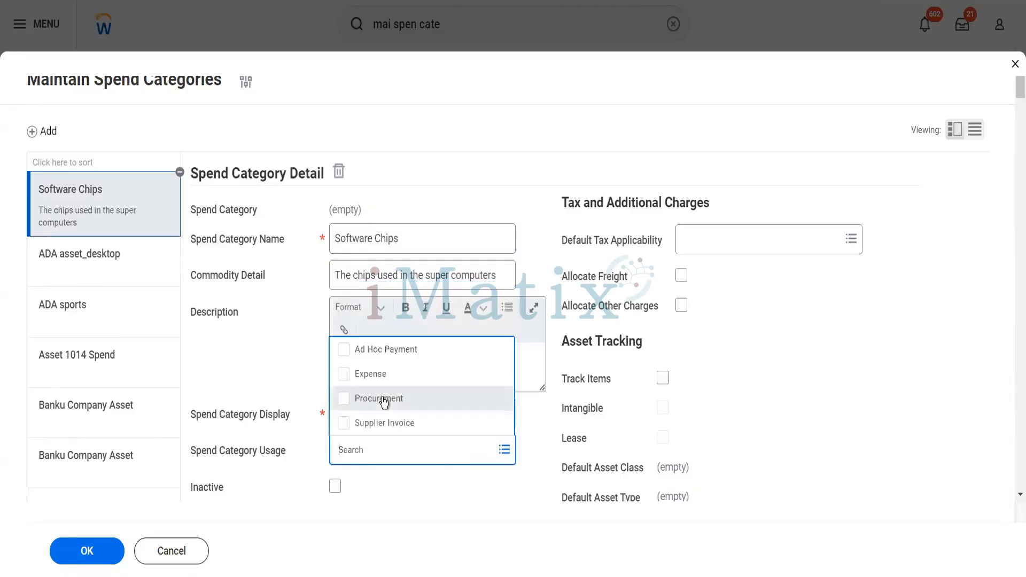
pyautogui.click(384, 400)
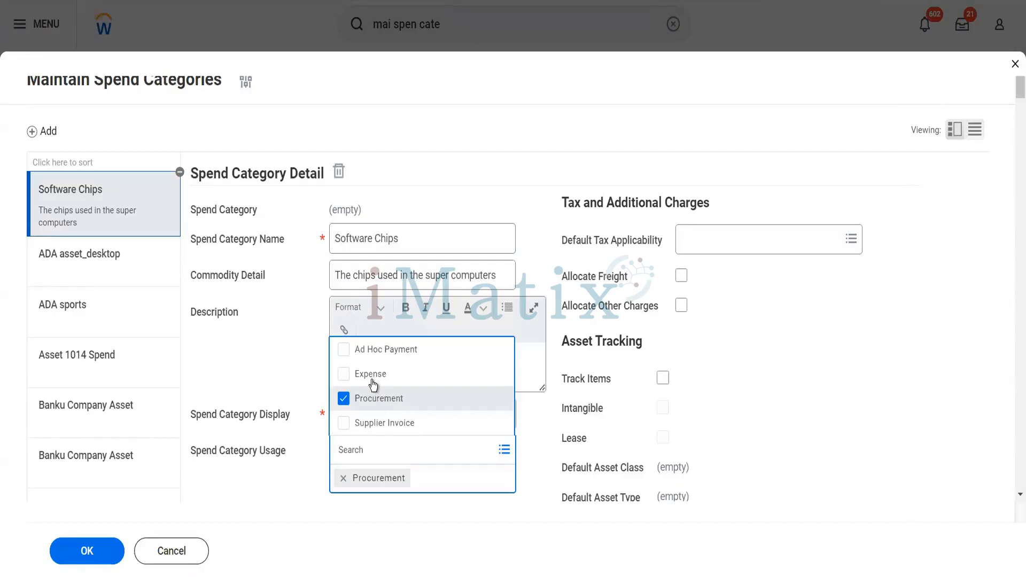
pyautogui.click(373, 376)
pyautogui.click(397, 424)
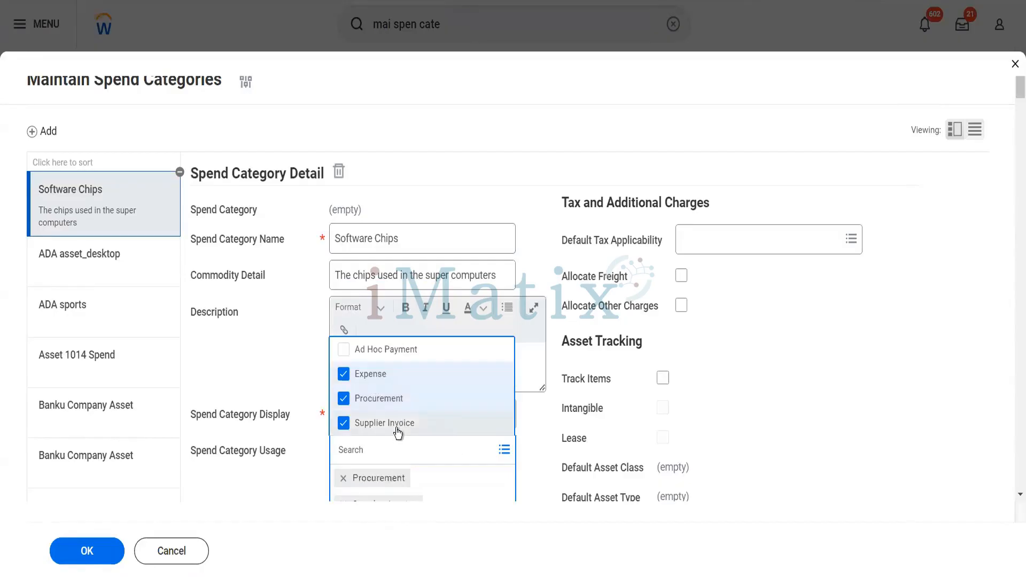
pyautogui.click(722, 444)
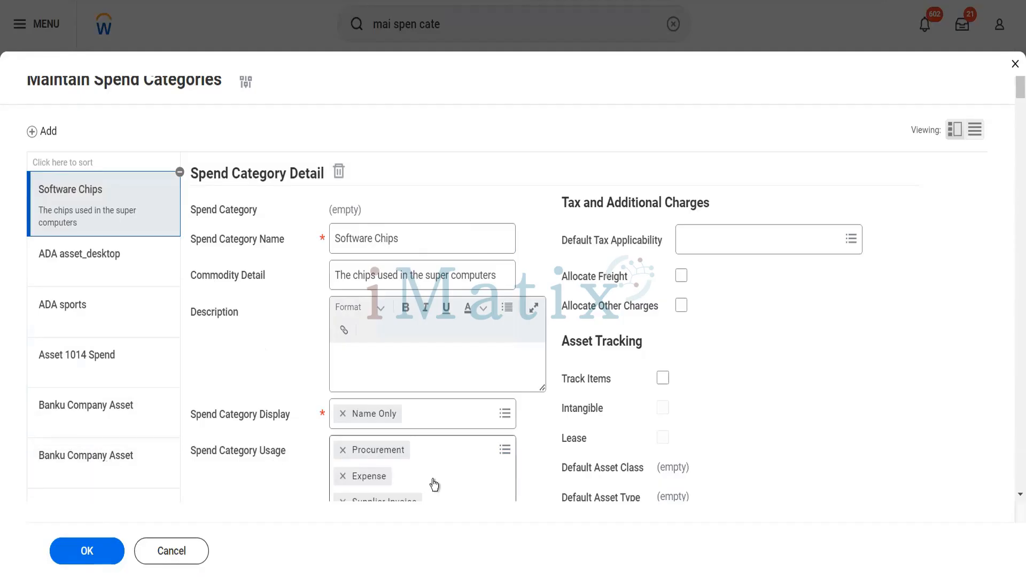
# Step: Enable Track Items for the Software Chips category and set its default asset class to 12 Class Life
pyautogui.click(663, 378)
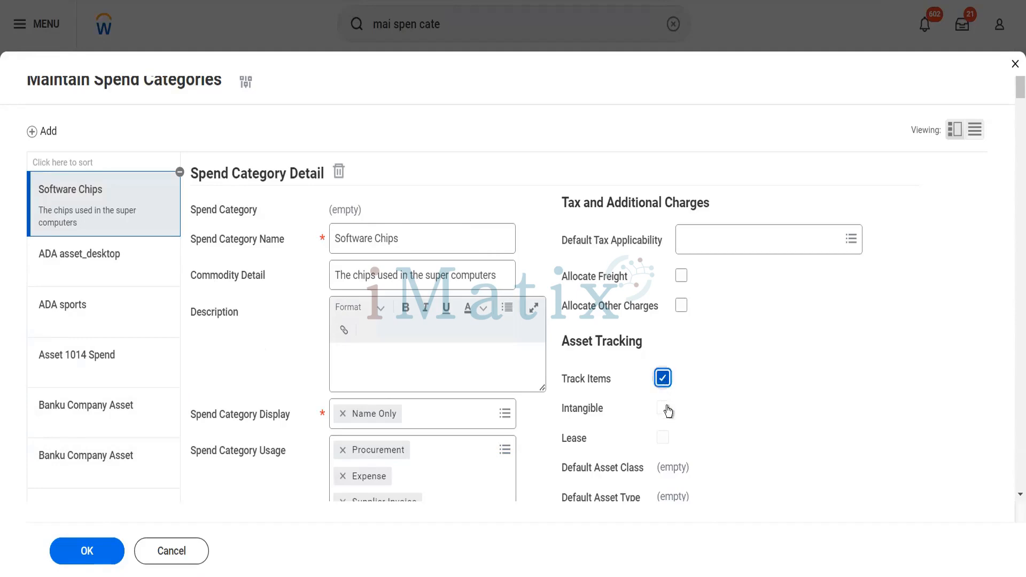
pyautogui.scroll(-3, 740, 412)
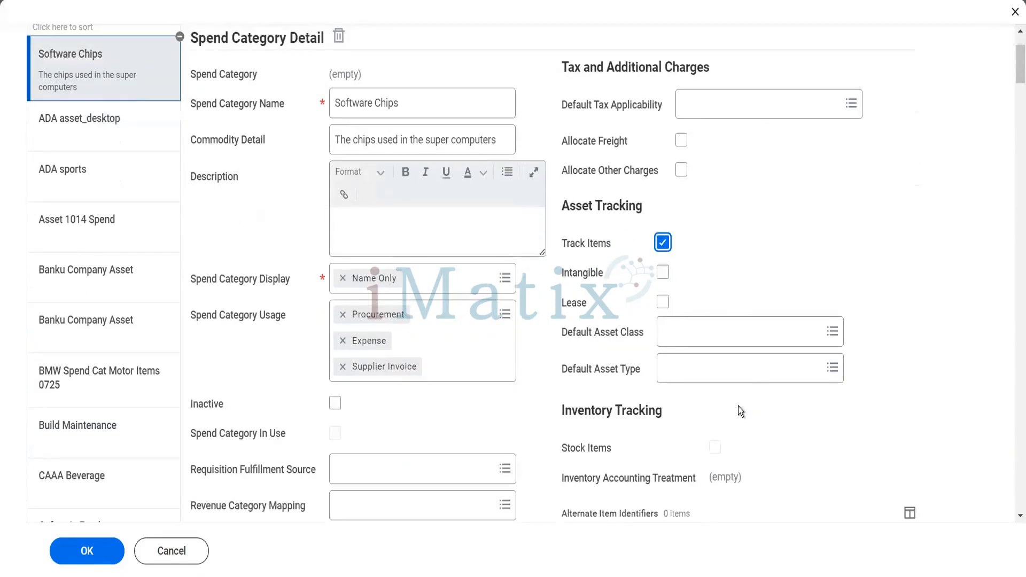
pyautogui.click(742, 341)
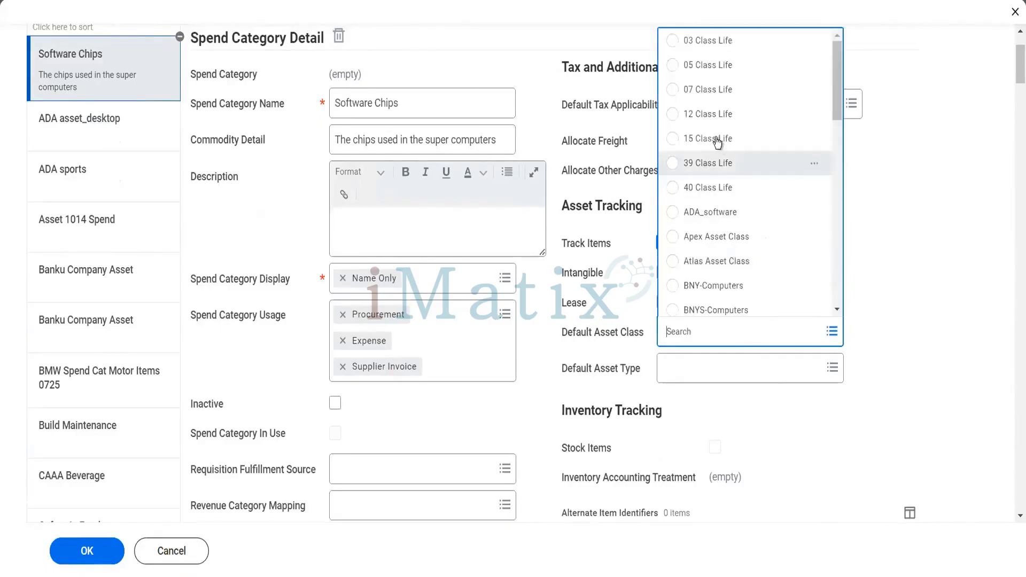
pyautogui.click(710, 114)
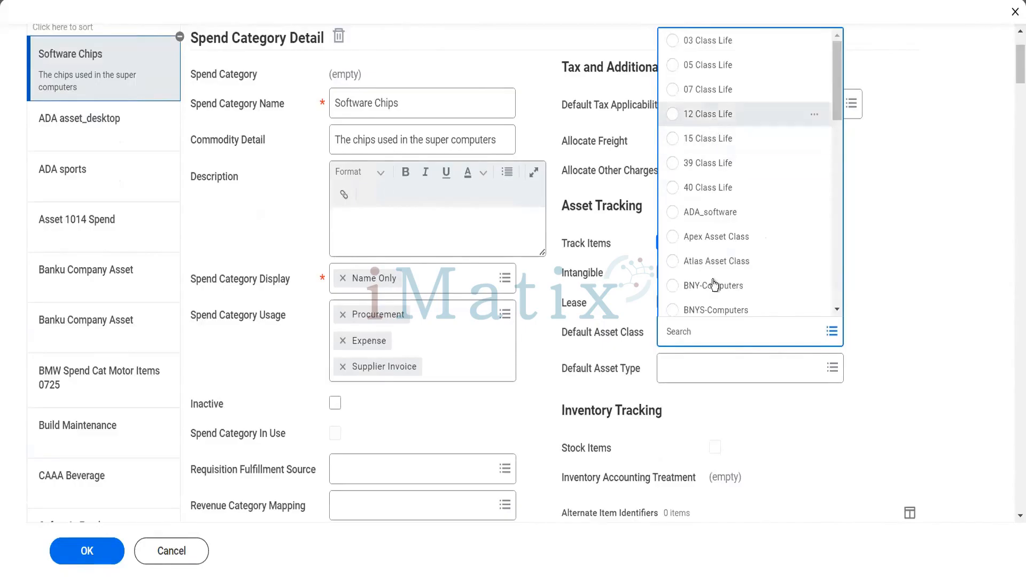
# Step: Set the default asset type of the Software Chips category to Office Property
pyautogui.click(703, 375)
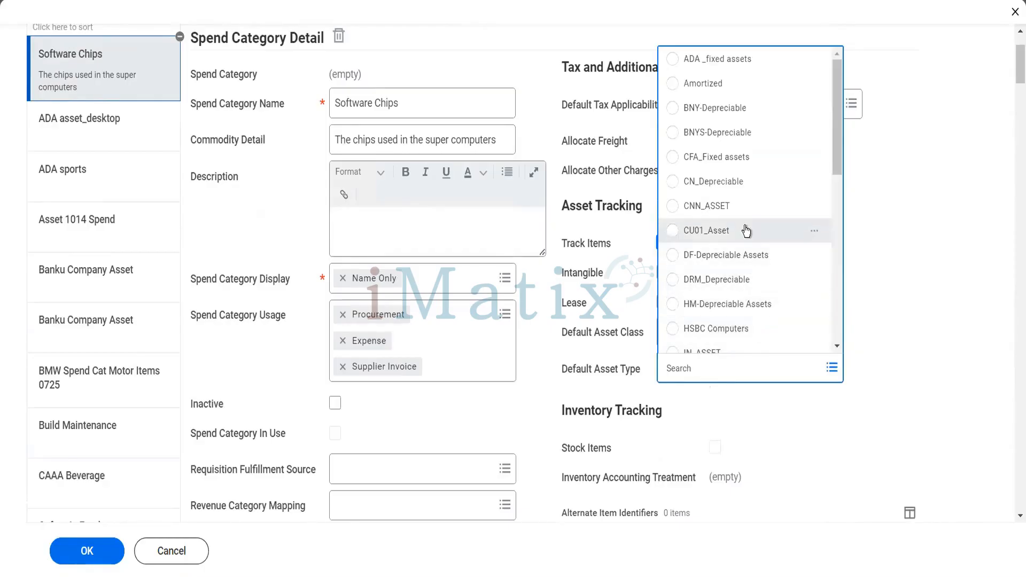
pyautogui.scroll(-2, 746, 231)
pyautogui.scroll(-2, 746, 231)
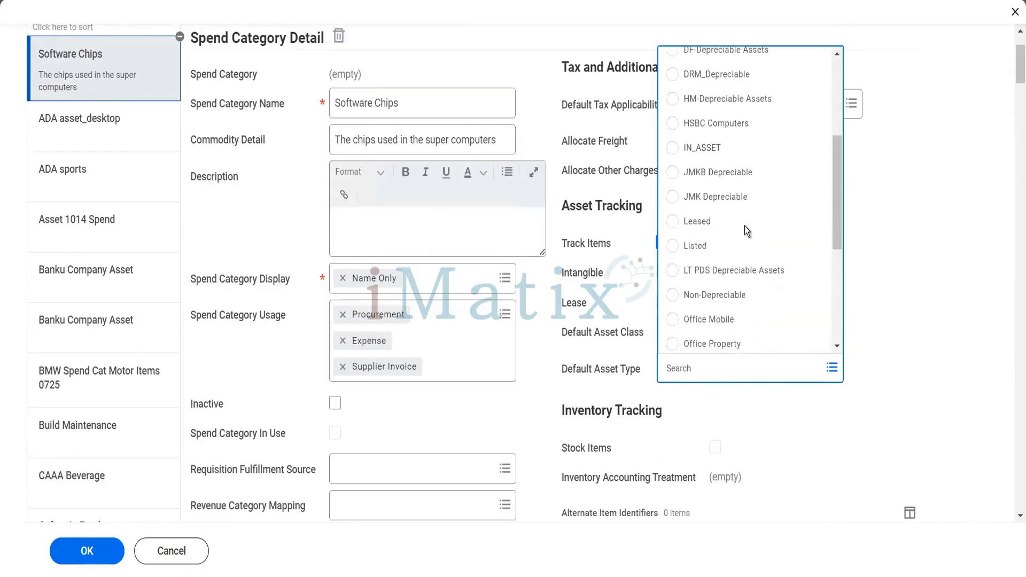
pyautogui.scroll(-3, 745, 226)
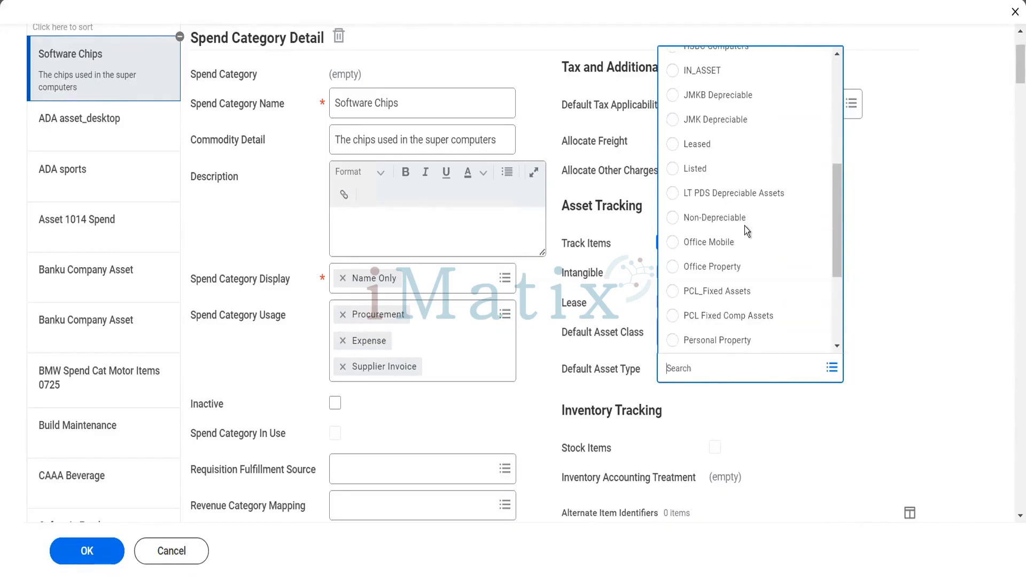
pyautogui.scroll(-2, 745, 226)
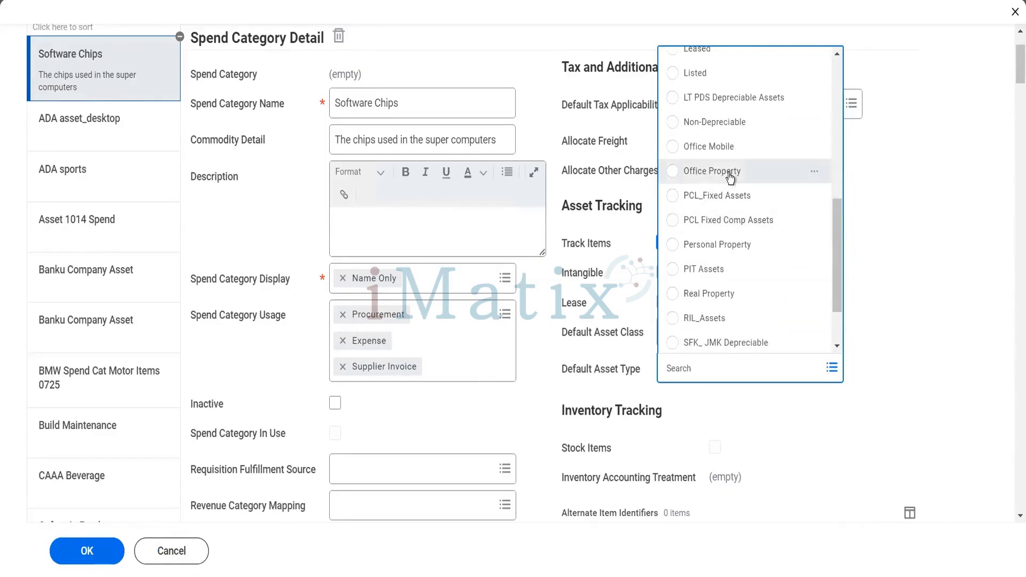
pyautogui.scroll(-2, 746, 271)
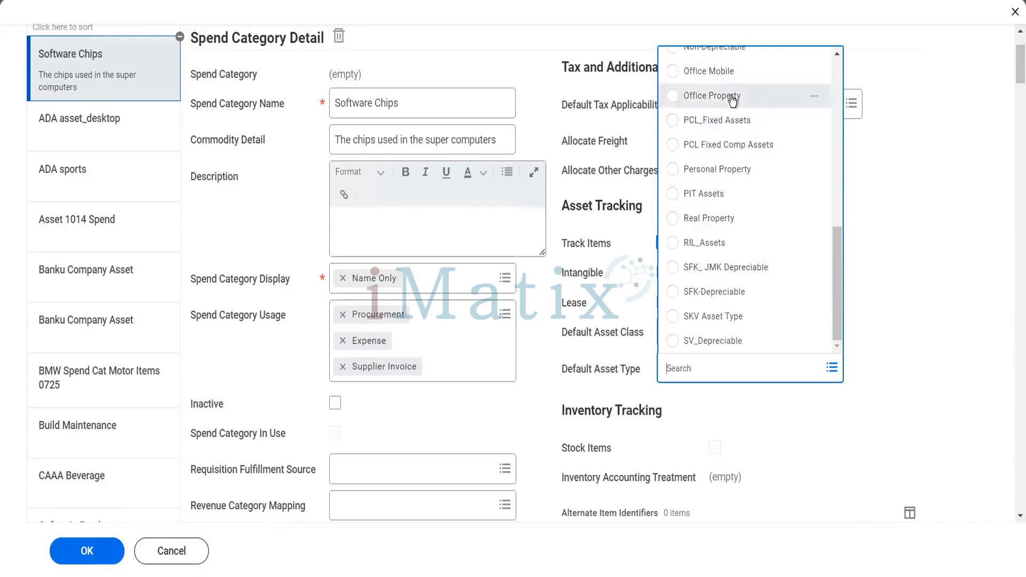
pyautogui.click(732, 98)
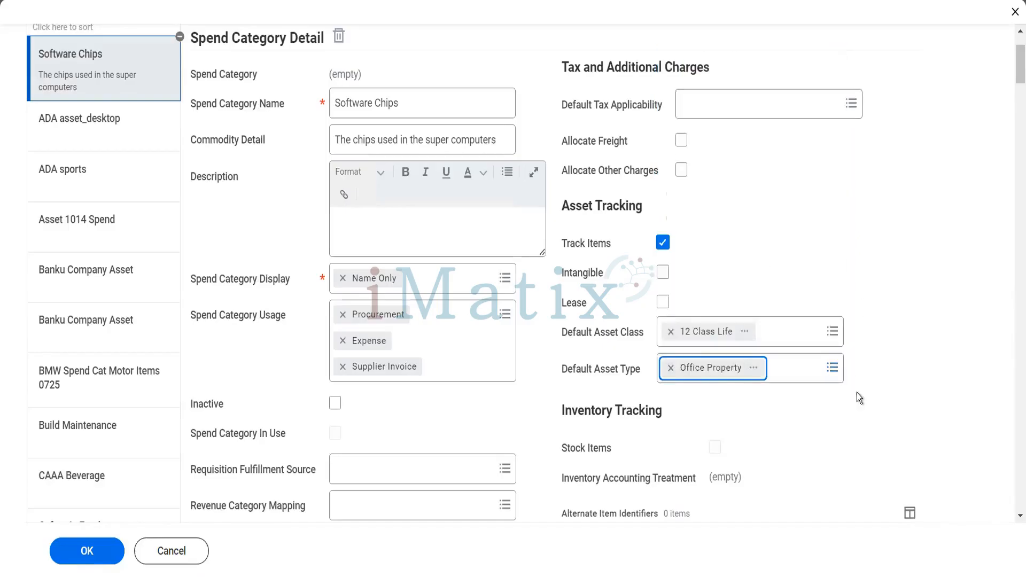
# Step: Set the requisition fulfillment source to Purchase Order and save the Software Chips spend category
pyautogui.scroll(-3, 857, 392)
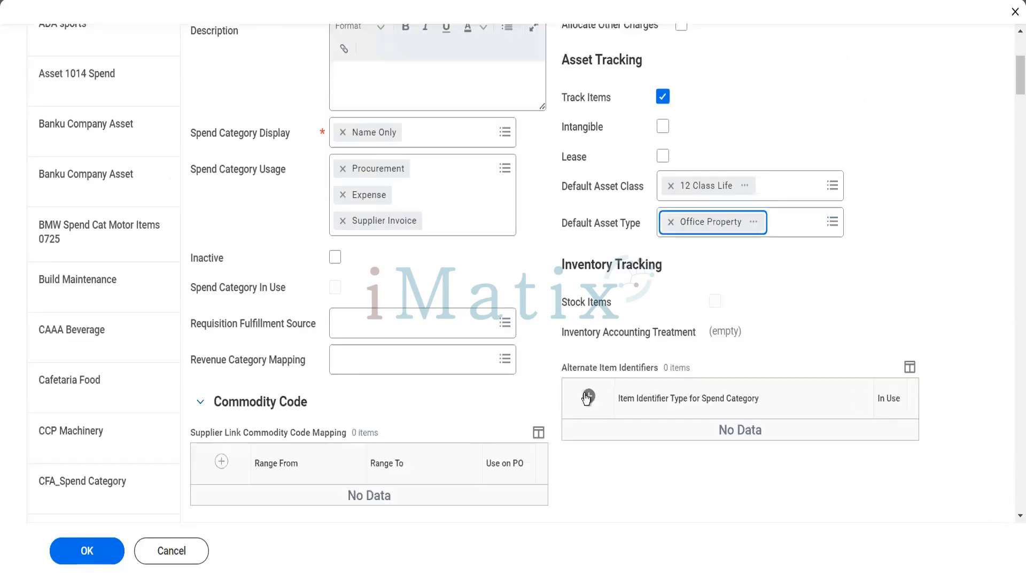
pyautogui.click(438, 332)
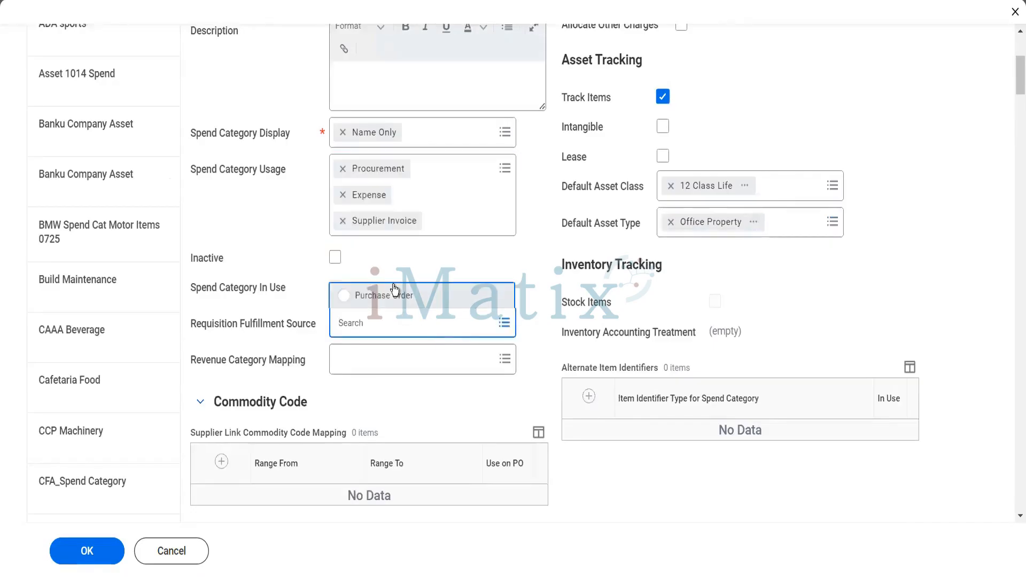
pyautogui.click(394, 292)
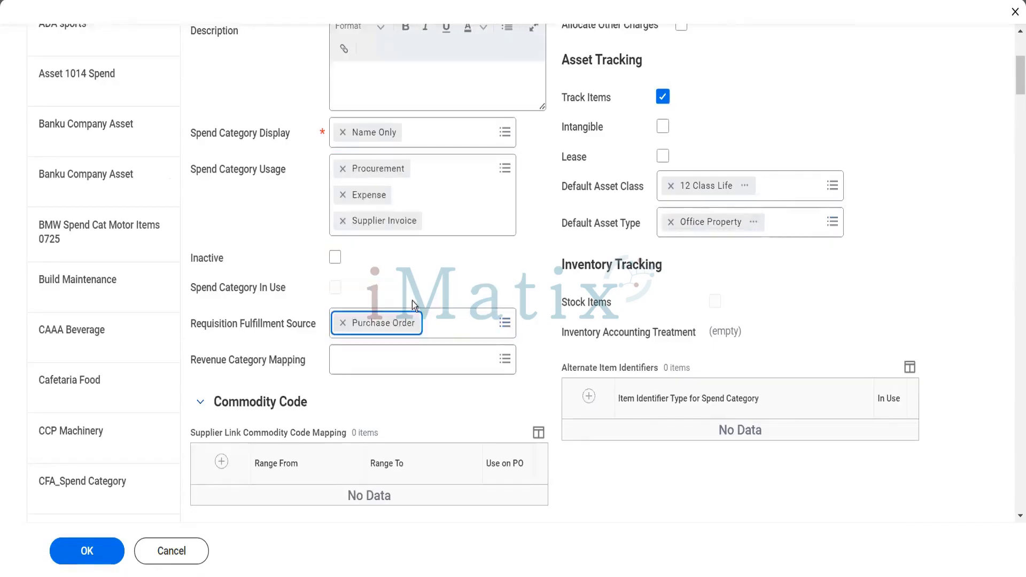
pyautogui.click(601, 476)
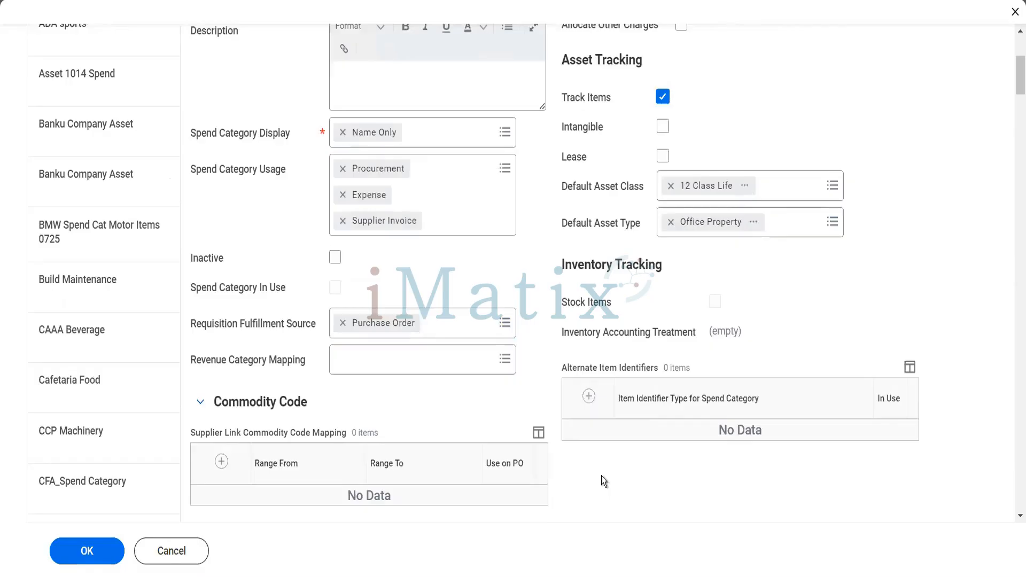
pyautogui.scroll(3, 601, 476)
pyautogui.scroll(1, 601, 476)
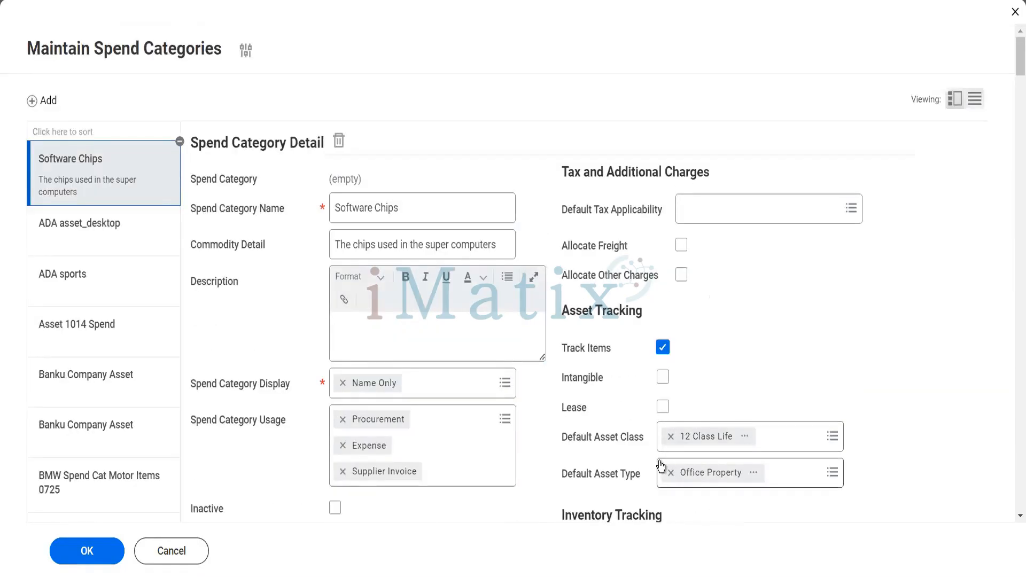
pyautogui.click(109, 553)
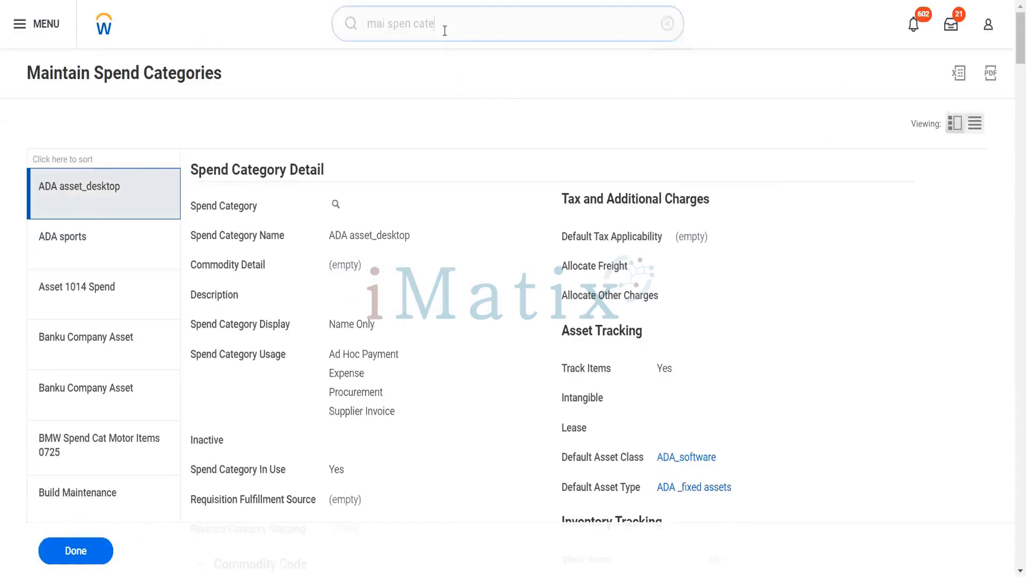
# Step: Open the Maintain Asset Classes task, examine the list of asset classes, and close it along with the leftover Maintain Spend Categories prompt
pyautogui.click(369, 8)
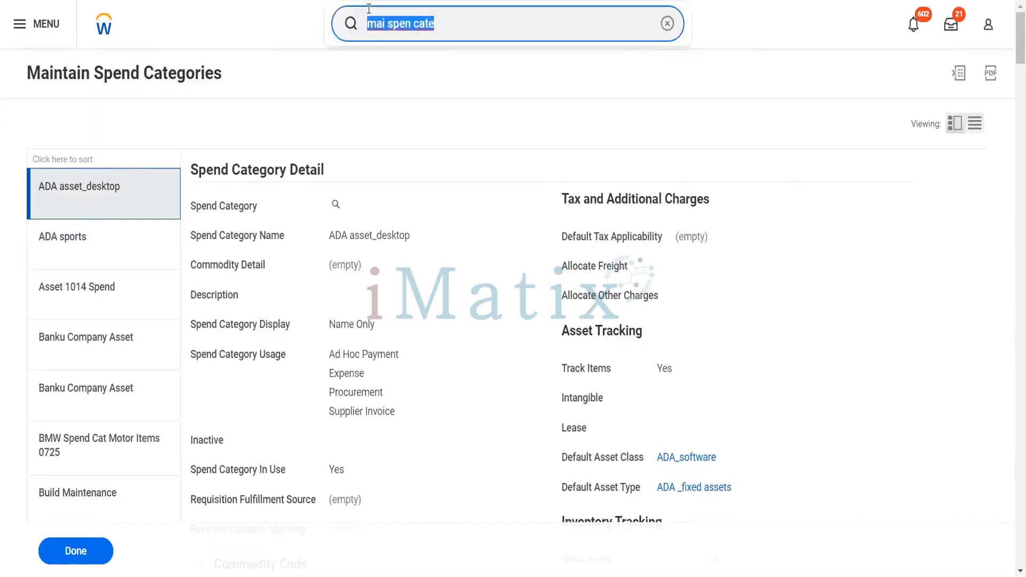
pyautogui.write('asset cla')
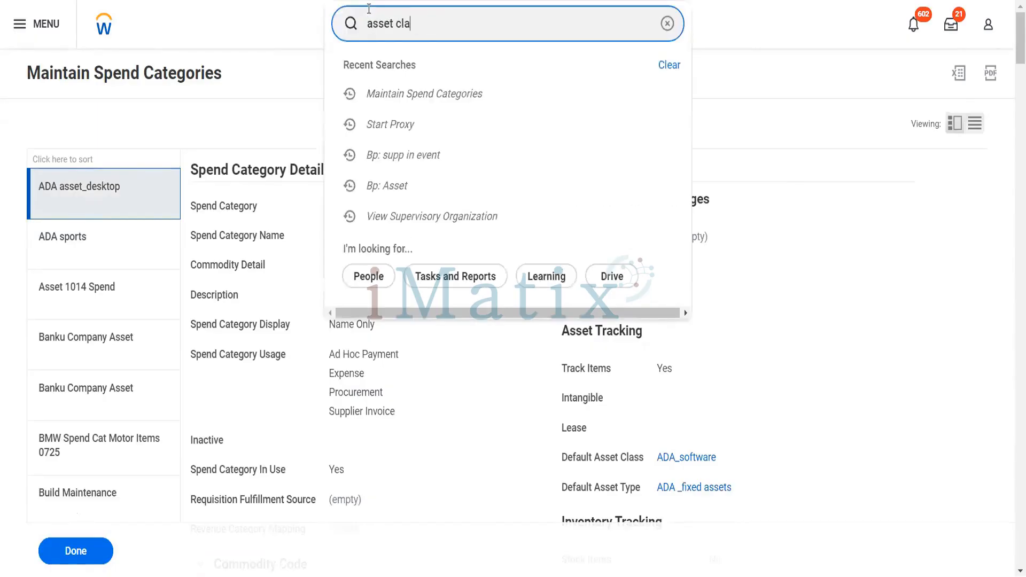
pyautogui.write('s')
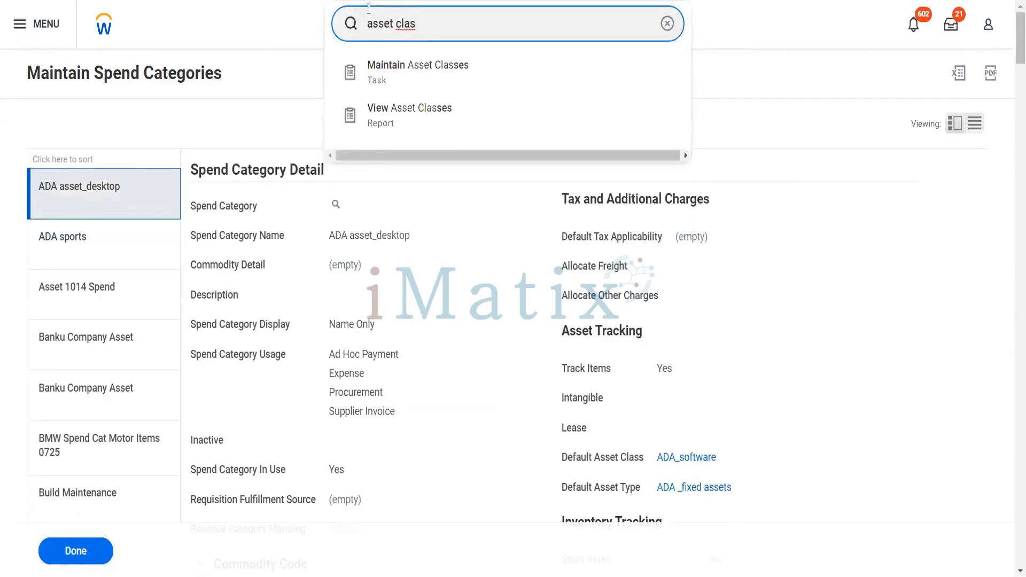
pyautogui.click(389, 69)
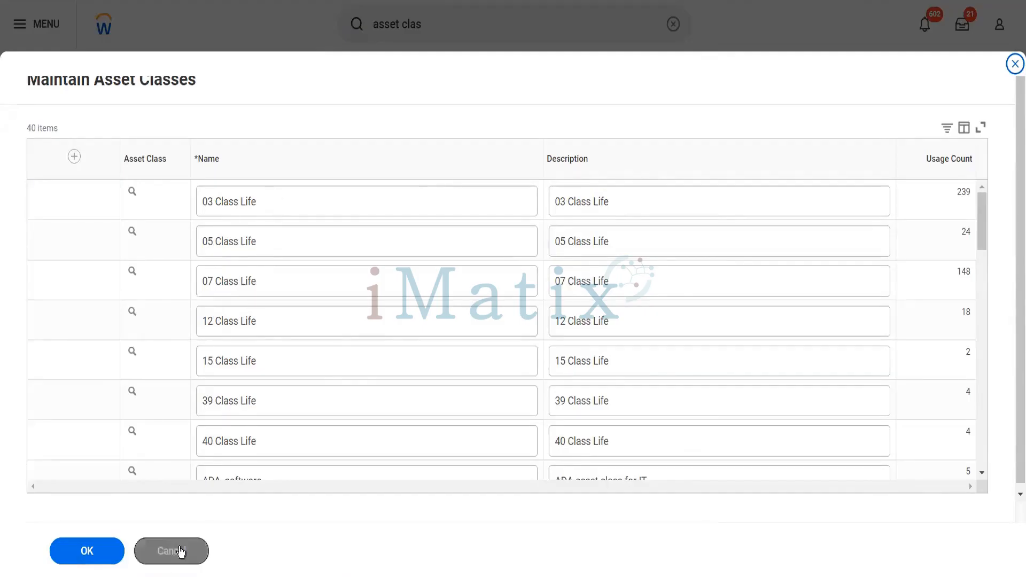
pyautogui.click(206, 551)
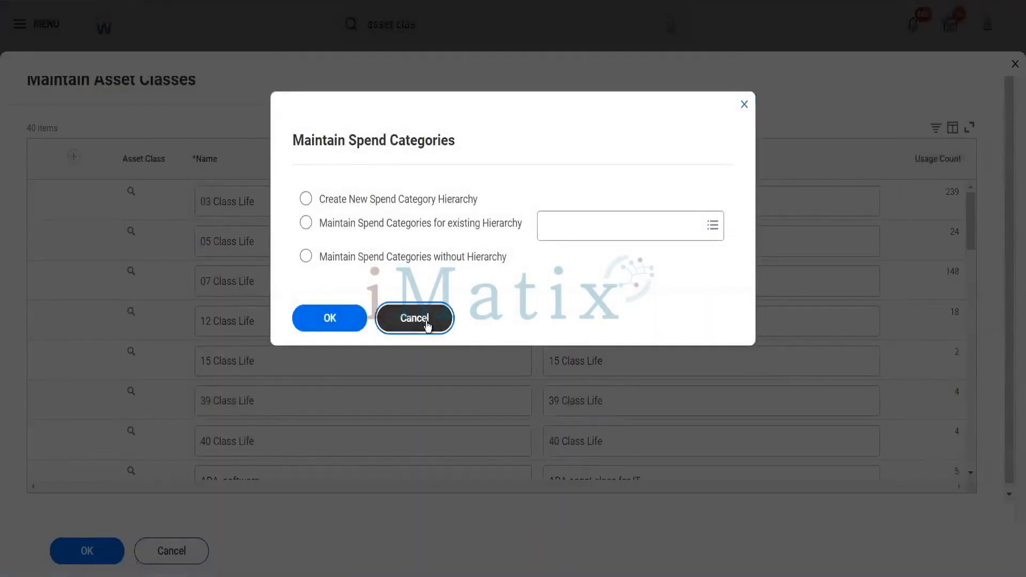
pyautogui.click(426, 323)
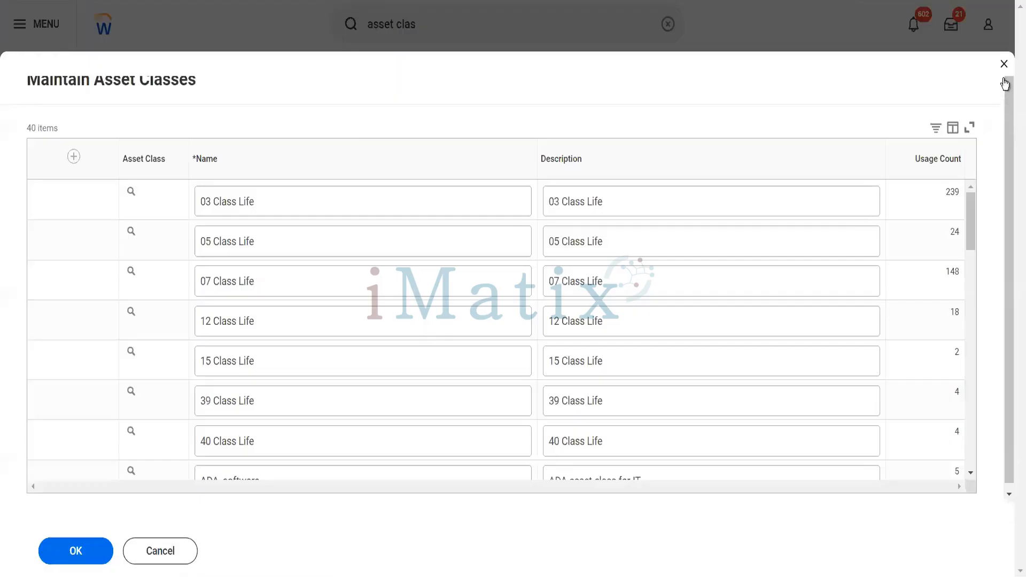
pyautogui.click(1005, 63)
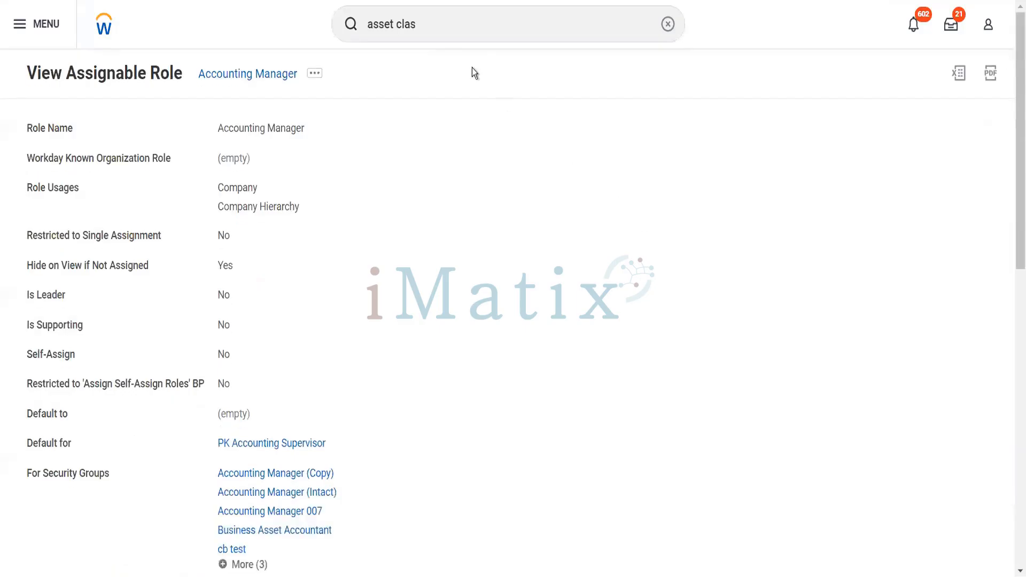
# Step: Search for "asset type" and open the Maintain Asset Types task
pyautogui.click(435, 31)
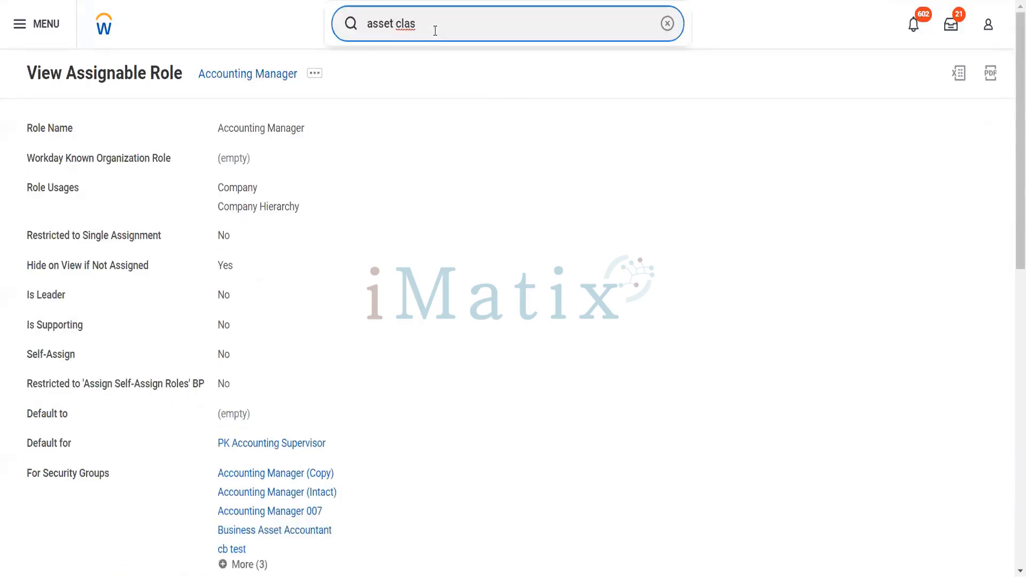
pyautogui.press('BackSpace')
pyautogui.press('BackSpace')
pyautogui.press('BackSpace')
pyautogui.press('BackSpace')
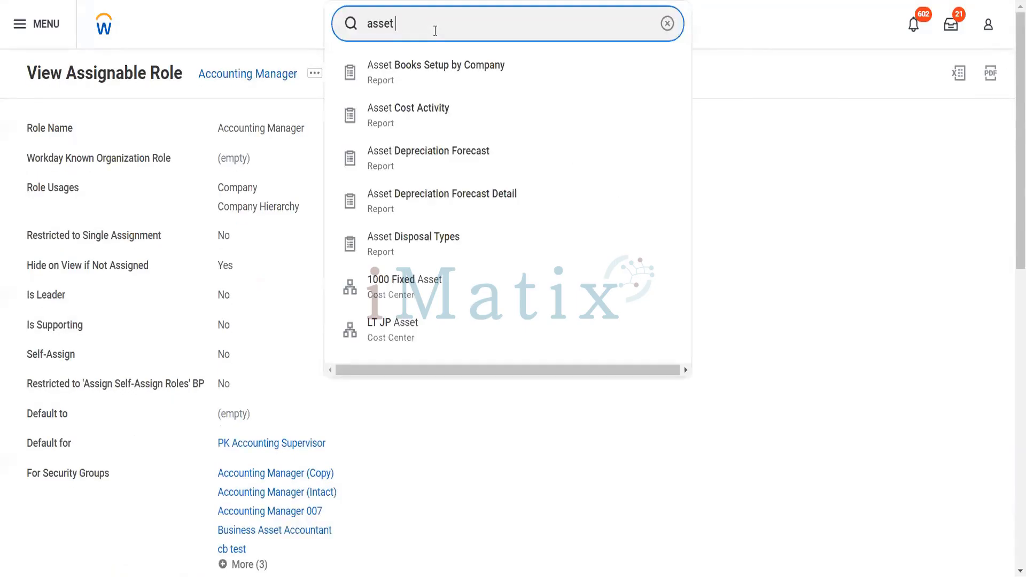
pyautogui.write('type')
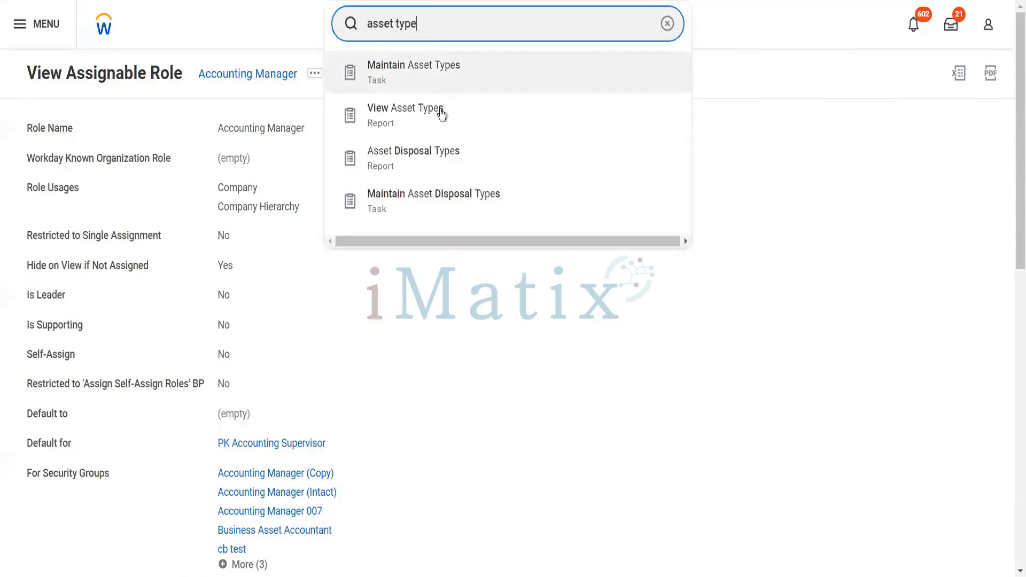
pyautogui.click(440, 73)
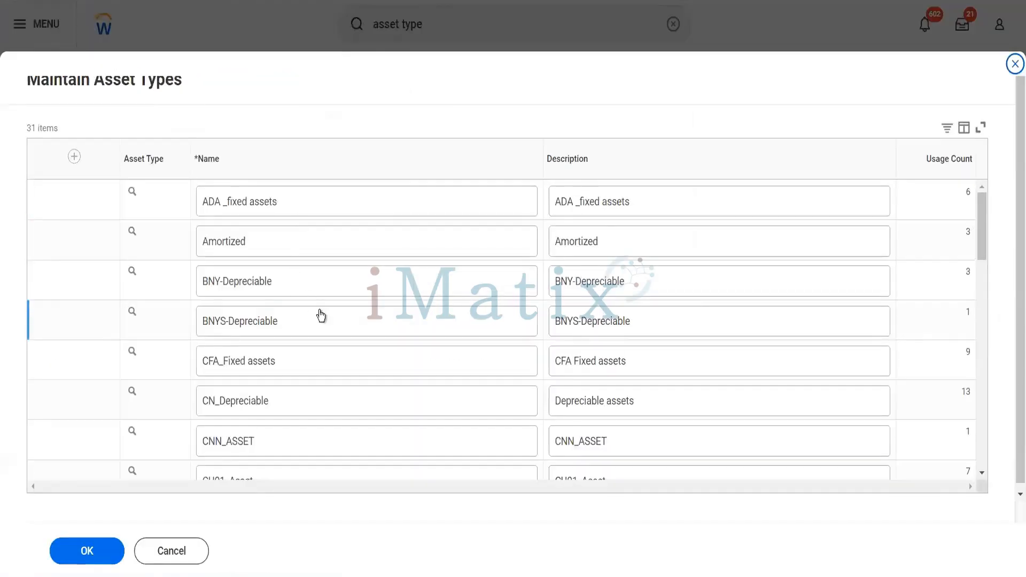
# Step: Add an asset type named "Software Laptops" with the description "The chips used in the laptops" and save it
pyautogui.click(71, 162)
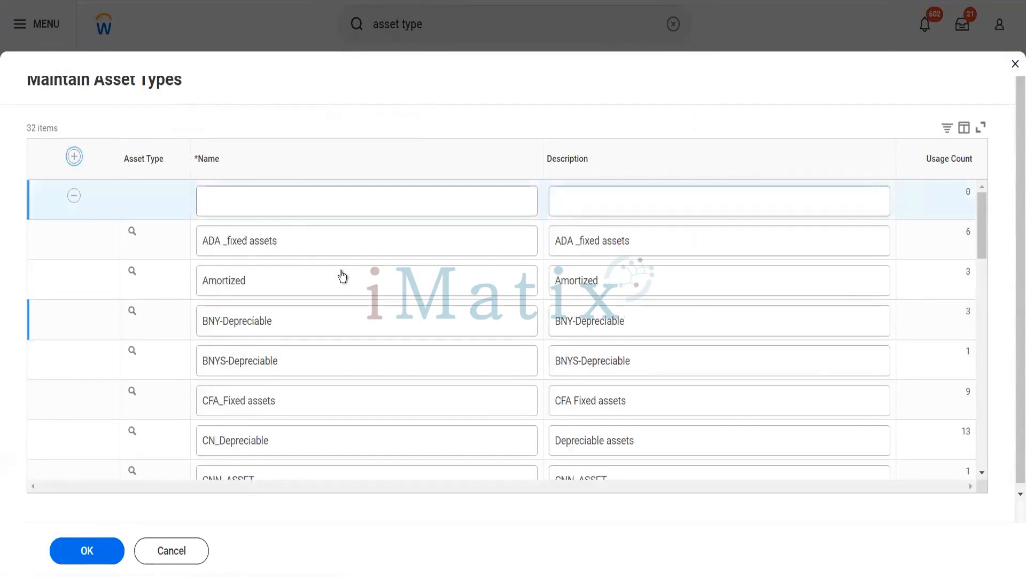
pyautogui.click(289, 206)
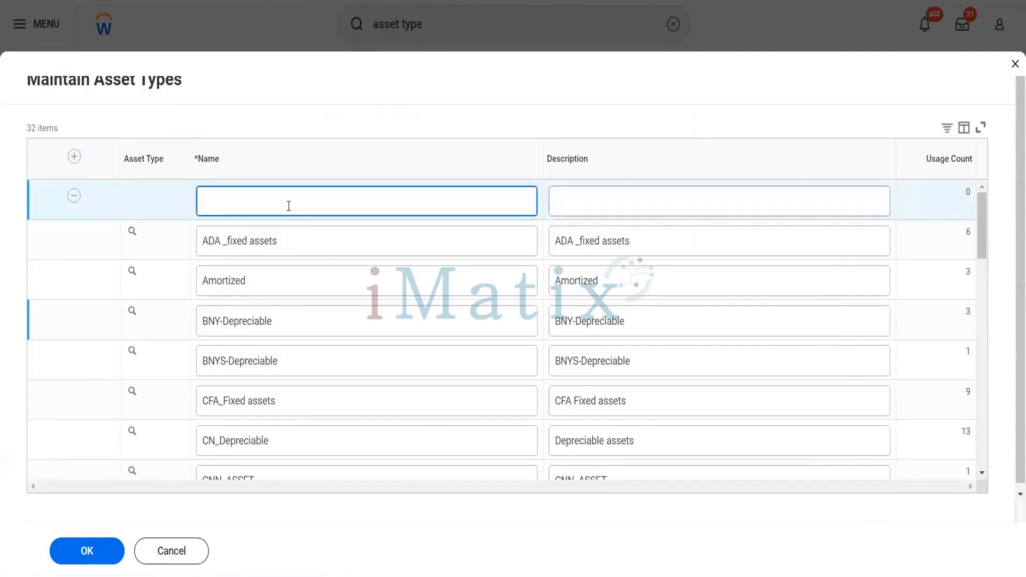
pyautogui.write('Software Laptos')
pyautogui.press('BackSpace')
pyautogui.press('BackSpace')
pyautogui.write('ops')
pyautogui.press('Tab')
pyautogui.write('The ch')
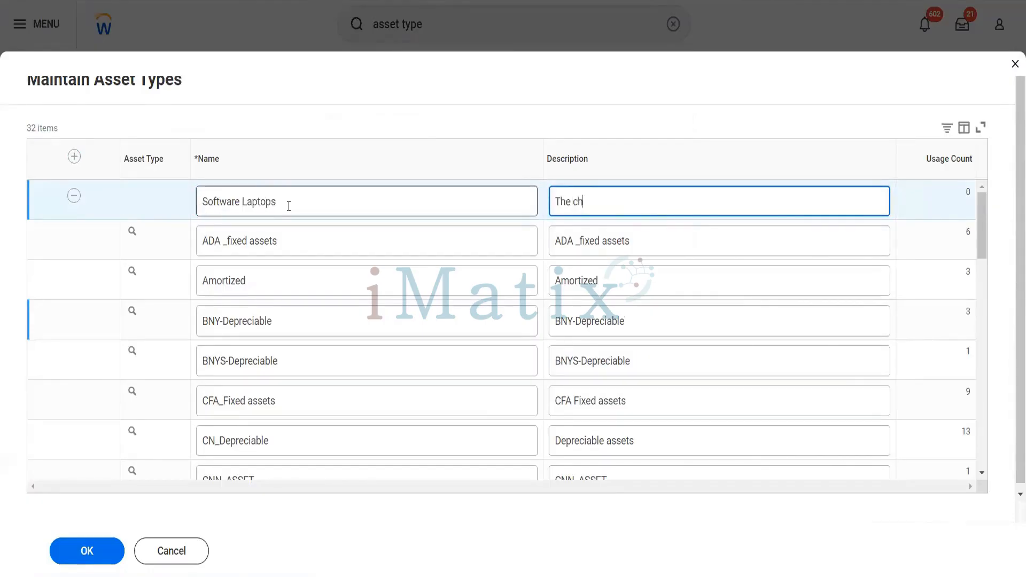
pyautogui.write('ips used in the laptops')
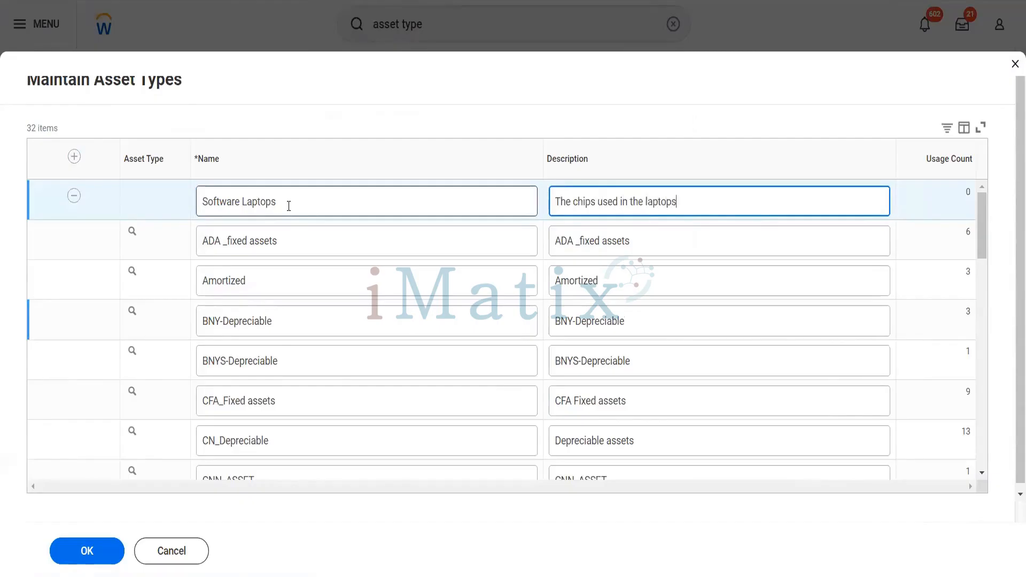
pyautogui.click(75, 554)
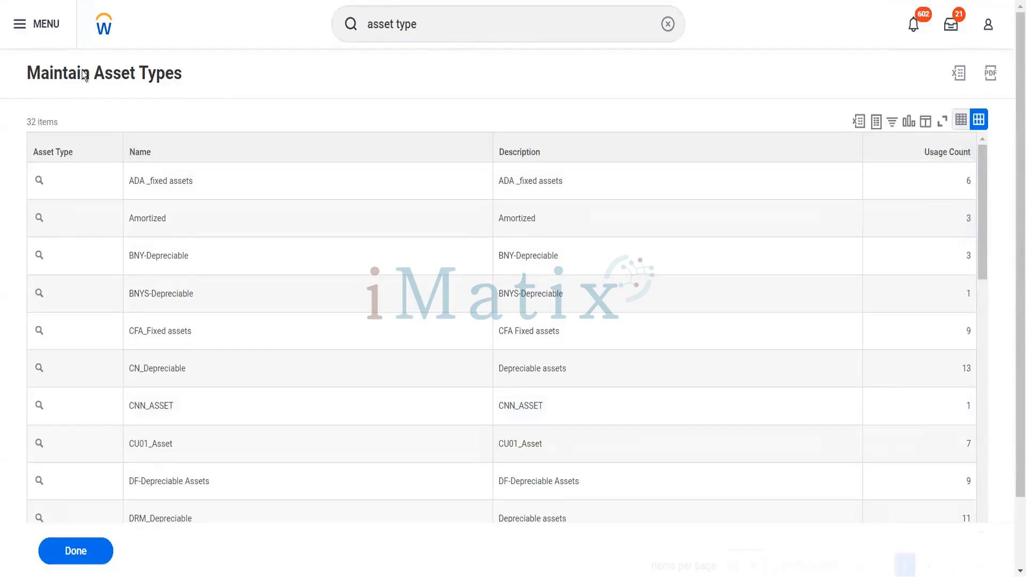
# Step: Return to the home page, search for "Supplier: Fox" and open the supplier Fox Industries Blinkit
pyautogui.click(103, 33)
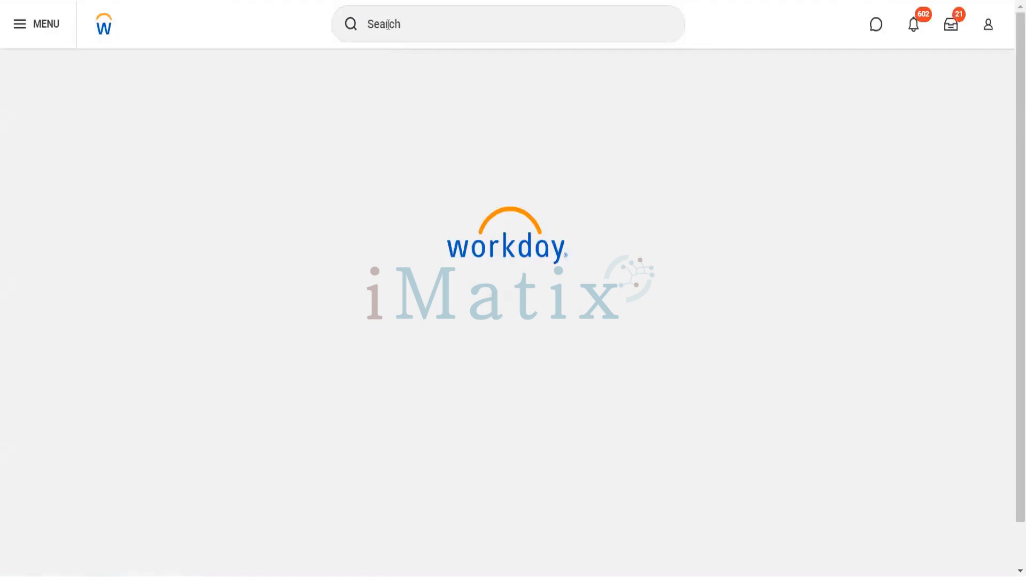
pyautogui.click(388, 25)
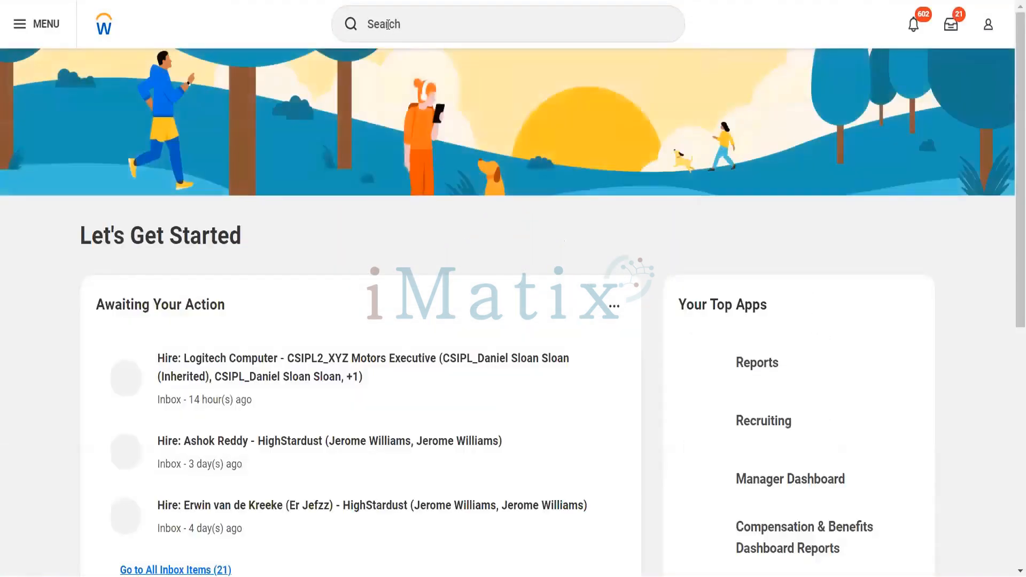
pyautogui.click(388, 24)
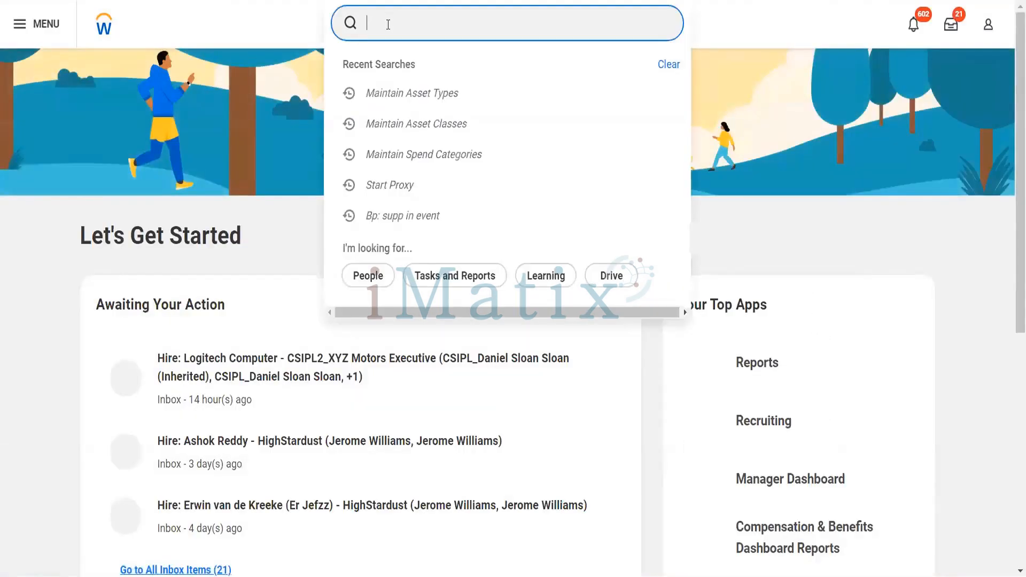
pyautogui.write('Su')
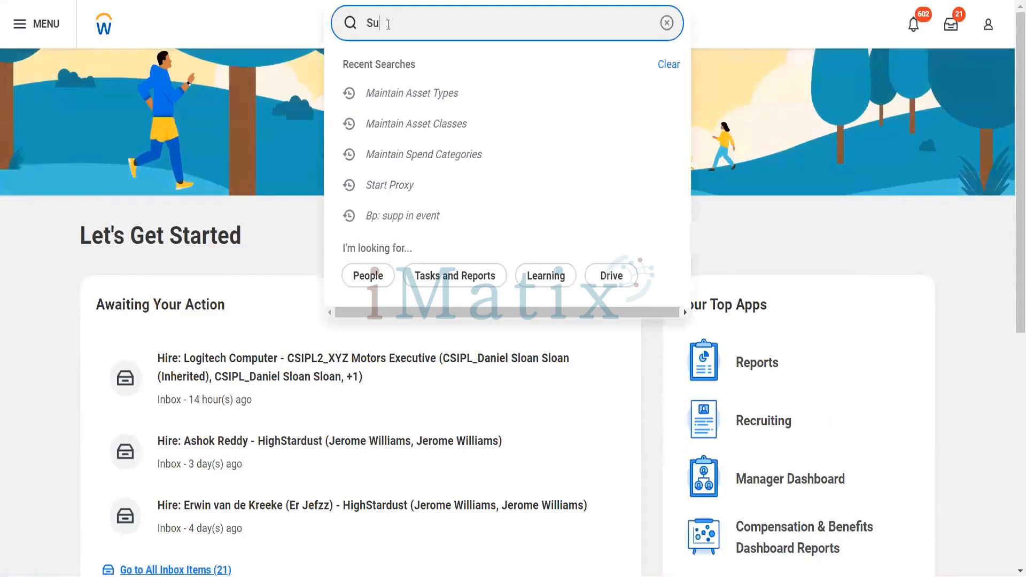
pyautogui.write('pplier: Fox')
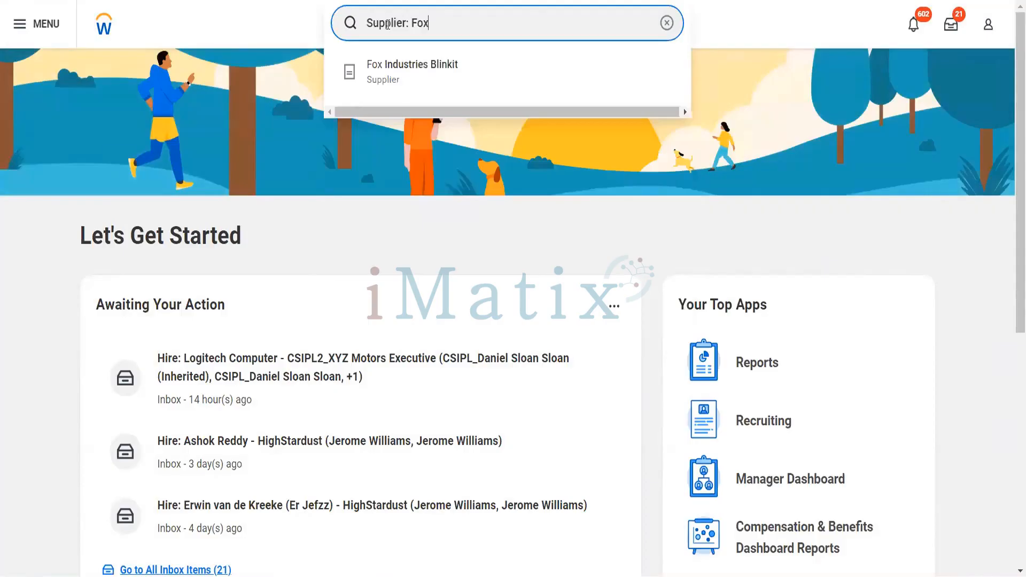
pyautogui.press('Down')
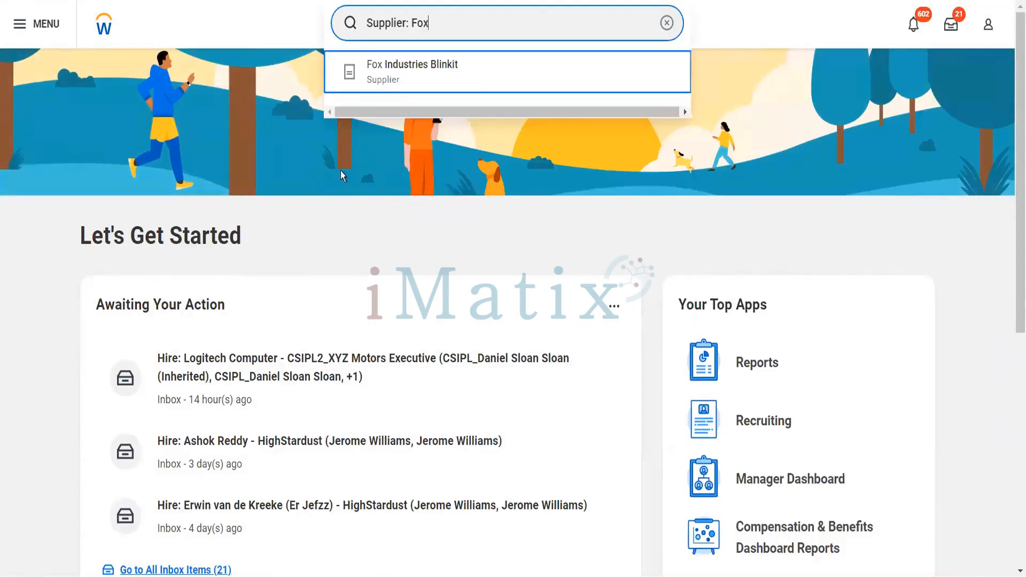
pyautogui.press('Return')
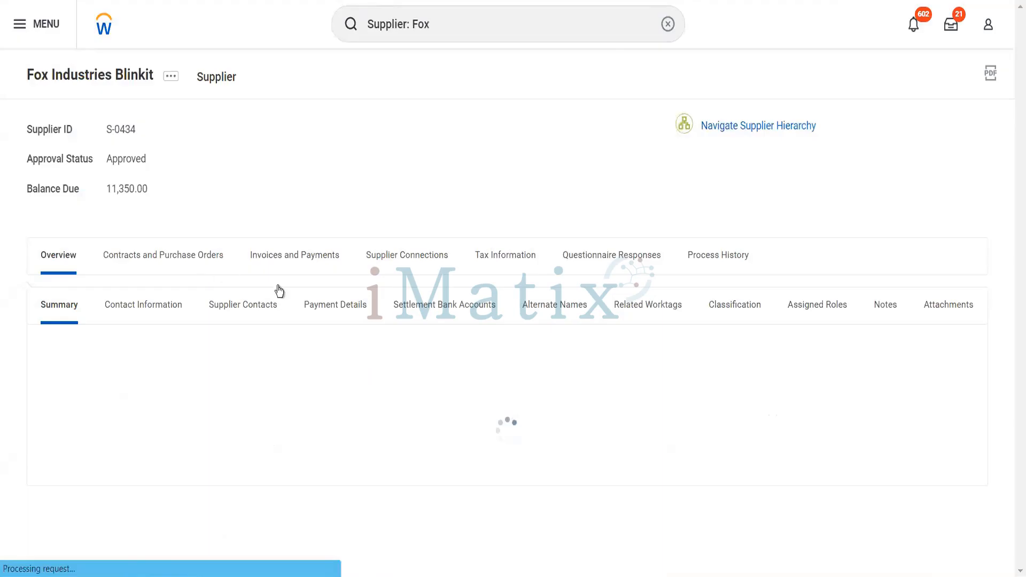
# Step: Examine the recent invoices of the supplier Fox Industries Blinkit
pyautogui.click(294, 258)
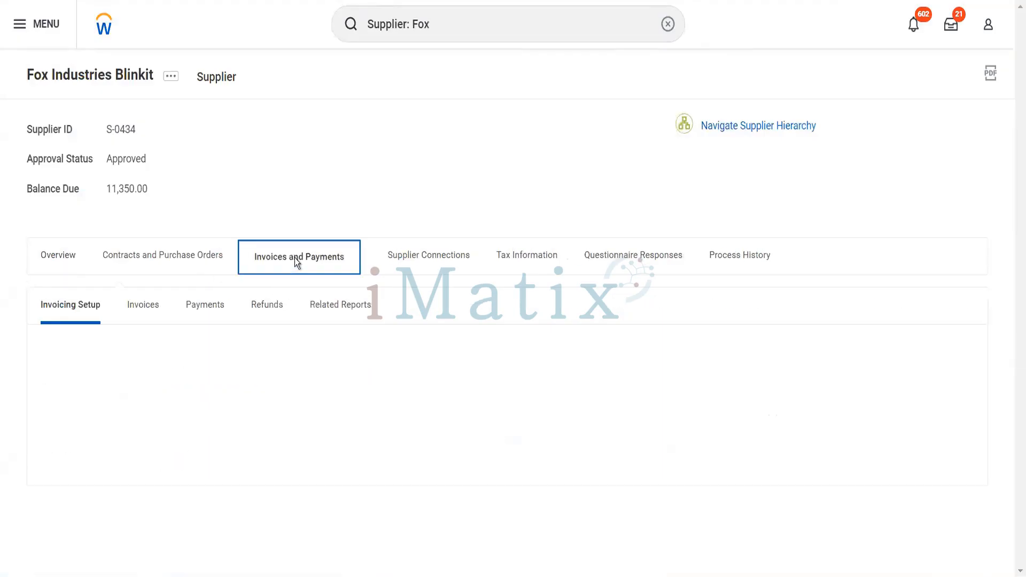
pyautogui.click(141, 309)
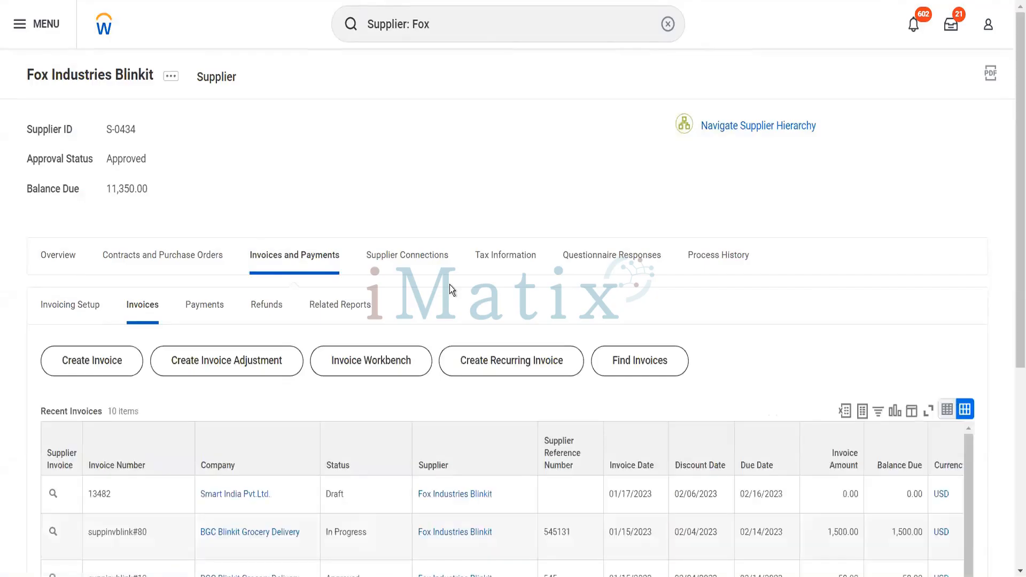
pyautogui.scroll(-5, 449, 285)
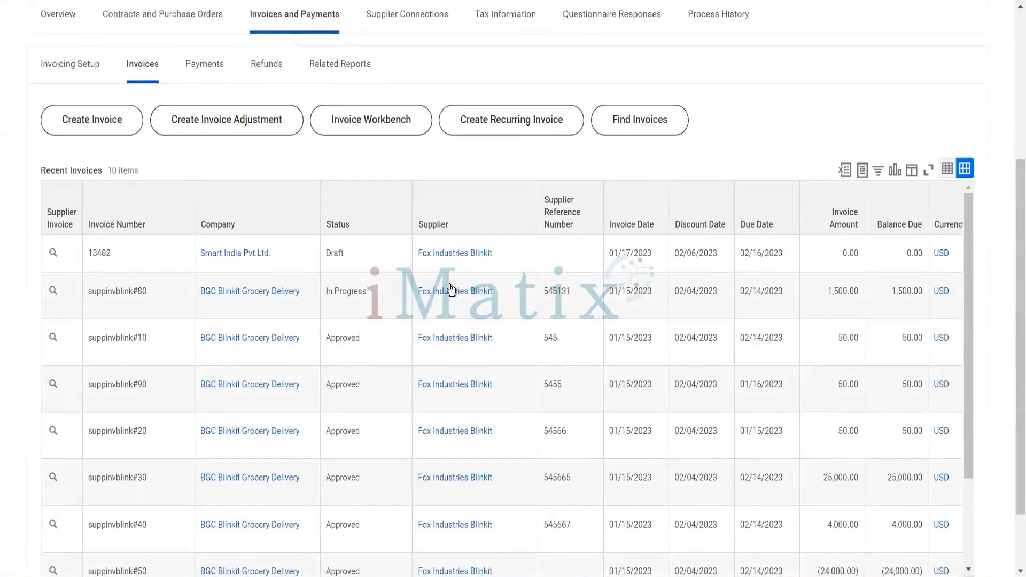
pyautogui.scroll(5, 449, 284)
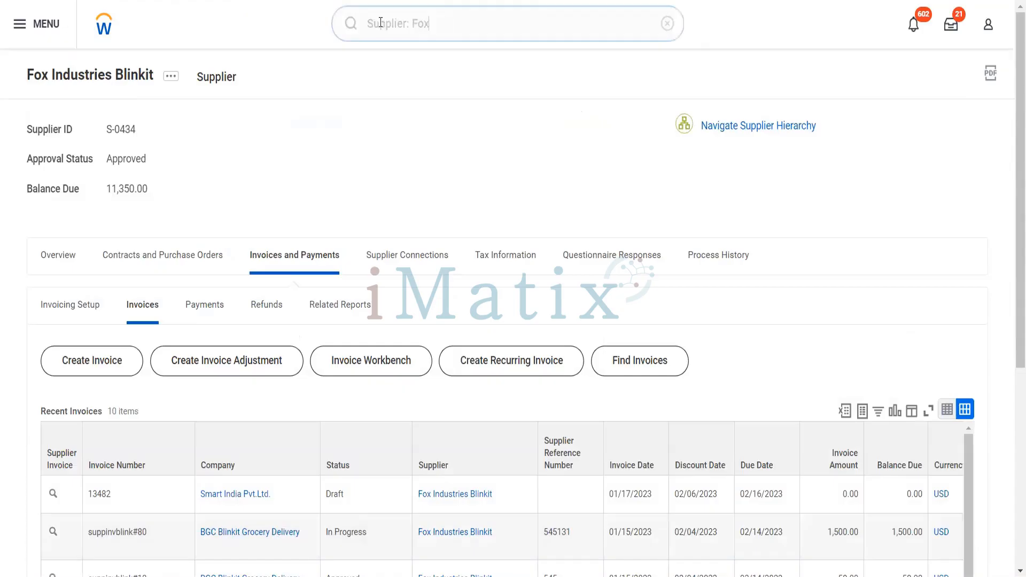
# Step: Search for "BGC" and open the company BGC Blinkit Grocery Delivery
pyautogui.click(353, 24)
pyautogui.press('BackSpace')
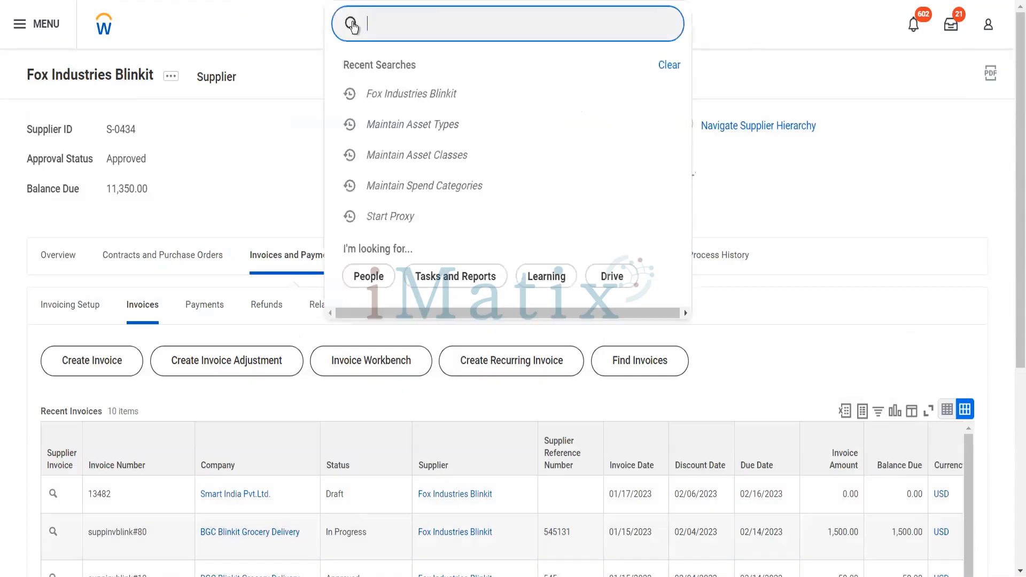
pyautogui.write('BGC')
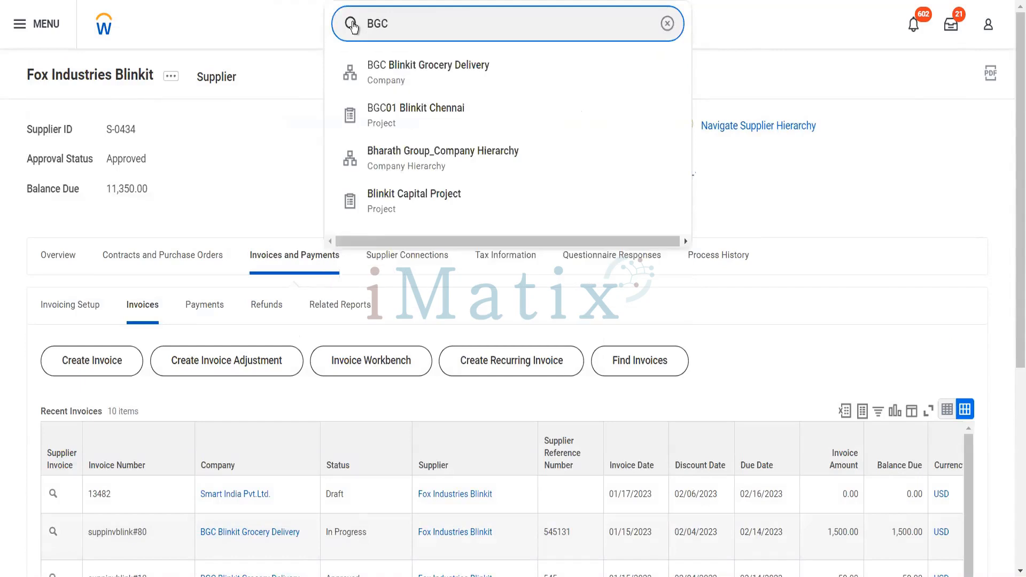
pyautogui.press('Down')
pyautogui.press('Down')
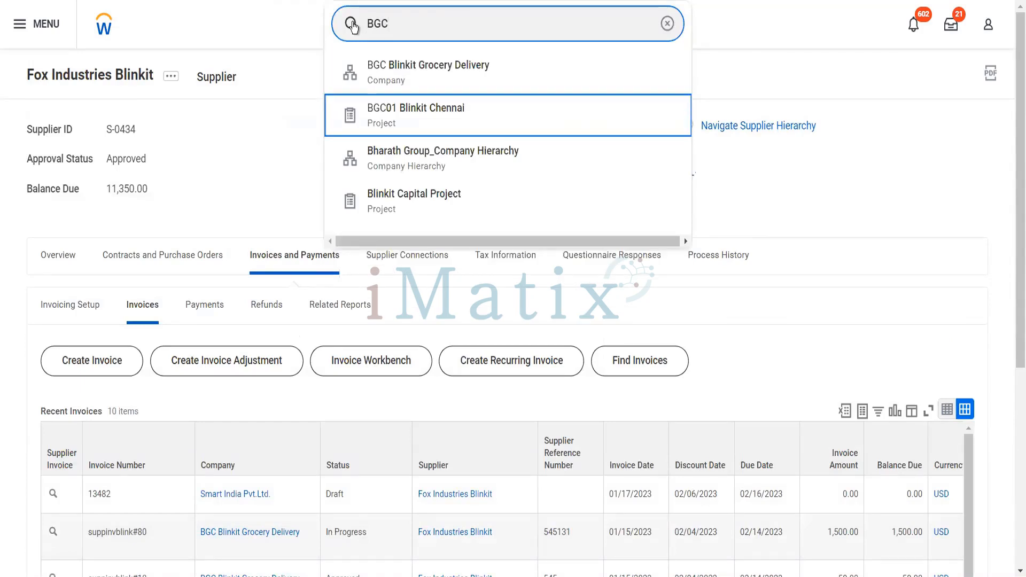
pyautogui.press('Down')
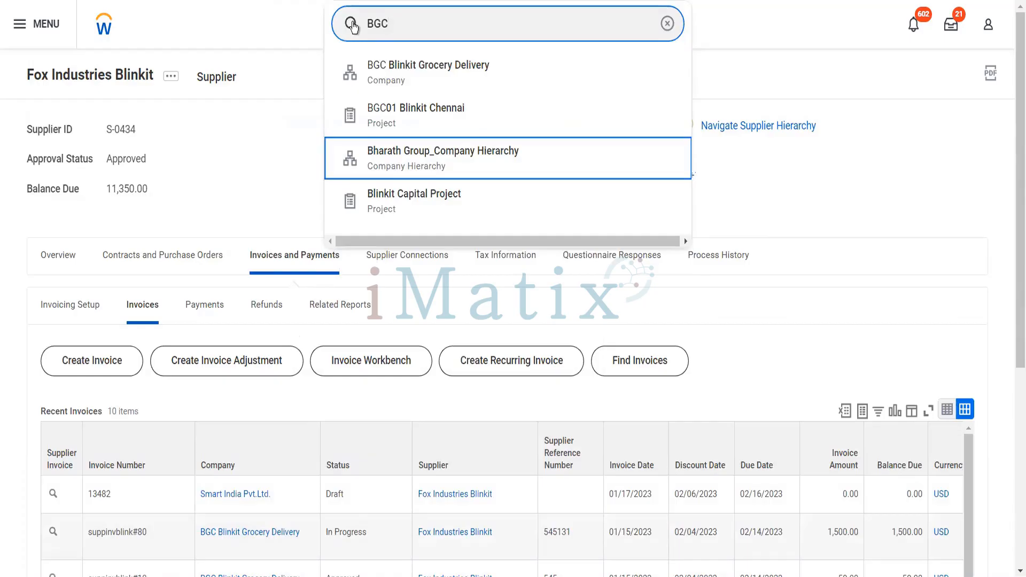
pyautogui.press('Up')
pyautogui.press('Up')
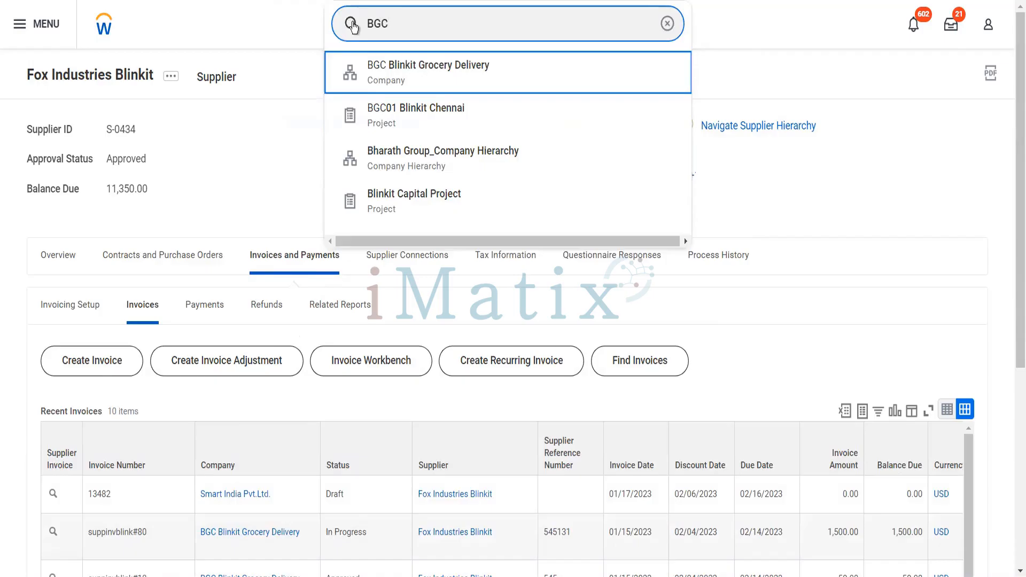
pyautogui.press('Return')
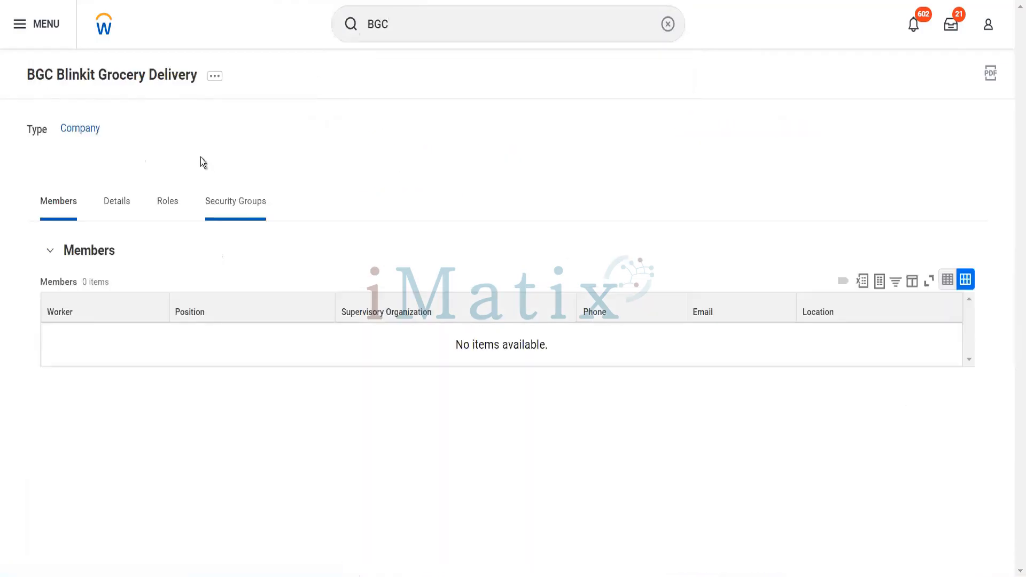
# Step: Look up "business asset accountant" among the assignable roles of BGC Blinkit Grocery Delivery
pyautogui.click(169, 212)
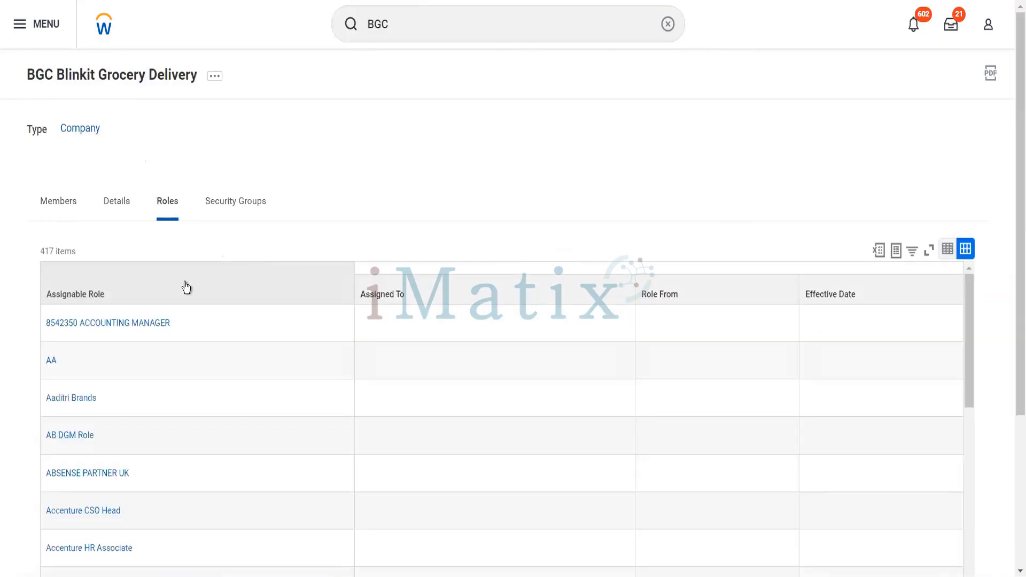
pyautogui.click(186, 288)
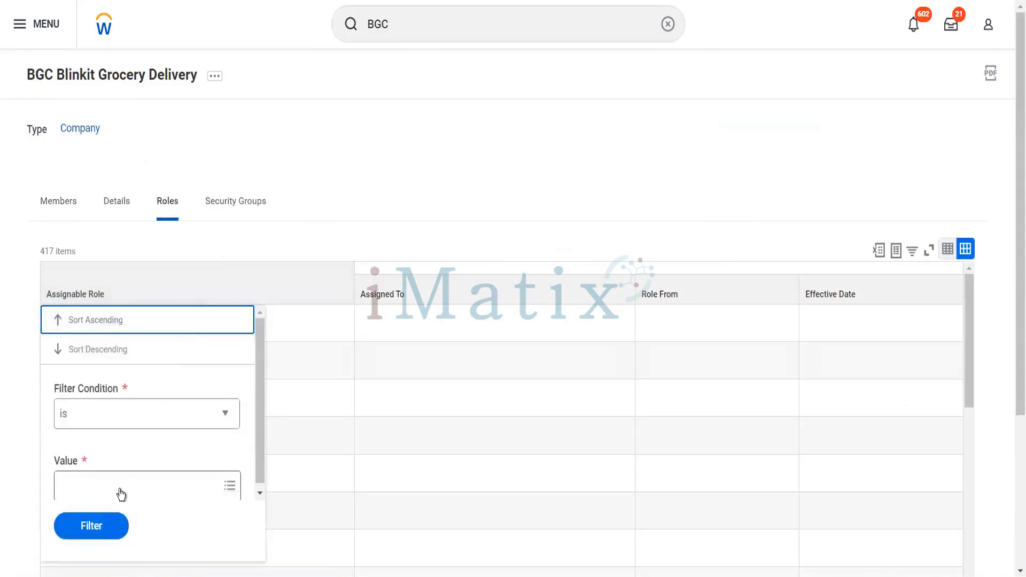
pyautogui.click(121, 489)
pyautogui.write('bu')
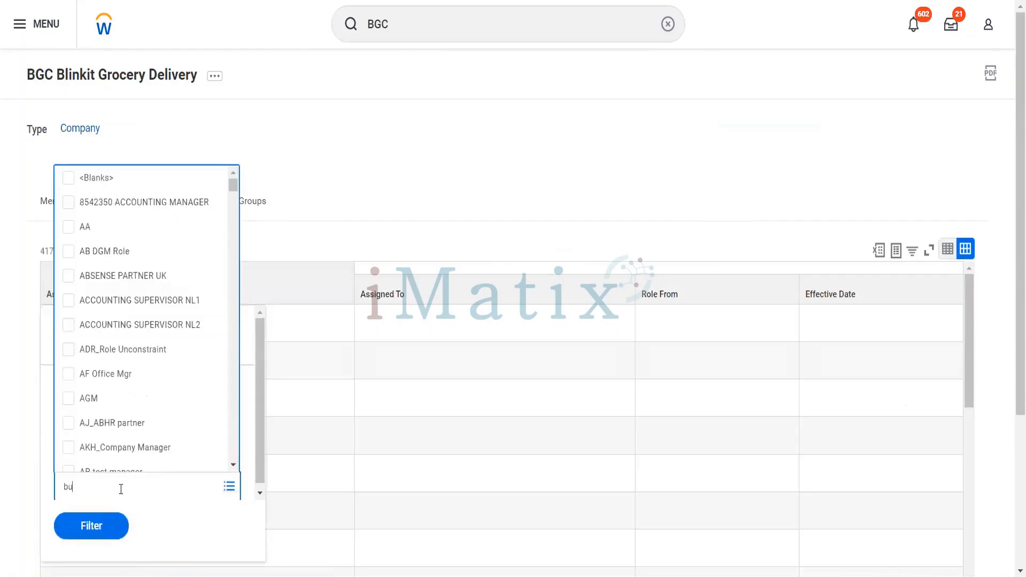
pyautogui.write('siness asset rccountant')
pyautogui.press('Return')
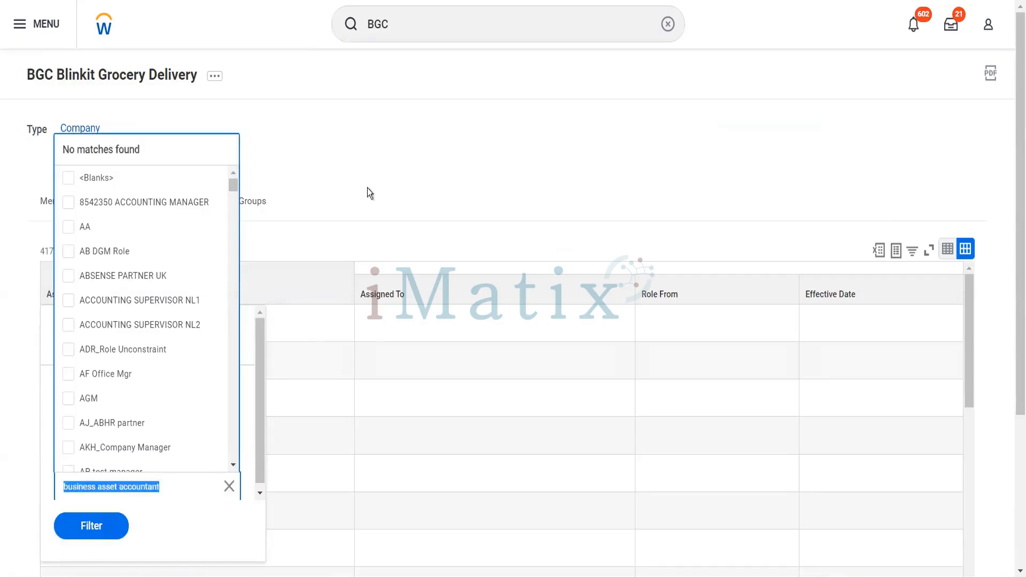
pyautogui.click(367, 188)
# Step: Open role assignment for BGC Blinkit Grocery Delivery, keeping 01/22/2023 as the effective date
pyautogui.click(215, 77)
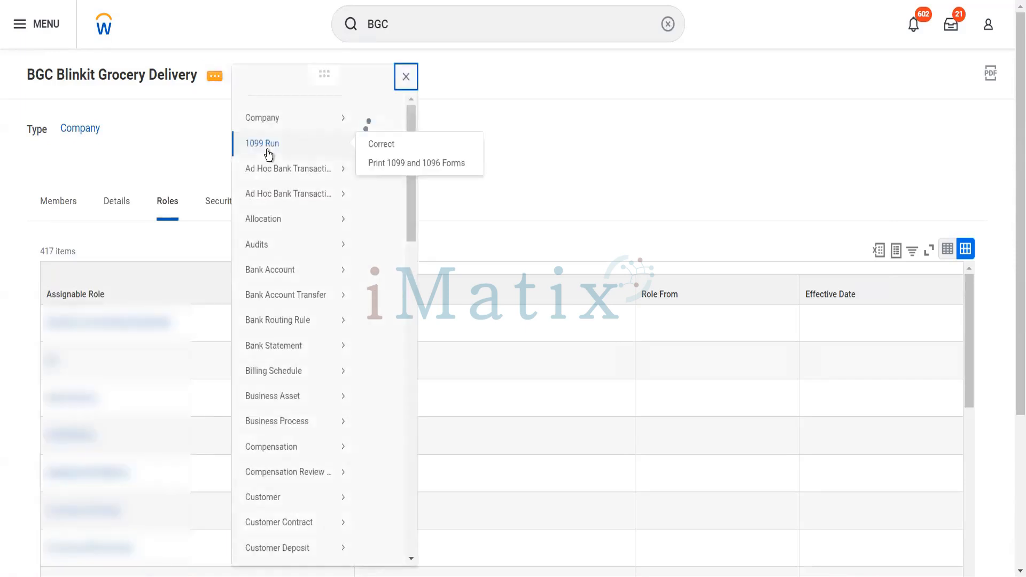
pyautogui.scroll(-5, 304, 355)
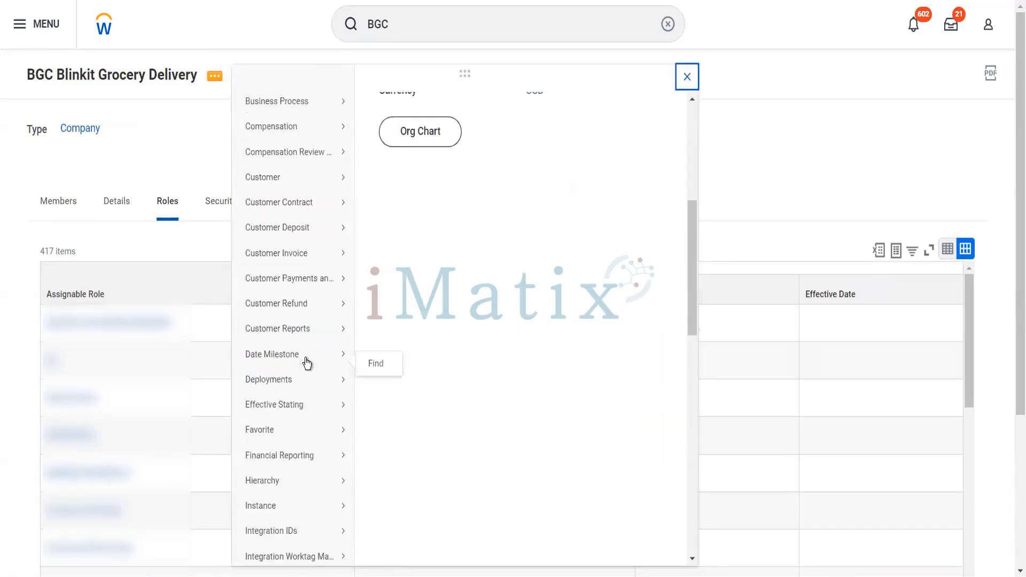
pyautogui.moveTo(316, 475)
pyautogui.scroll(-4, 316, 475)
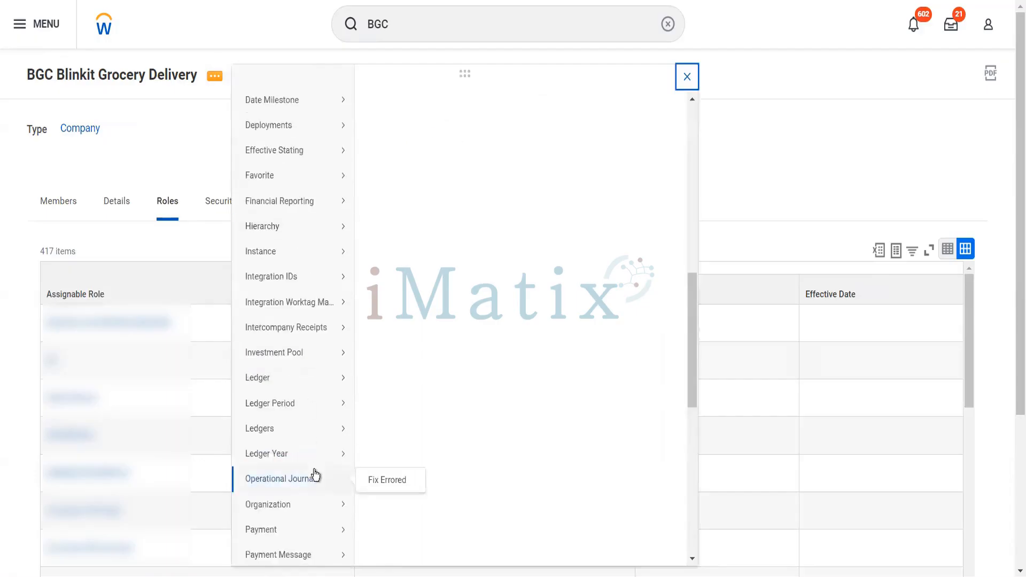
pyautogui.scroll(-2, 316, 475)
pyautogui.scroll(-5, 316, 475)
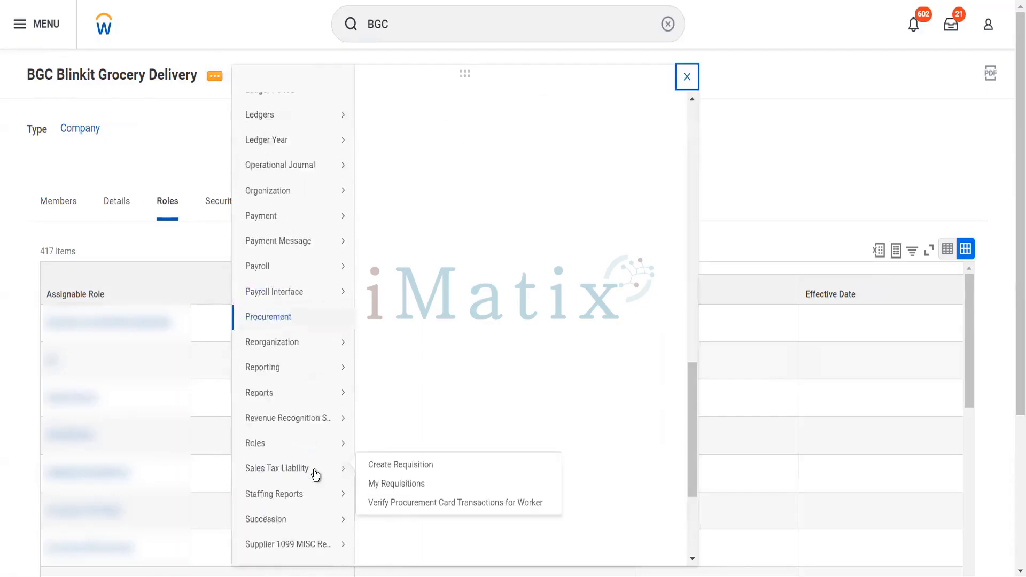
pyautogui.moveTo(332, 259)
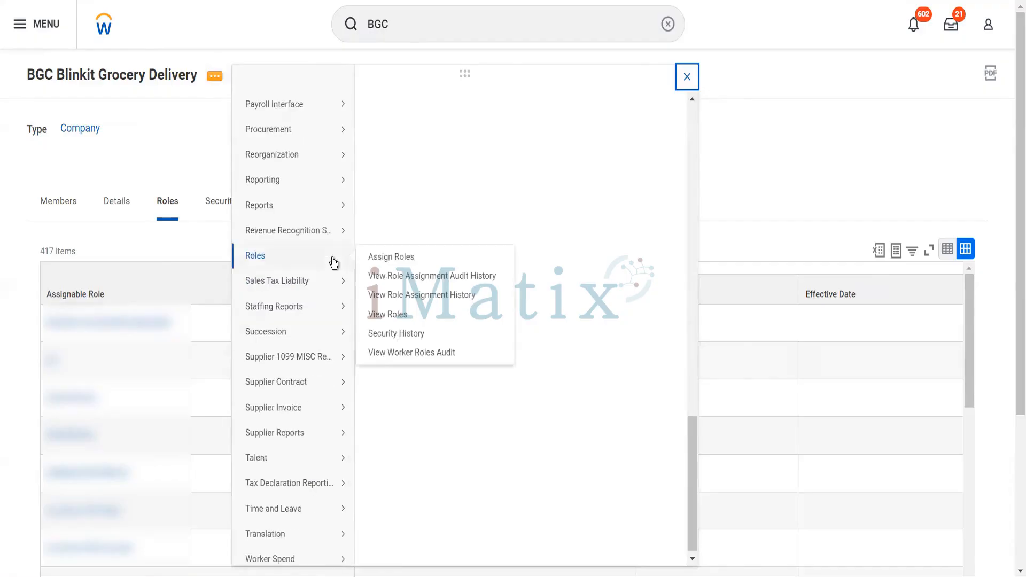
pyautogui.click(388, 260)
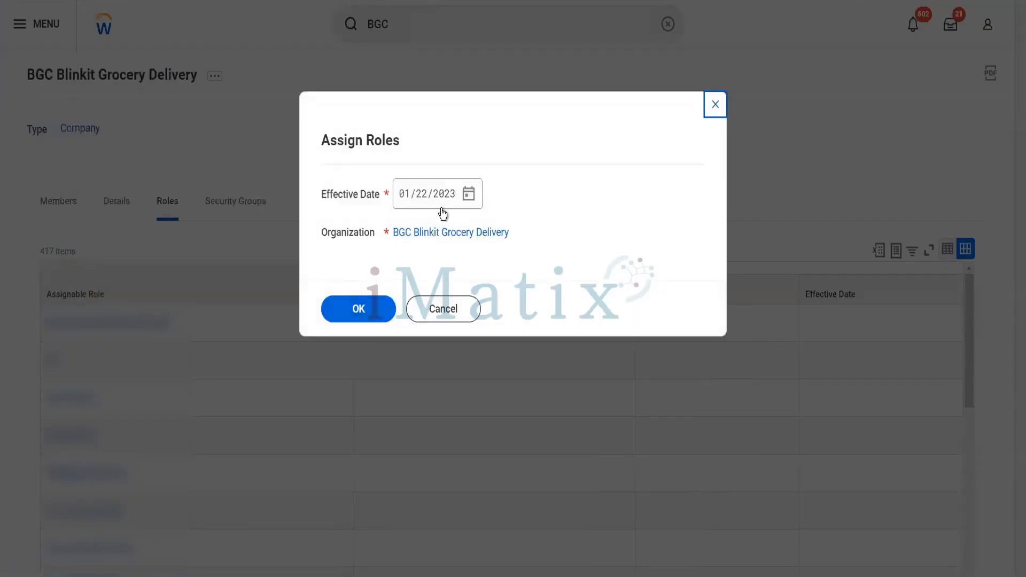
pyautogui.click(356, 315)
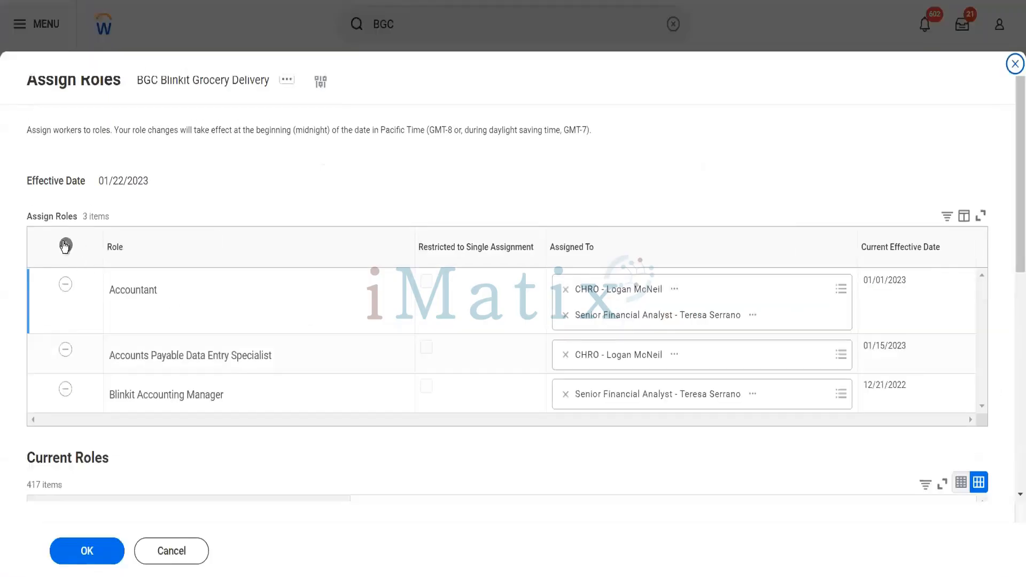
# Step: Add a row to the role assignments and choose Business Asset Accountant as its role
pyautogui.click(65, 246)
pyautogui.click(201, 293)
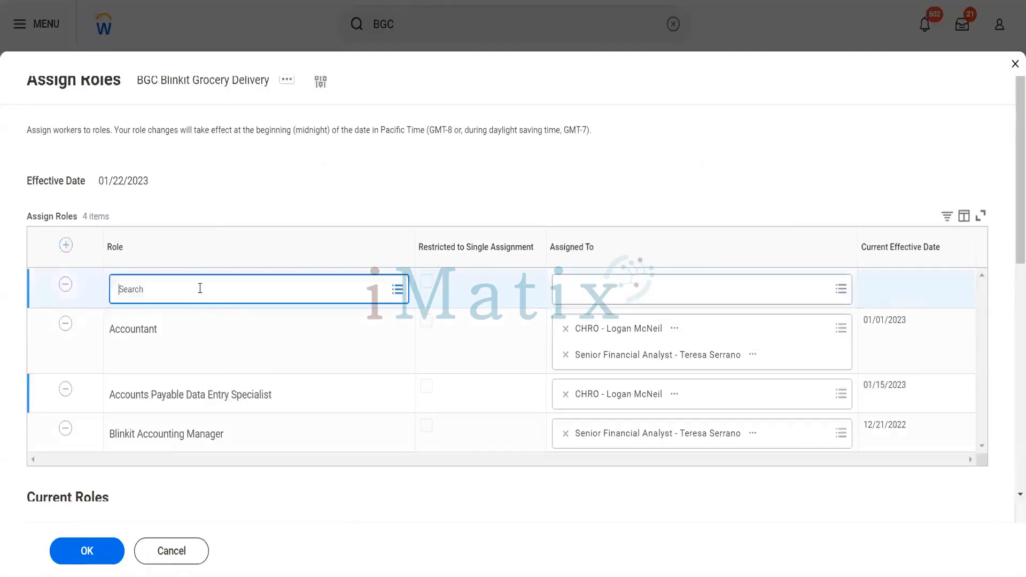
pyautogui.write('bus ')
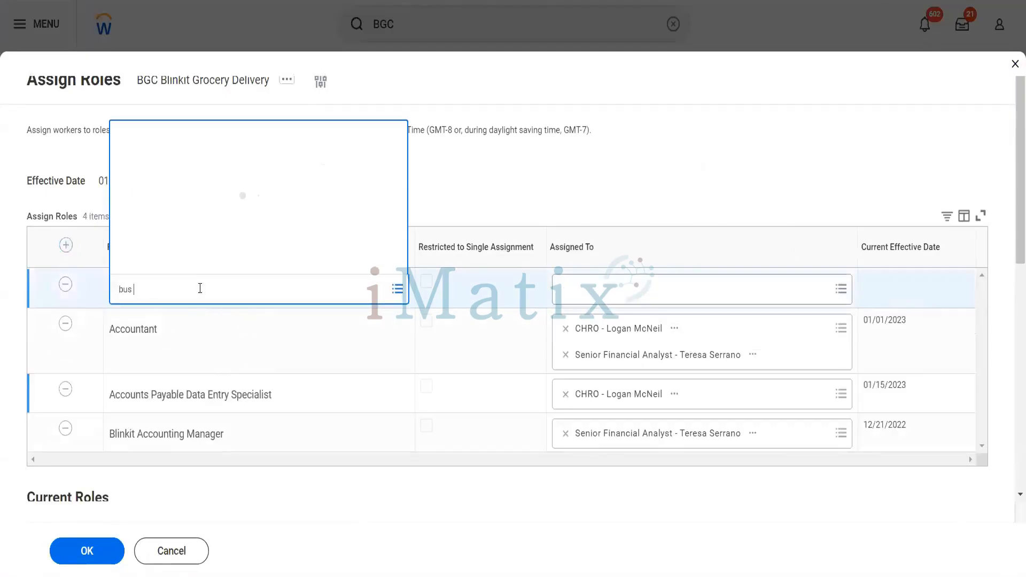
pyautogui.write('ass ac')
pyautogui.press('Return')
# Step: Assign the Business Asset Accountant role to the Senior Financial Analyst and submit the role assignments
pyautogui.click(589, 298)
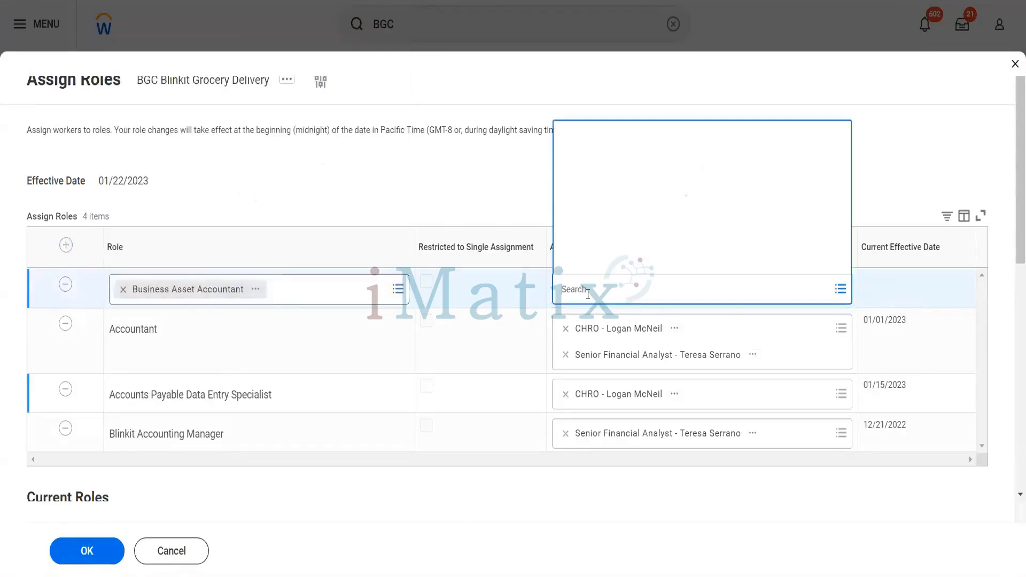
pyautogui.write('ter ser')
pyautogui.click(470, 212)
pyautogui.click(99, 561)
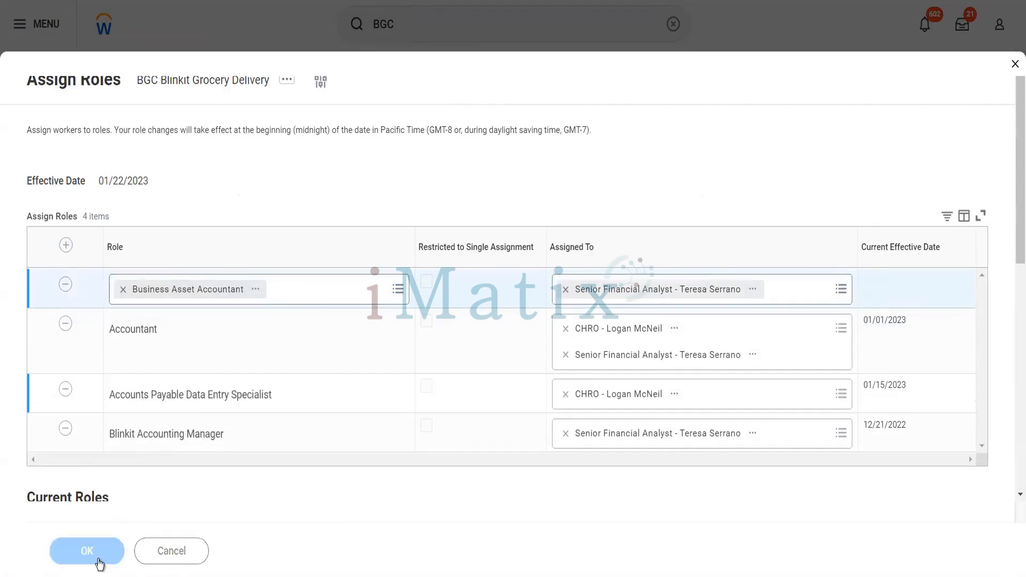
pyautogui.click(100, 562)
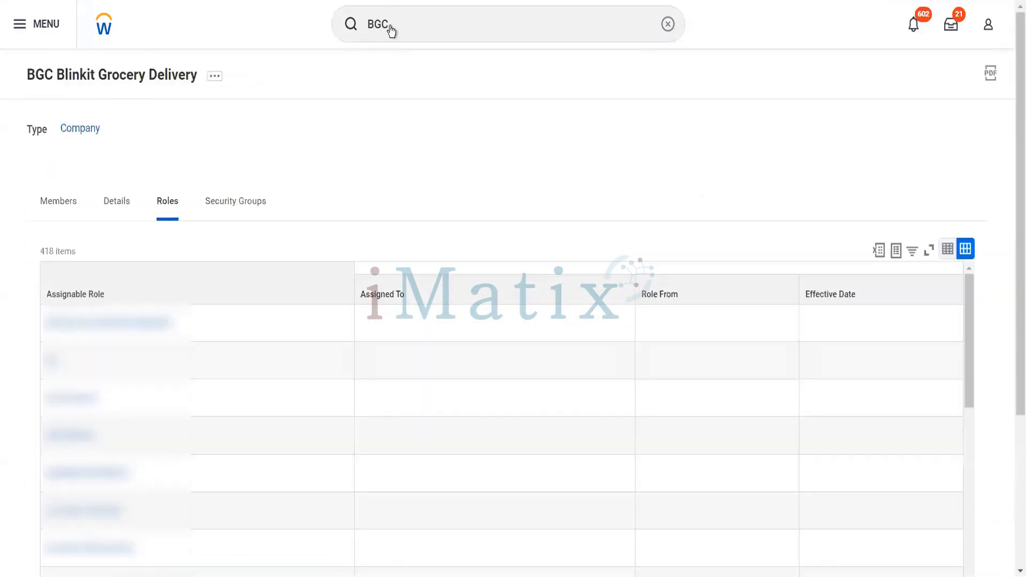
# Step: Search for "cr supp inv" and open the Create Supplier Invoice task
pyautogui.click(372, 24)
pyautogui.moveTo(372, 24); pyautogui.dragTo(440, 67)
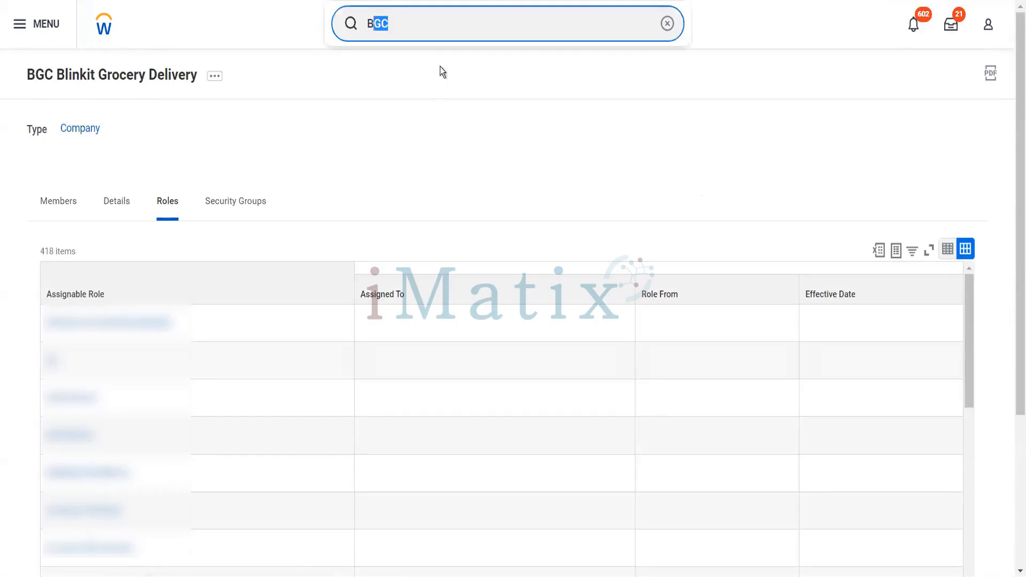
pyautogui.press('BackSpace')
pyautogui.press('BackSpace')
pyautogui.write('cr s')
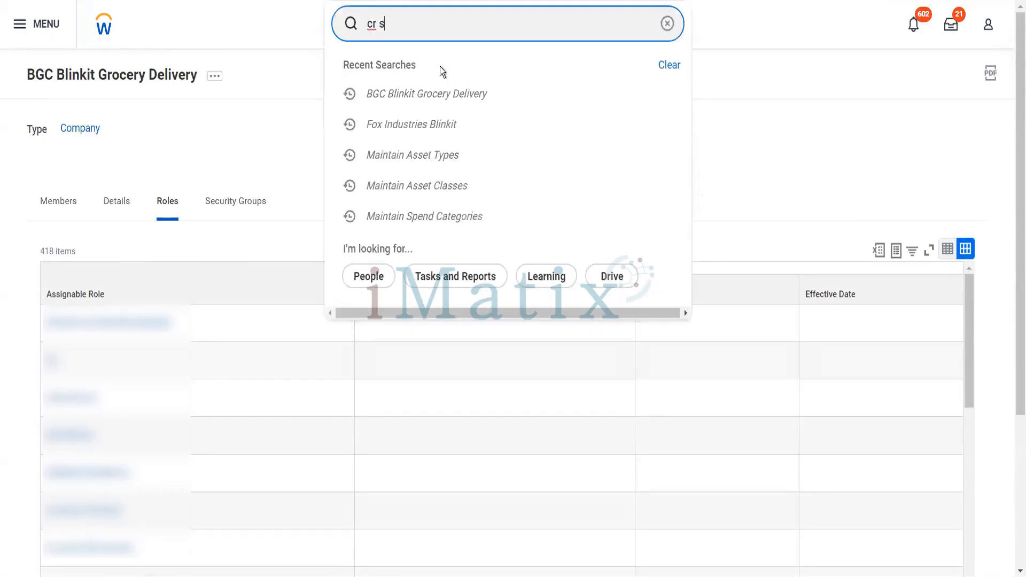
pyautogui.write('upp inv')
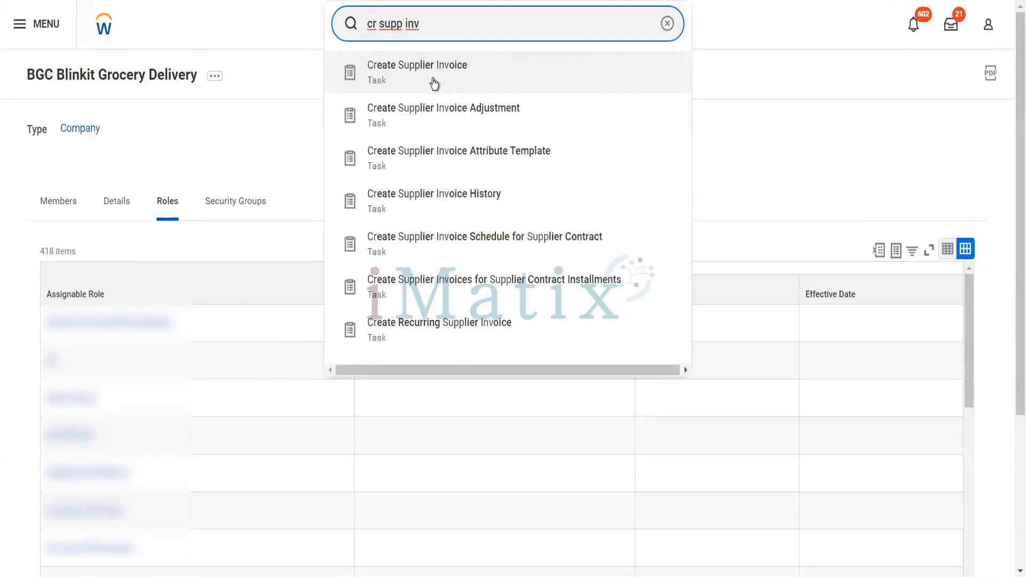
pyautogui.click(434, 84)
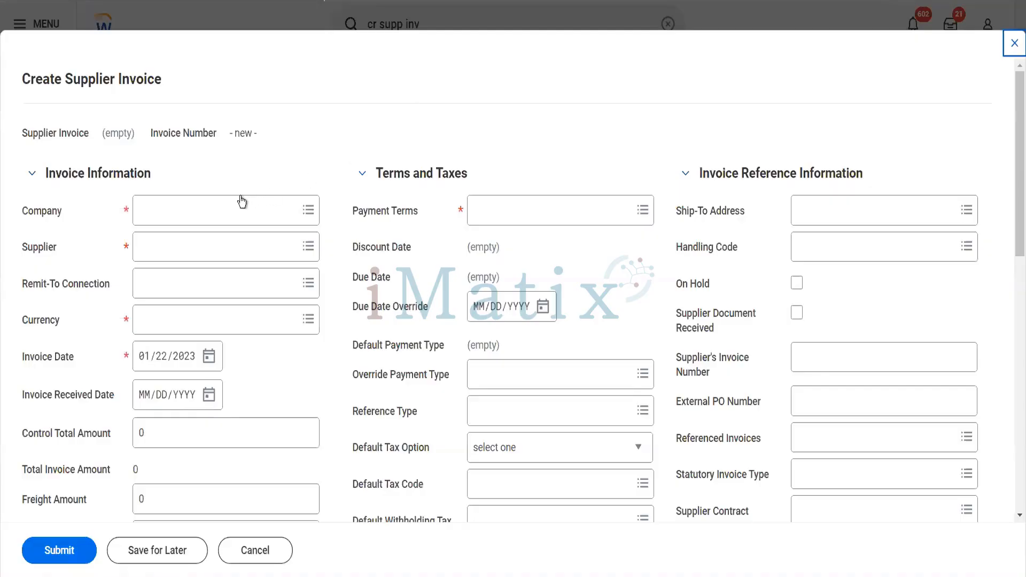
# Step: Set the invoice's company to BGC Blinkit Grocery Delivery and its supplier to Fox Industries Blinkit
pyautogui.click(241, 200)
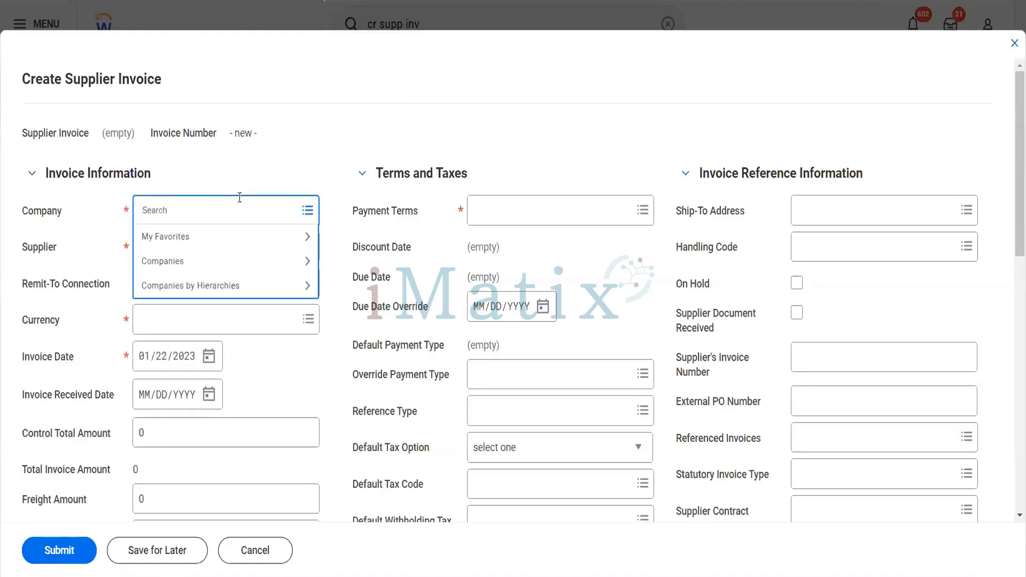
pyautogui.write('bg')
pyautogui.press('Return')
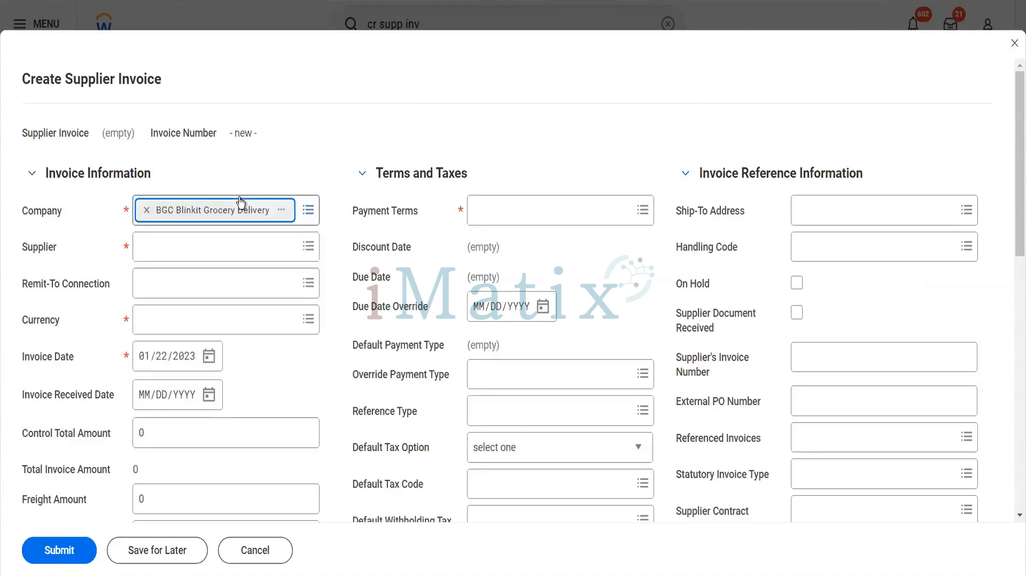
pyautogui.press('Tab')
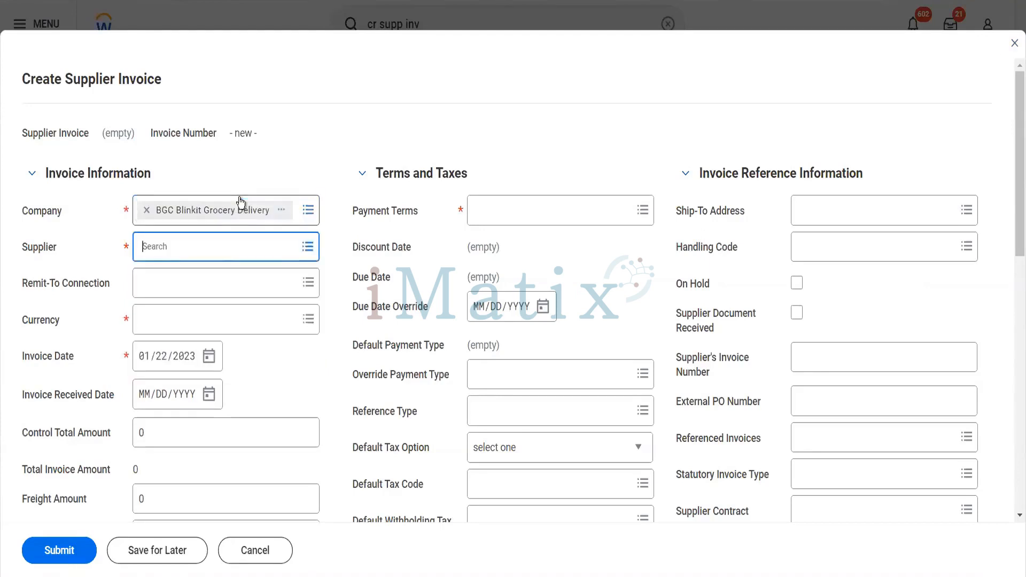
pyautogui.write('fox indus')
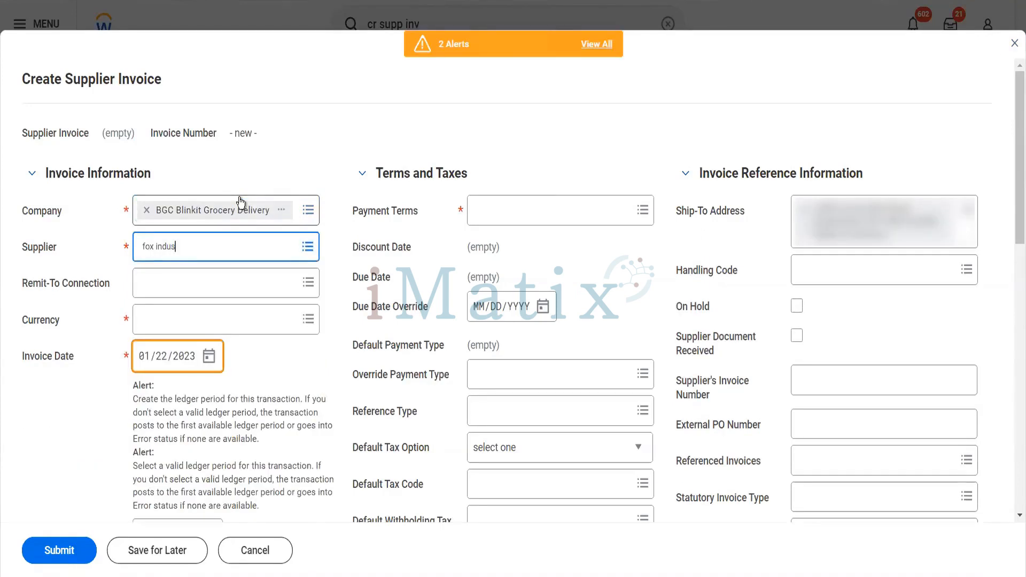
pyautogui.press('Return')
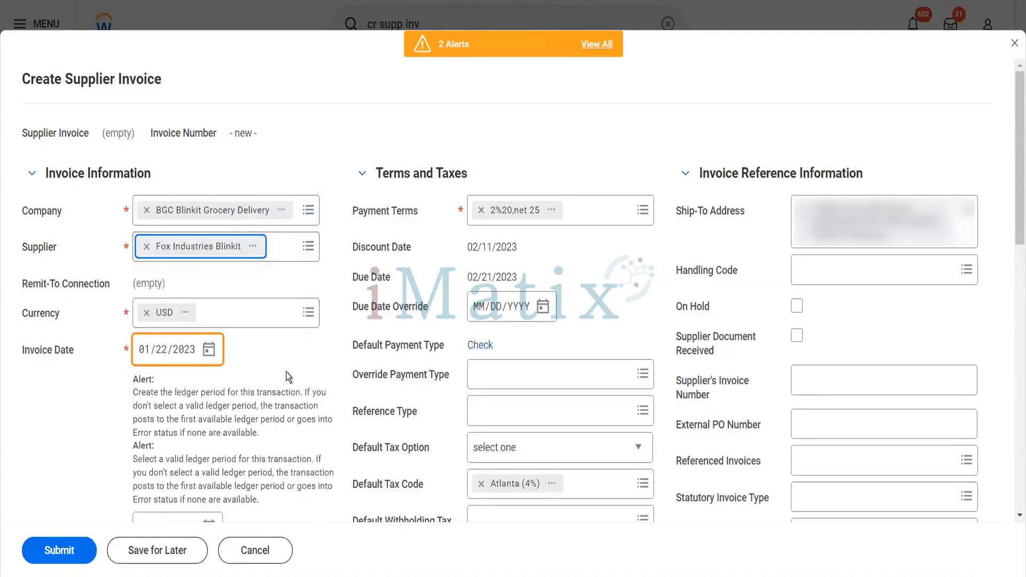
# Step: Remove the default tax code from the supplier invoice and set the control total amount to 50
pyautogui.scroll(-1, 286, 371)
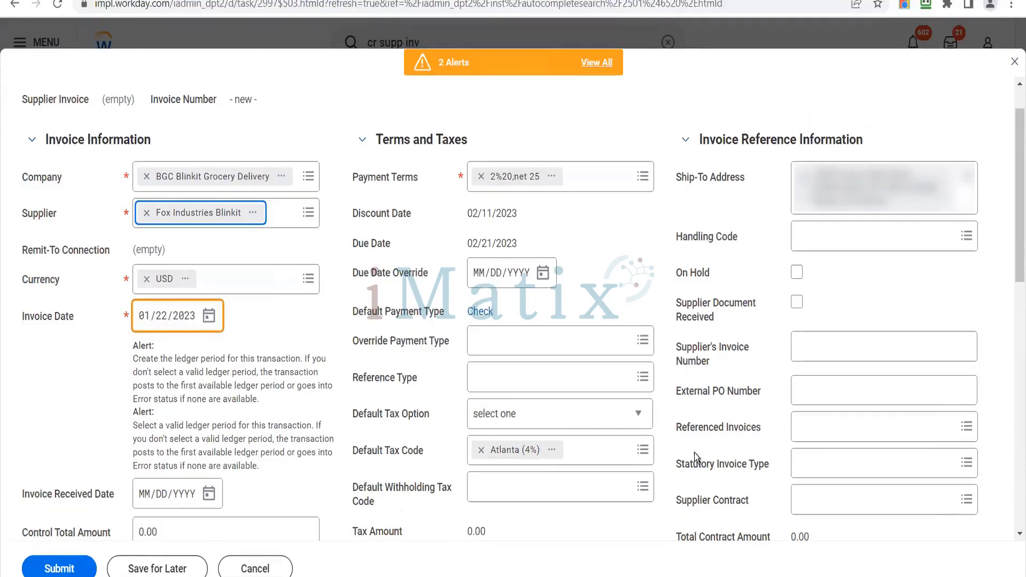
pyautogui.scroll(-3, 506, 315)
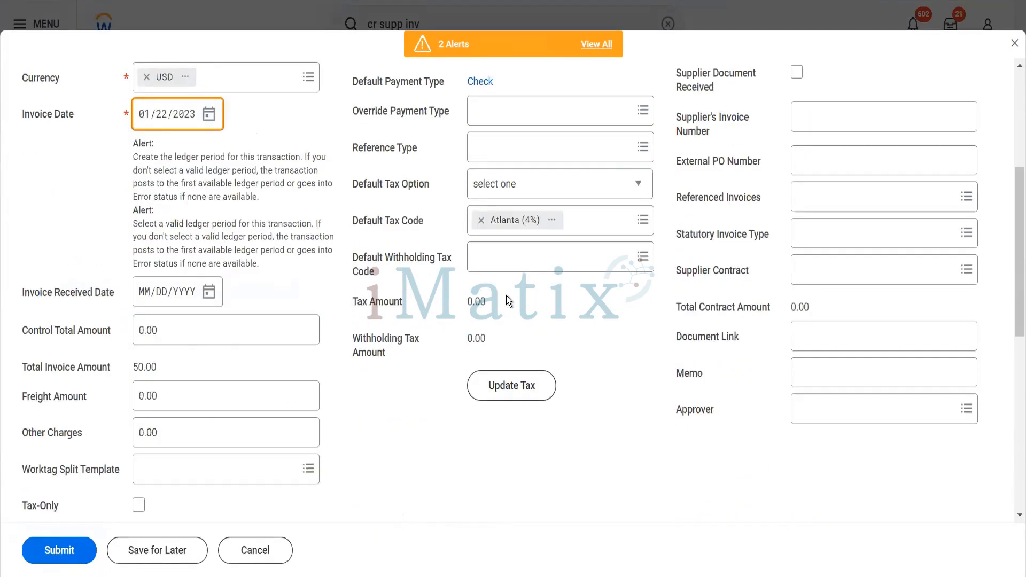
pyautogui.click(480, 221)
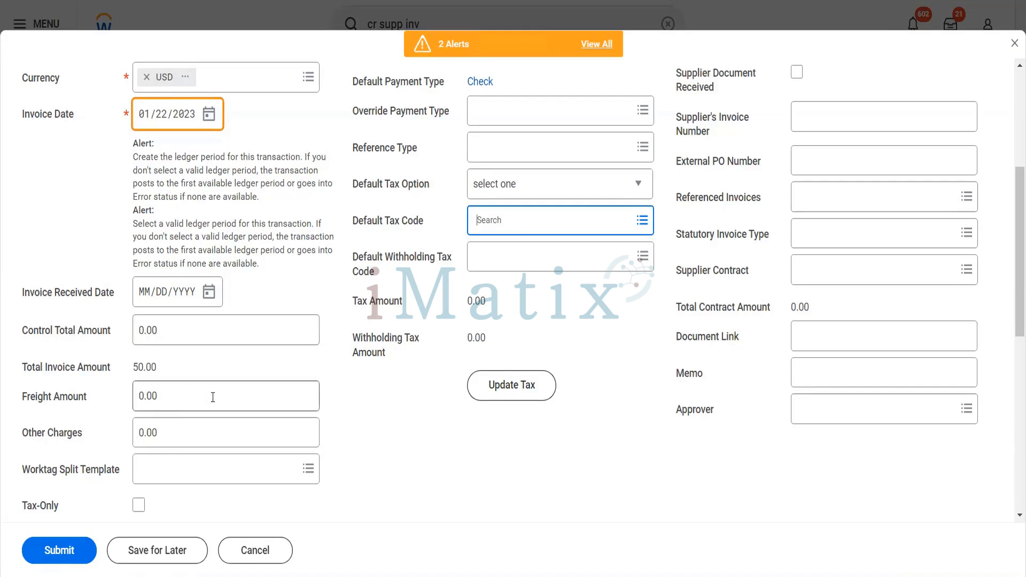
pyautogui.click(166, 327)
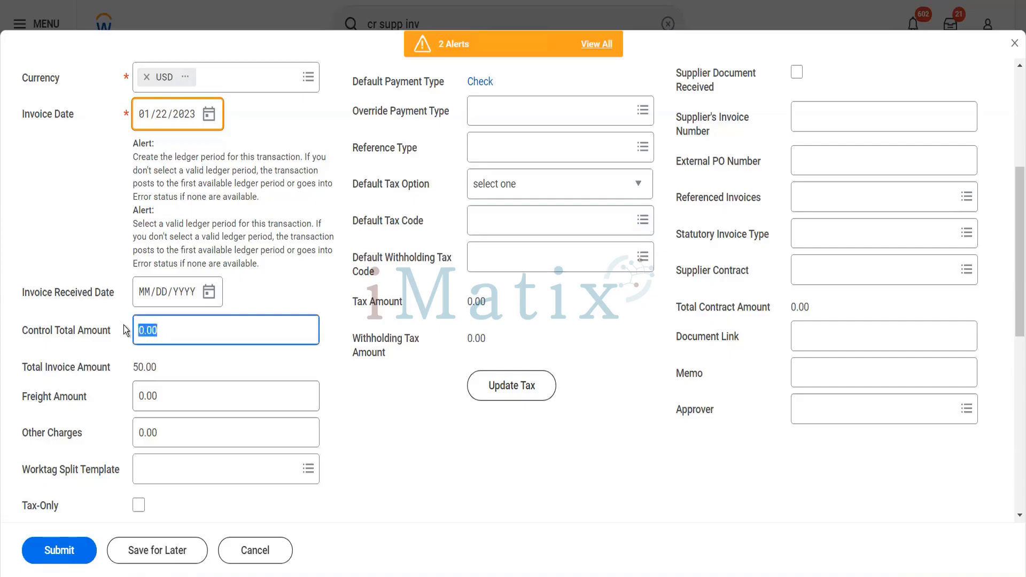
pyautogui.write('50')
pyautogui.press('Tab')
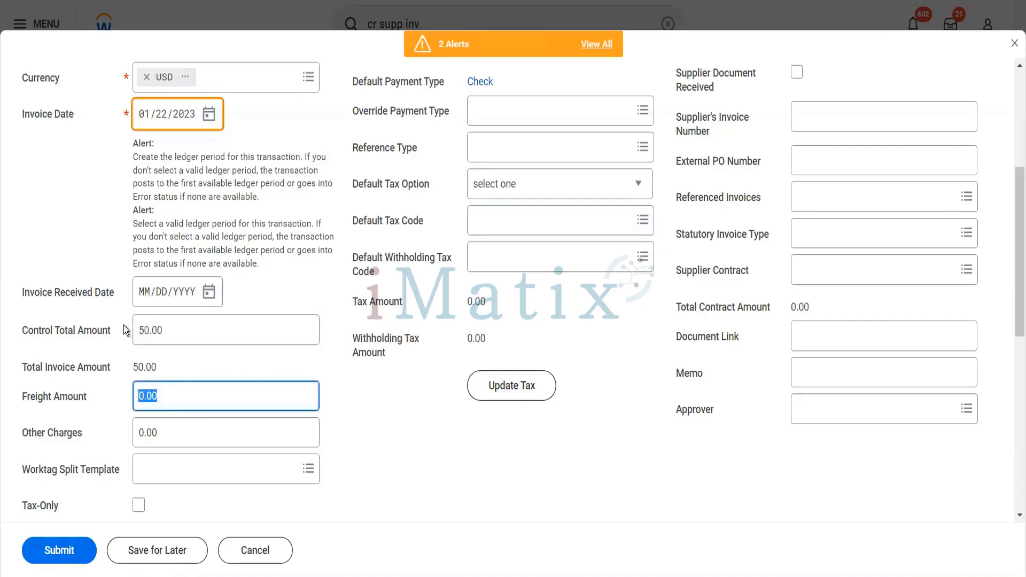
# Step: Clear the Cartons item from the invoice line and set the line's spend category to Software Chips
pyautogui.scroll(-5, 431, 440)
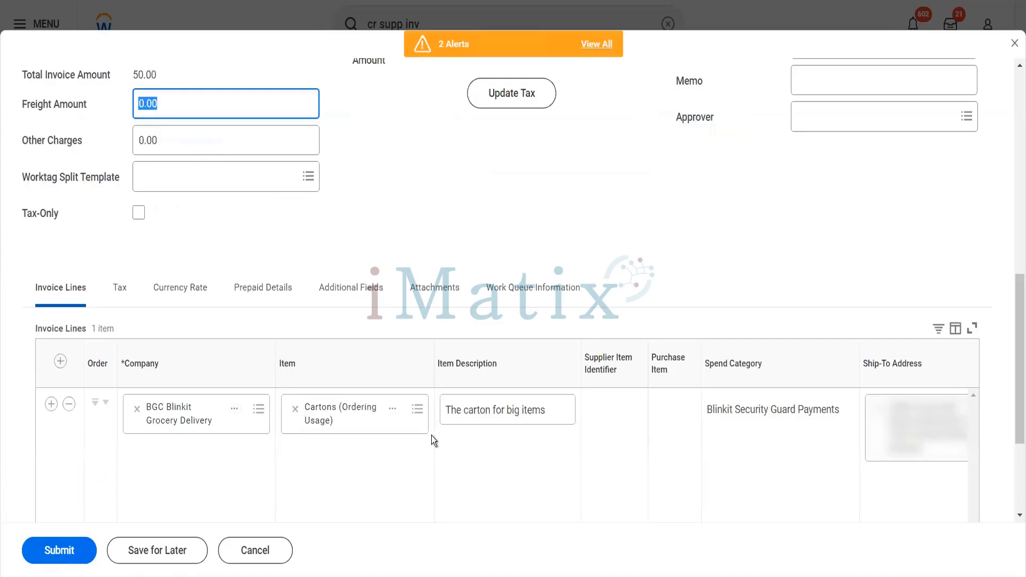
pyautogui.click(296, 409)
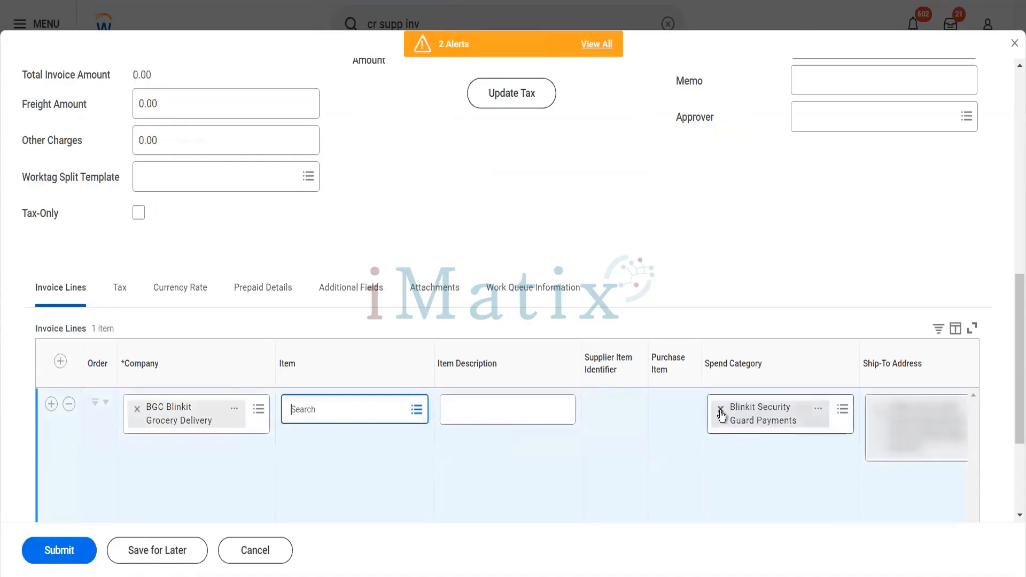
pyautogui.click(717, 410)
pyautogui.write('s')
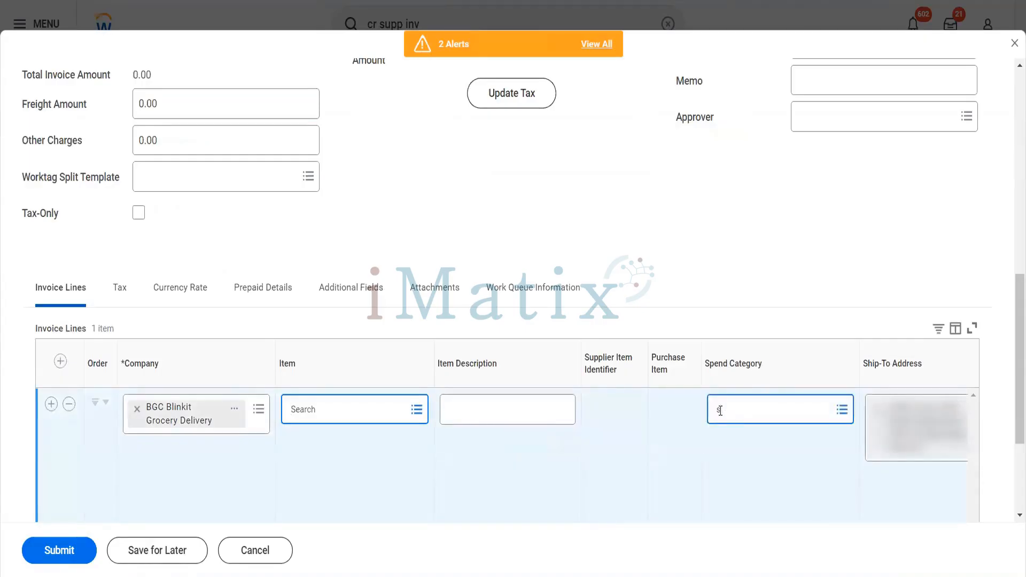
pyautogui.write('hip')
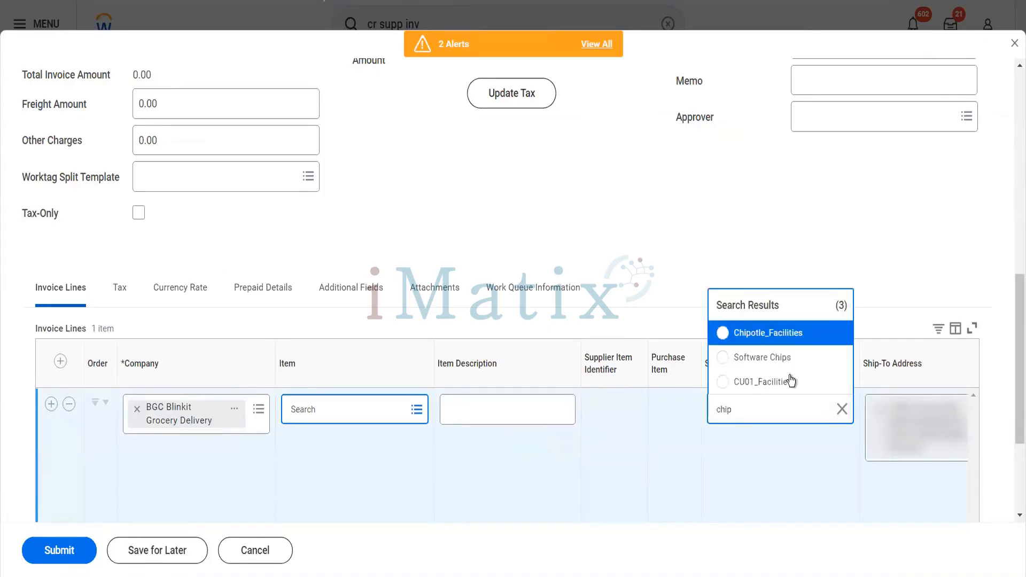
pyautogui.click(790, 358)
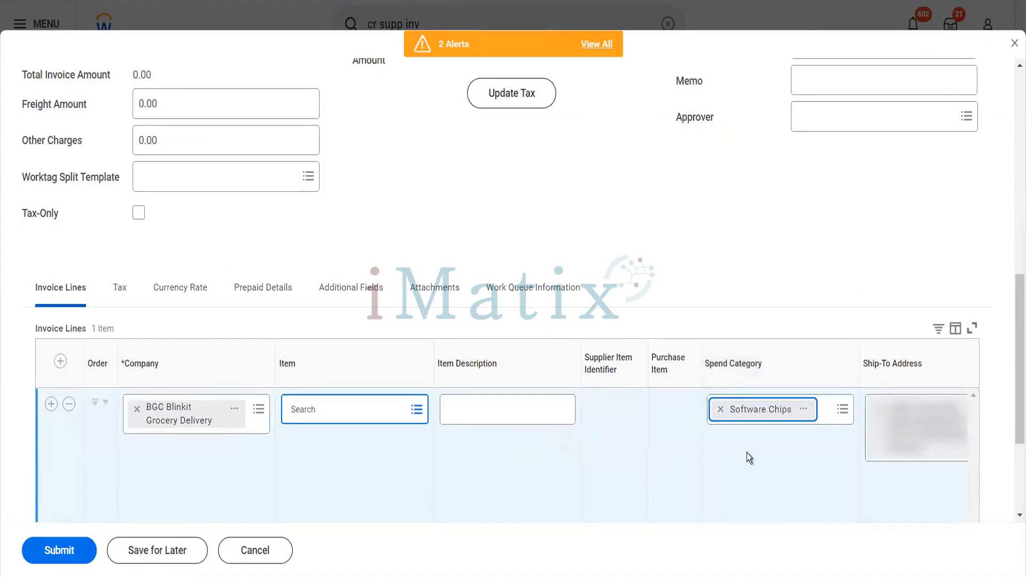
# Step: Set the invoice line's quantity to 1 and its unit of measure to Each
pyautogui.click(639, 455)
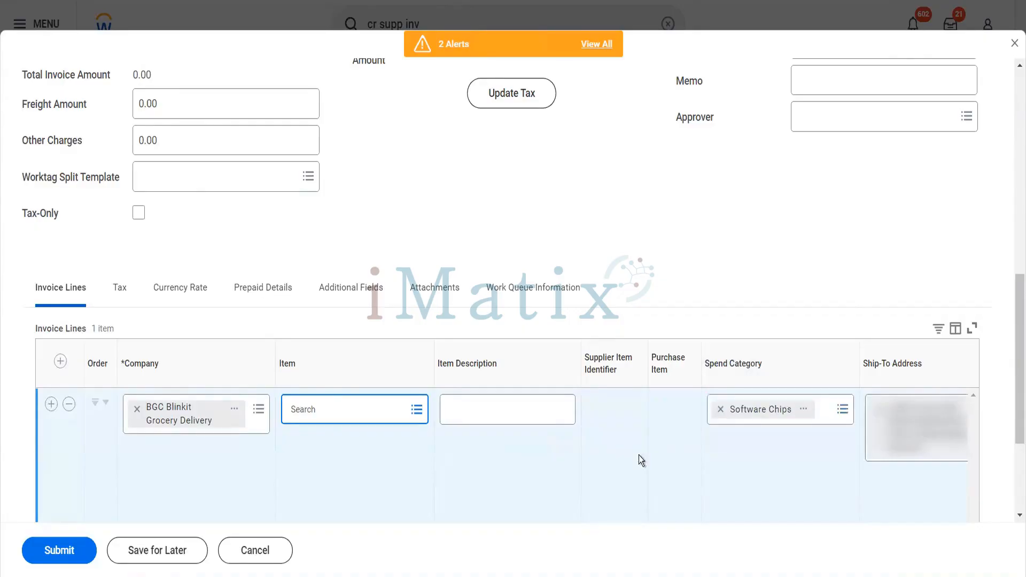
pyautogui.hscroll(10, 639, 455)
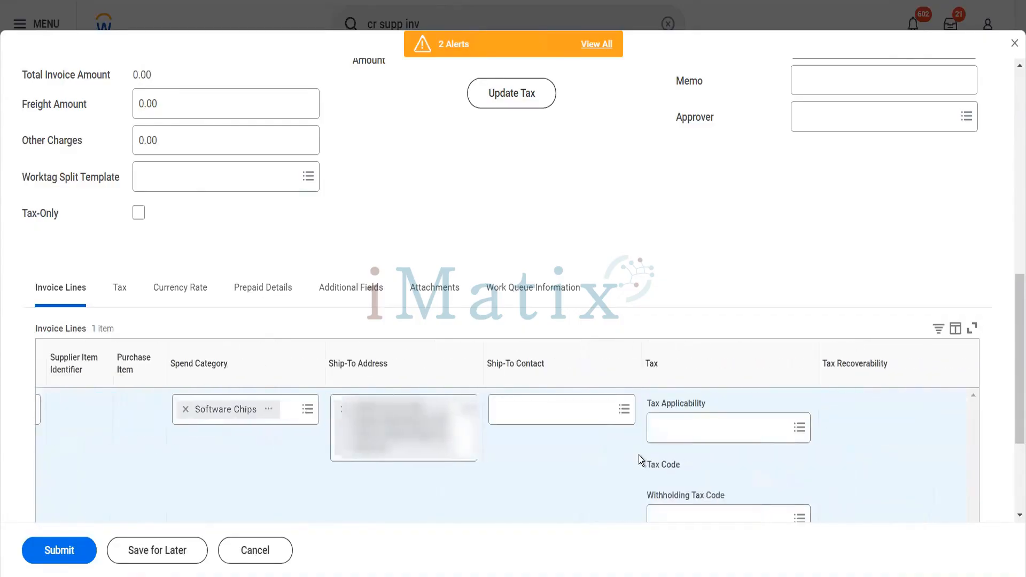
pyautogui.hscroll(10, 639, 455)
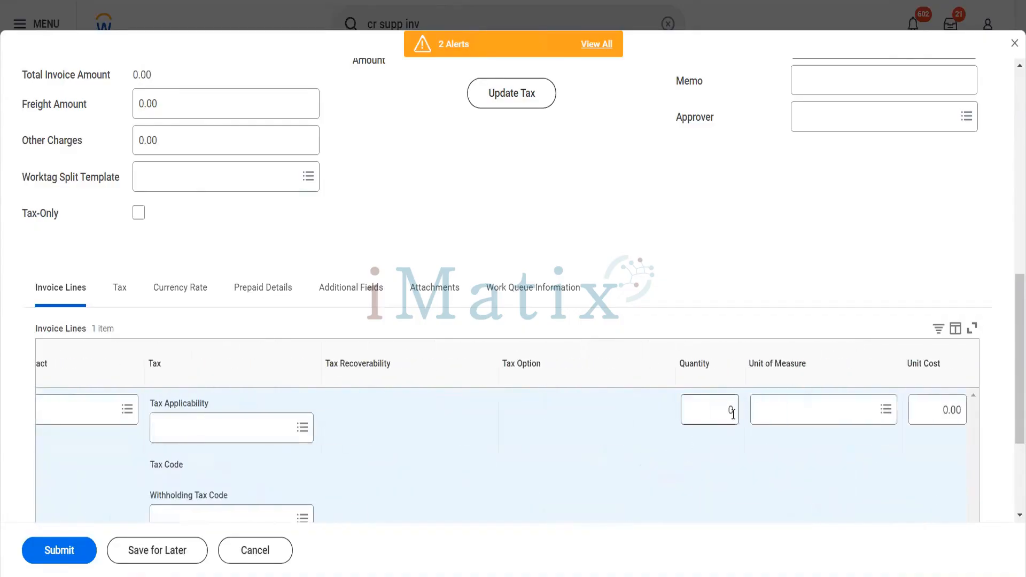
pyautogui.click(727, 413)
pyautogui.write('1')
pyautogui.press('Tab')
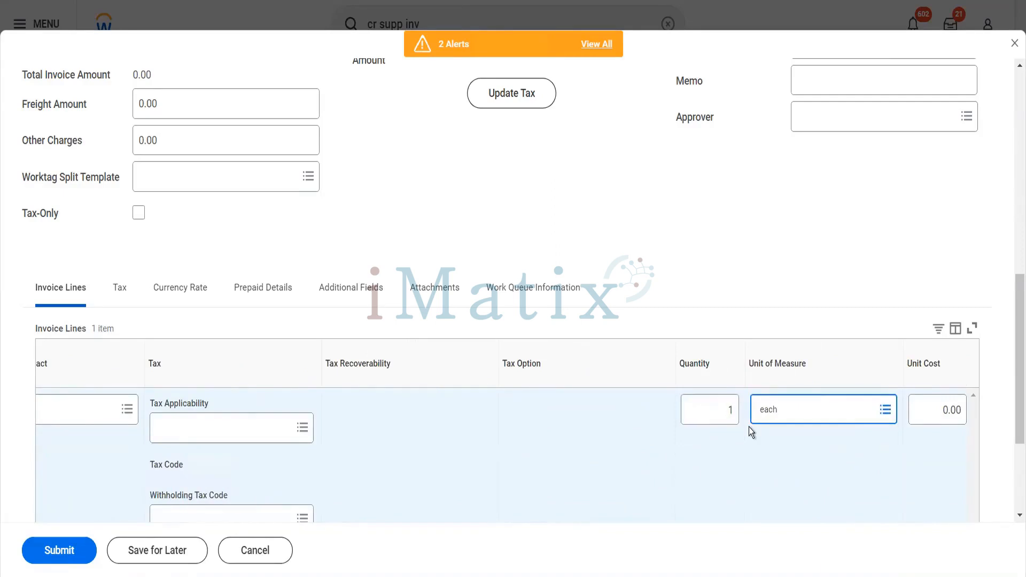
pyautogui.press('Return')
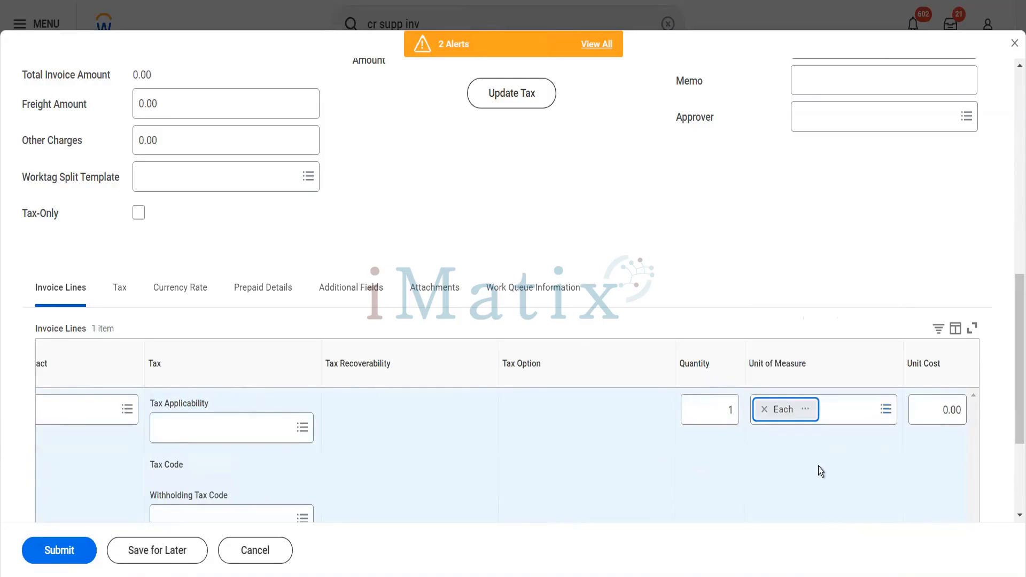
# Step: Set the invoice line's unit cost to 12,000
pyautogui.press('Tab')
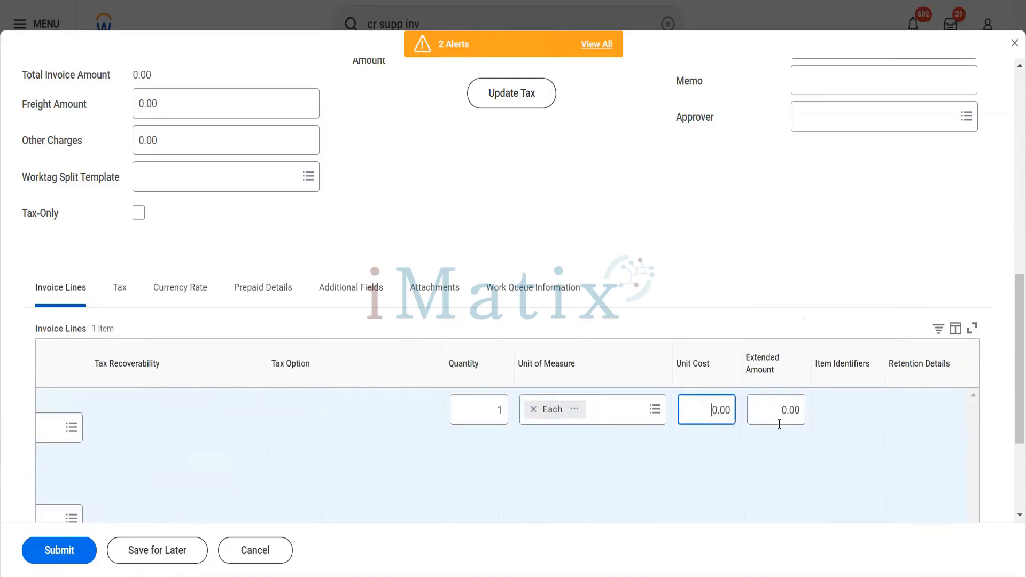
pyautogui.hotkey('ctrl', 'a')
pyautogui.write('12000')
pyautogui.press('Tab')
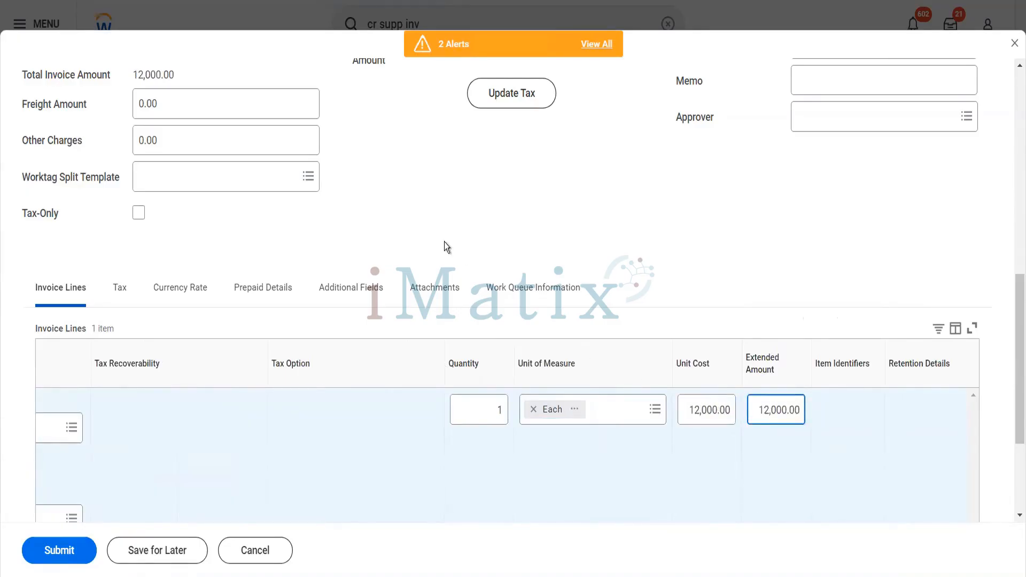
# Step: Set the supplier invoice's control total amount to 12,000
pyautogui.scroll(4, 252, 156)
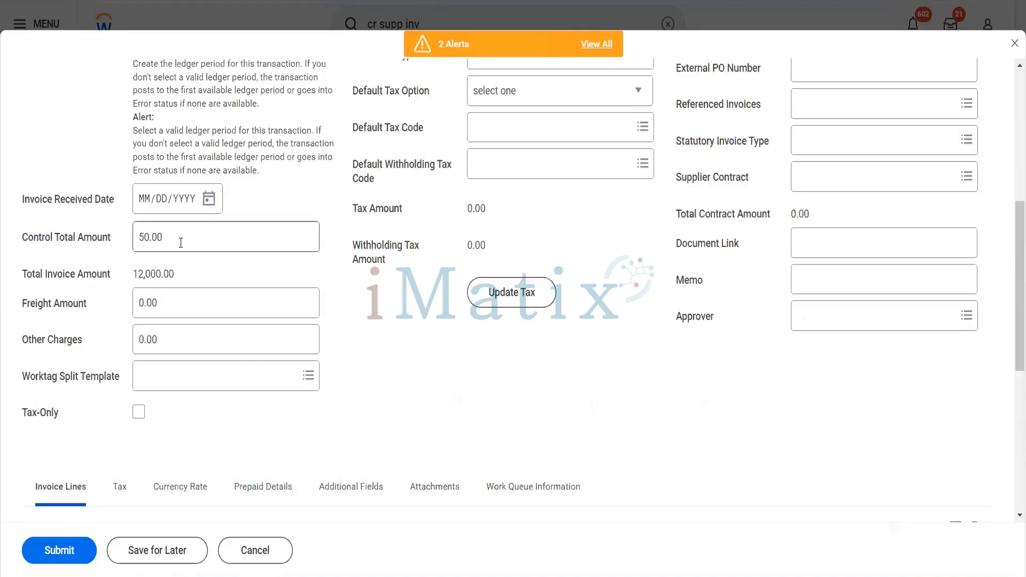
pyautogui.moveTo(181, 243); pyautogui.dragTo(130, 236)
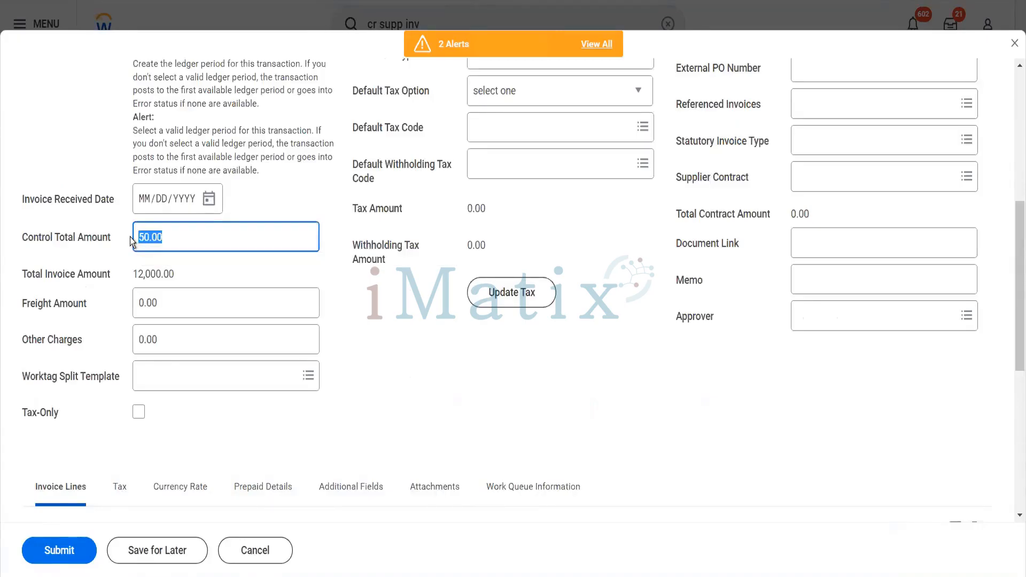
pyautogui.write('12,000')
pyautogui.press('Tab')
# Step: Search cost centers for "blinkit" and assign BFC Blinkit Facilities as the invoice line's cost center
pyautogui.scroll(-2, 447, 370)
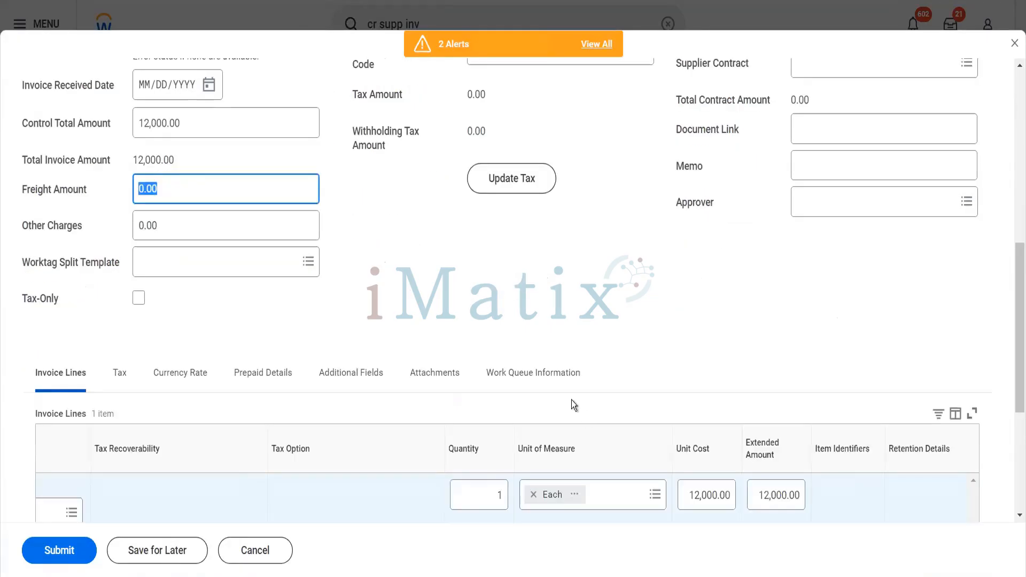
pyautogui.scroll(-5, 674, 326)
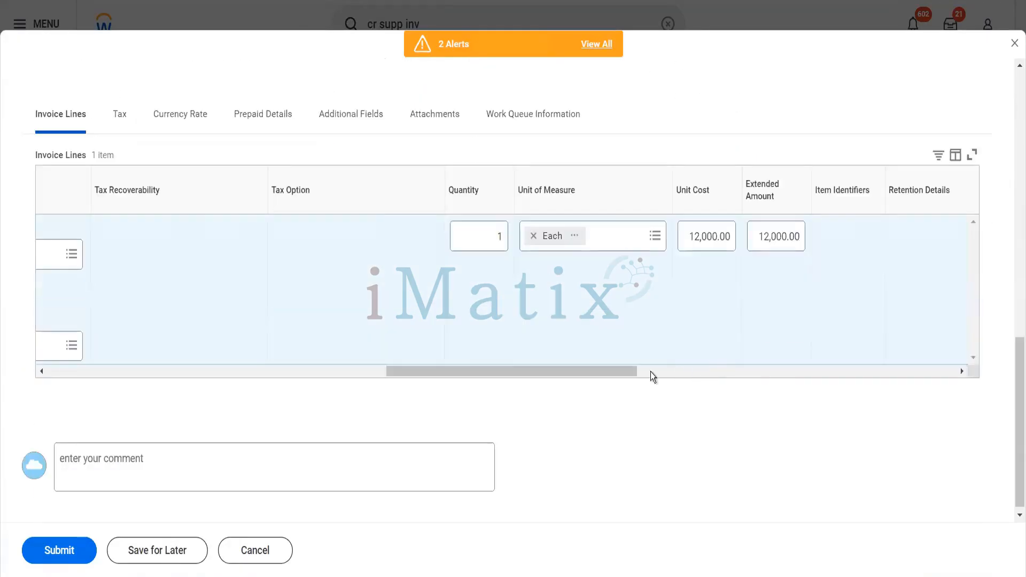
pyautogui.moveTo(617, 372); pyautogui.dragTo(777, 393)
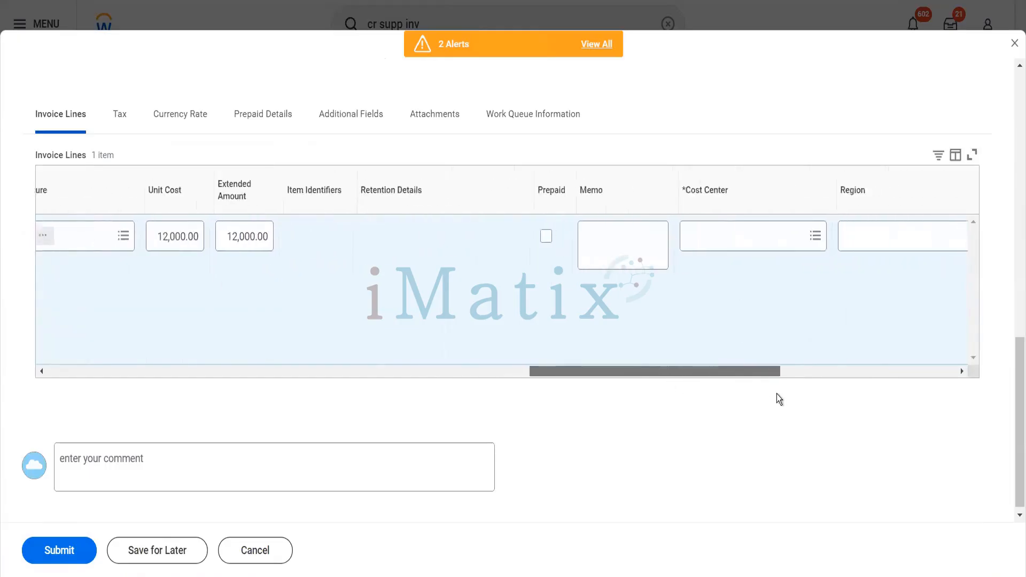
pyautogui.click(659, 242)
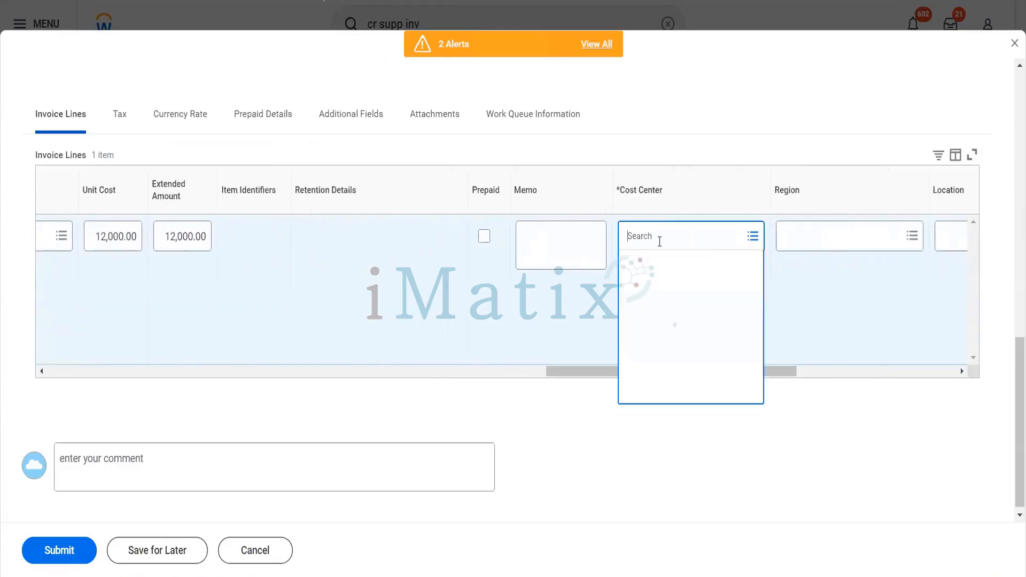
pyautogui.write('b')
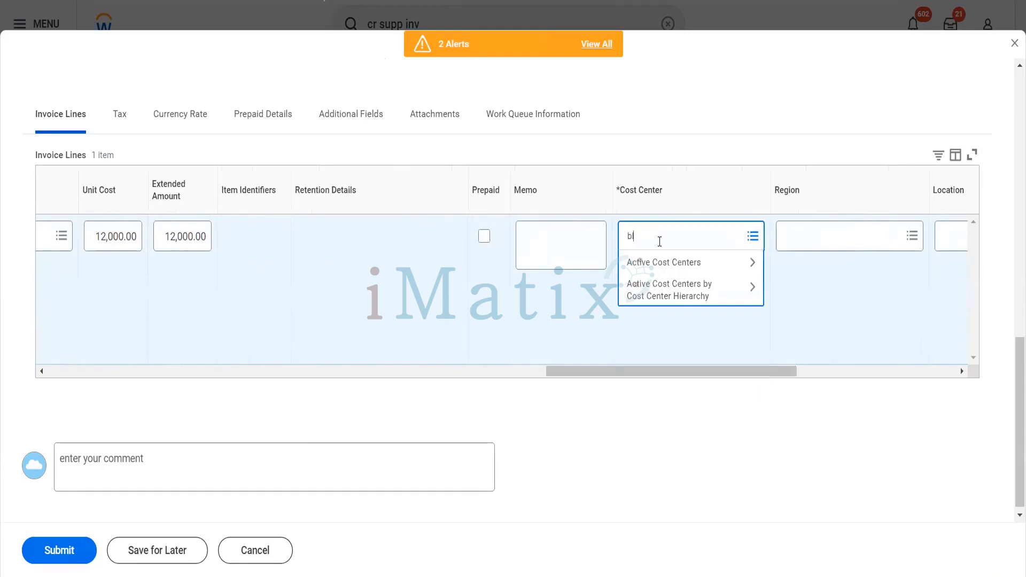
pyautogui.write('linkit')
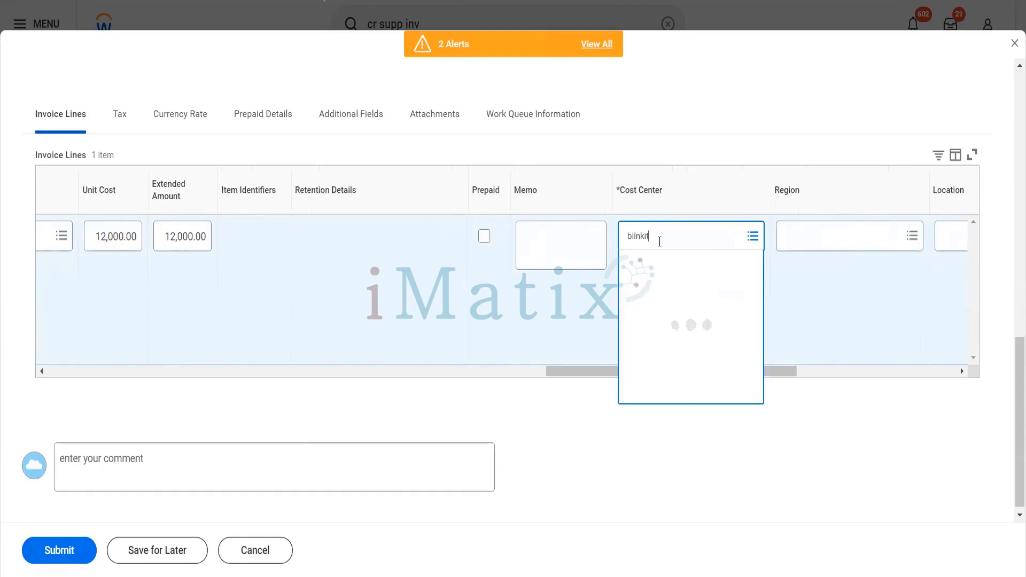
pyautogui.click(683, 293)
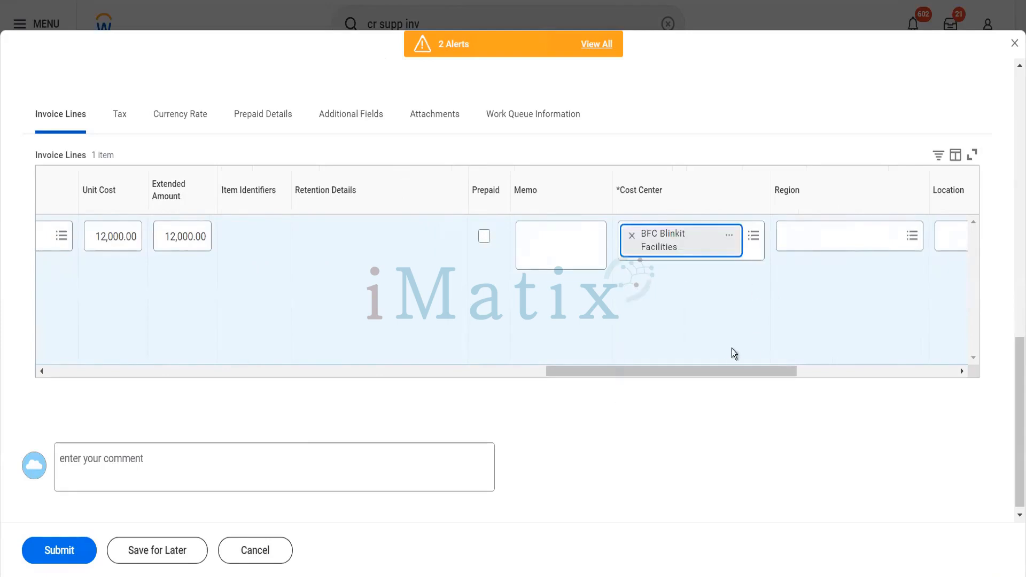
# Step: Submit the supplier invoice and display its process history to identify who has to approve it
pyautogui.moveTo(704, 371); pyautogui.dragTo(861, 415)
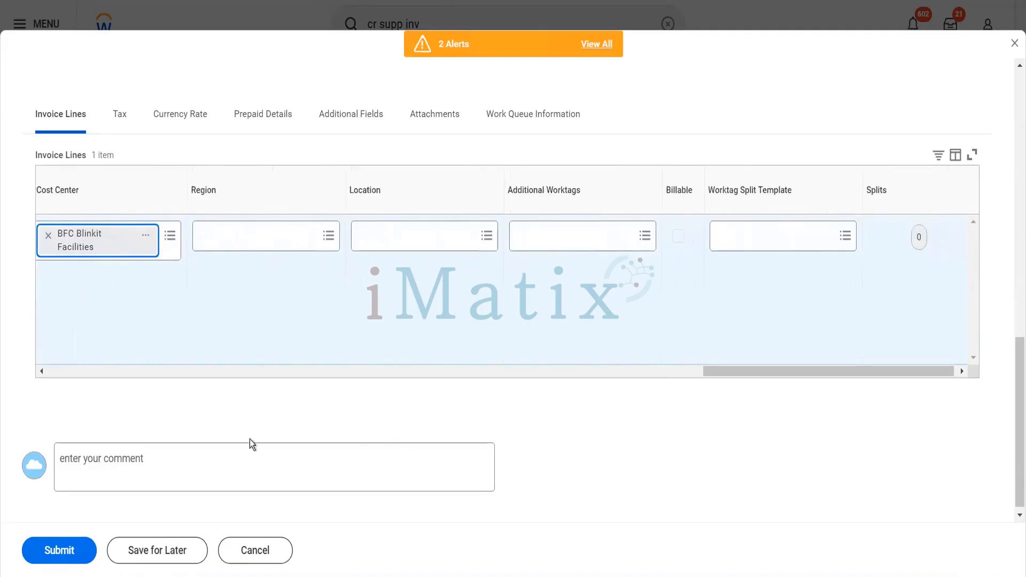
pyautogui.click(67, 553)
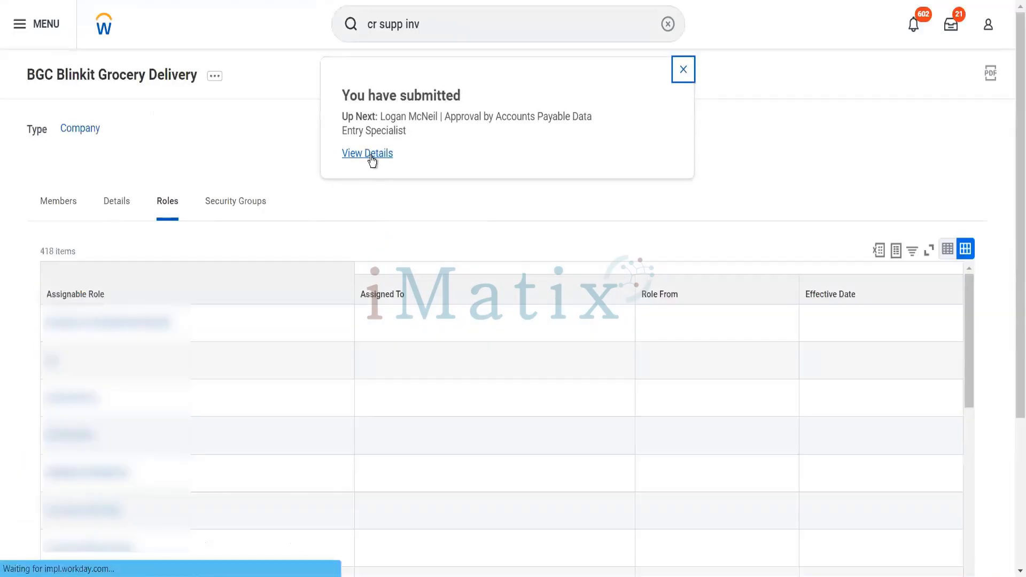
pyautogui.click(369, 154)
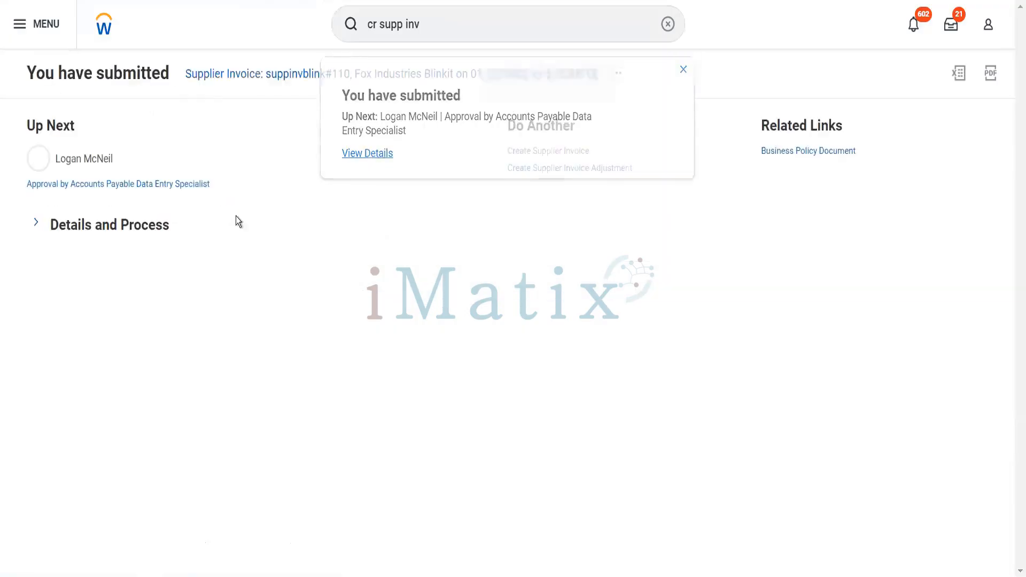
pyautogui.click(148, 228)
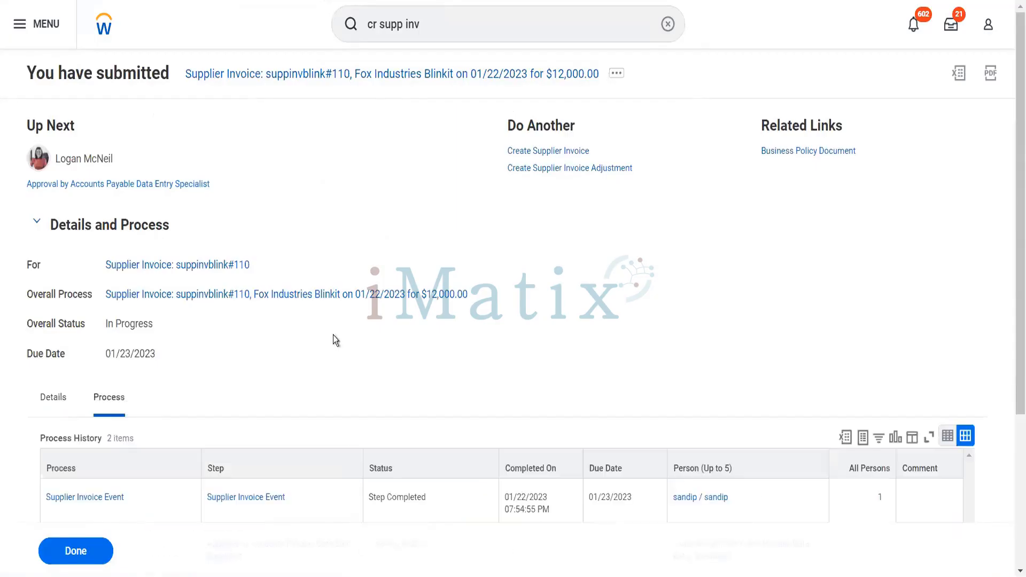
pyautogui.scroll(-4, 335, 341)
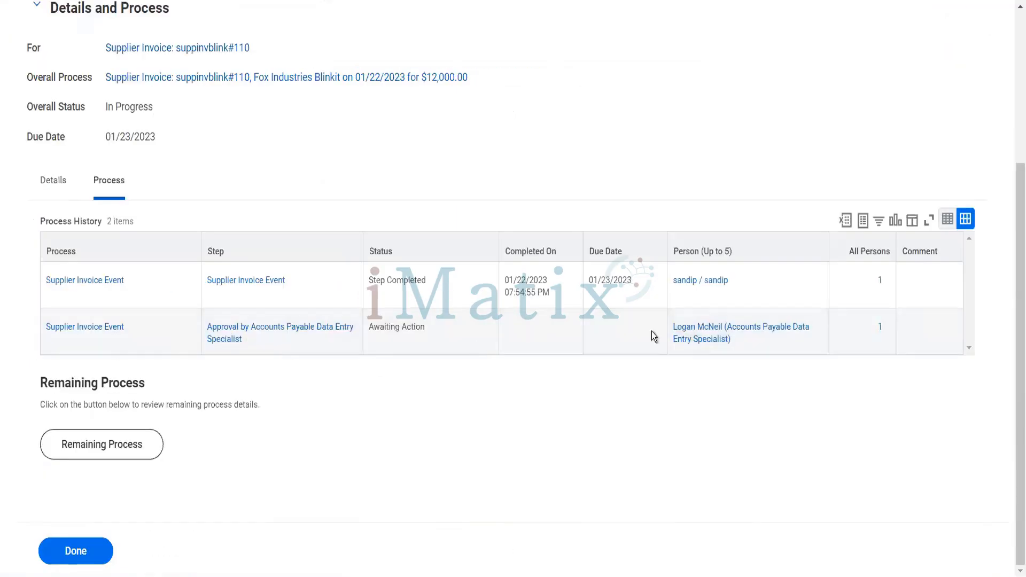
# Step: Start a proxy session as the Accounts Payable Data Entry Specialist awaiting action on the invoice
pyautogui.click(744, 341)
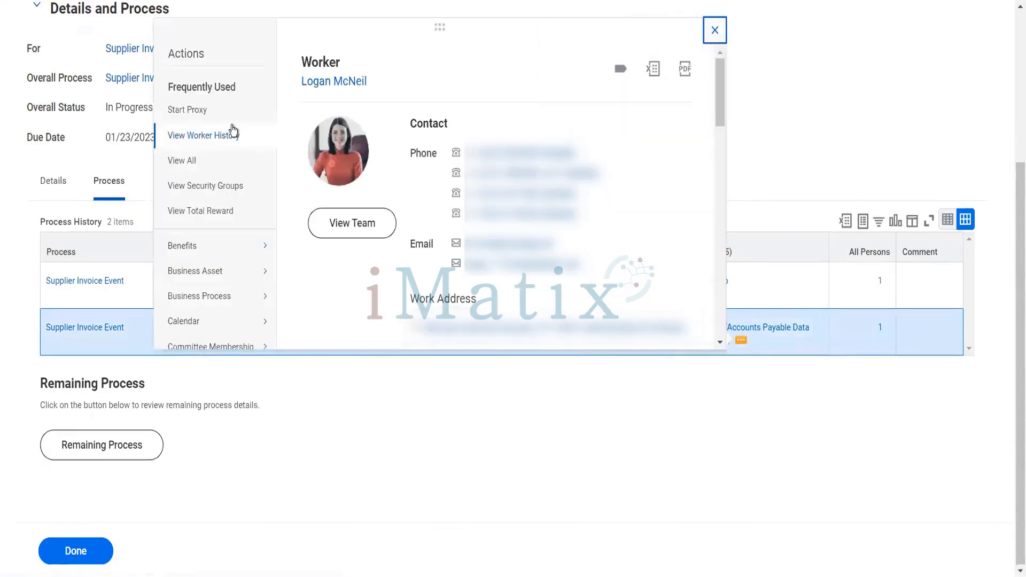
pyautogui.click(215, 110)
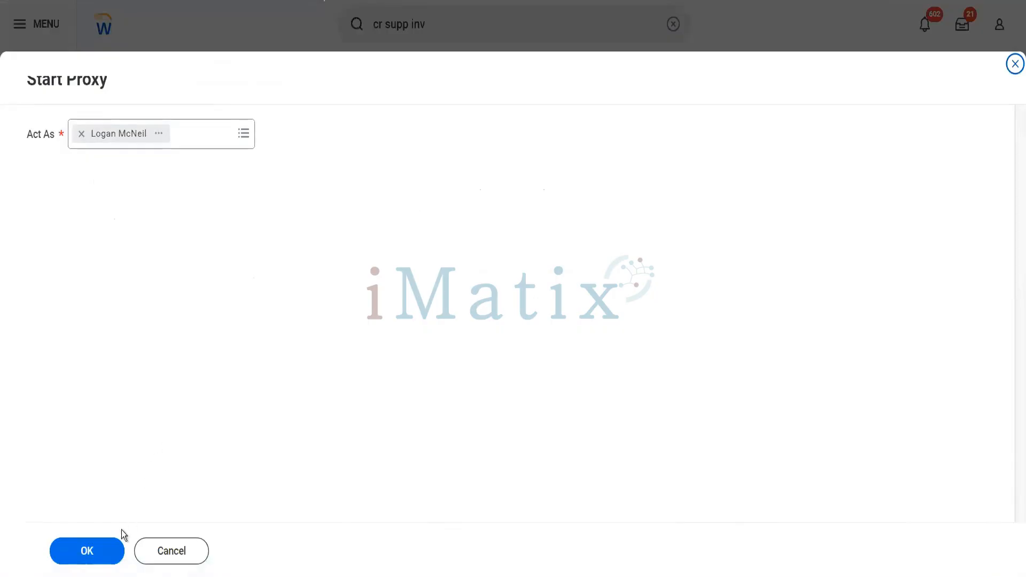
pyautogui.click(99, 552)
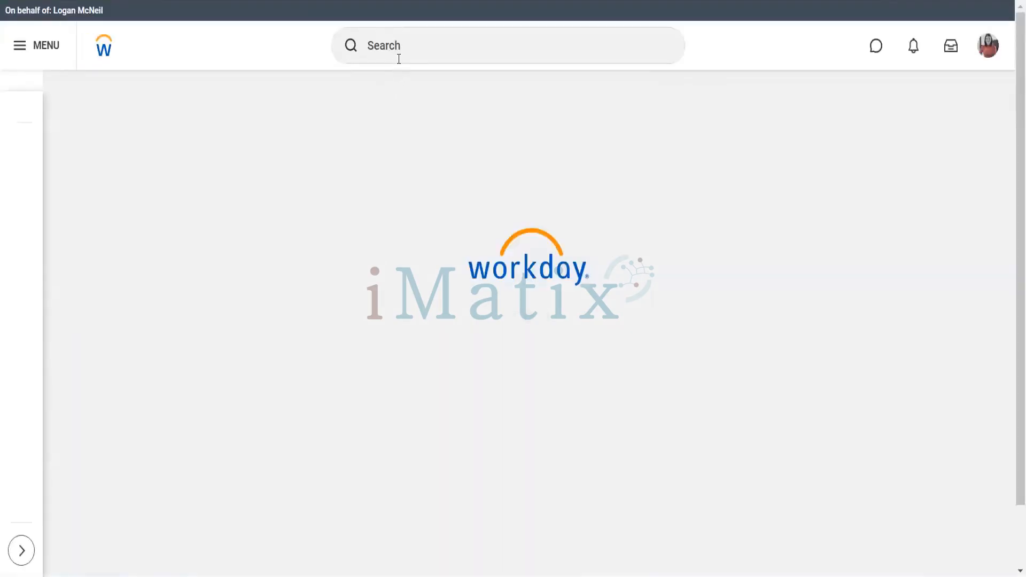
# Step: Open the supplier invoice suppinvblink#110 approval in the inbox, review its details and approve it
pyautogui.click(399, 59)
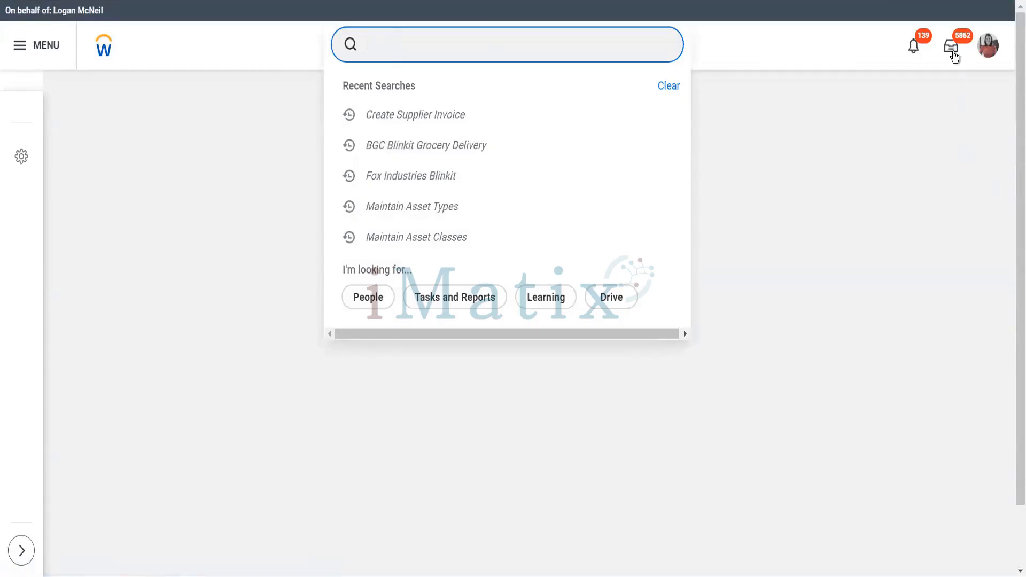
pyautogui.click(950, 47)
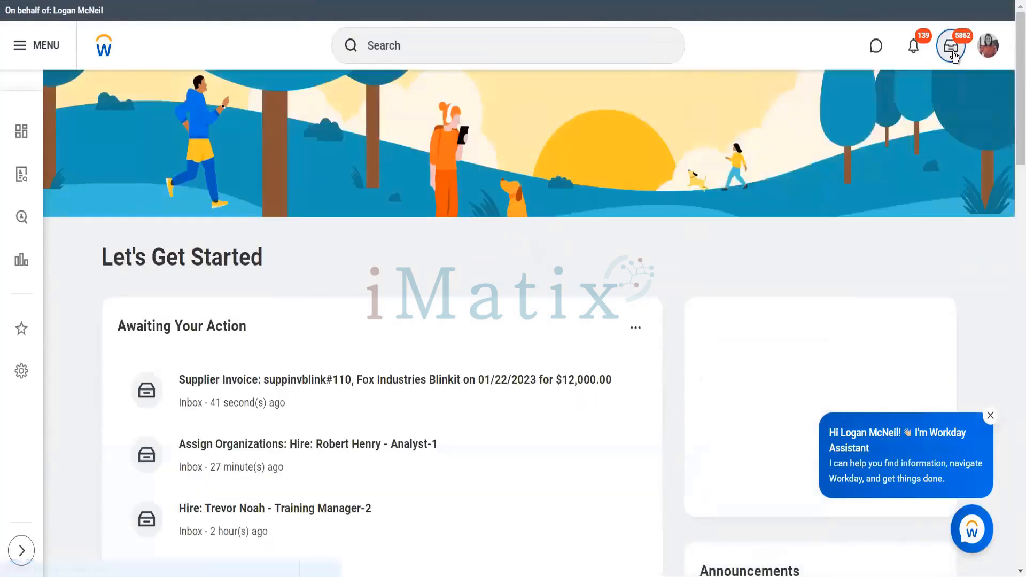
pyautogui.click(953, 54)
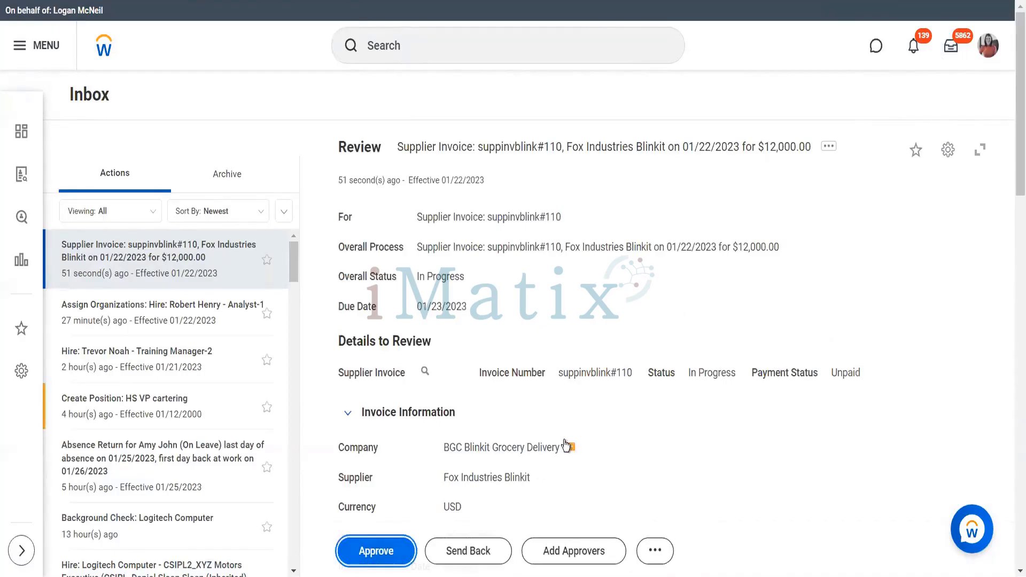
pyautogui.scroll(-10, 563, 440)
pyautogui.scroll(-6, 563, 440)
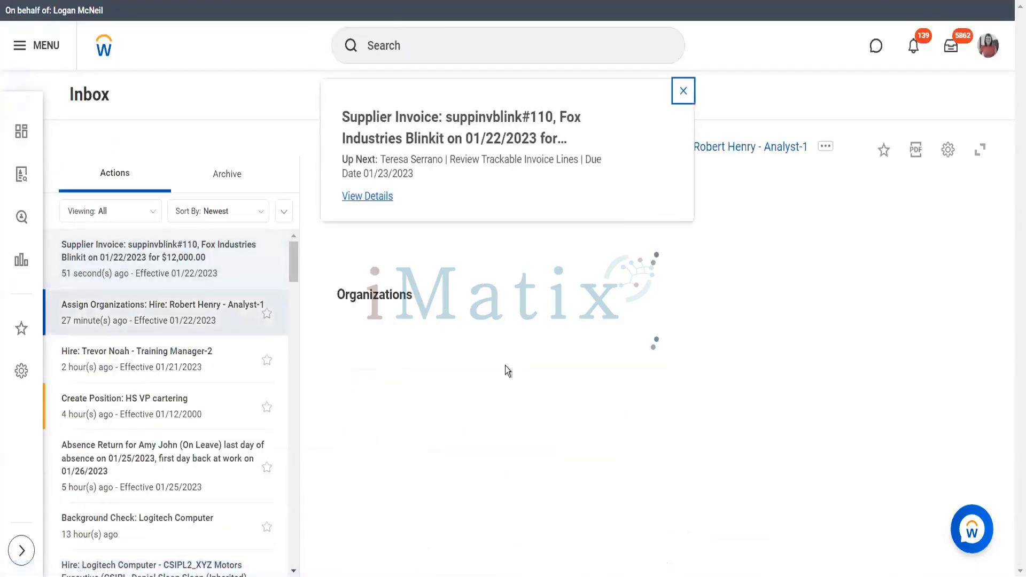
# Step: Display the approved invoice's process history to find who must review the trackable invoice lines
pyautogui.click(382, 197)
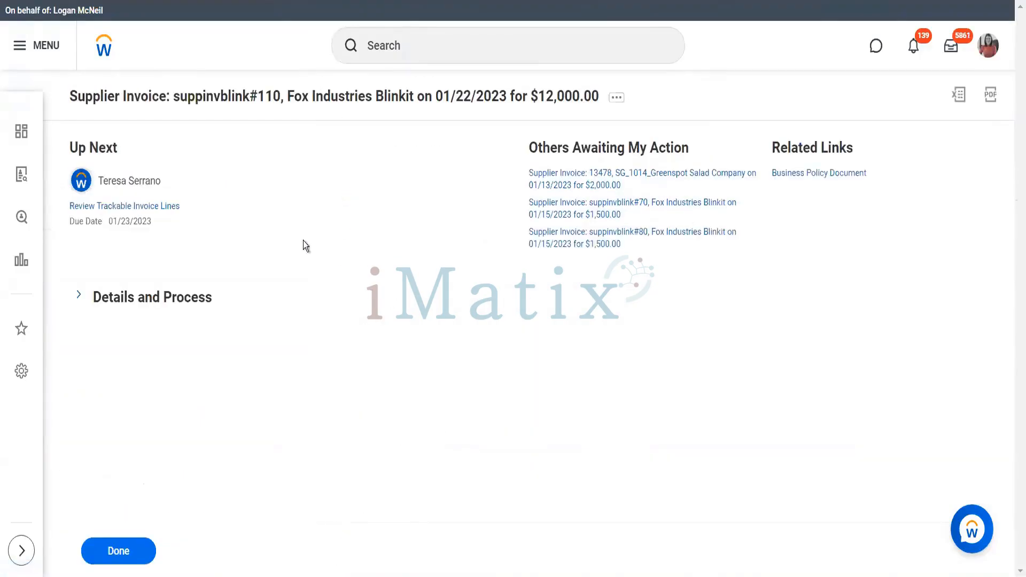
pyautogui.click(171, 306)
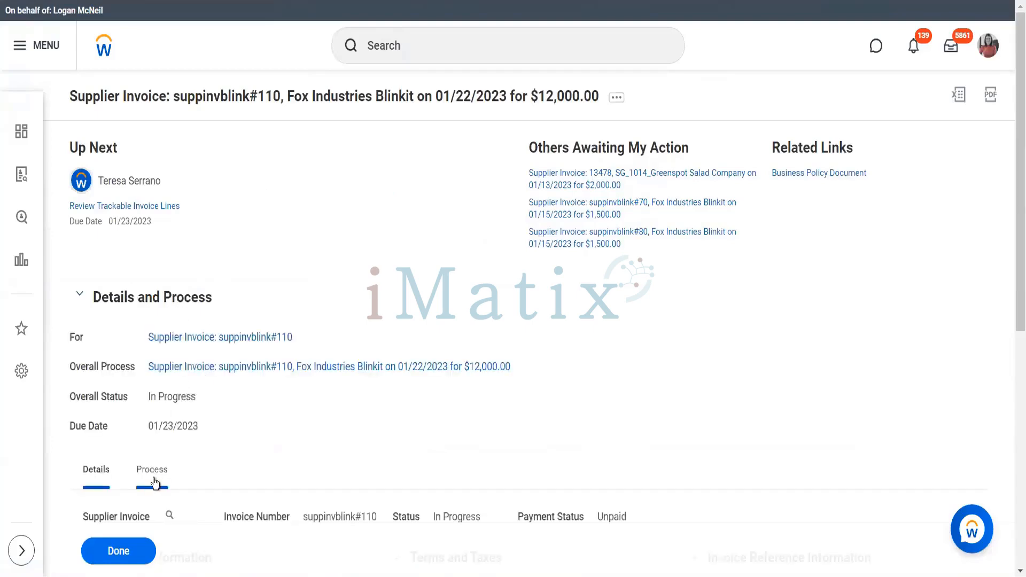
pyautogui.scroll(-6, 342, 417)
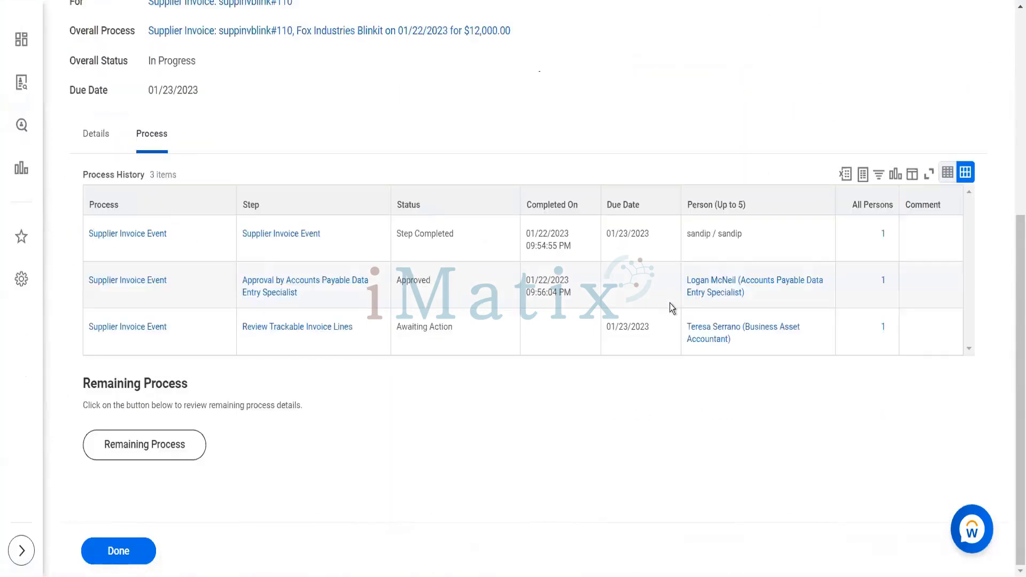
# Step: Start a proxy session as the assigned Business Asset Accountant and open the Review Trackable Invoice Lines task for suppinvblink#110
pyautogui.click(741, 339)
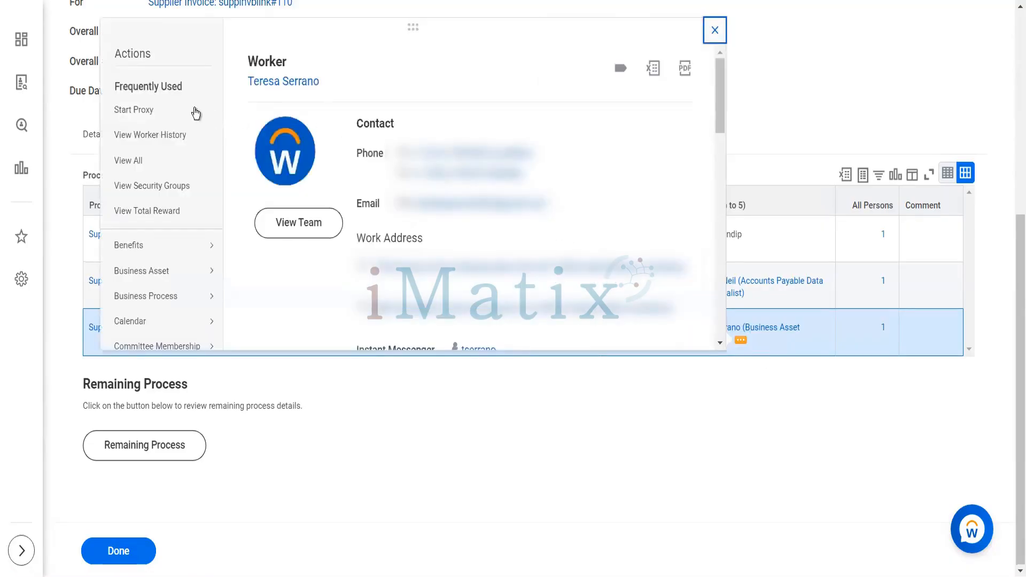
pyautogui.press('Escape')
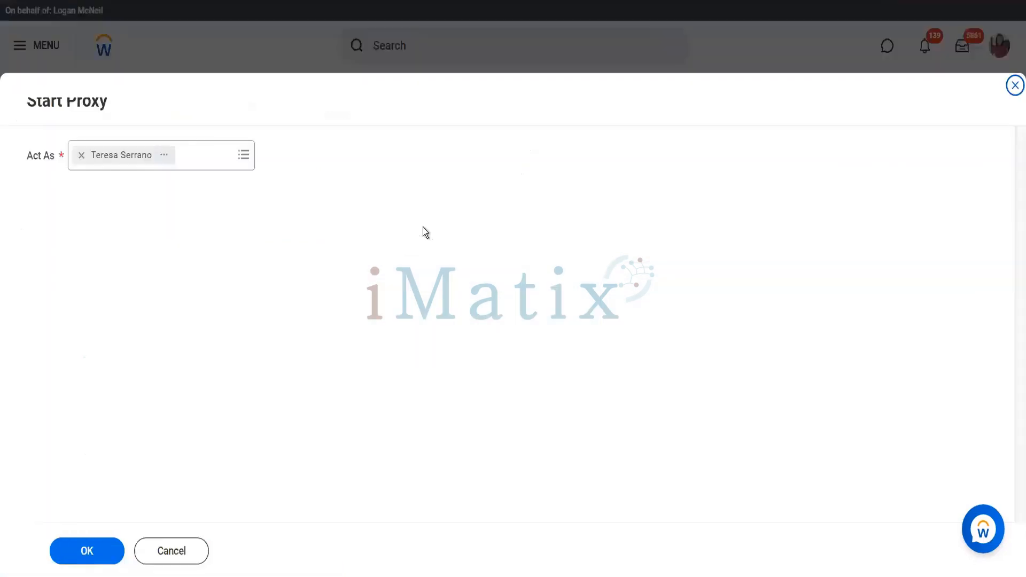
pyautogui.click(103, 552)
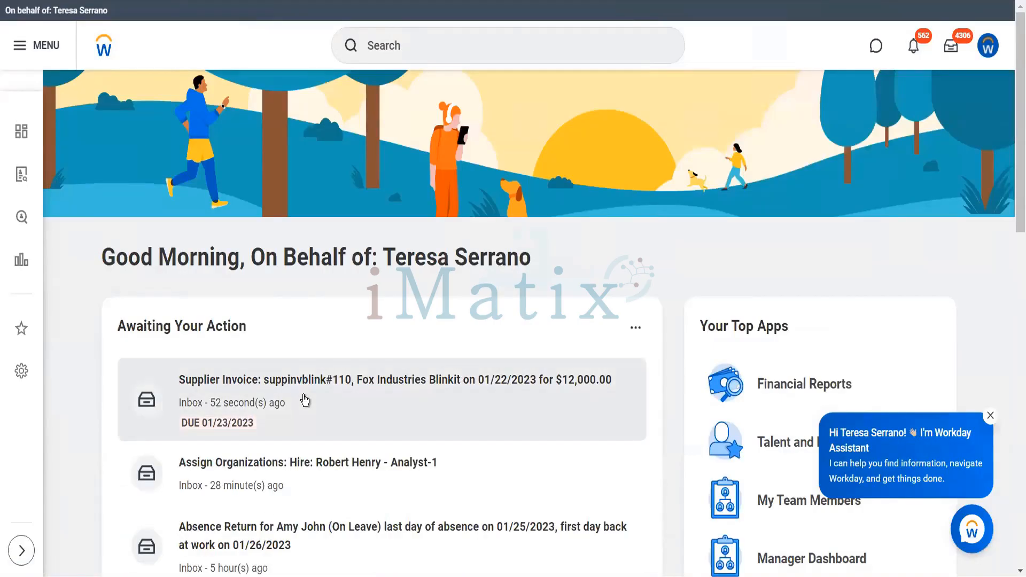
pyautogui.click(474, 402)
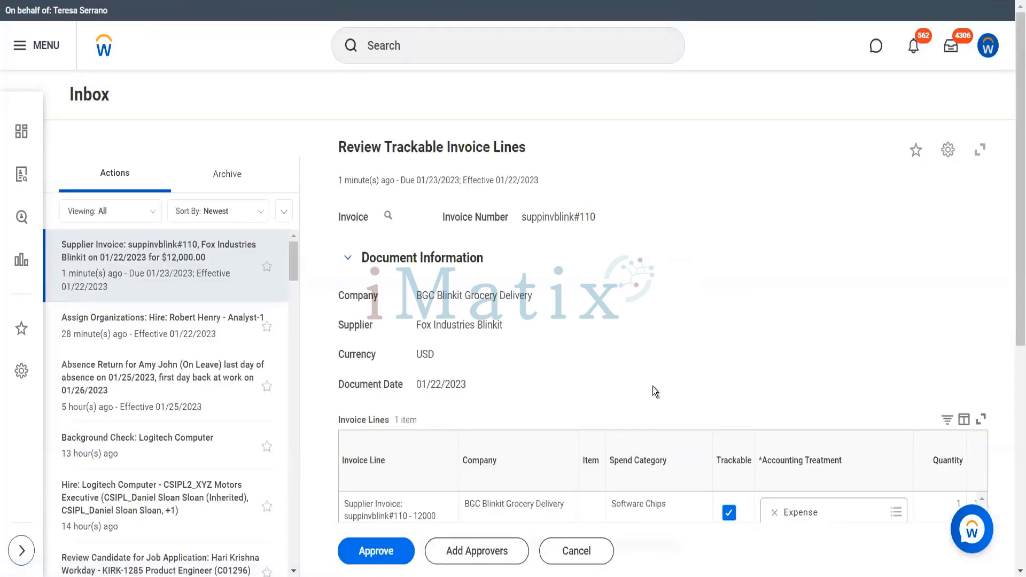
# Step: Try to set the Software Chips invoice line's accounting treatment to Depreciable Capital Asset and review the reported error
pyautogui.scroll(-2, 653, 386)
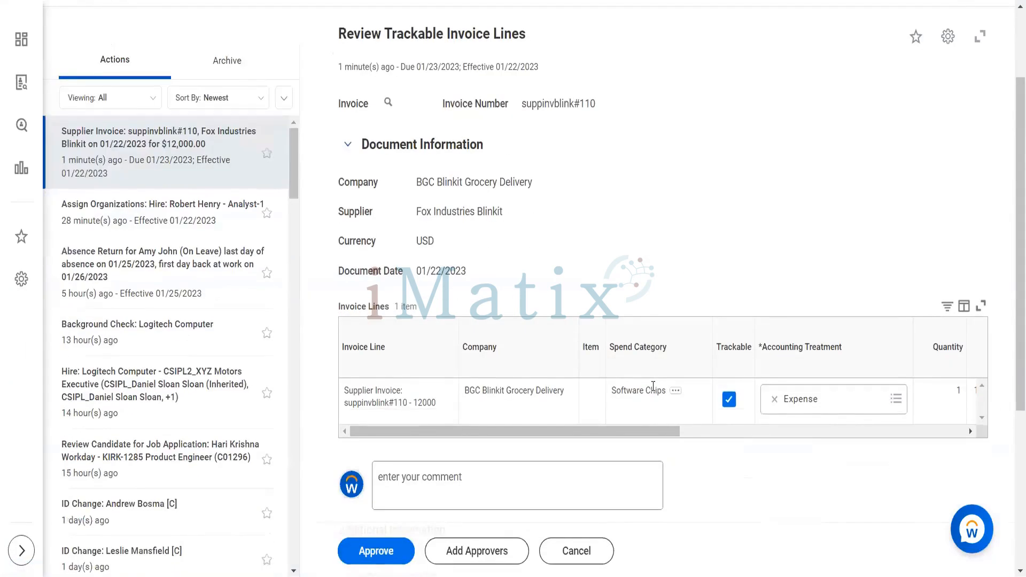
pyautogui.click(834, 403)
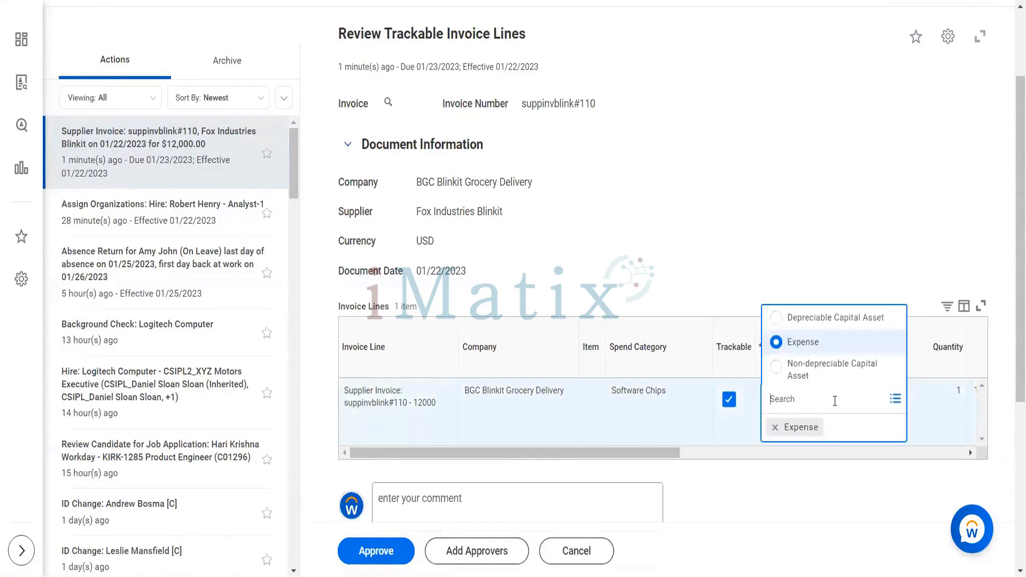
pyautogui.click(837, 316)
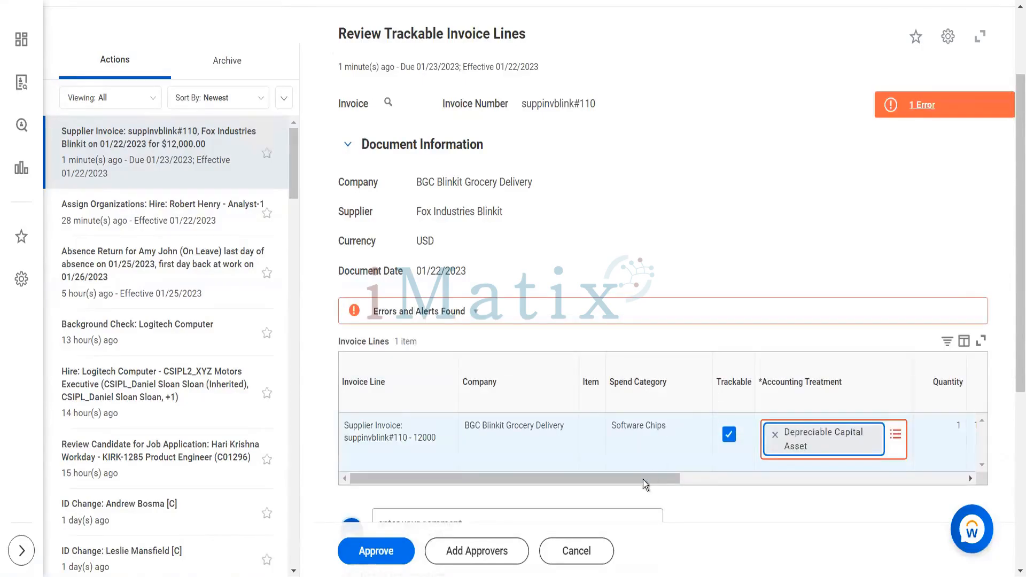
pyautogui.moveTo(643, 480); pyautogui.dragTo(711, 485)
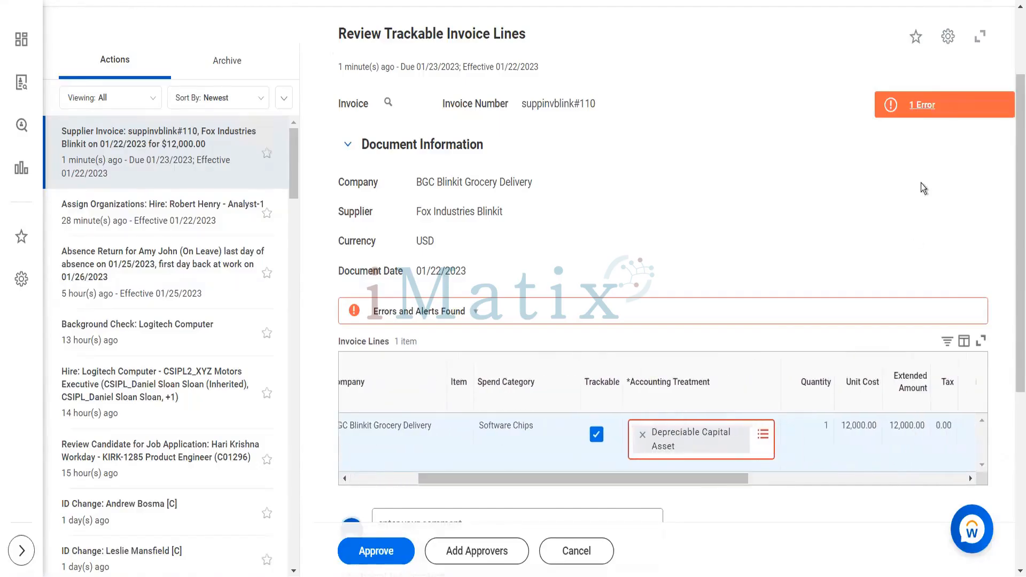
pyautogui.click(921, 116)
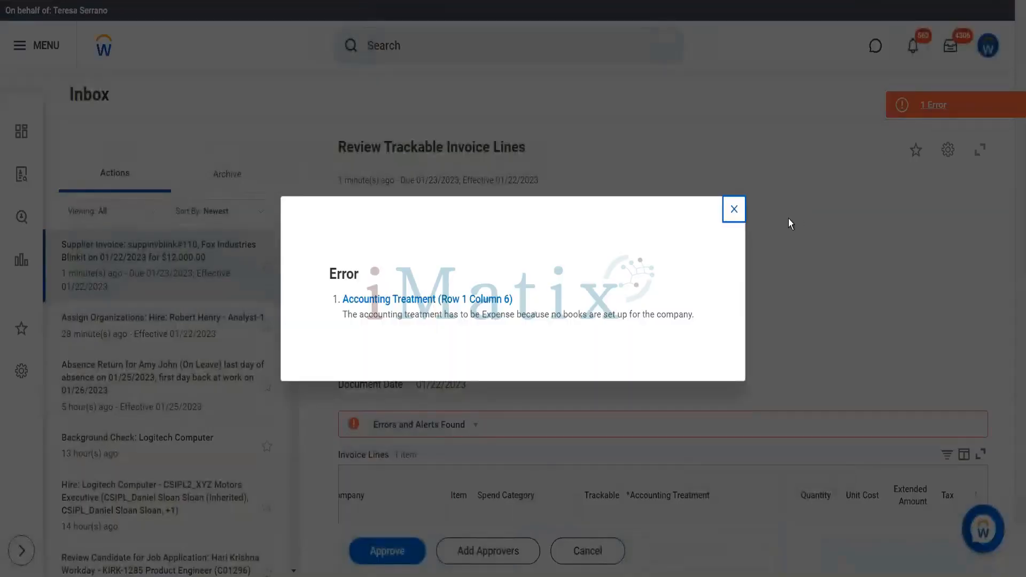
pyautogui.click(739, 216)
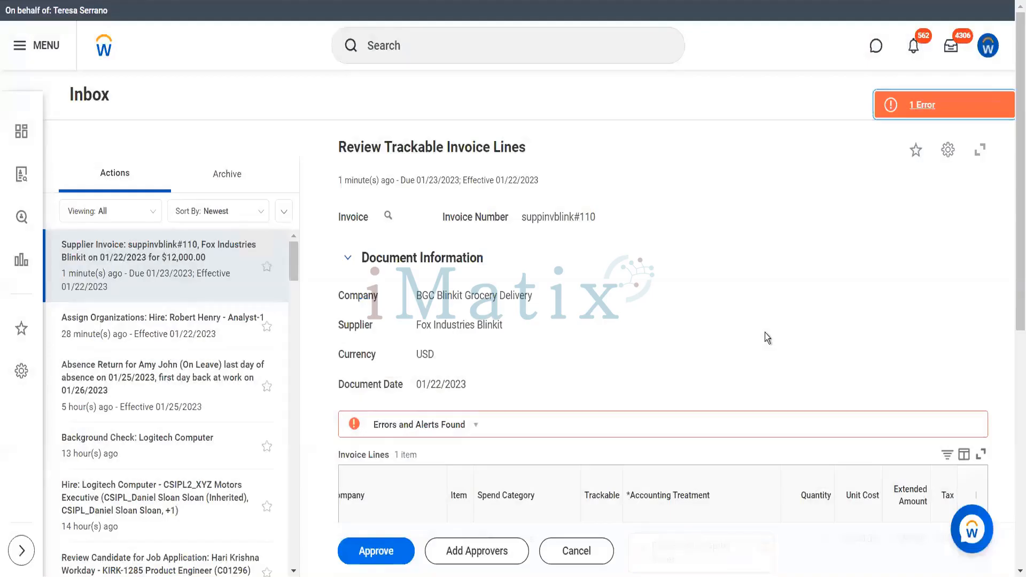
# Step: Cancel the trackable invoice lines review and discard its changes
pyautogui.scroll(-4, 620, 479)
pyautogui.click(610, 550)
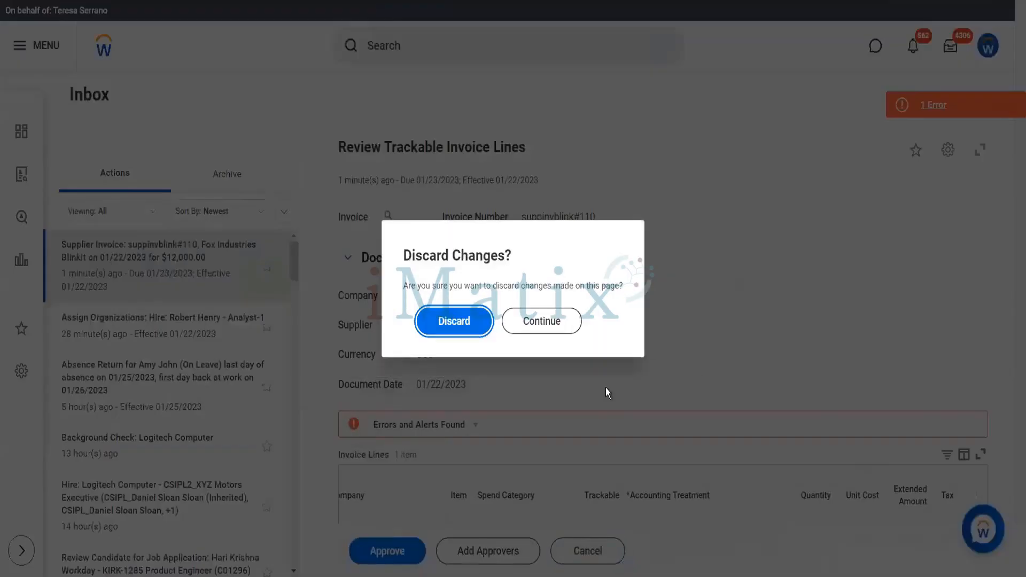
pyautogui.click(482, 336)
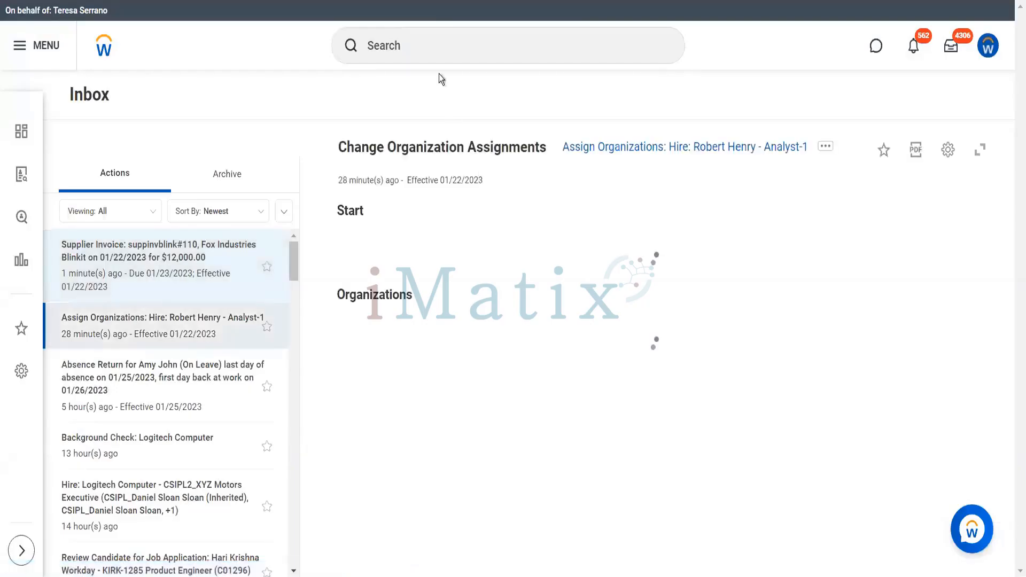
# Step: Search for asset book rules and open Maintain Asset Book Rules for the Accounting asset book
pyautogui.click(424, 49)
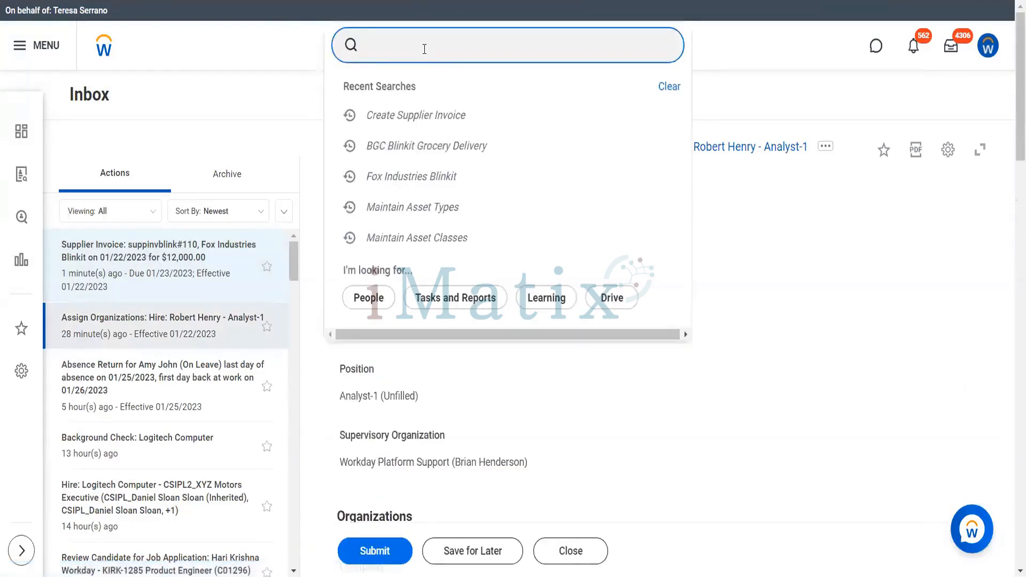
pyautogui.write('asset book rules')
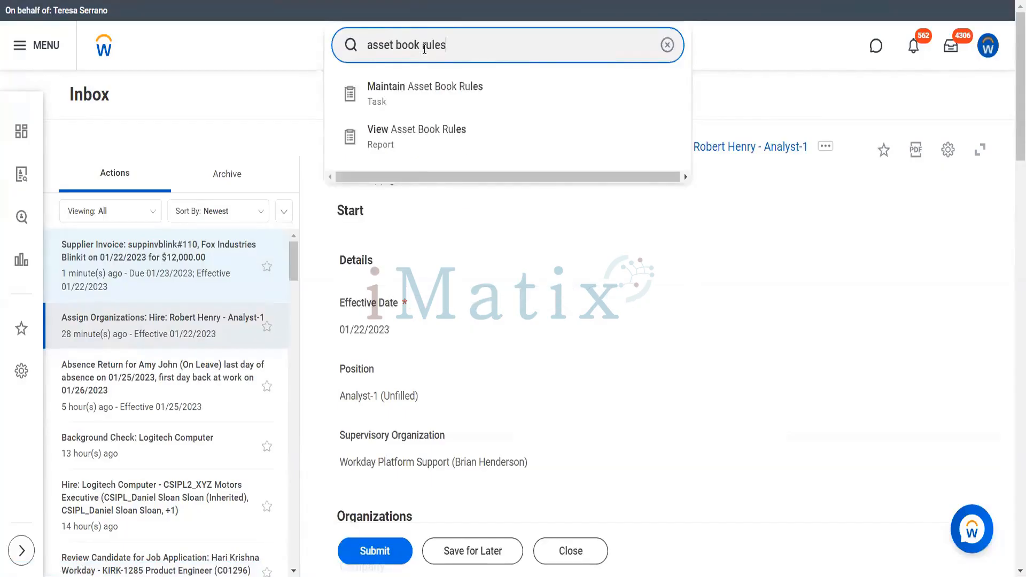
pyautogui.press('Down')
pyautogui.press('Return')
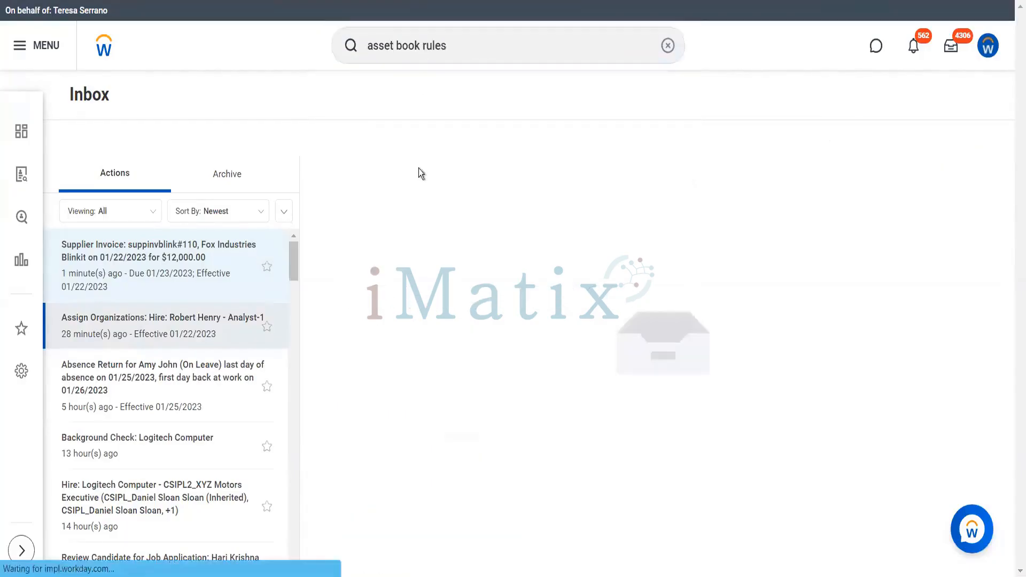
pyautogui.click(421, 198)
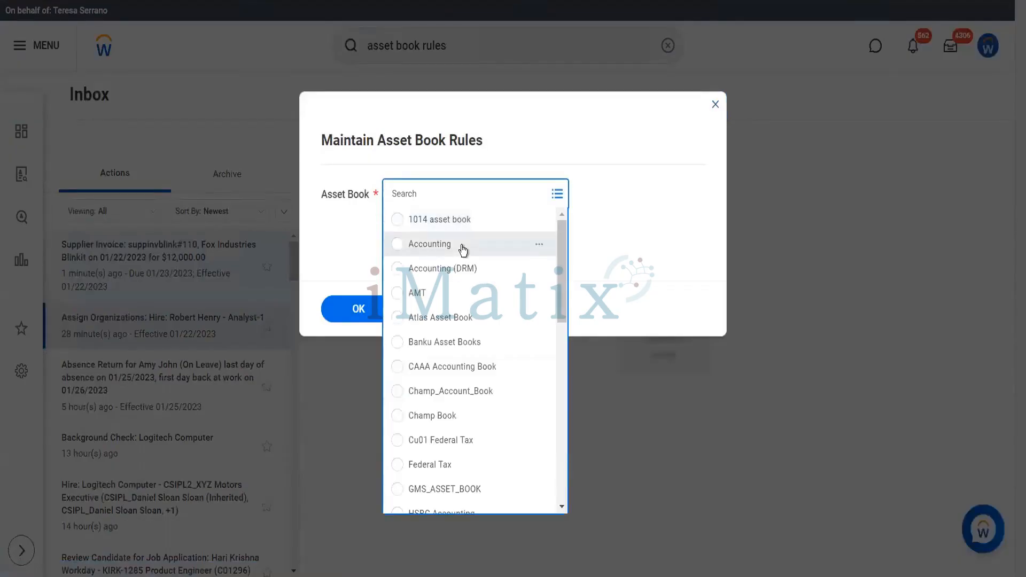
pyautogui.click(462, 247)
pyautogui.click(361, 318)
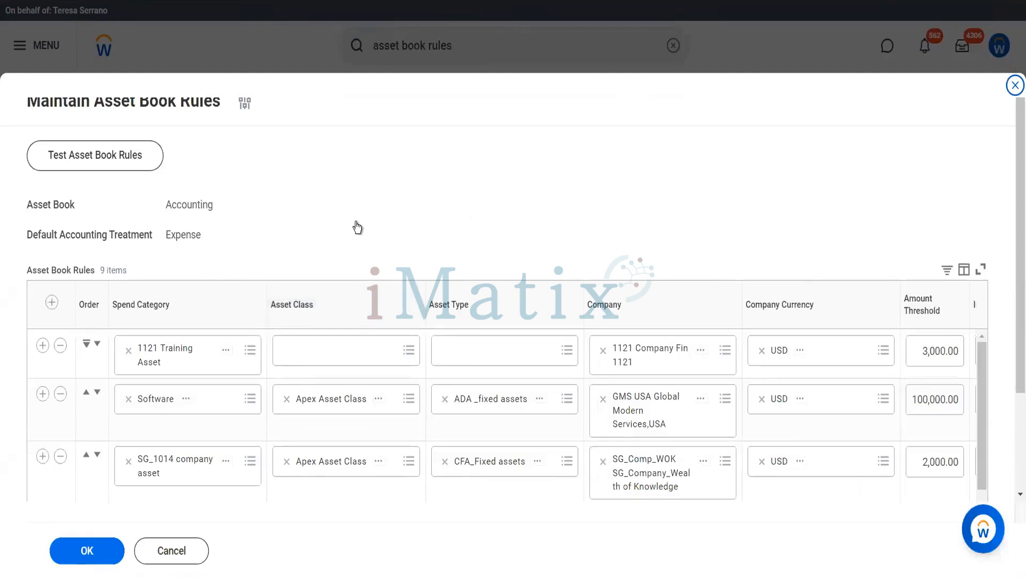
# Step: Add a new asset book rule after the FT_Software rule and set its spend category to Software Chips
pyautogui.scroll(-2, 356, 222)
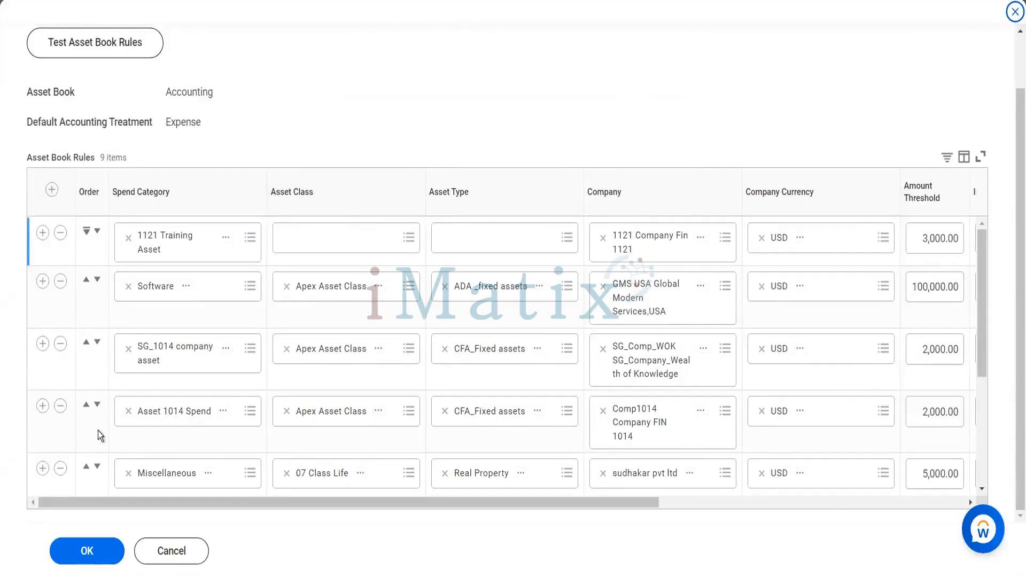
pyautogui.scroll(-3, 98, 431)
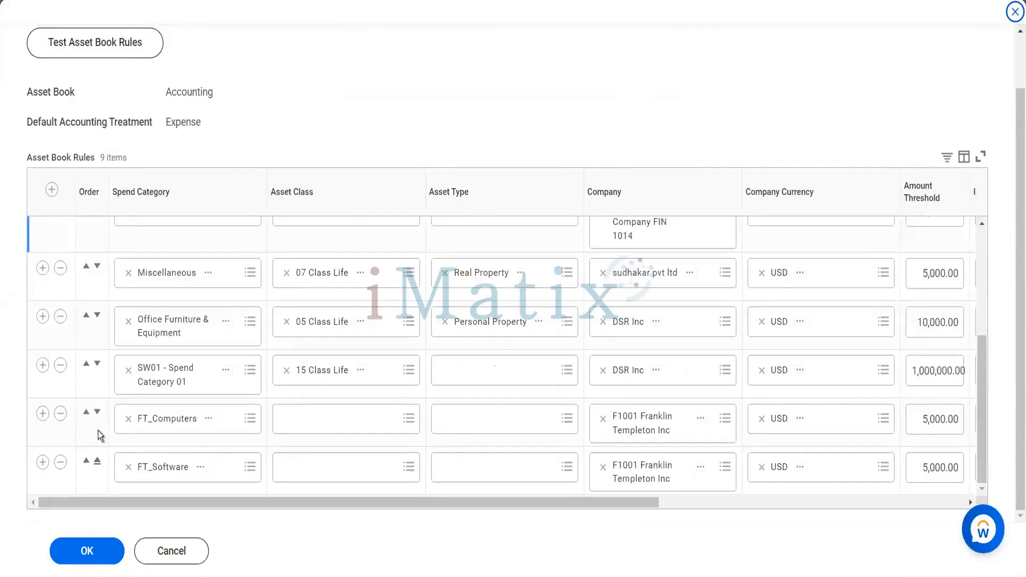
pyautogui.click(37, 465)
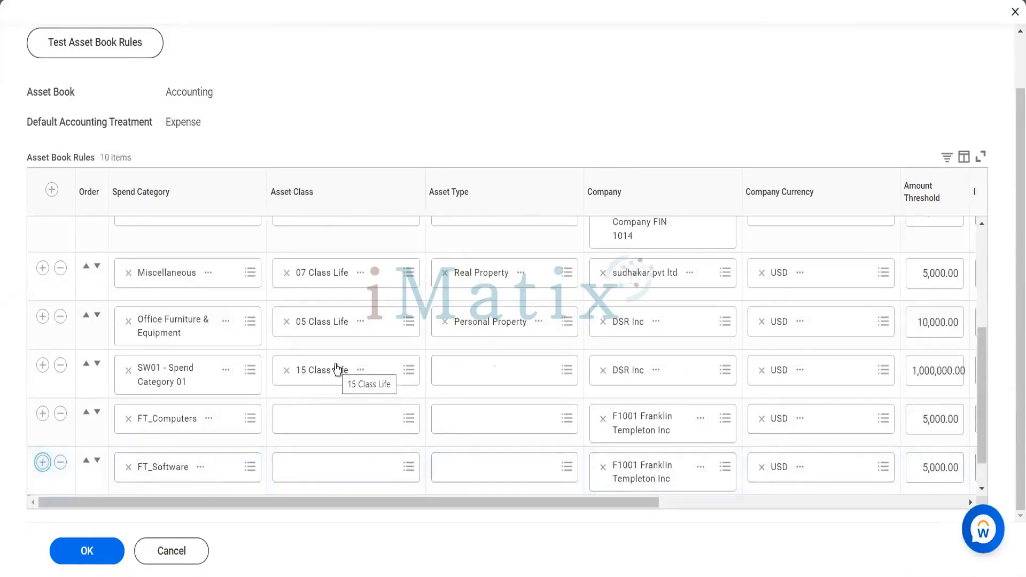
pyautogui.scroll(-1, 336, 370)
pyautogui.click(182, 492)
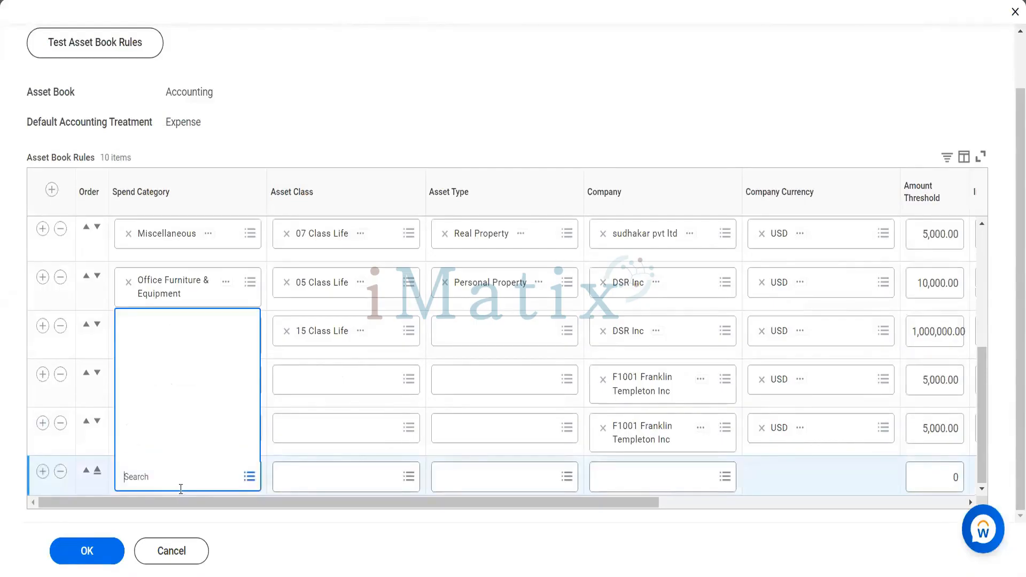
pyautogui.write('chips')
pyautogui.press('Return')
# Step: Set the new rule's asset class to 12 Class Life and its asset type to Office Property
pyautogui.click(316, 479)
pyautogui.write('12')
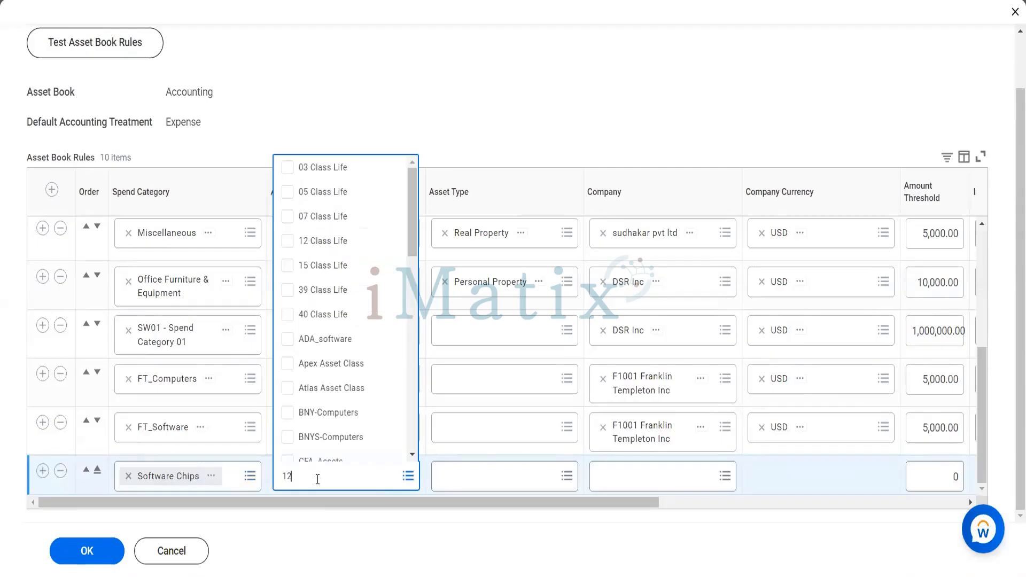
pyautogui.click(332, 248)
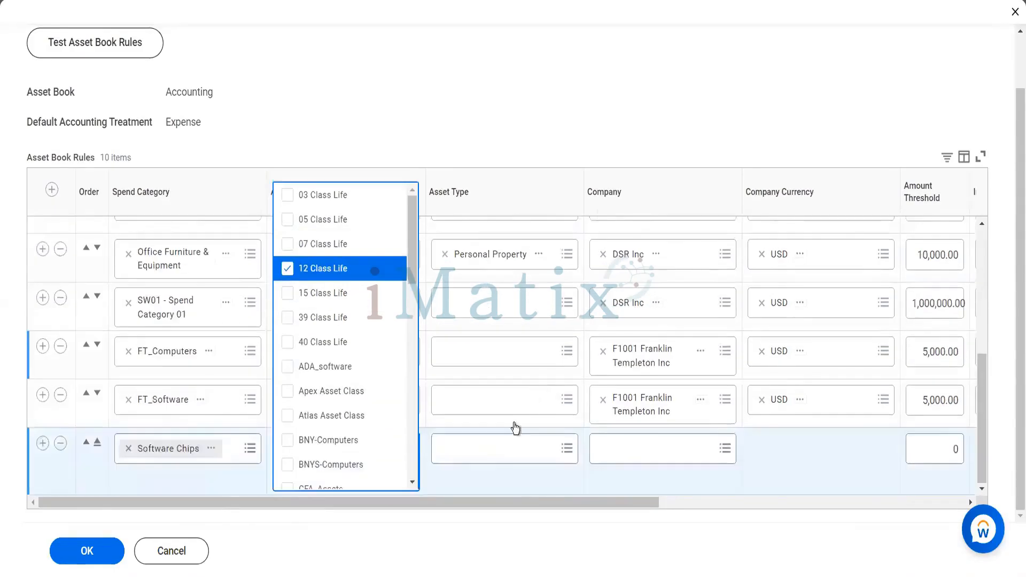
pyautogui.click(488, 470)
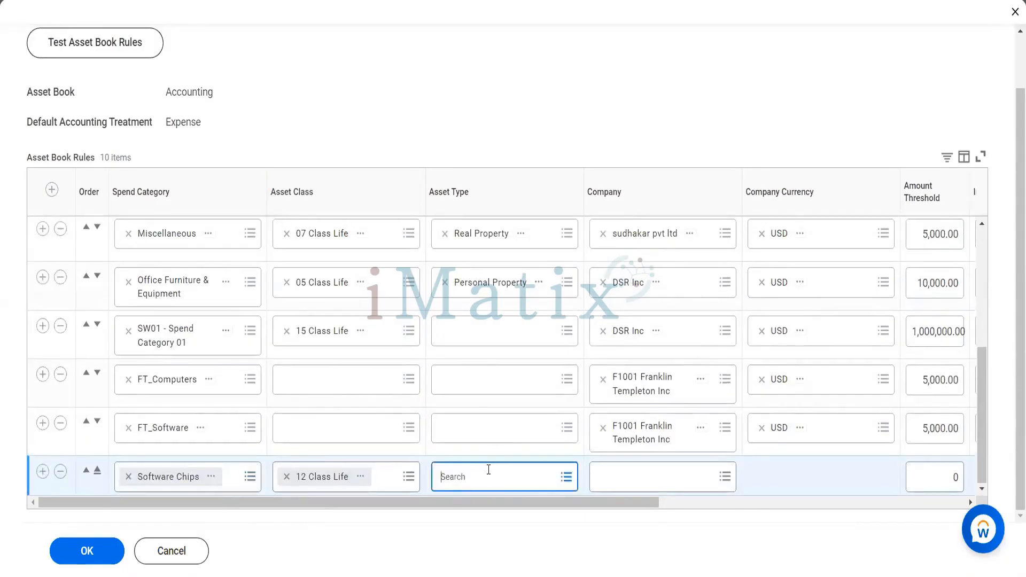
pyautogui.write('of')
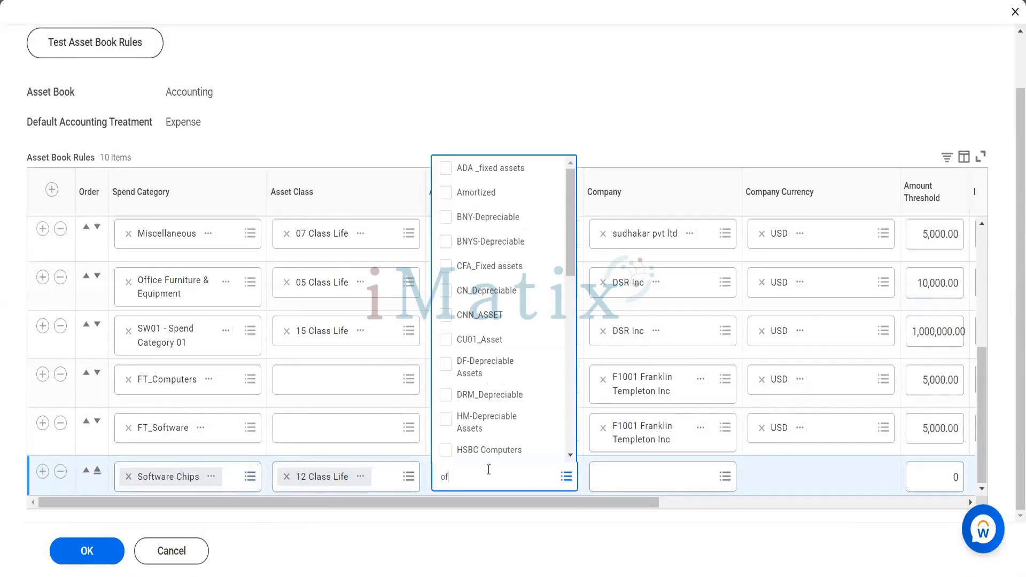
pyautogui.write('fice property')
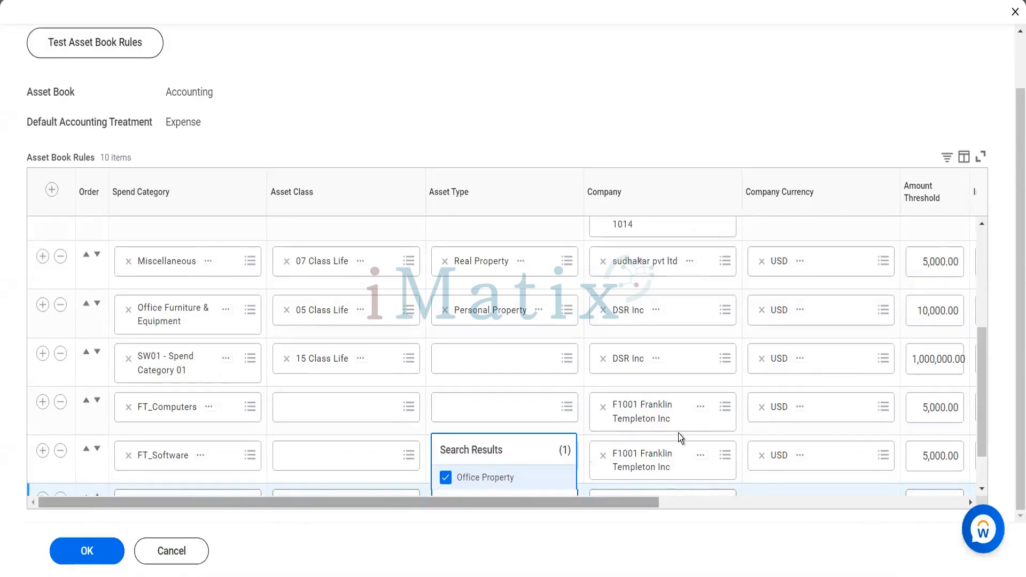
pyautogui.click(678, 433)
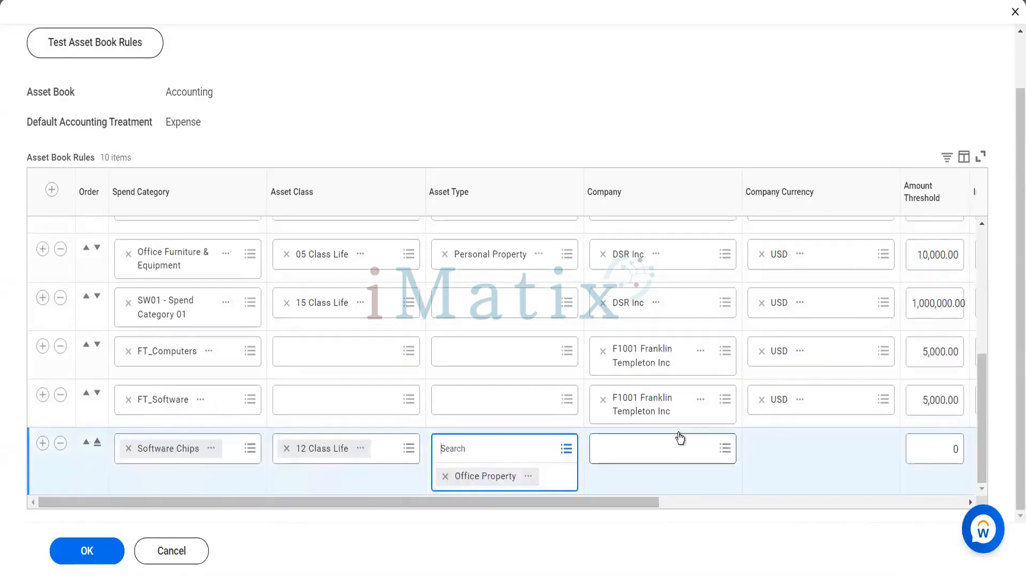
# Step: Assign the company BGC Blinkit Grocery Delivery to the new rule and set its amount threshold to 10,000 USD
pyautogui.click(657, 463)
pyautogui.write('bgc')
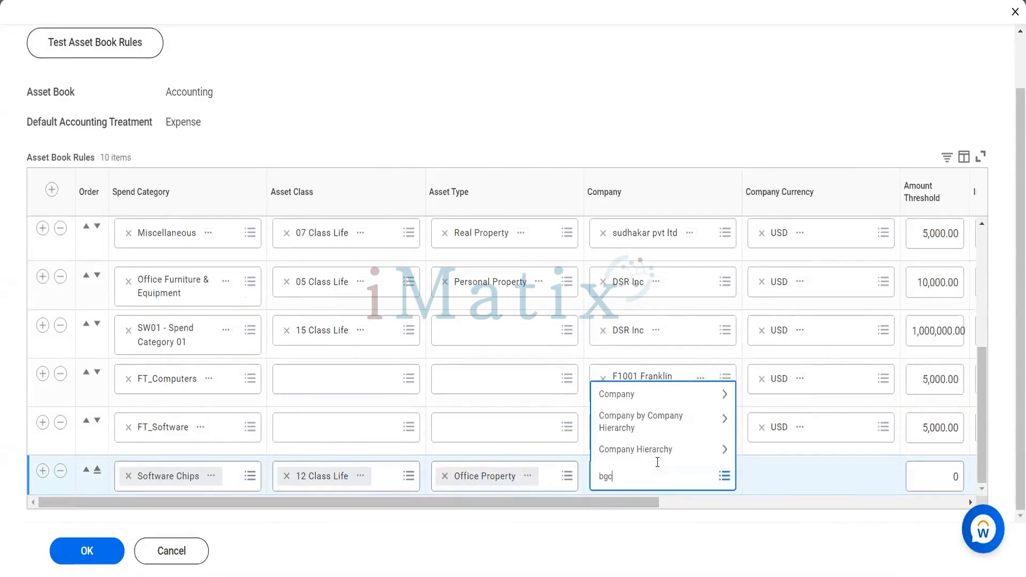
pyautogui.press('Return')
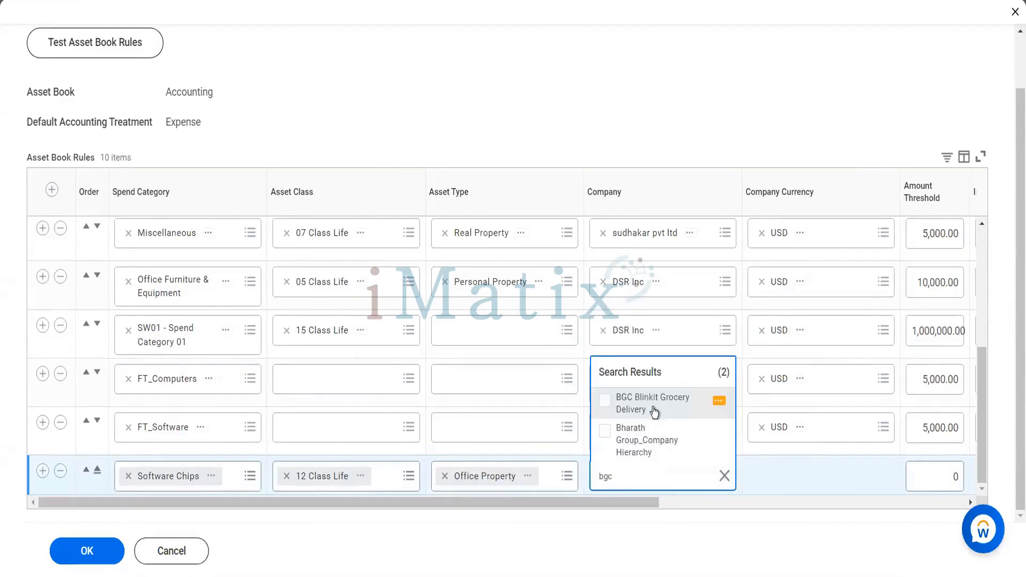
pyautogui.click(654, 409)
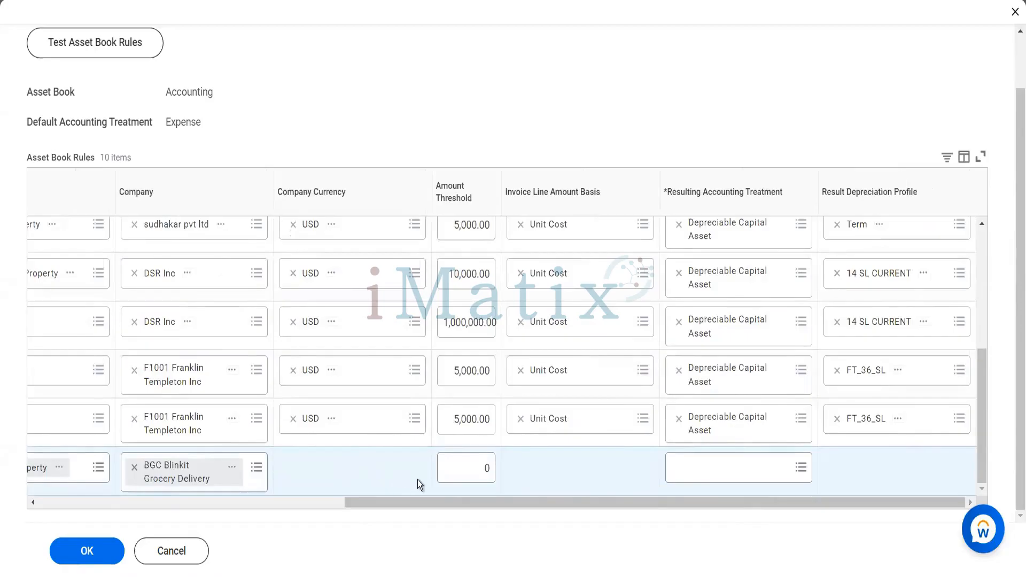
pyautogui.click(470, 465)
pyautogui.write('0000')
pyautogui.press('Tab')
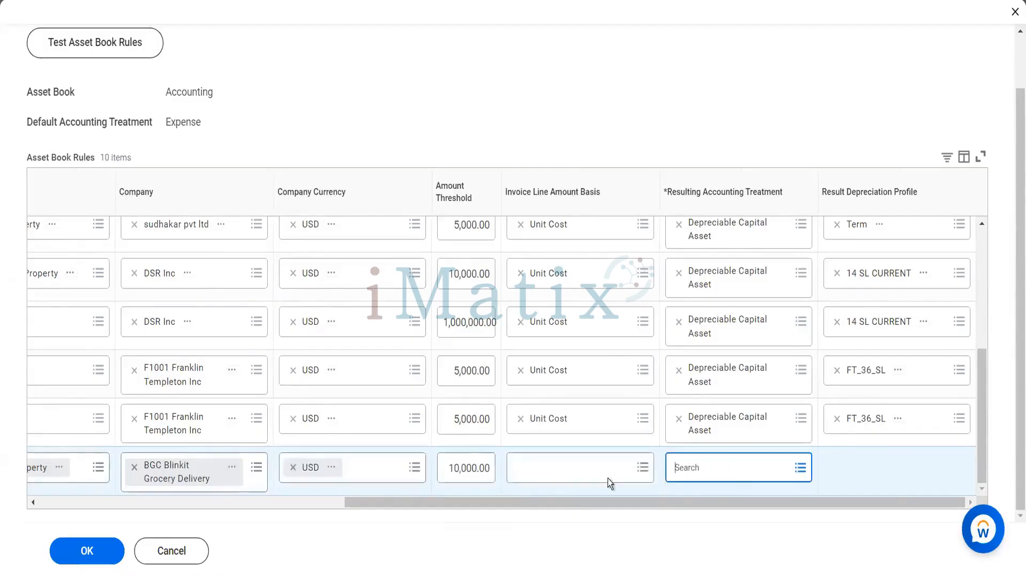
# Step: Set the new rule's invoice line amount basis to Unit Cost and its resulting accounting treatment to Depreciable Capital Asset
pyautogui.click(713, 474)
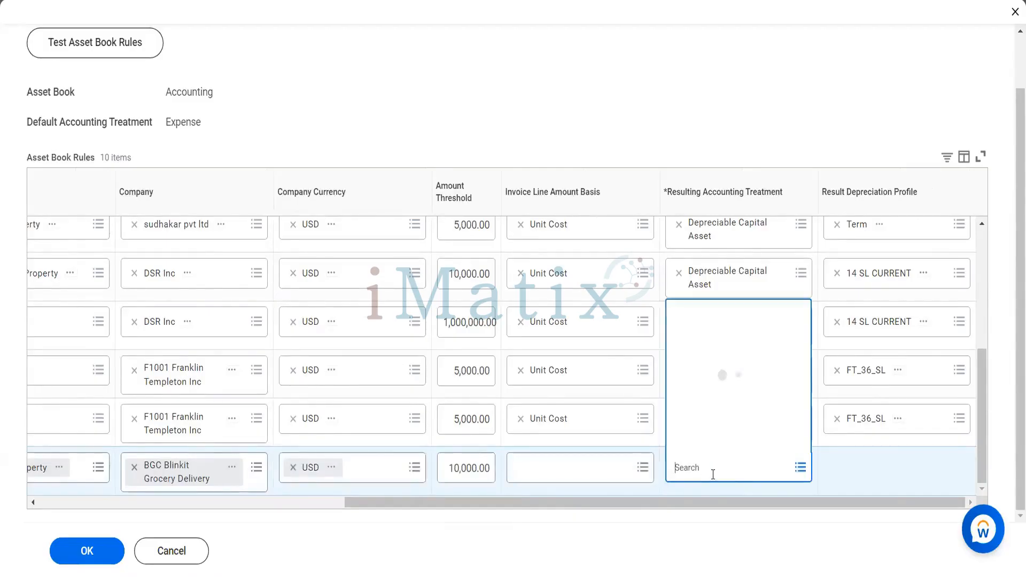
pyautogui.click(542, 475)
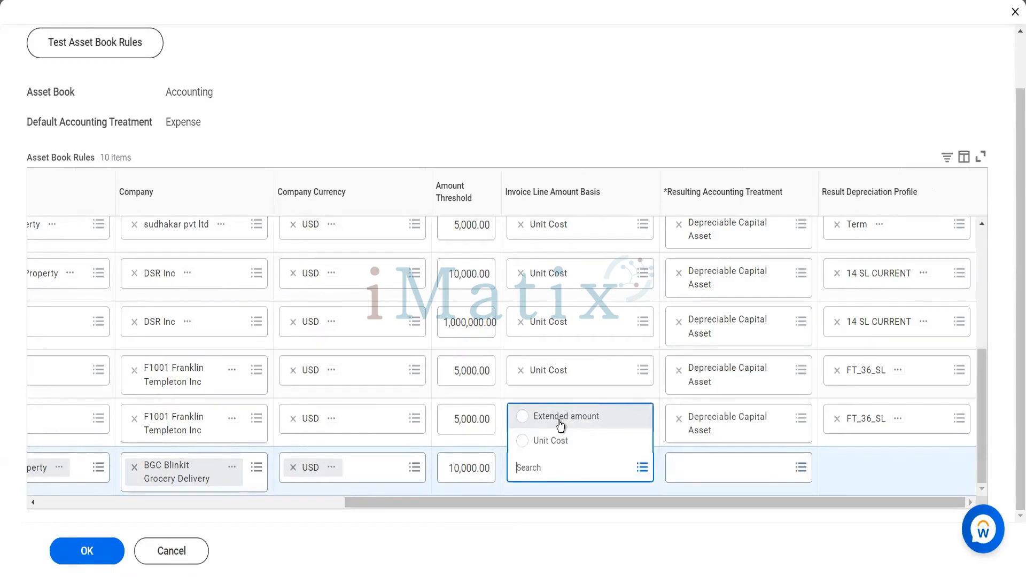
pyautogui.click(557, 443)
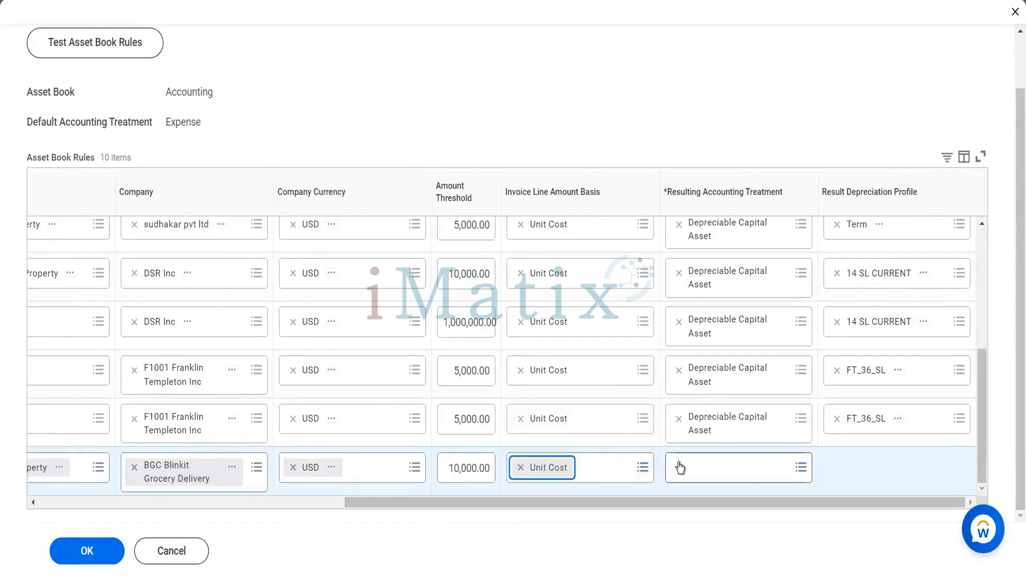
pyautogui.click(679, 468)
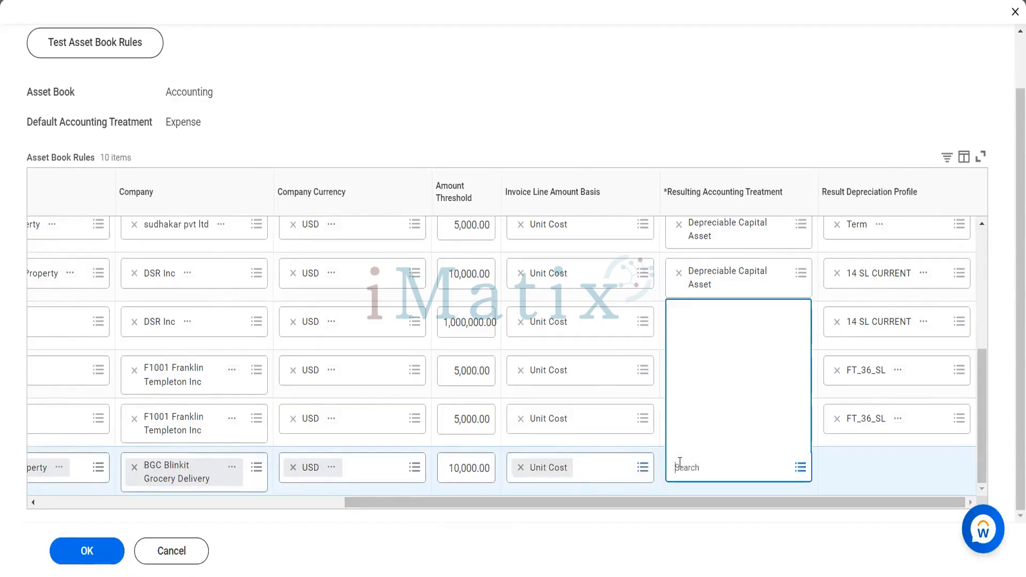
pyautogui.click(716, 385)
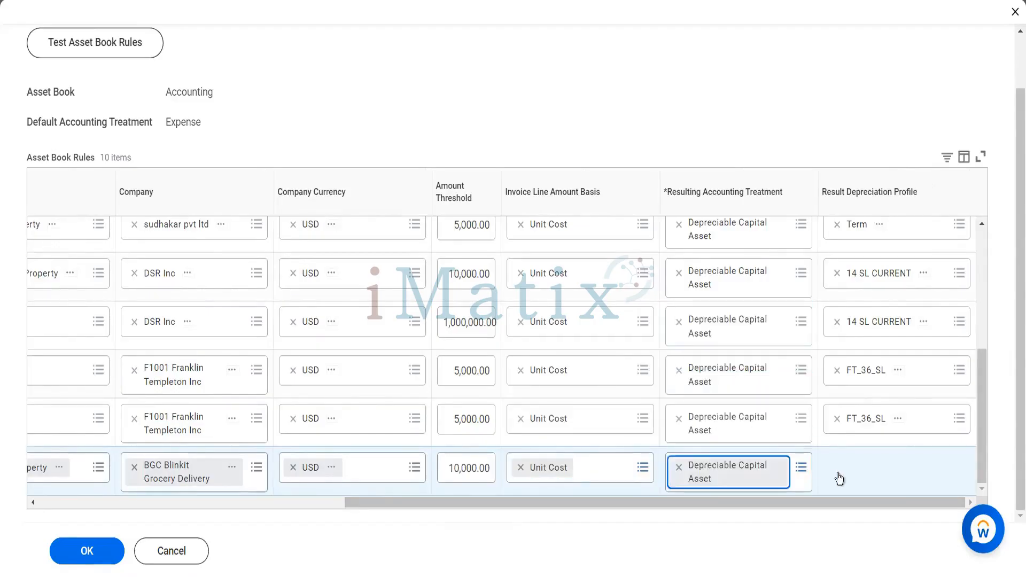
# Step: Choose 12 SL CURR as the new rule's resulting depreciation profile
pyautogui.click(877, 480)
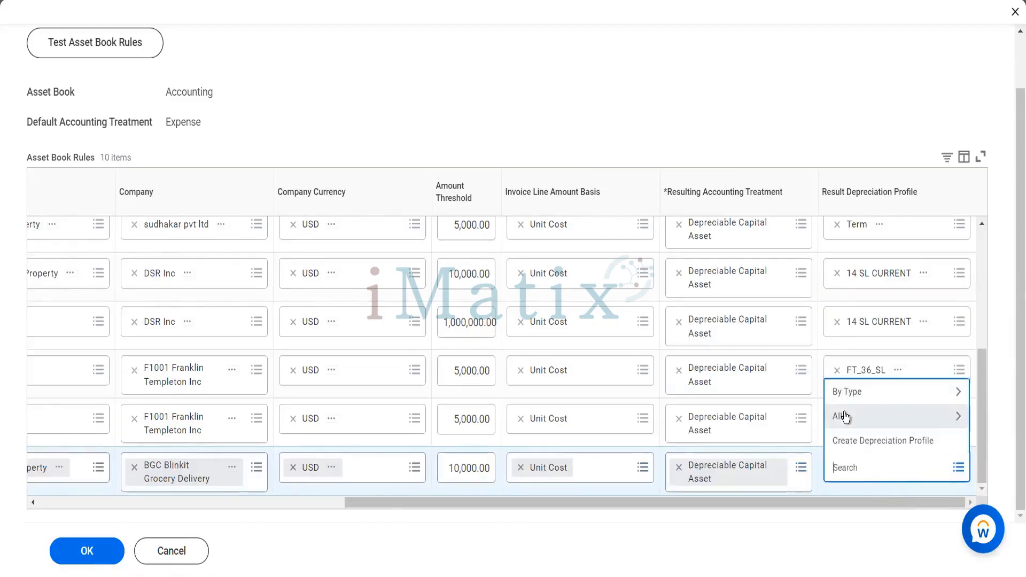
pyautogui.click(844, 417)
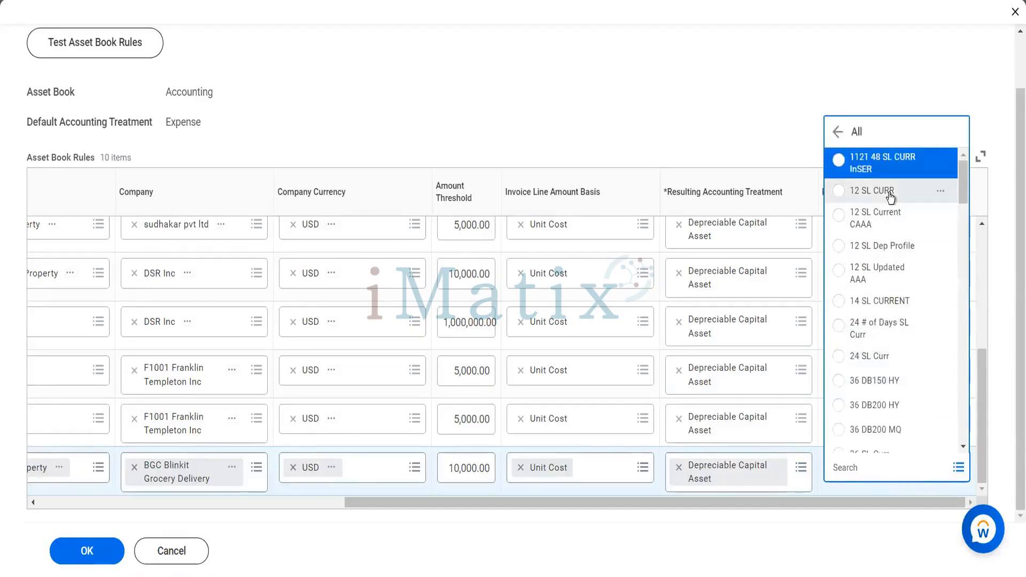
pyautogui.click(888, 193)
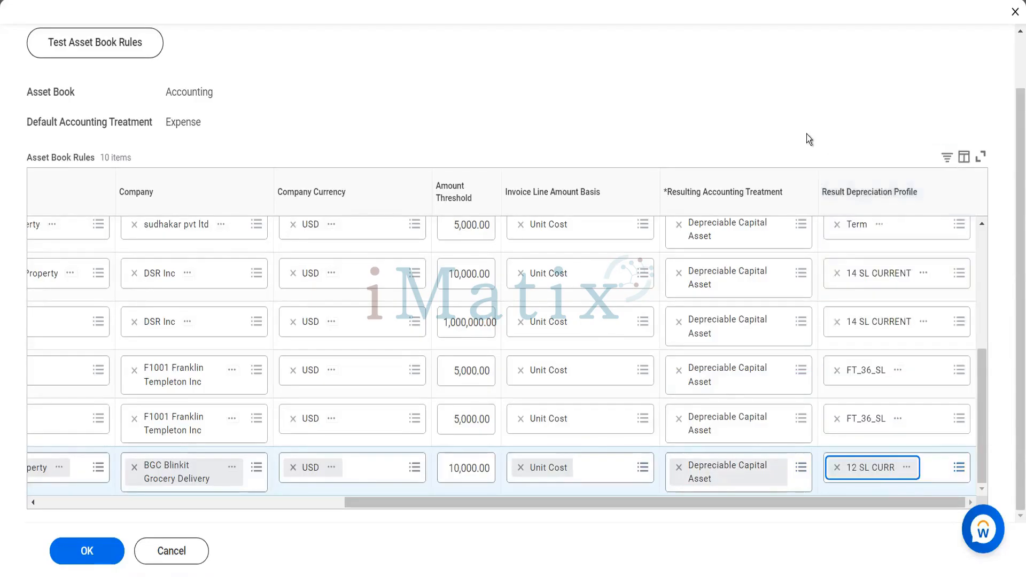
# Step: Check the other depreciation profile options, keep 12 SL CURR, and save the new Software Chips asset book rule
pyautogui.click(947, 468)
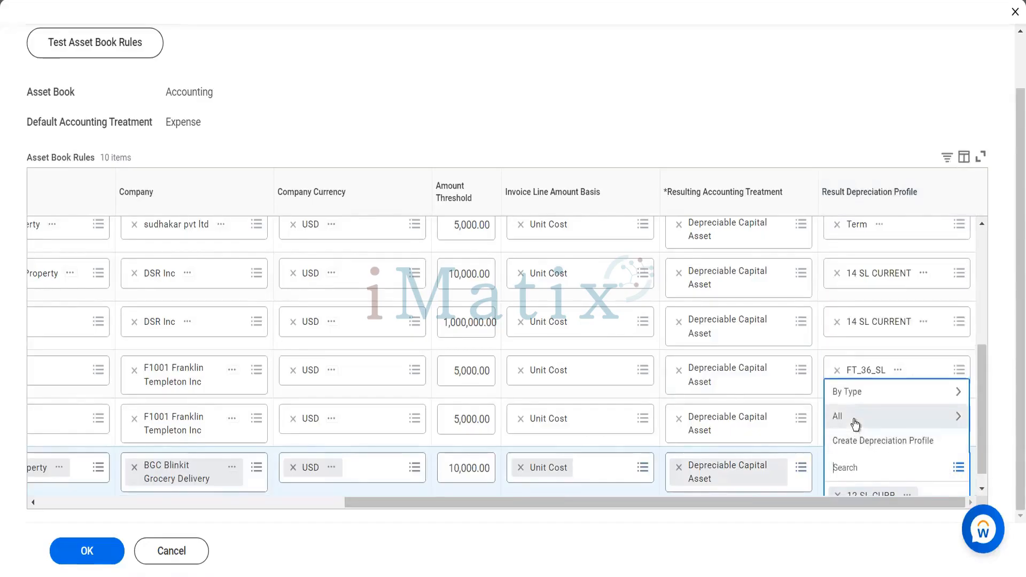
pyautogui.click(854, 419)
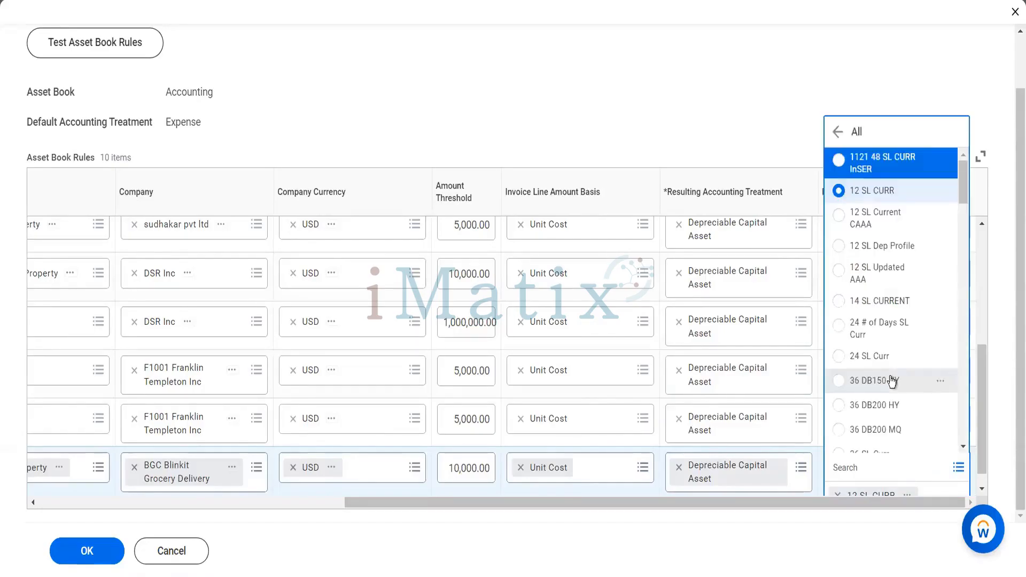
pyautogui.scroll(-2, 891, 382)
pyautogui.scroll(-10, 891, 381)
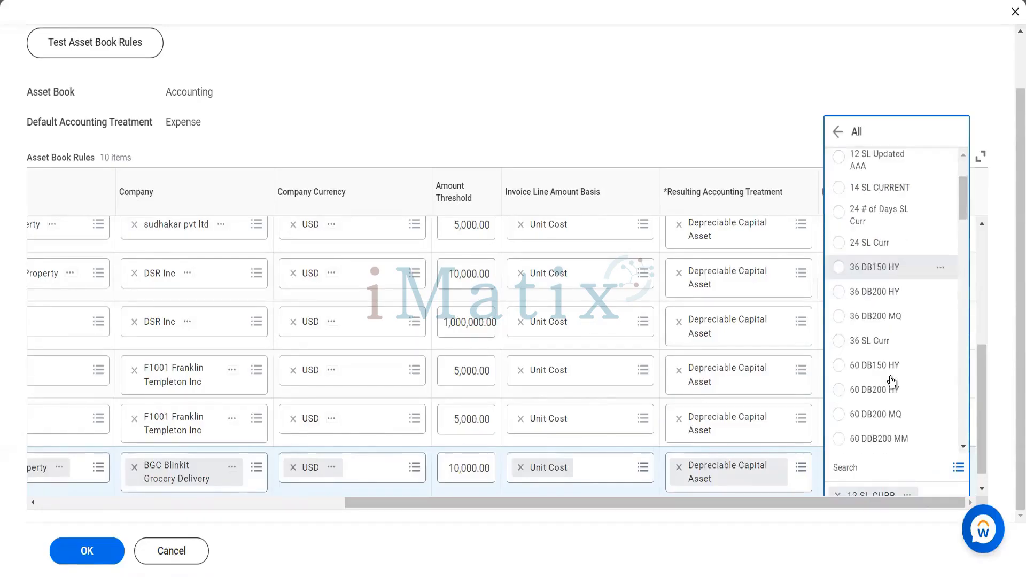
pyautogui.scroll(5, 891, 381)
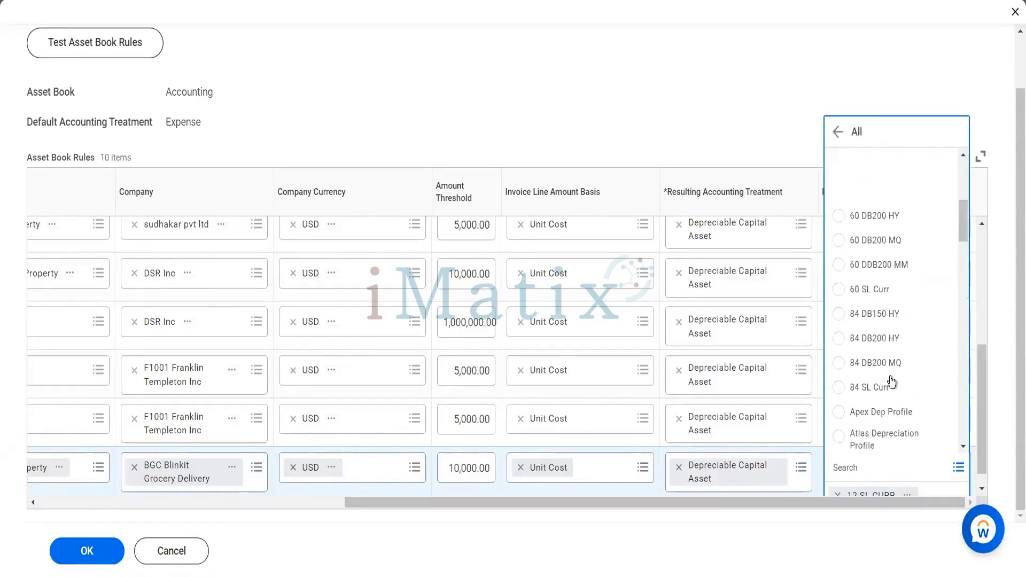
pyautogui.scroll(5, 890, 277)
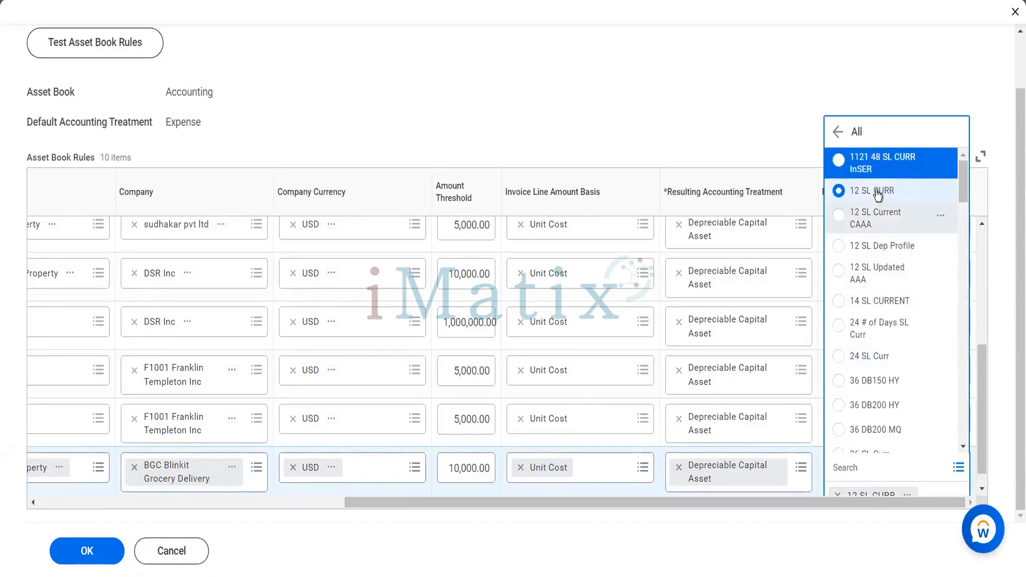
pyautogui.click(723, 106)
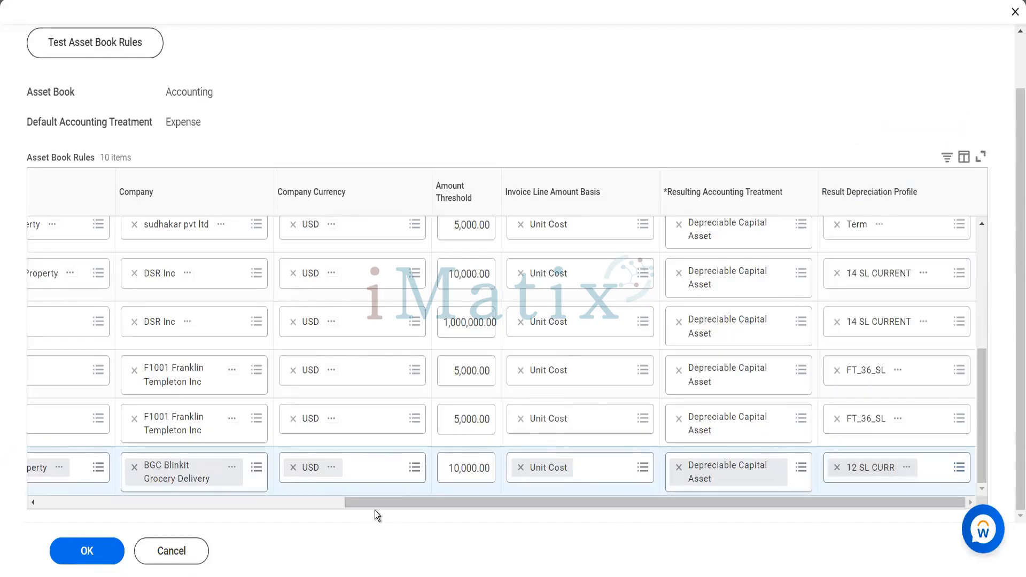
pyautogui.moveTo(419, 505); pyautogui.dragTo(119, 500)
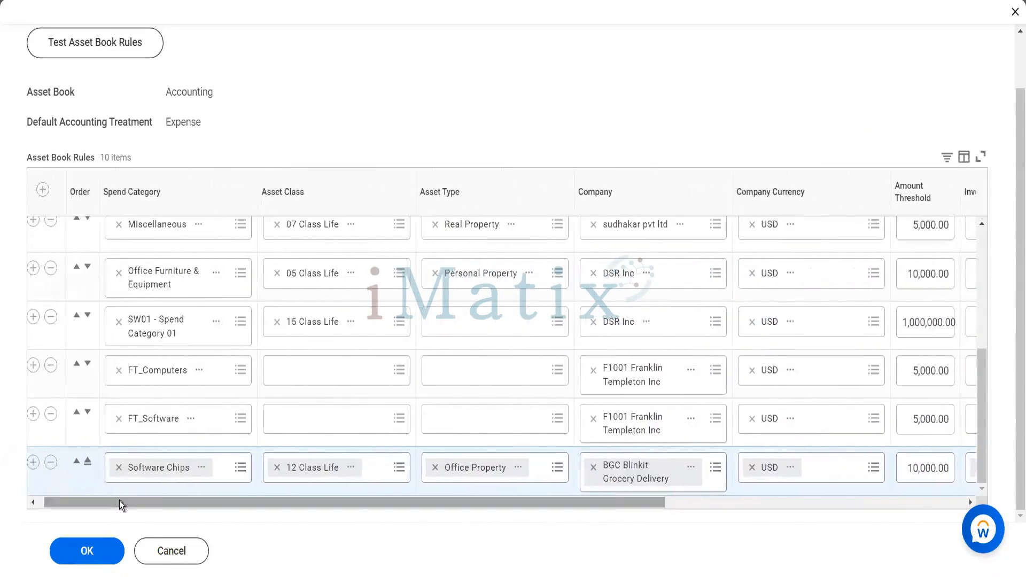
pyautogui.click(357, 544)
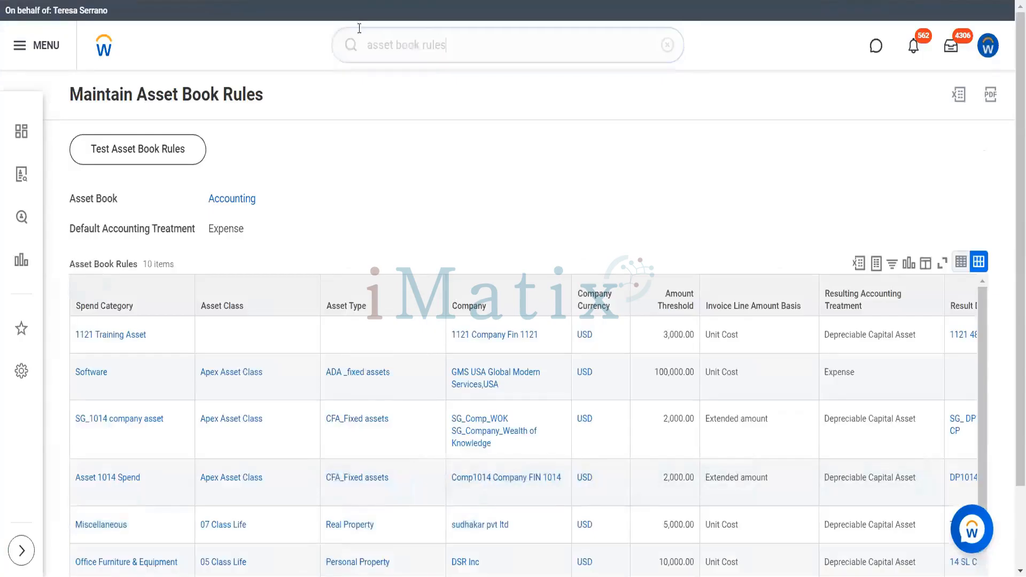
# Step: Search for asset book tasks and open Maintain Asset Books
pyautogui.click(447, 47)
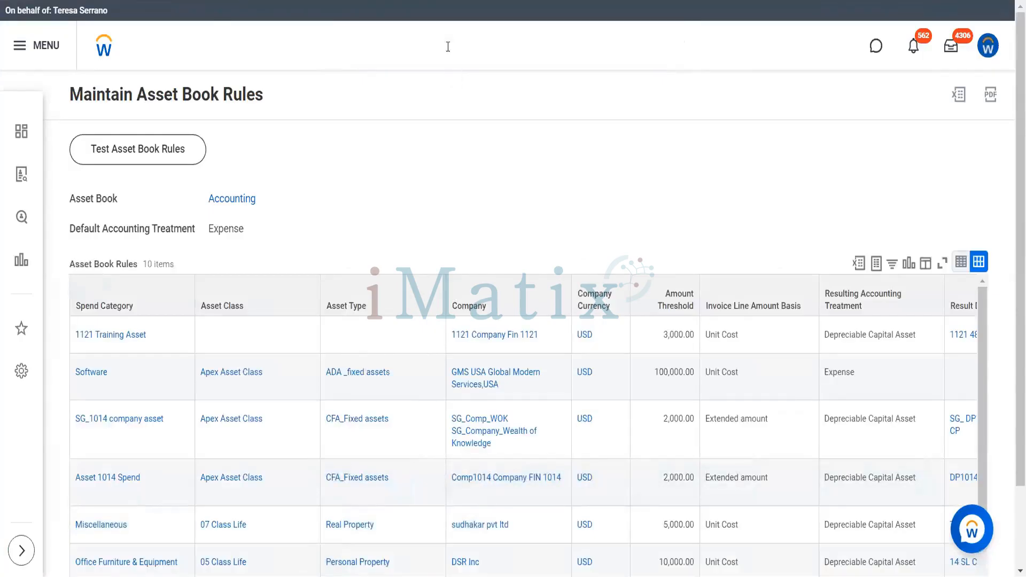
pyautogui.press('Return')
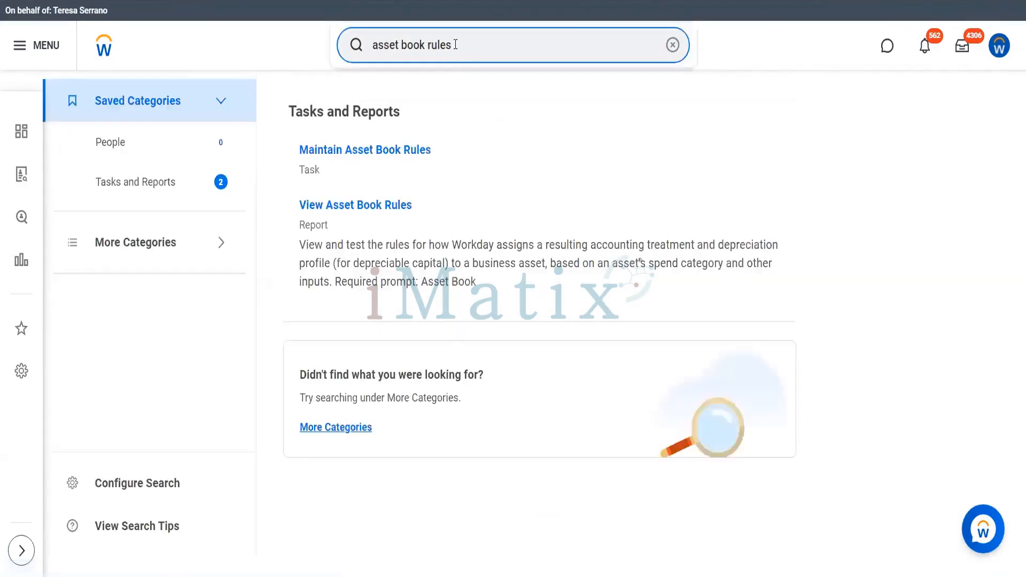
pyautogui.moveTo(455, 45); pyautogui.dragTo(322, 57)
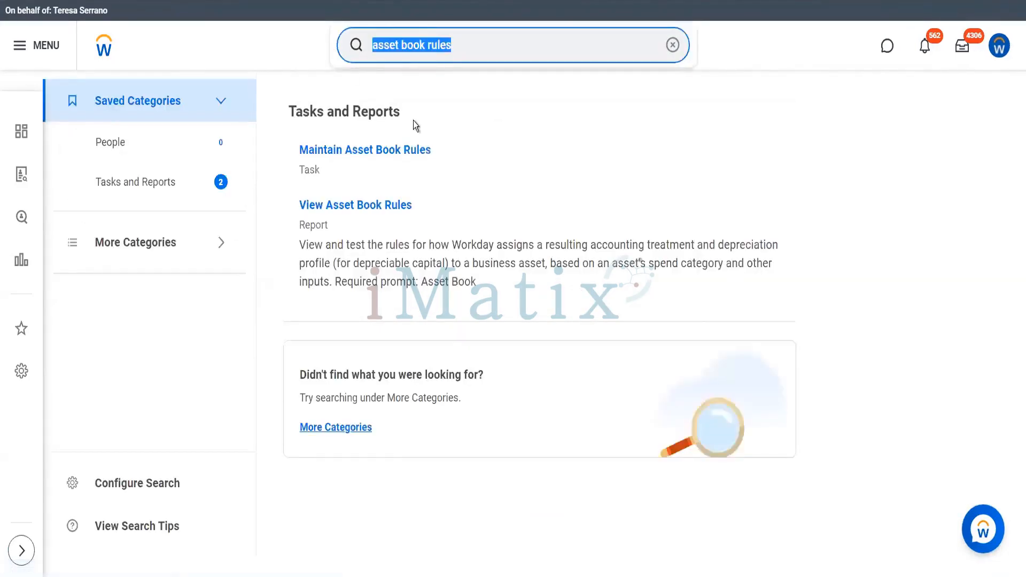
pyautogui.write('asset b')
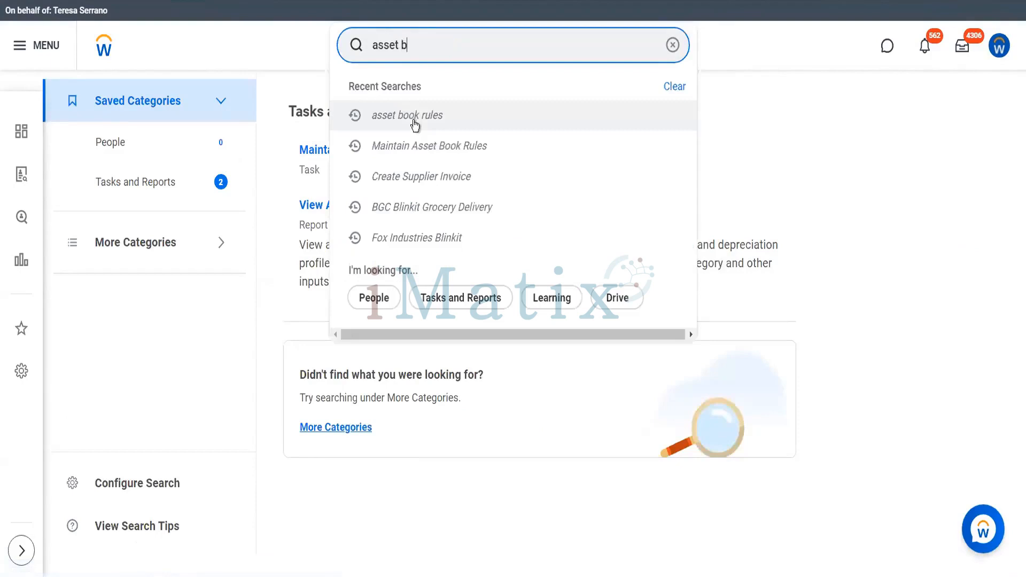
pyautogui.write('ook')
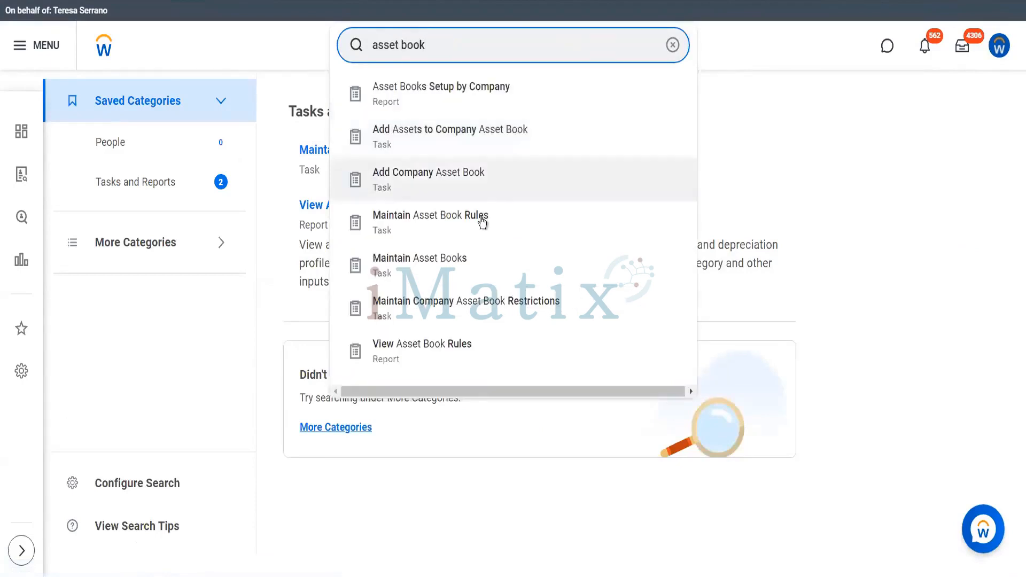
pyautogui.click(455, 283)
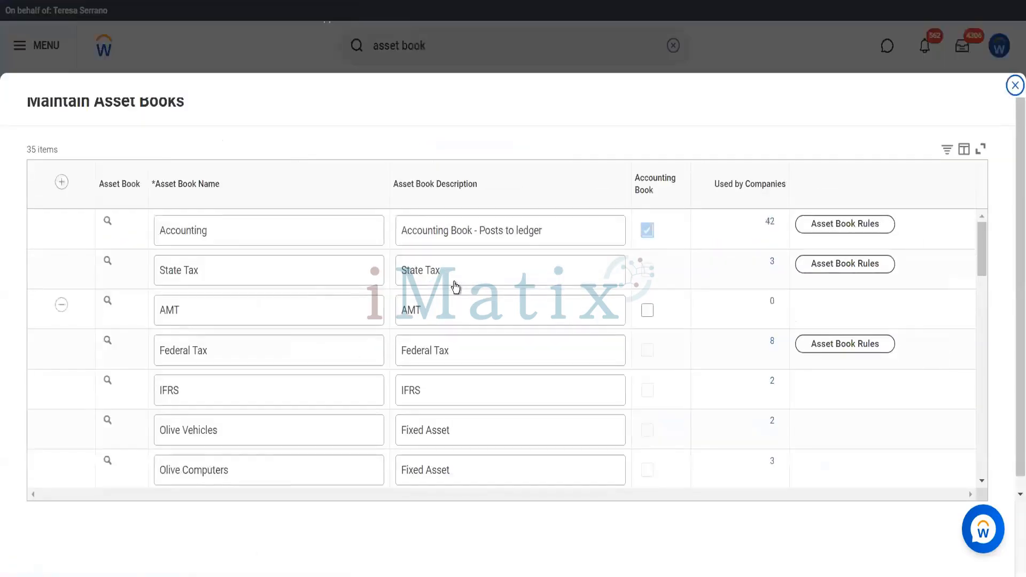
# Step: Add a new asset book row and name it Blinkit Accounting Asset Book
pyautogui.click(59, 183)
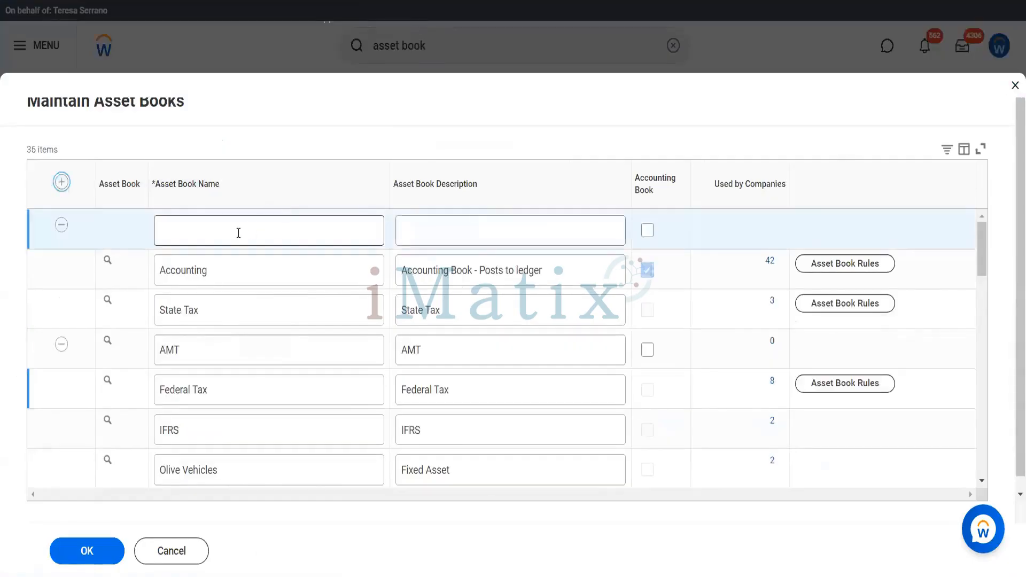
pyautogui.click(238, 232)
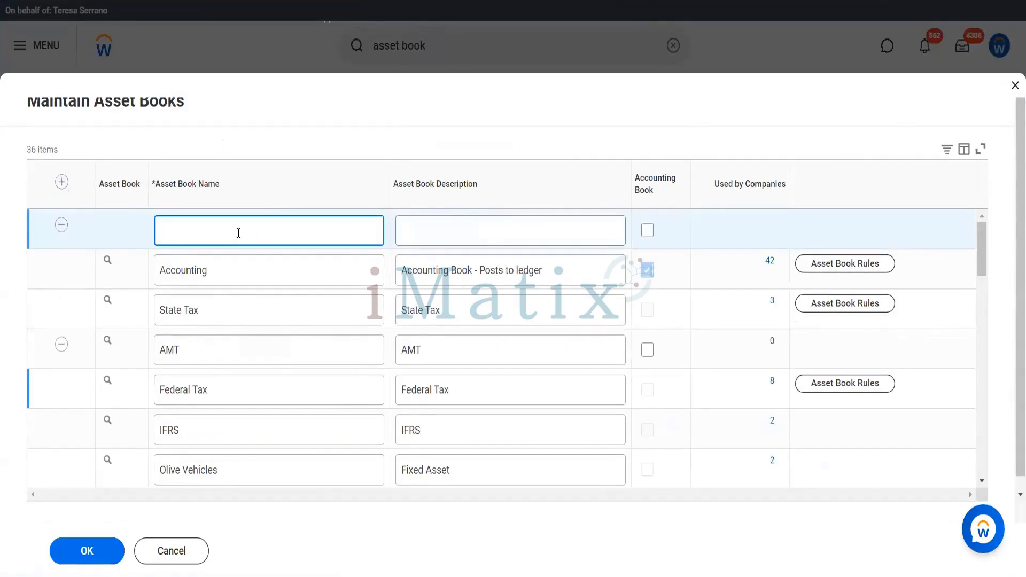
pyautogui.write('Blinkit Accounting Asset Book')
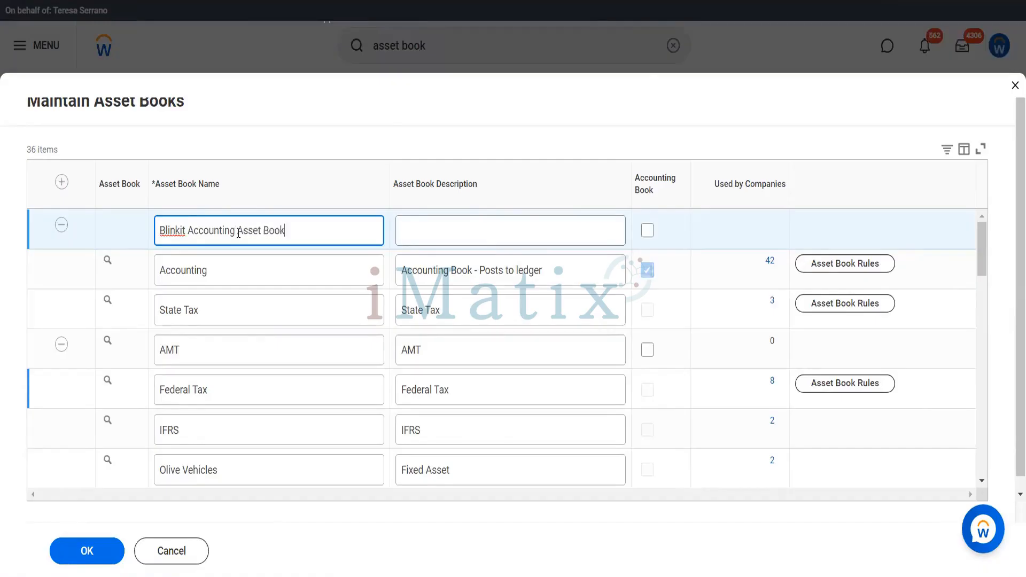
pyautogui.press('Tab')
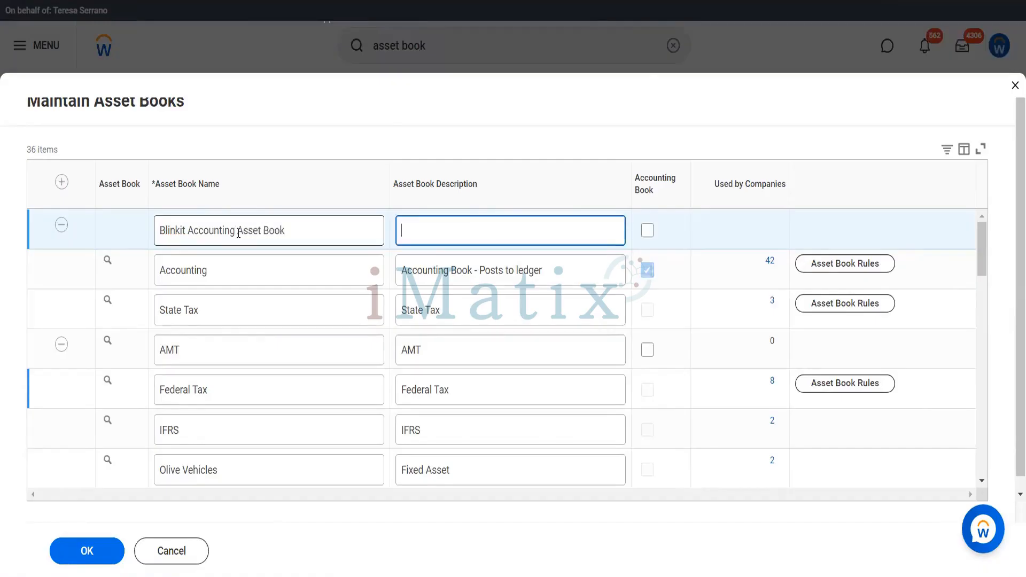
# Step: Describe the new asset book as "To capture all physical assets", flag it as an accounting book, and save it
pyautogui.write('To capture all physic')
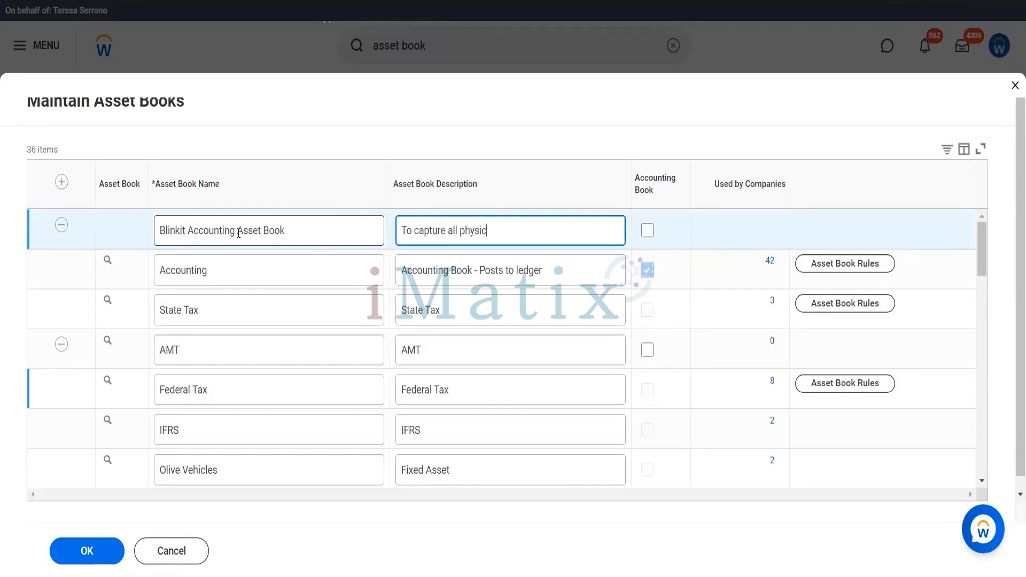
pyautogui.write('al asset')
pyautogui.press('BackSpace')
pyautogui.press('BackSpace')
pyautogui.press('BackSpace')
pyautogui.write('sets')
pyautogui.press('Tab')
pyautogui.press('space')
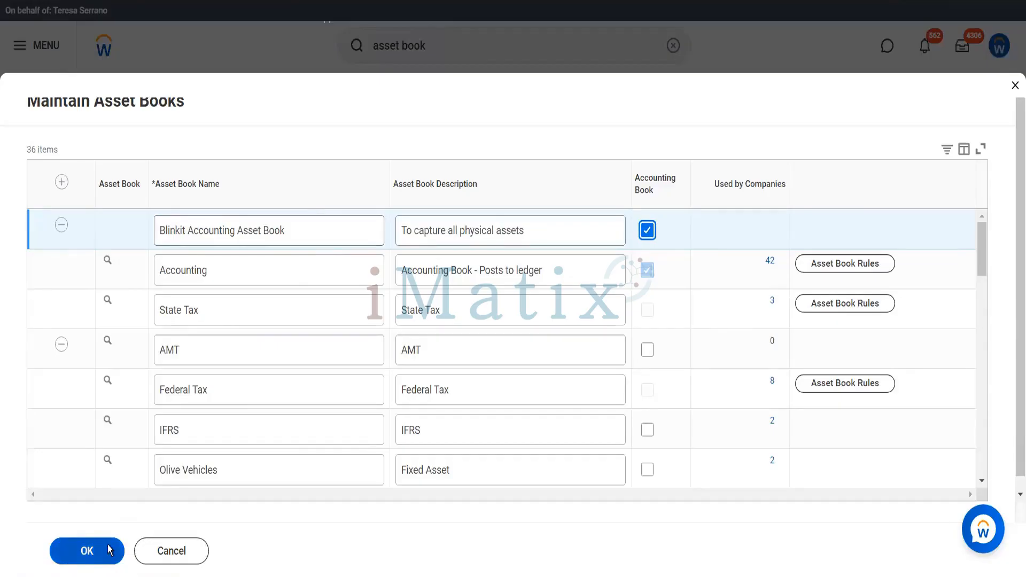
pyautogui.click(109, 549)
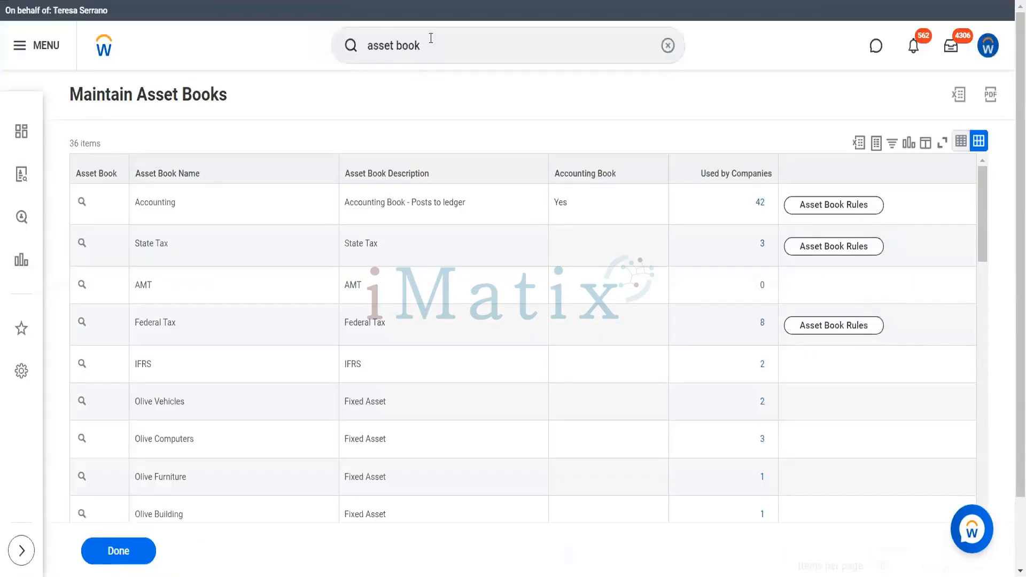
# Step: Start the Add Company Asset Book task for the company BGC Blinkit Grocery Delivery
pyautogui.click(431, 38)
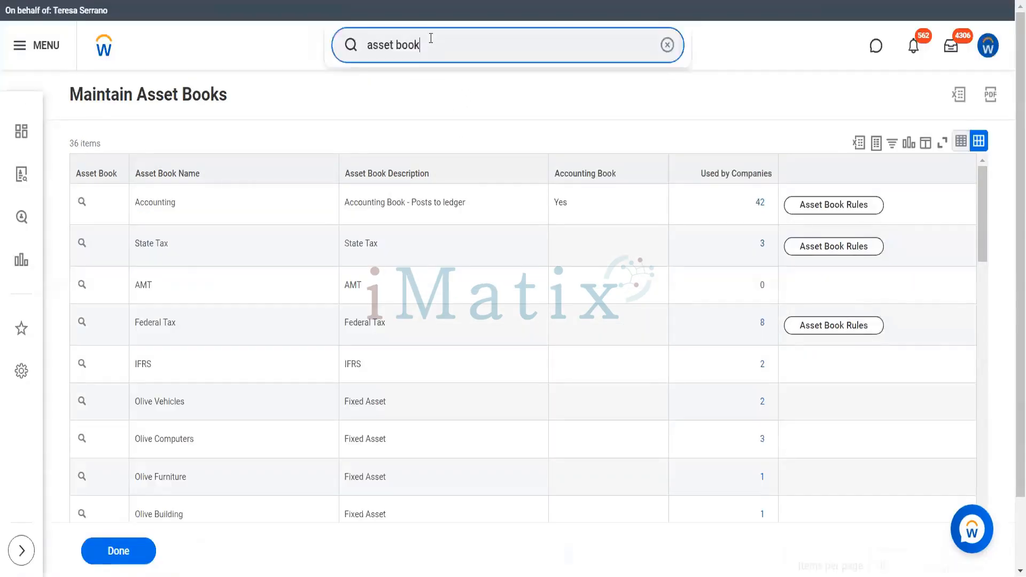
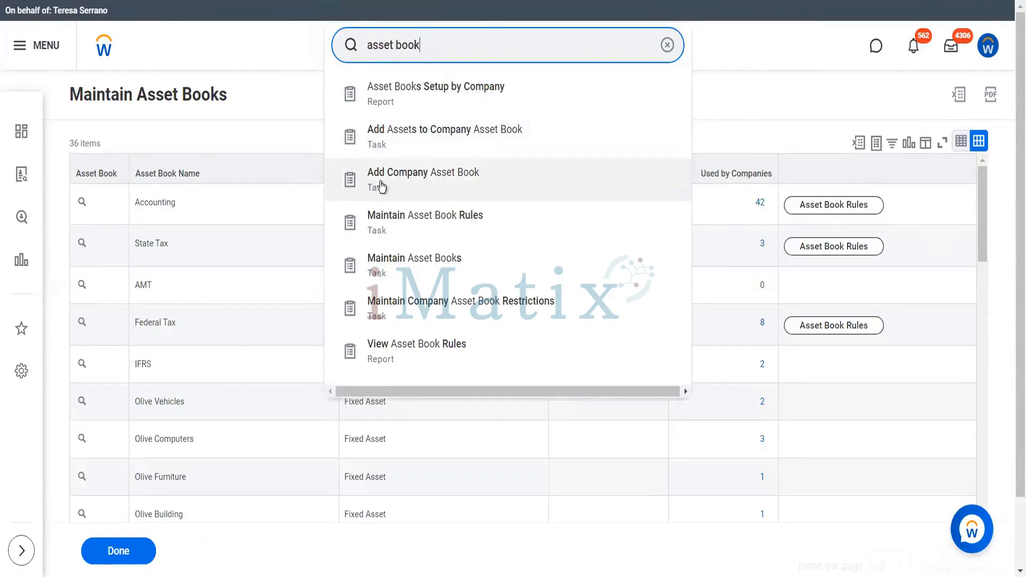
pyautogui.click(432, 193)
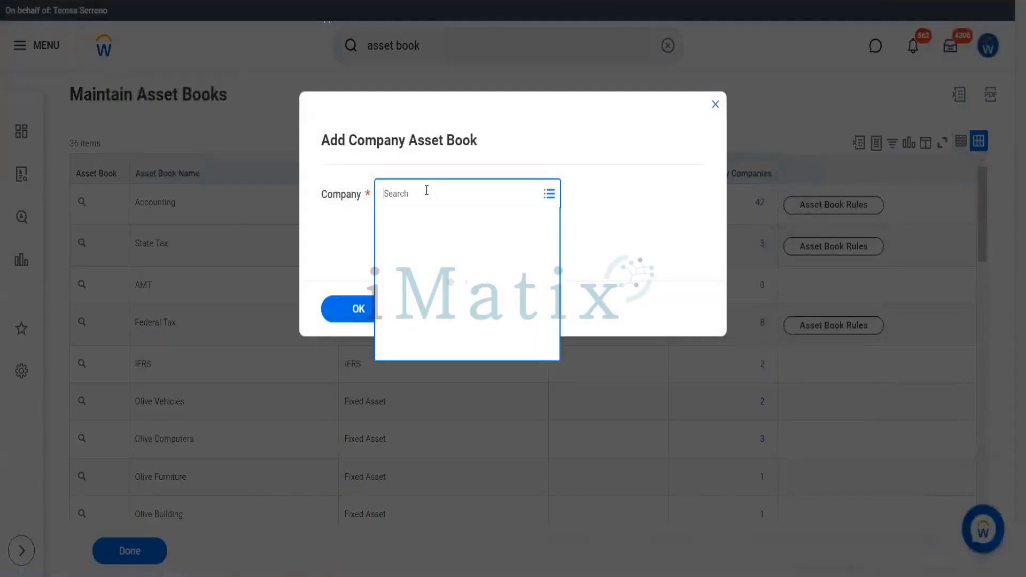
pyautogui.write('blinkit')
pyautogui.press('Return')
pyautogui.click(358, 308)
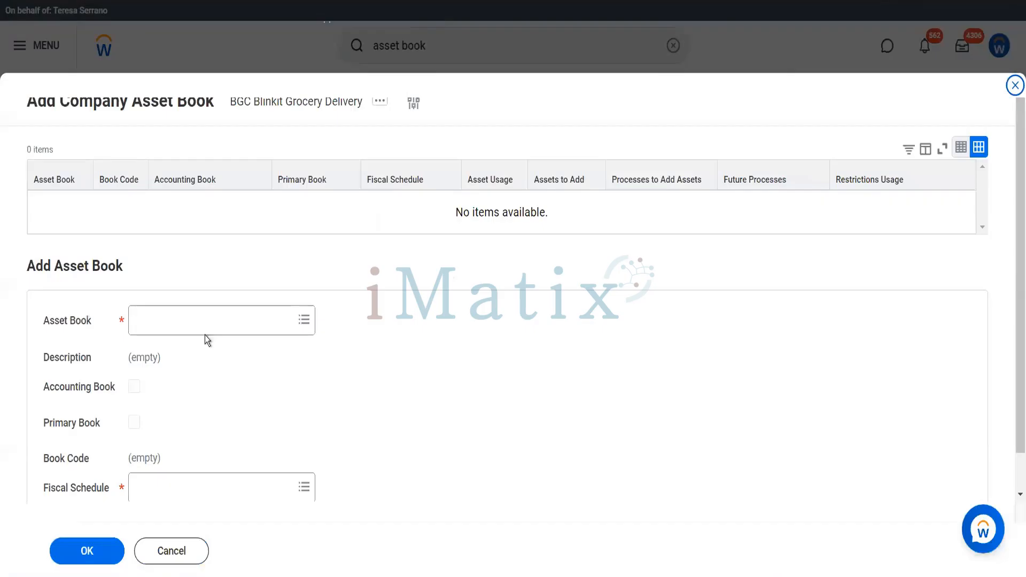
# Step: Choose Blinkit Accounting Asset Book as the asset book to add to the company
pyautogui.click(206, 333)
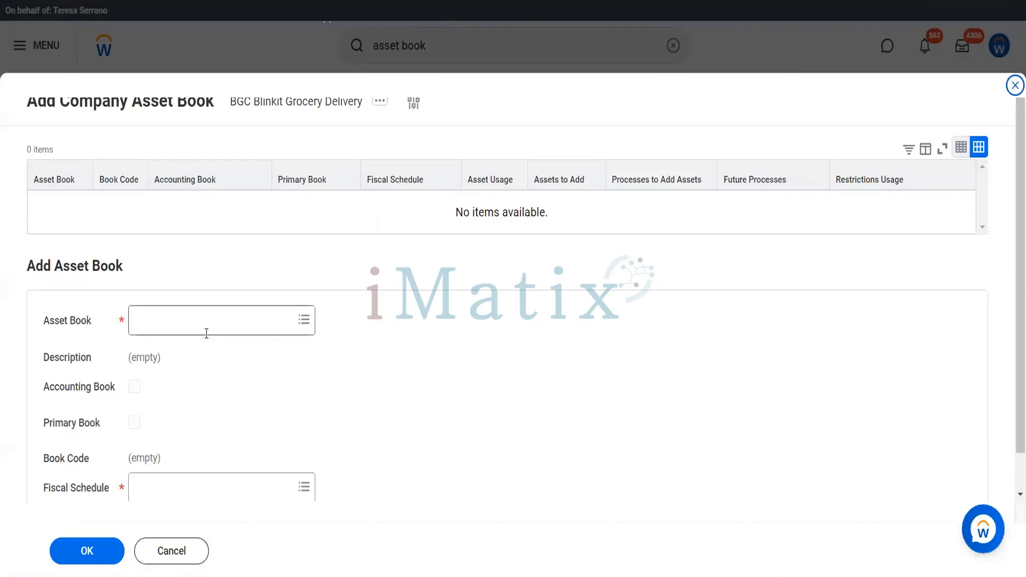
pyautogui.write('blink')
pyautogui.press('Return')
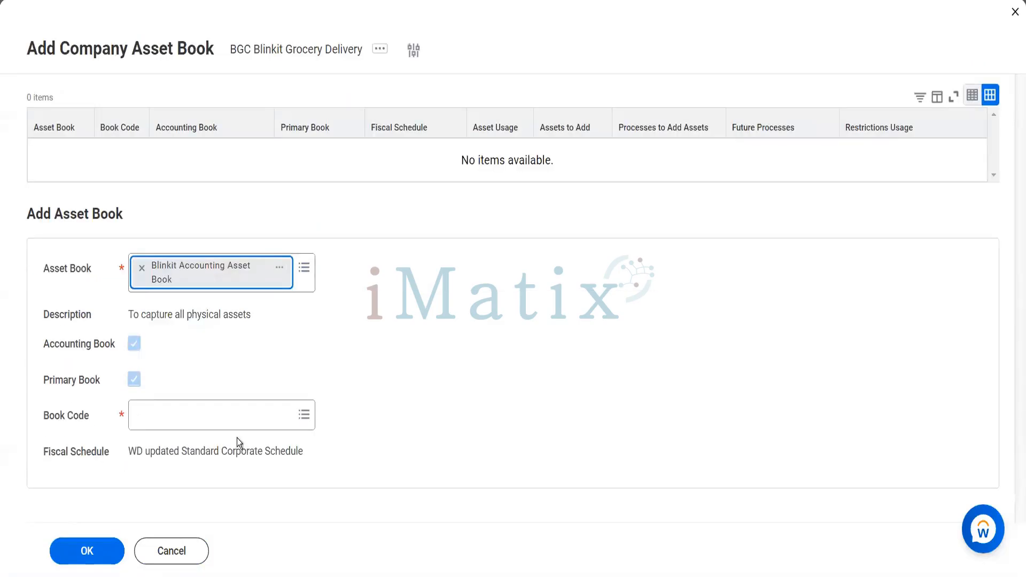
# Step: Set the company asset book's book code to Local GAAP and save the assignment
pyautogui.click(228, 417)
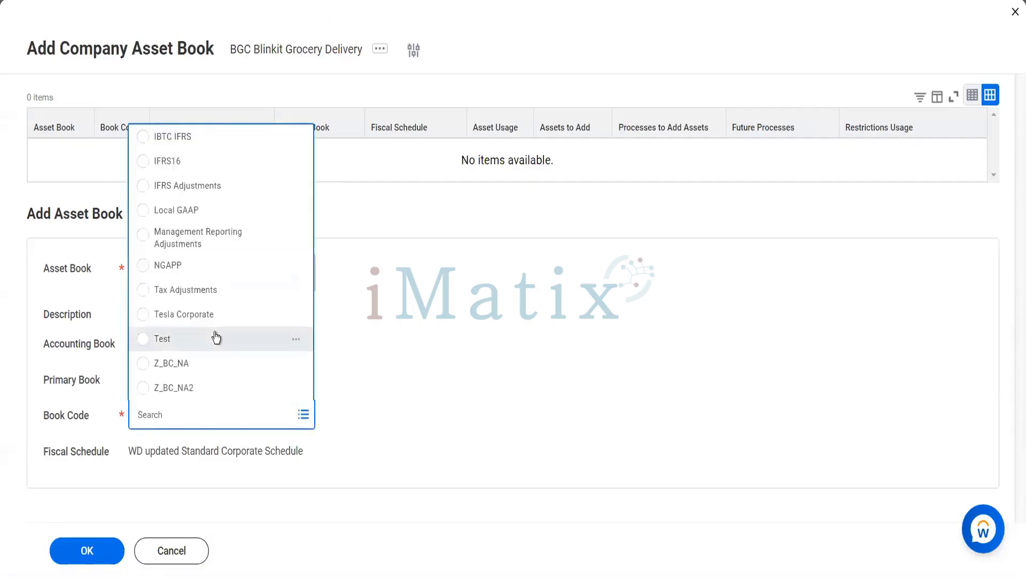
pyautogui.click(216, 337)
pyautogui.click(230, 414)
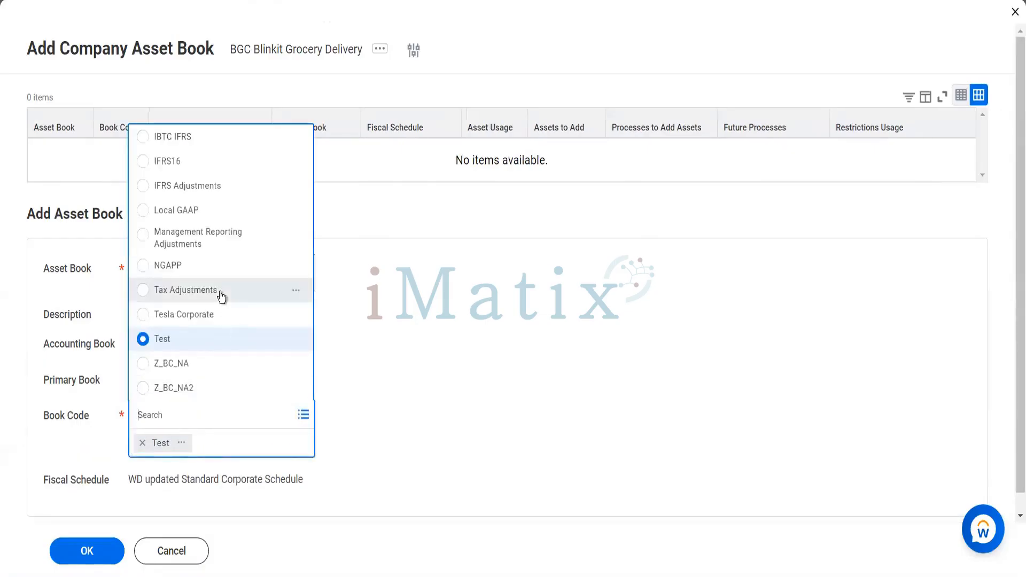
pyautogui.click(200, 214)
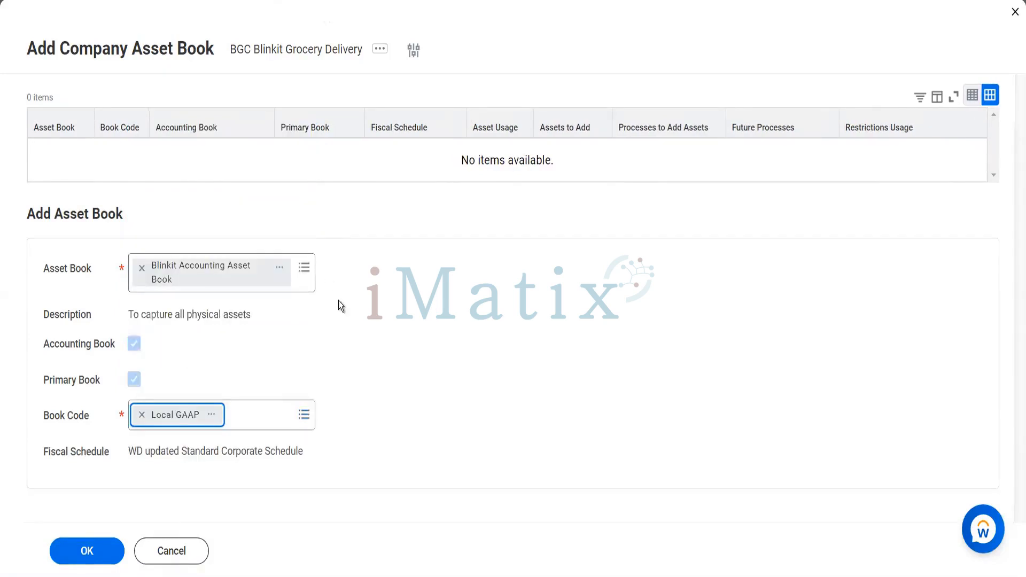
pyautogui.click(102, 544)
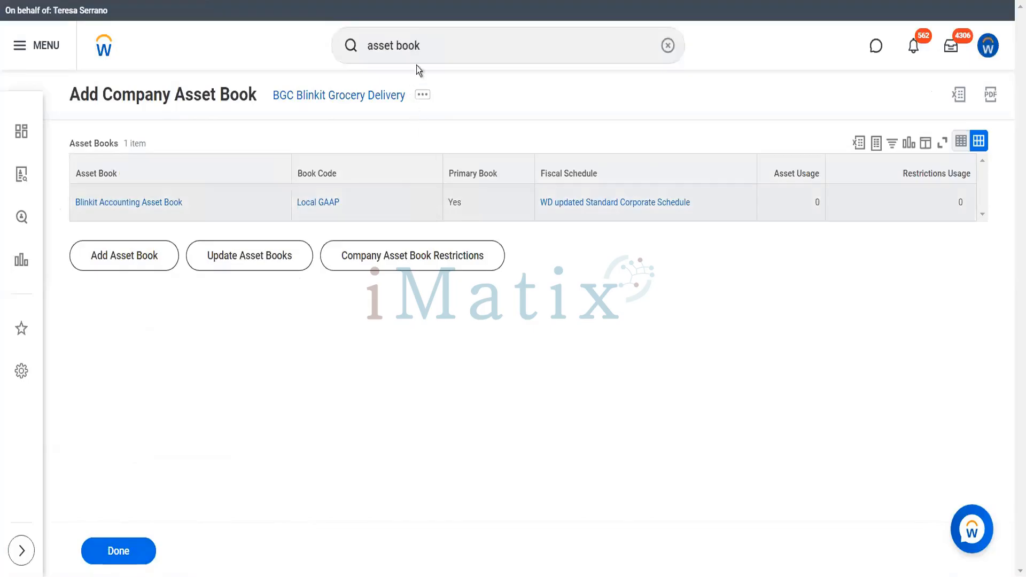
# Step: Start the Maintain Asset Book Rules task for the Accounting asset book
pyautogui.click(430, 45)
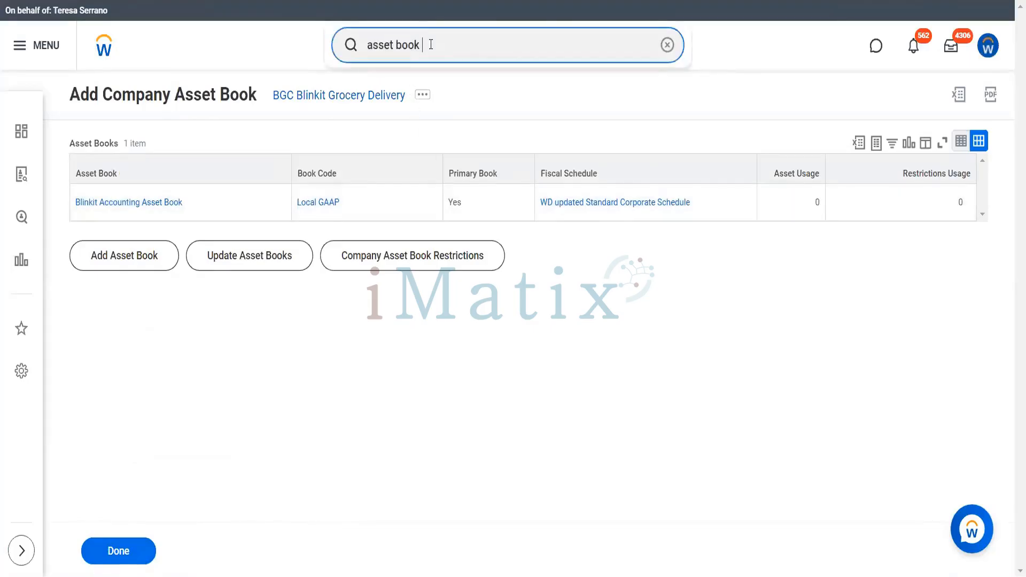
pyautogui.write('rules')
pyautogui.click(438, 105)
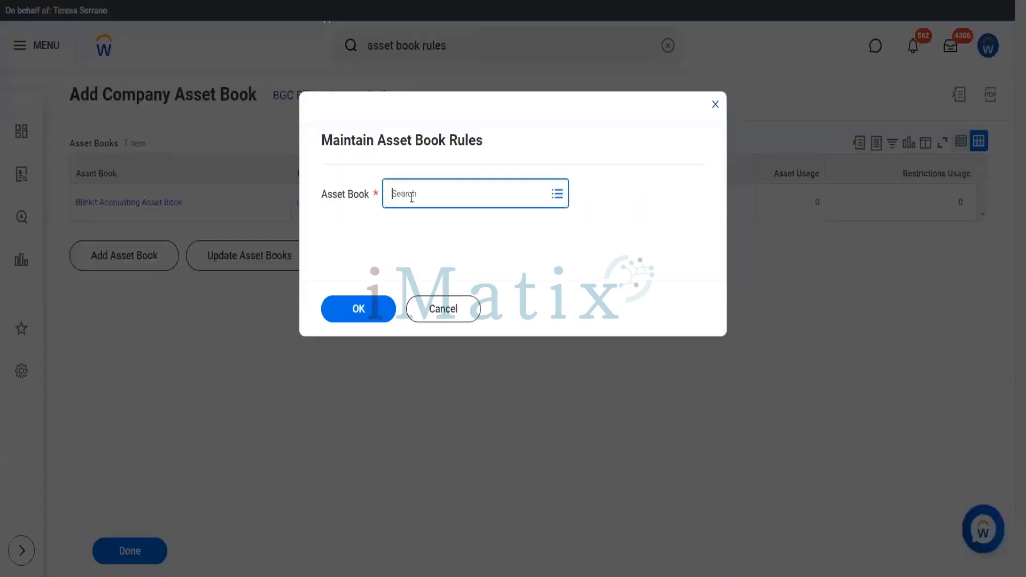
pyautogui.click(411, 198)
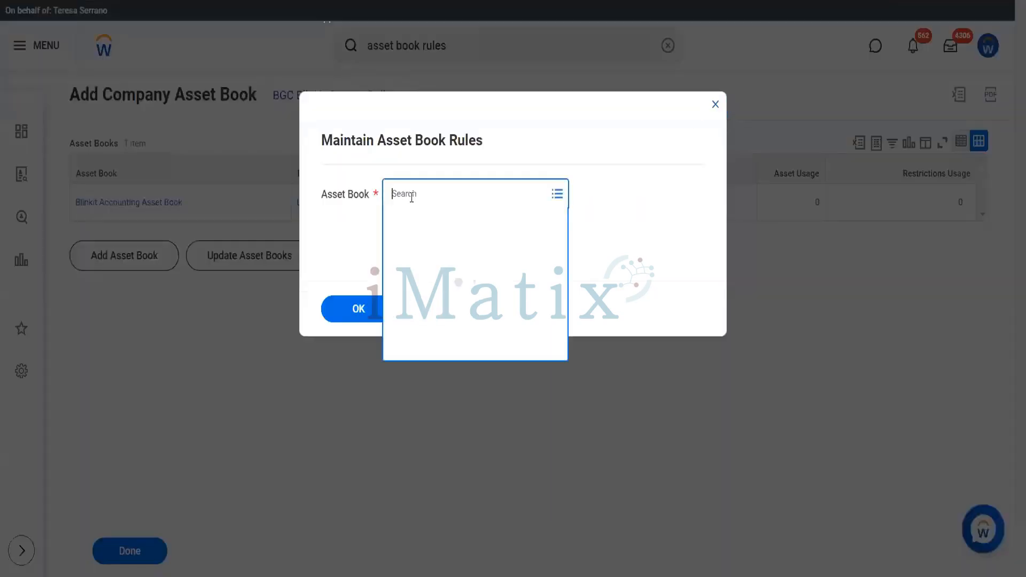
pyautogui.write('bli')
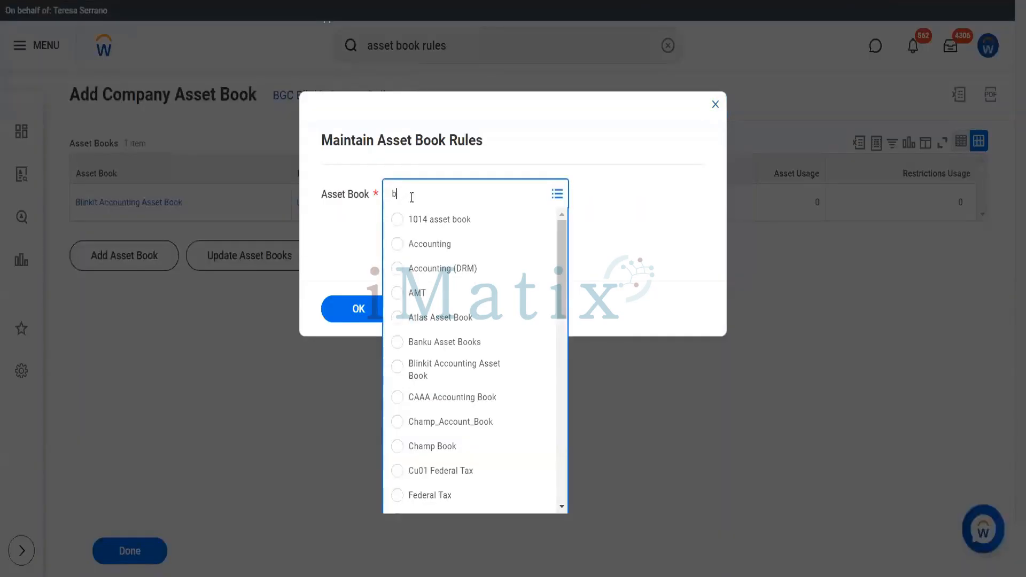
pyautogui.click(415, 244)
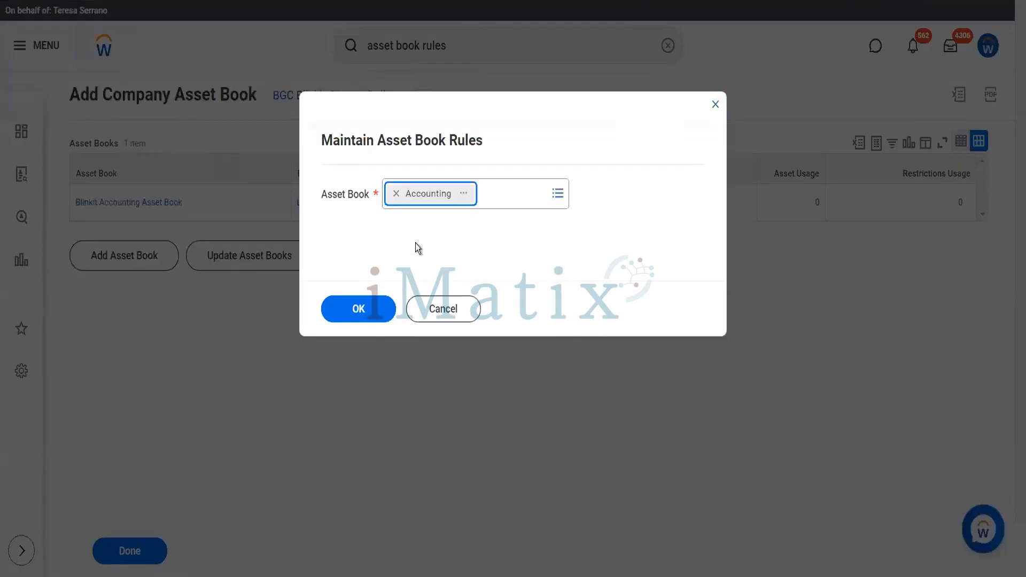
pyautogui.click(376, 304)
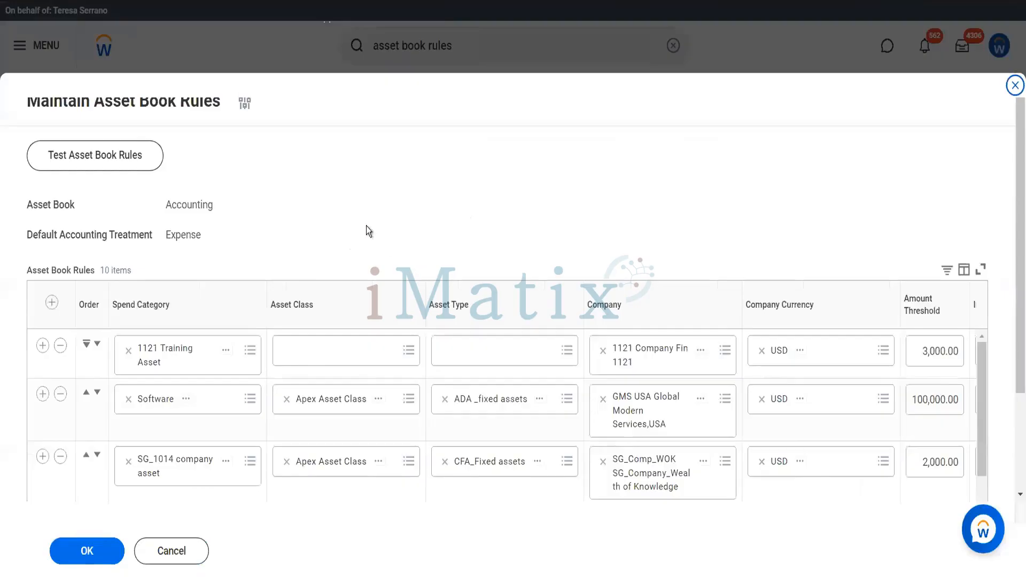
# Step: Delete the Software Chips rule for BGC Blinkit Grocery Delivery from the Accounting asset book and save the rules
pyautogui.scroll(-8, 306, 334)
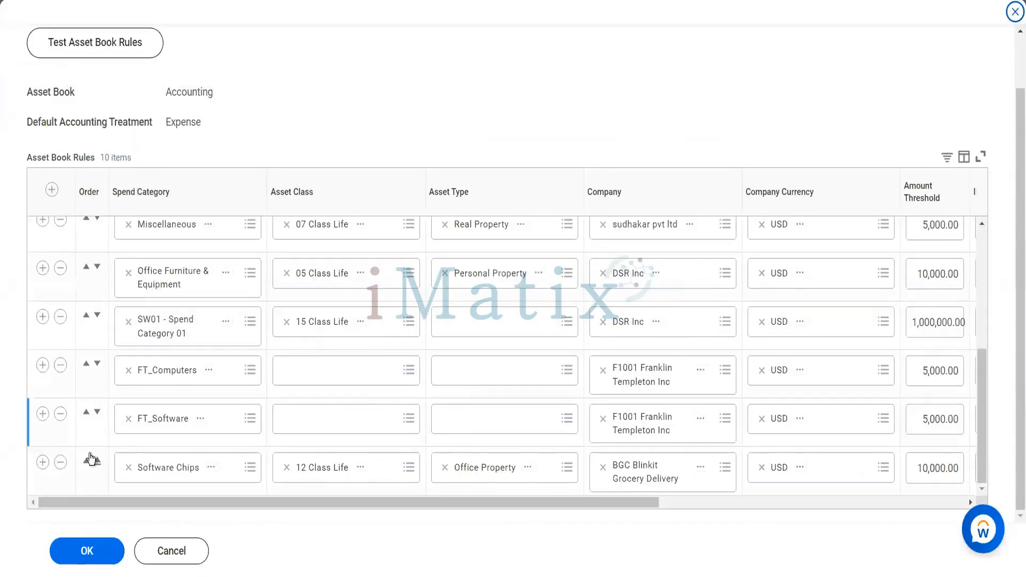
pyautogui.click(61, 463)
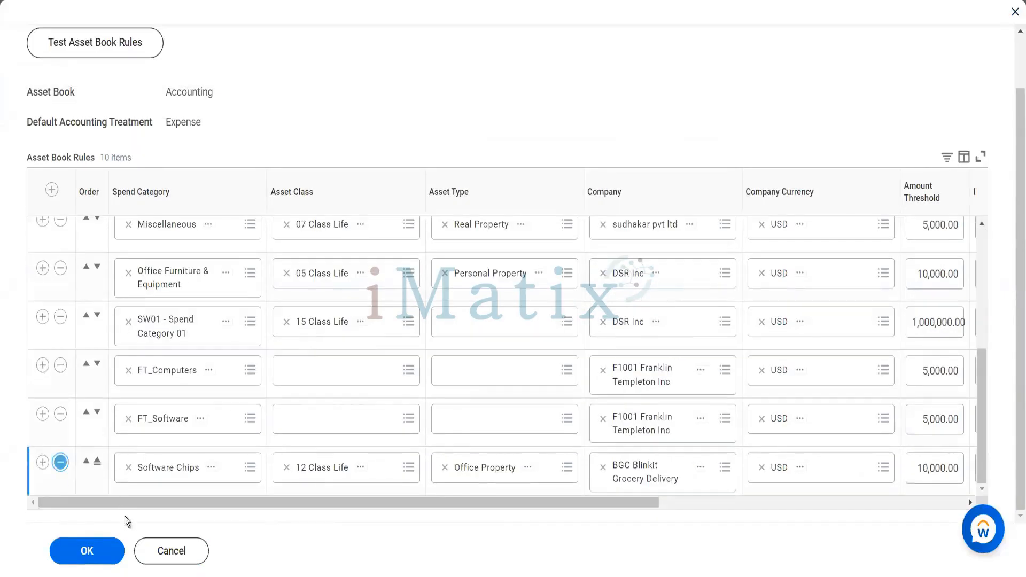
pyautogui.click(84, 556)
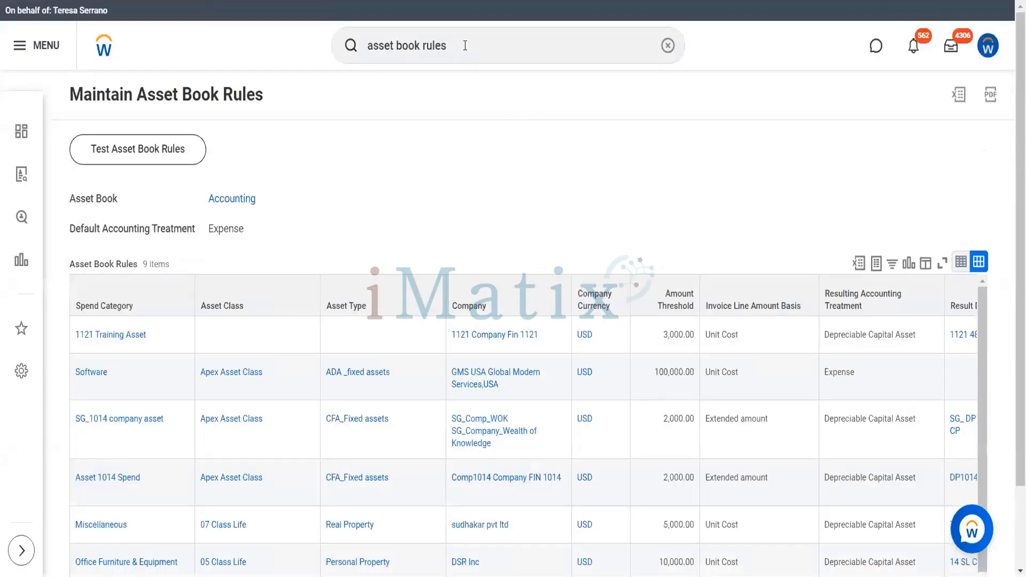
# Step: Start the Maintain Asset Book Rules task again, this time for the Blinkit Accounting Asset Book
pyautogui.click(464, 45)
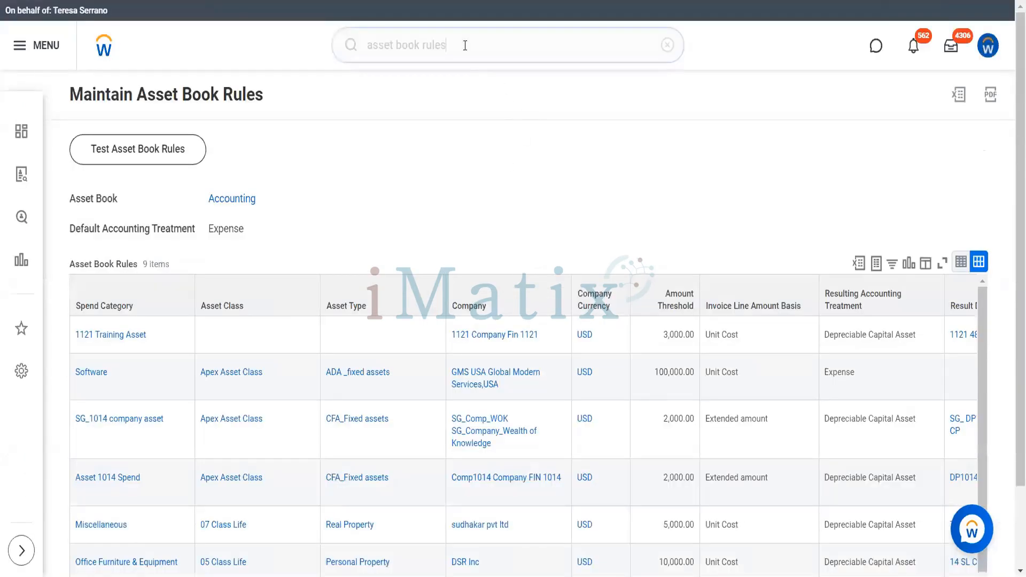
pyautogui.press('BackSpace')
pyautogui.write('e')
pyautogui.press('BackSpace')
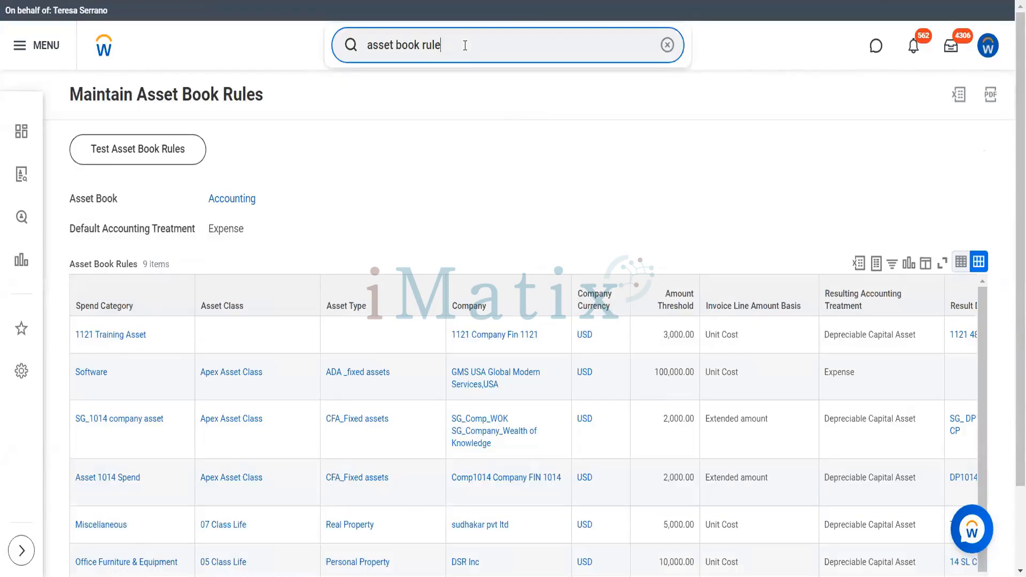
pyautogui.write('s')
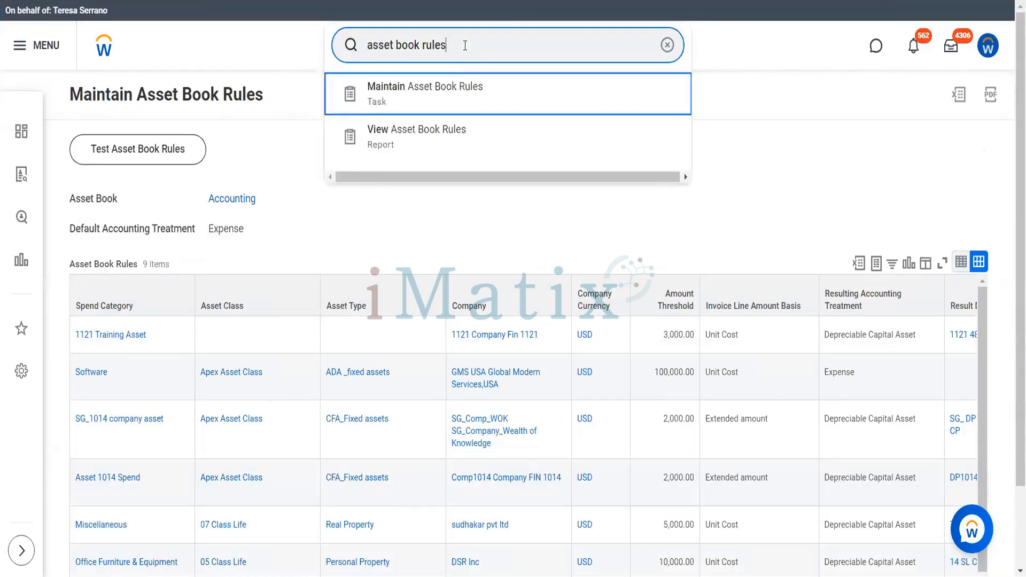
pyautogui.press('Return')
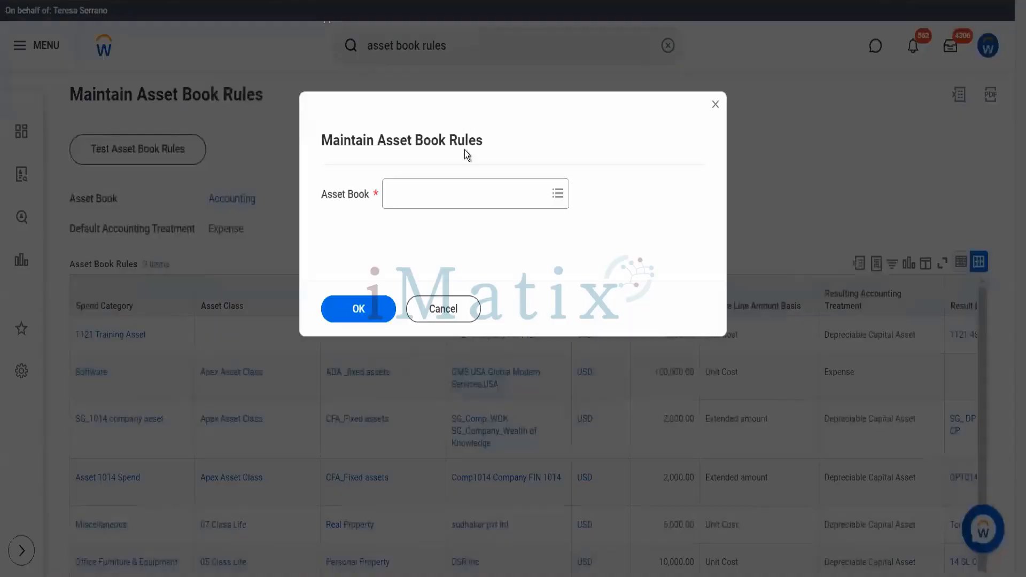
pyautogui.click(470, 193)
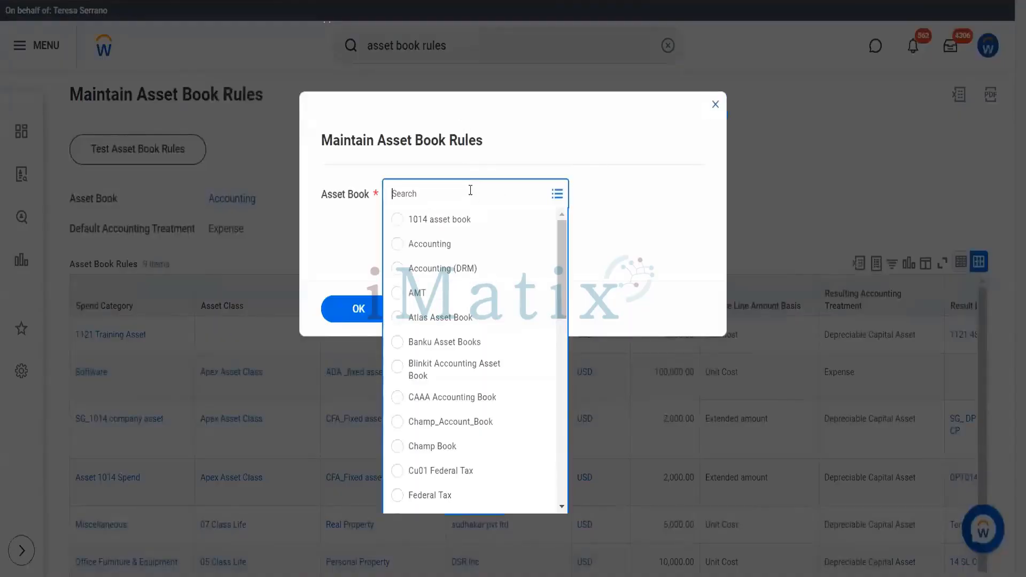
pyautogui.write('blinkit')
pyautogui.click(458, 229)
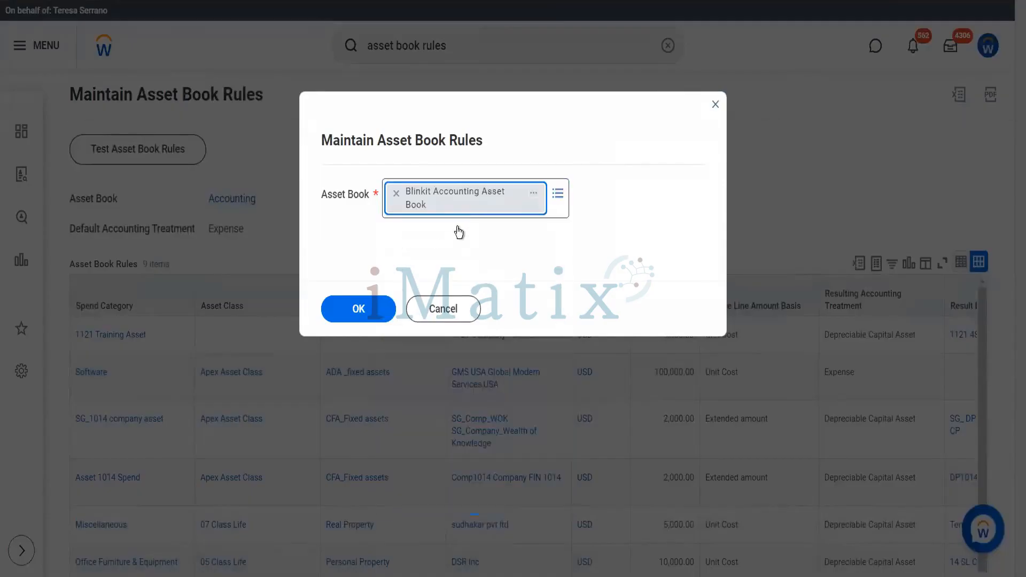
pyautogui.click(361, 310)
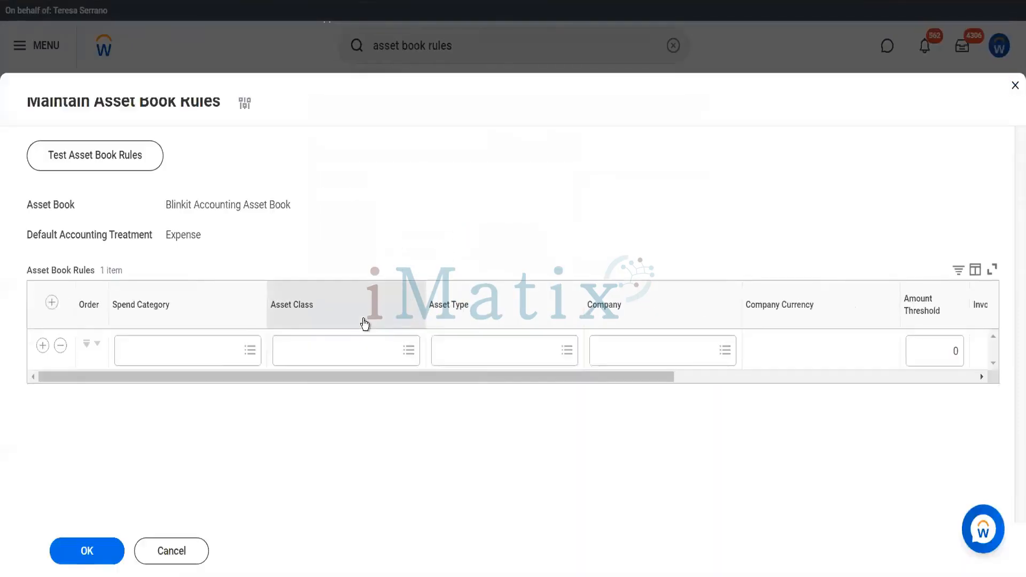
# Step: Set the new rule's spend category to Software Chips and its asset class to 12 Class Life
pyautogui.click(364, 324)
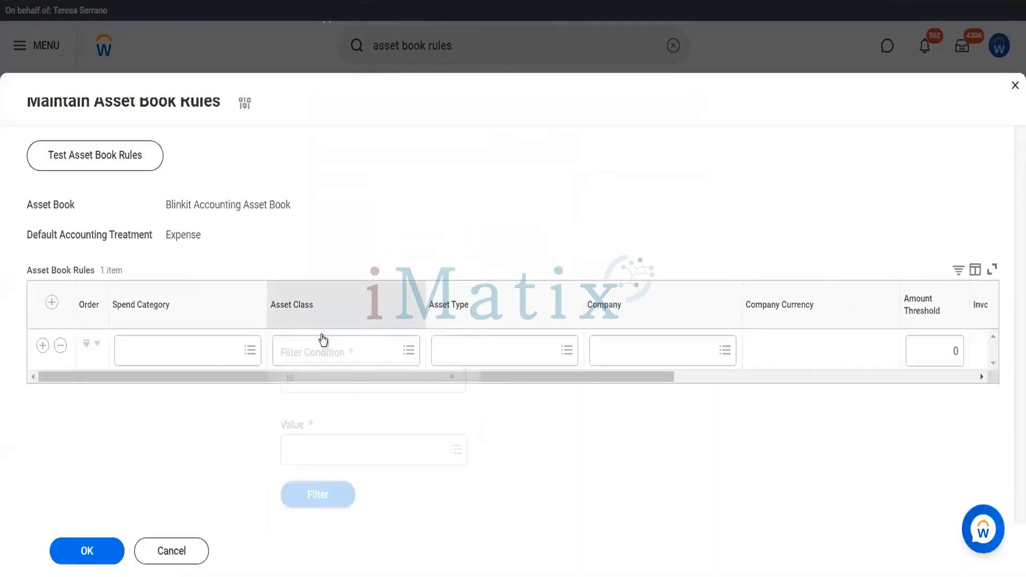
pyautogui.click(199, 360)
pyautogui.write('chips')
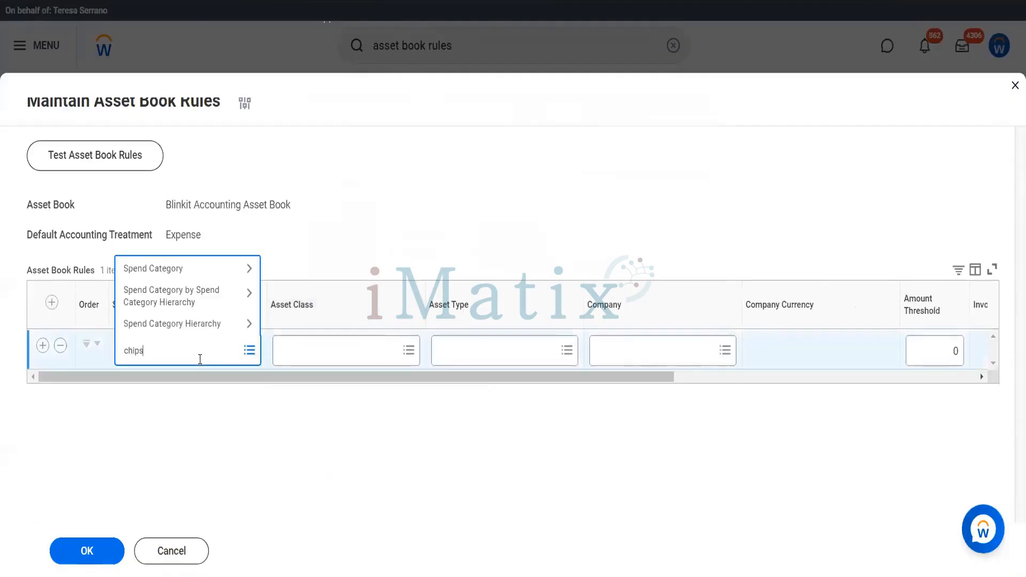
pyautogui.press('Return')
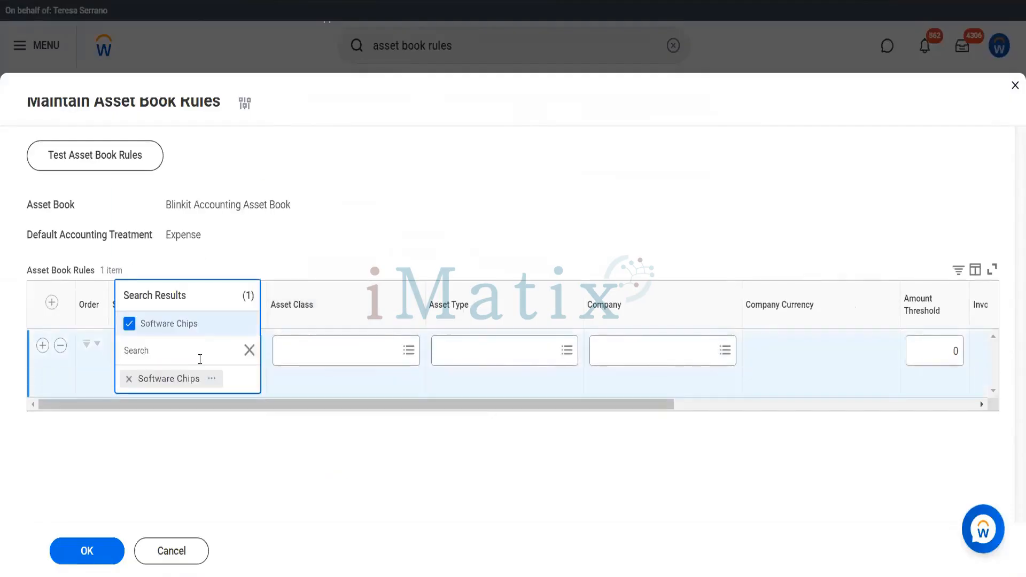
pyautogui.click(300, 349)
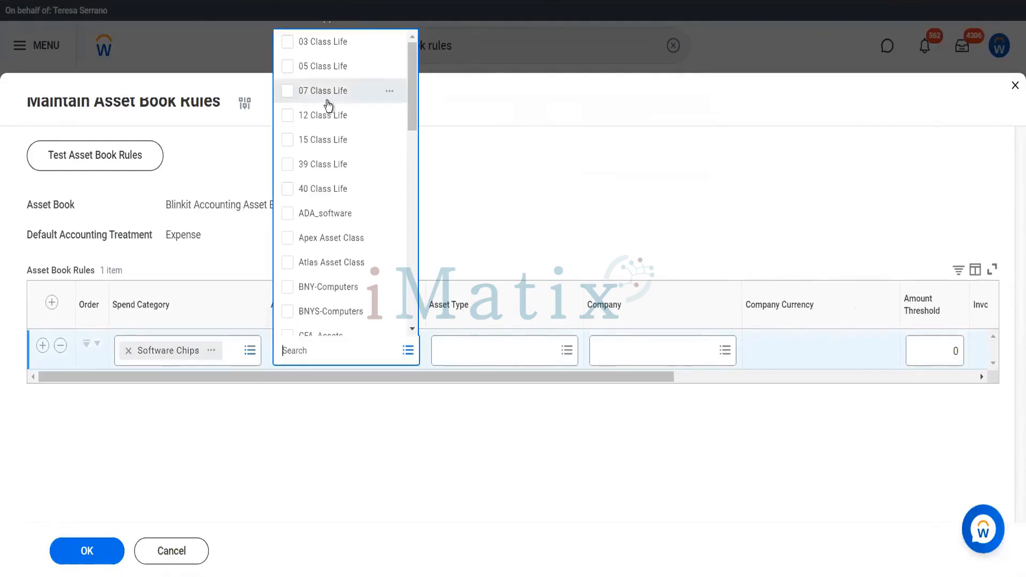
# Step: Set the rule's asset type to Office Property and its company to BGC Blinkit Grocery Delivery
pyautogui.click(479, 350)
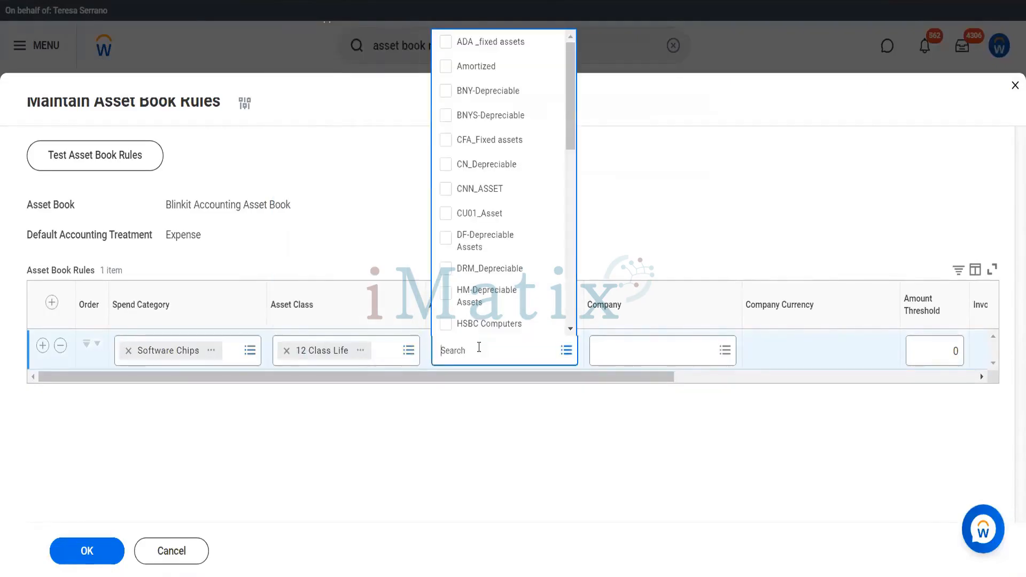
pyautogui.write('office')
pyautogui.press('Return')
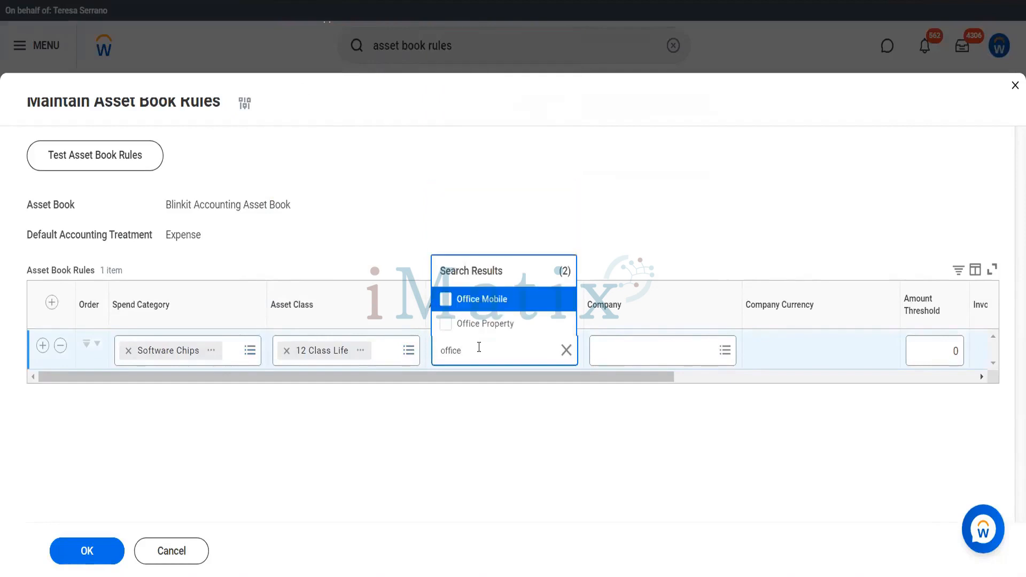
pyautogui.click(493, 325)
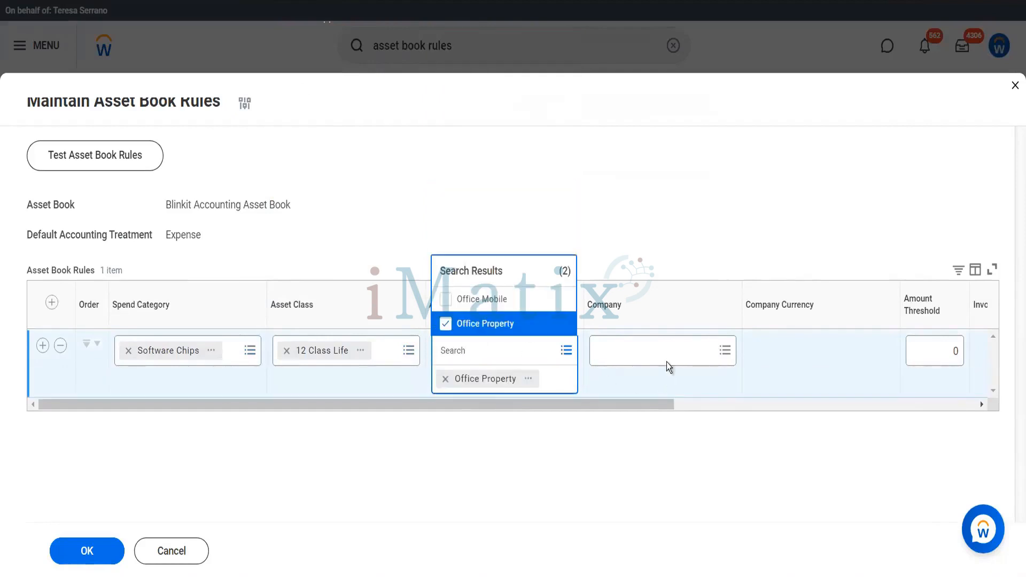
pyautogui.click(667, 359)
pyautogui.write('bgc')
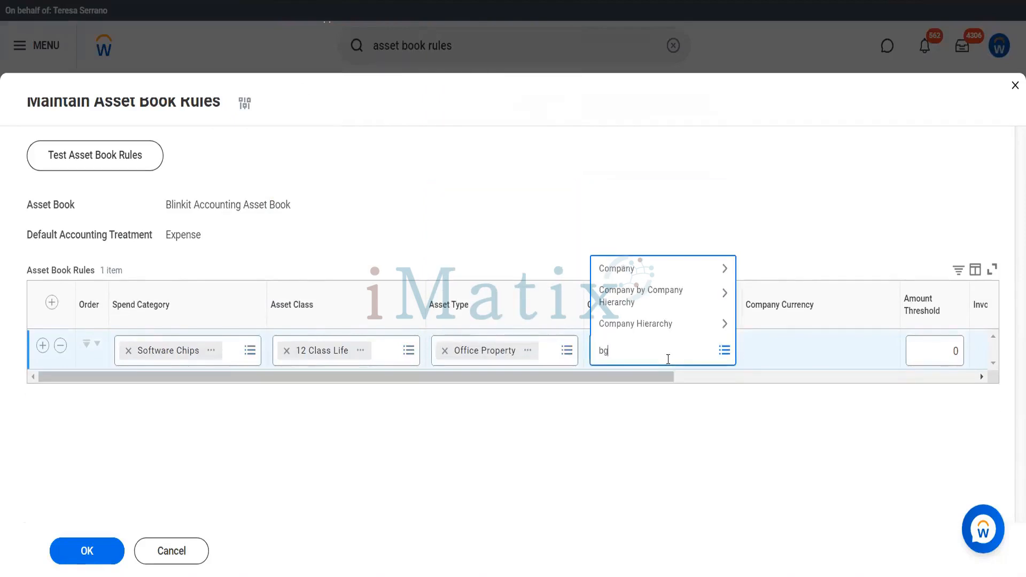
pyautogui.press('Return')
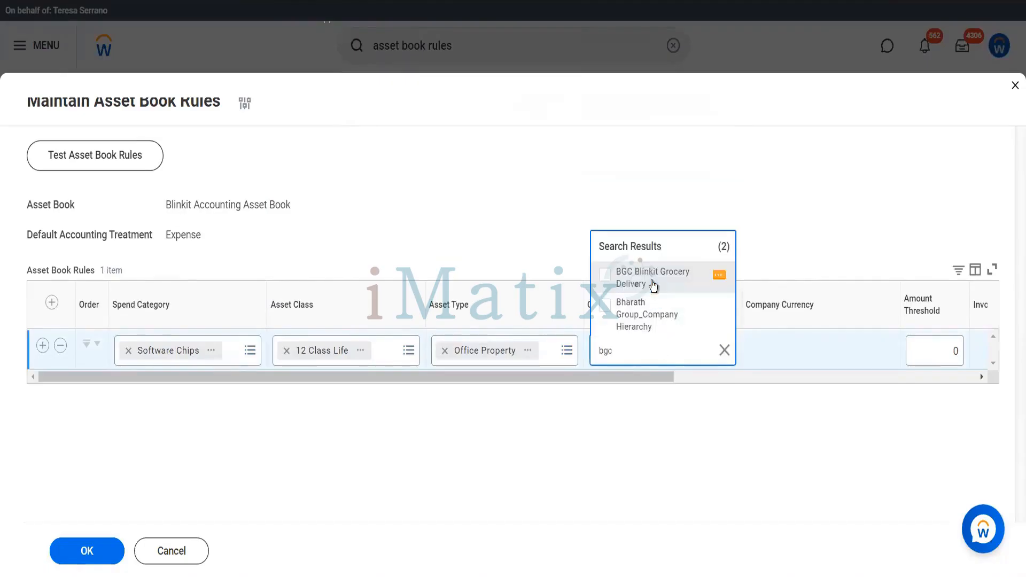
pyautogui.click(652, 279)
pyautogui.click(720, 424)
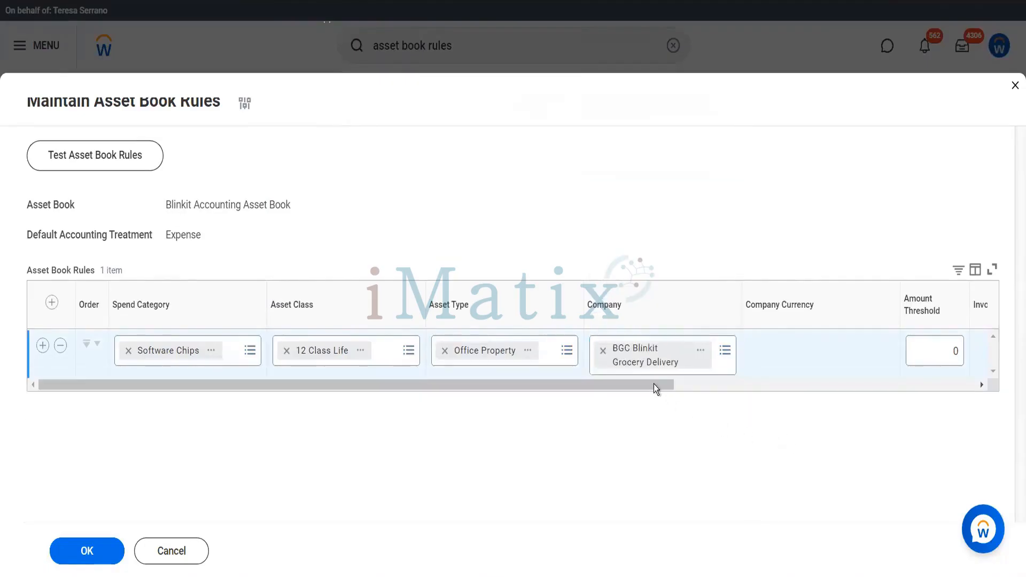
# Step: Set the rule's amount threshold to 10,000 and its invoice line amount basis to Extended amount
pyautogui.moveTo(652, 384); pyautogui.dragTo(758, 392)
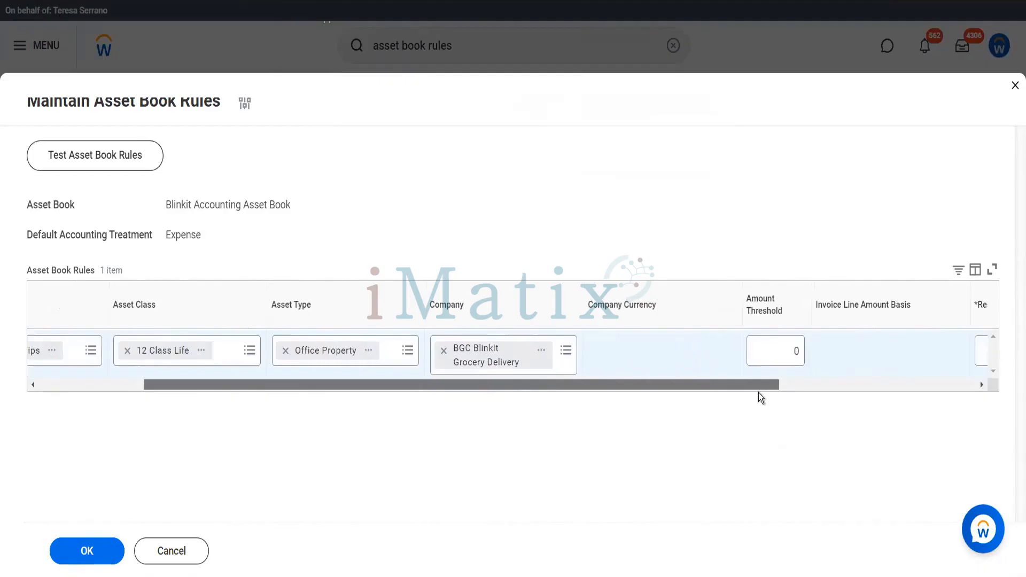
pyautogui.click(773, 358)
pyautogui.write('10,00')
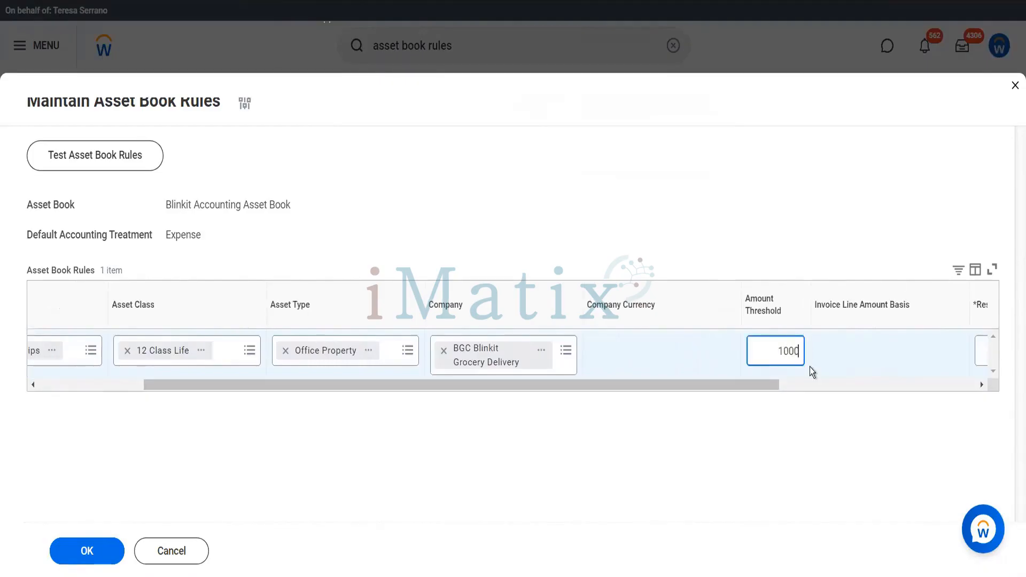
pyautogui.write('0')
pyautogui.press('Tab')
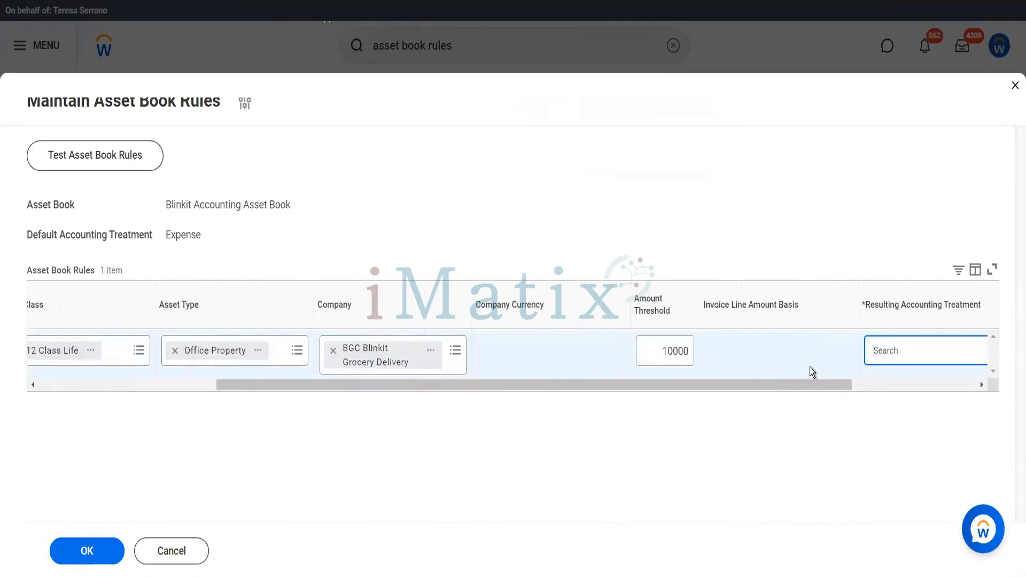
pyautogui.moveTo(644, 363)
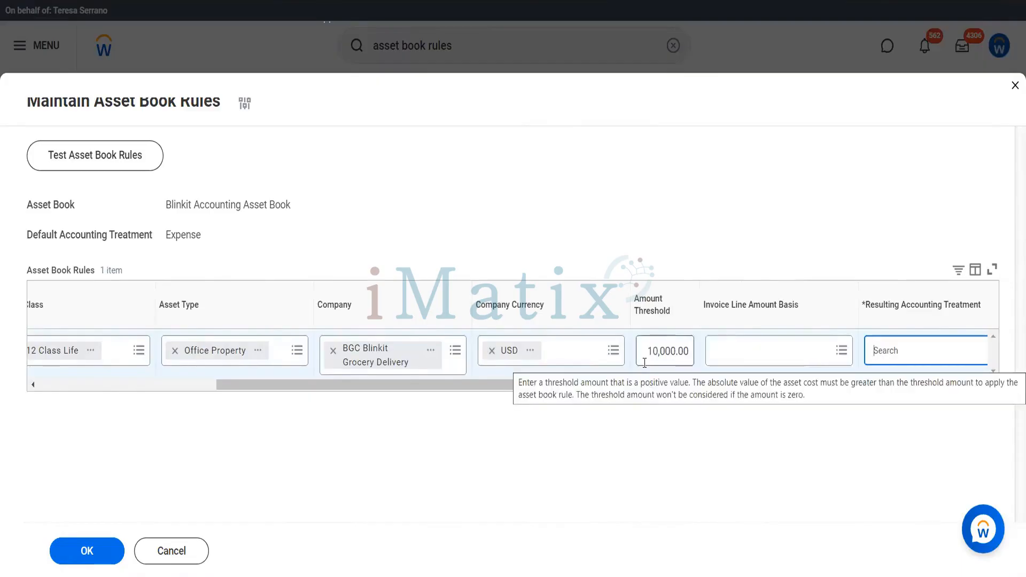
pyautogui.click(756, 365)
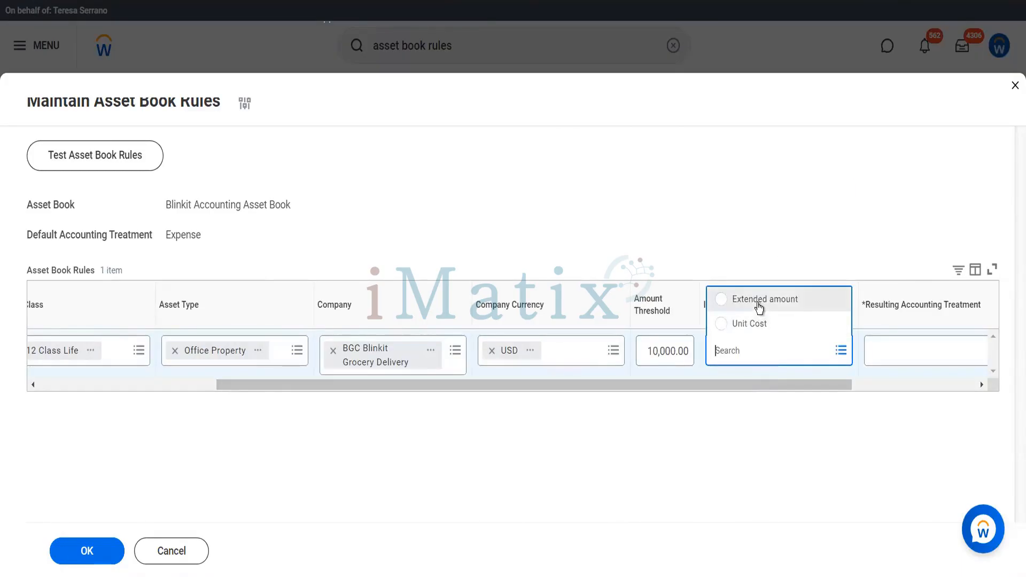
pyautogui.click(758, 304)
# Step: Choose Depreciable Capital Asset as the rule's resulting accounting treatment
pyautogui.moveTo(834, 386); pyautogui.dragTo(887, 394)
pyautogui.click(828, 349)
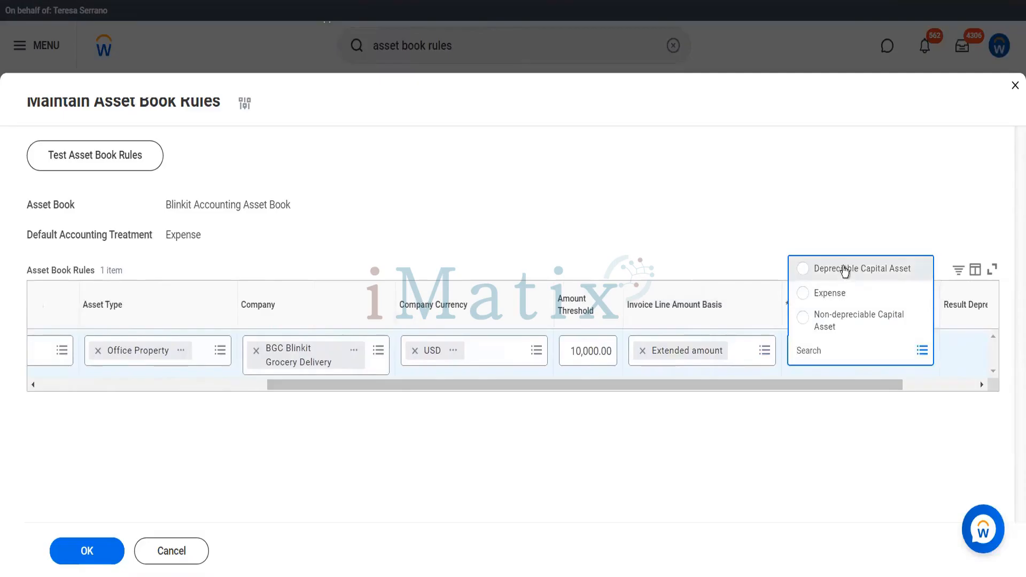
pyautogui.click(844, 270)
# Step: Set the rule's result depreciation profile to 12 SL CURR
pyautogui.click(915, 390)
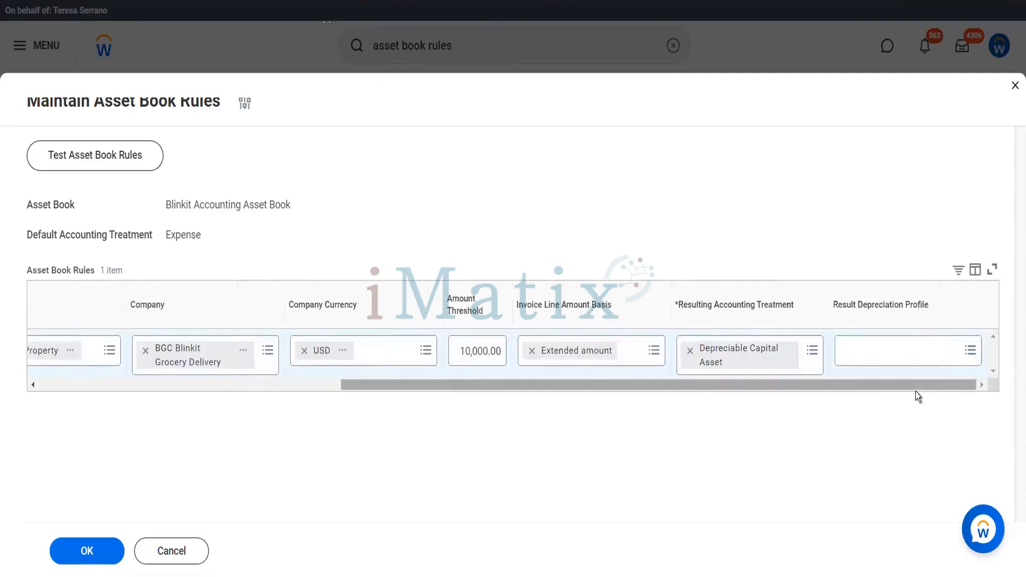
pyautogui.click(881, 359)
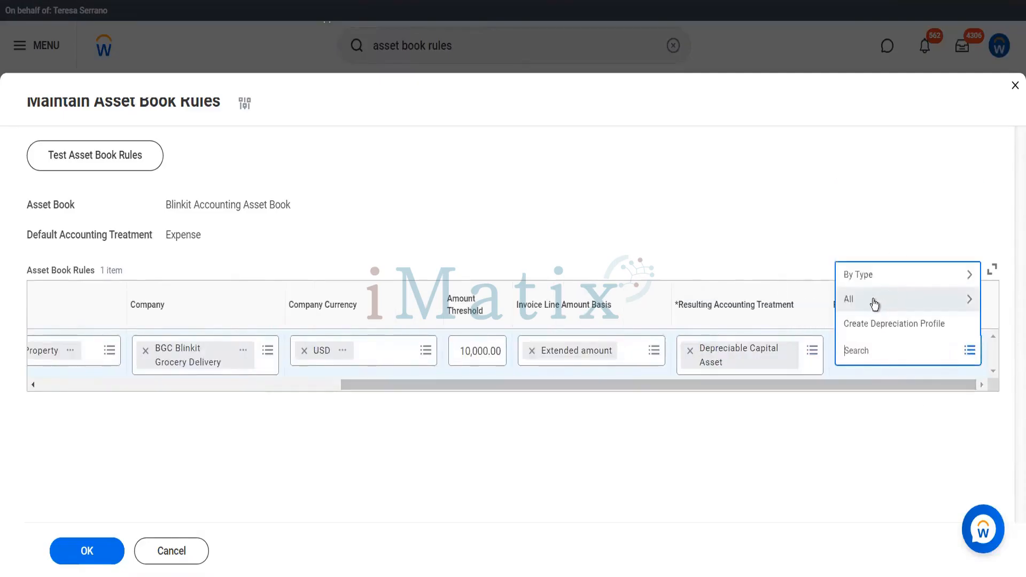
pyautogui.click(873, 299)
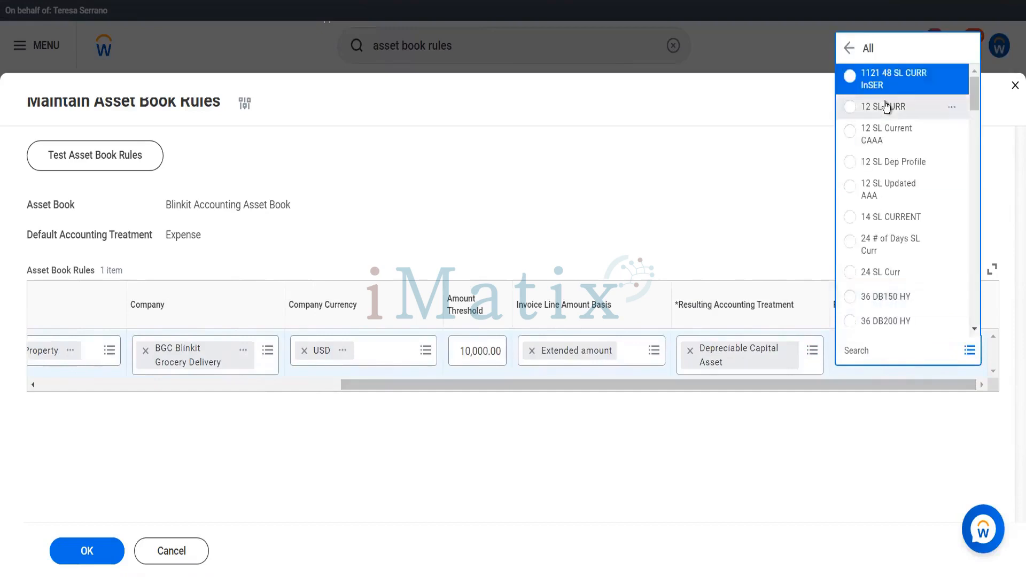
pyautogui.click(884, 107)
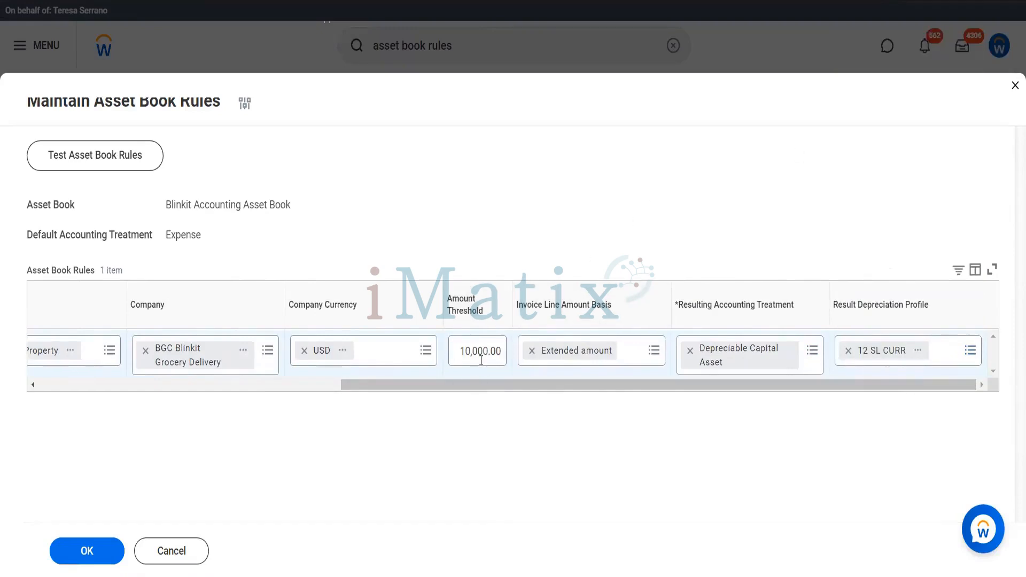
pyautogui.moveTo(480, 361)
pyautogui.click(219, 384)
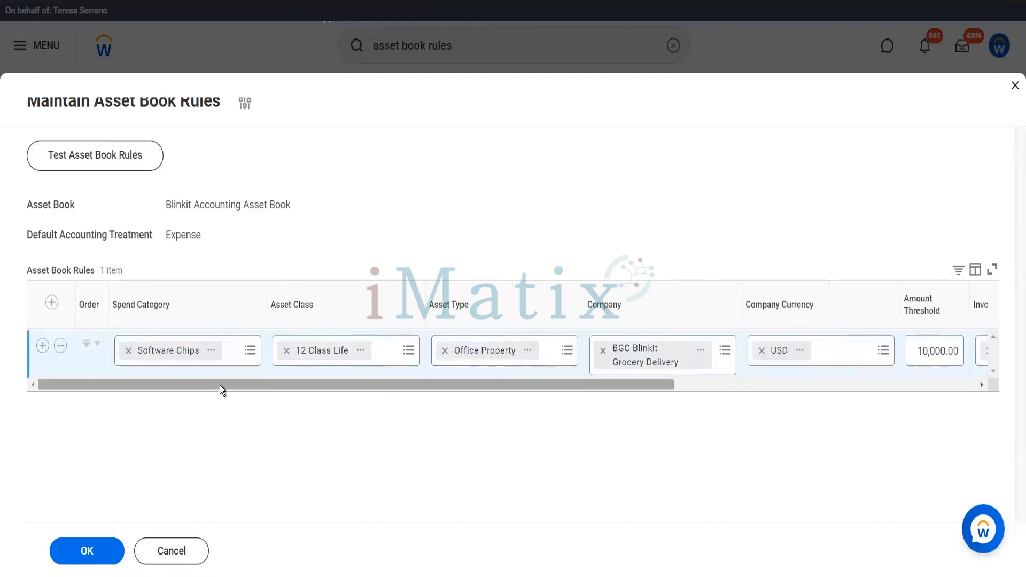
pyautogui.click(43, 345)
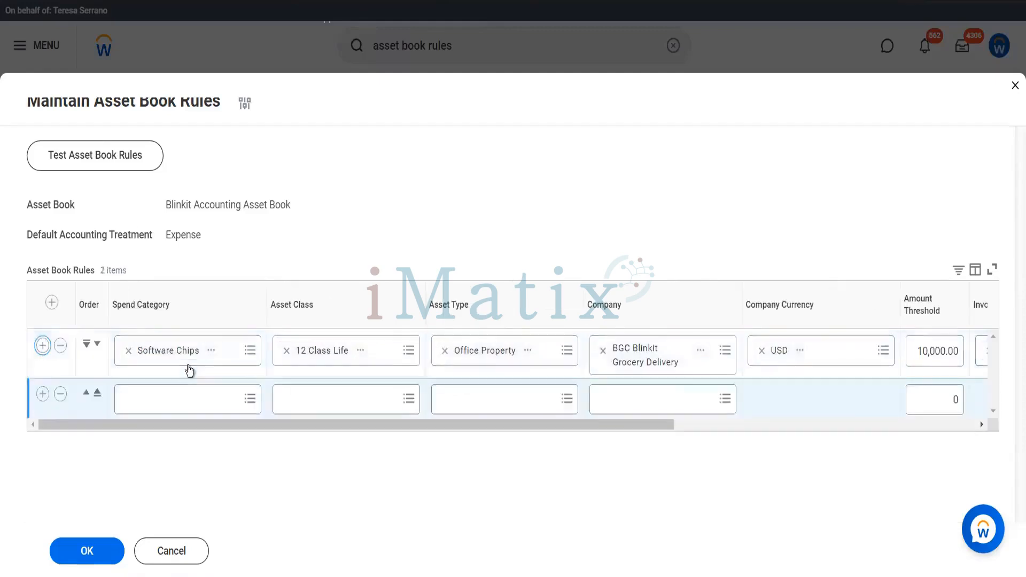
pyautogui.click(174, 397)
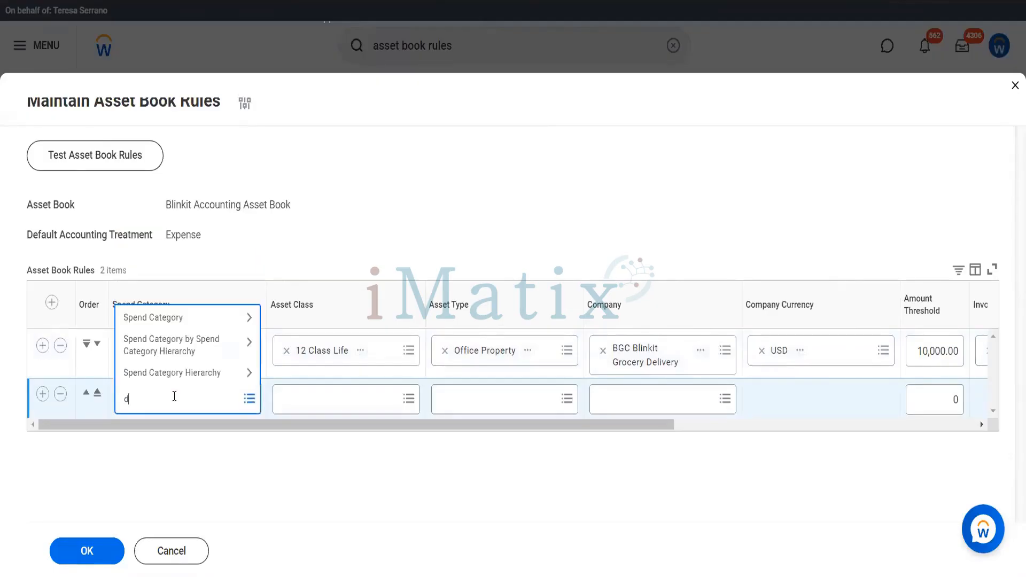
pyautogui.write('enter')
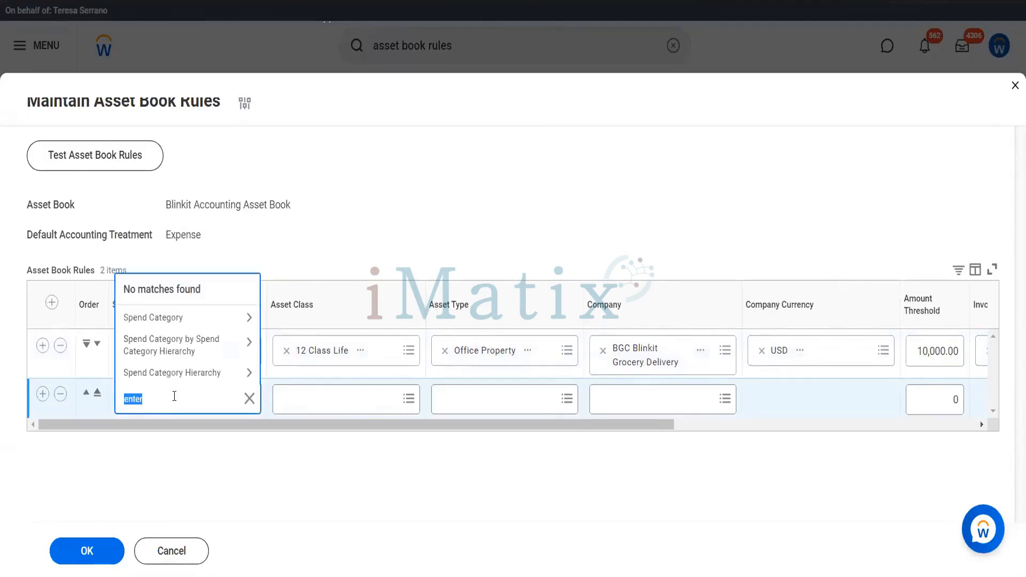
pyautogui.click(187, 321)
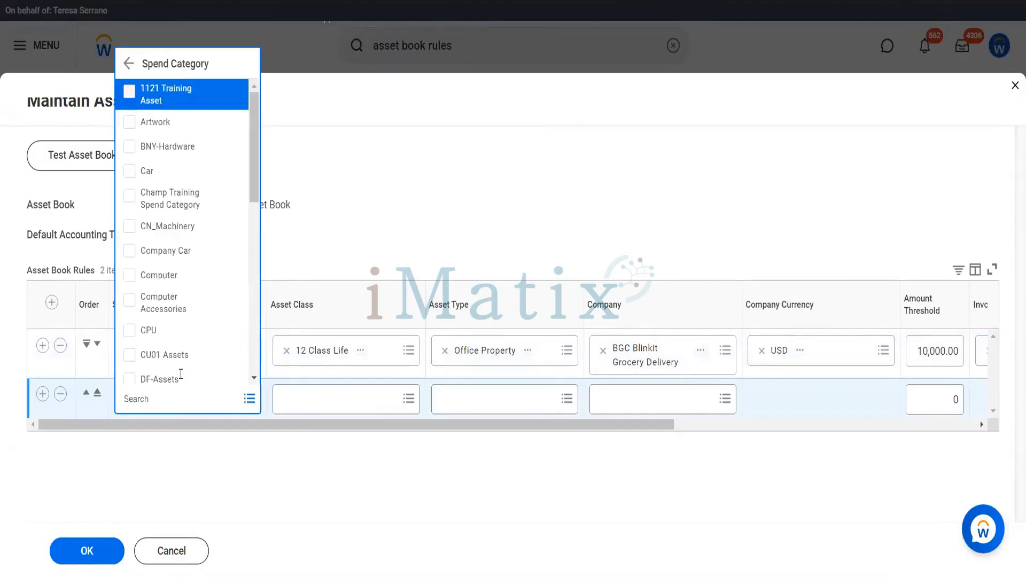
pyautogui.scroll(-5, 184, 302)
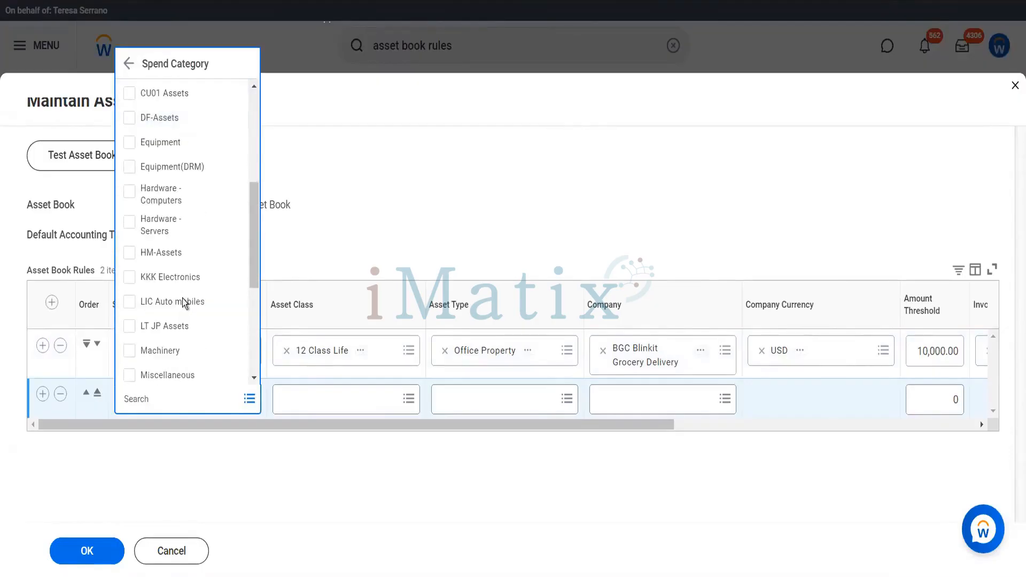
pyautogui.scroll(-5, 179, 304)
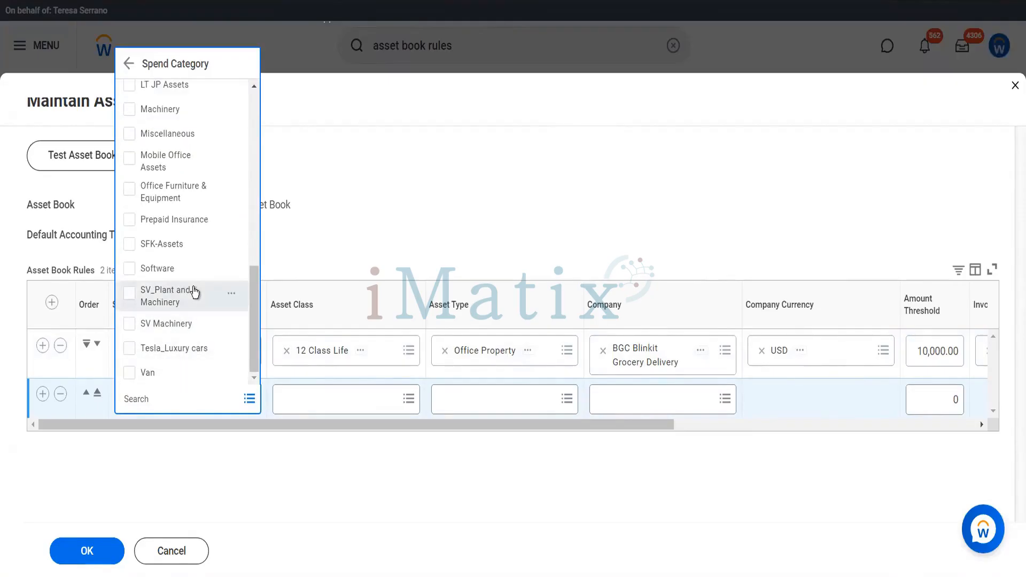
pyautogui.click(377, 210)
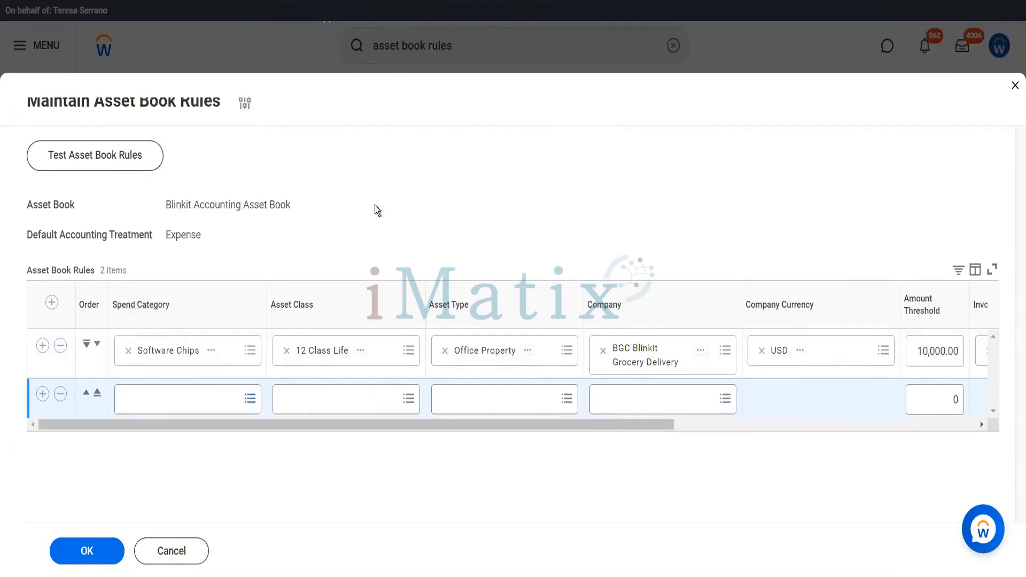
pyautogui.click(61, 395)
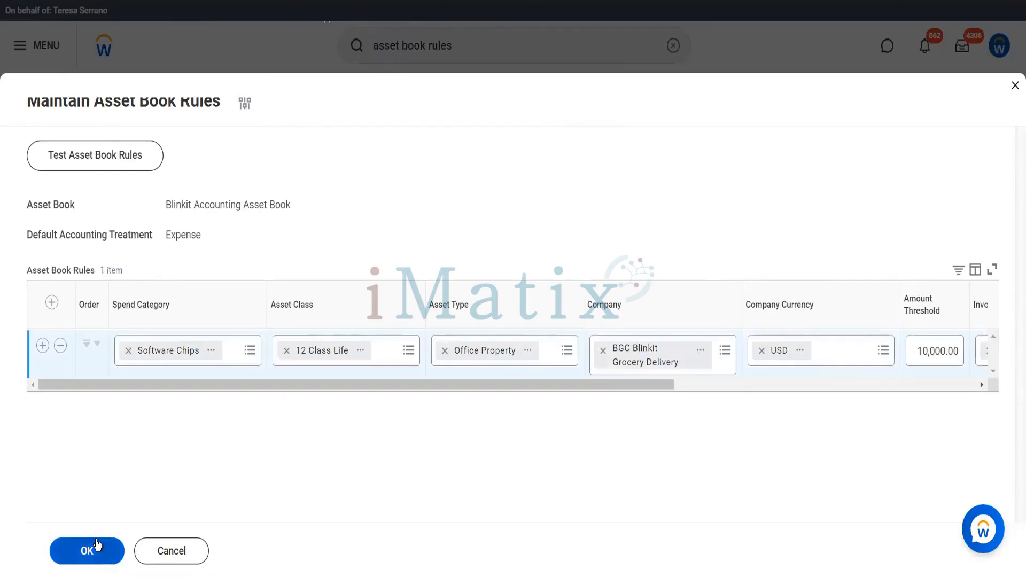
# Step: Save the asset book rules and open the rule test for the Blinkit Accounting Asset Book
pyautogui.click(95, 540)
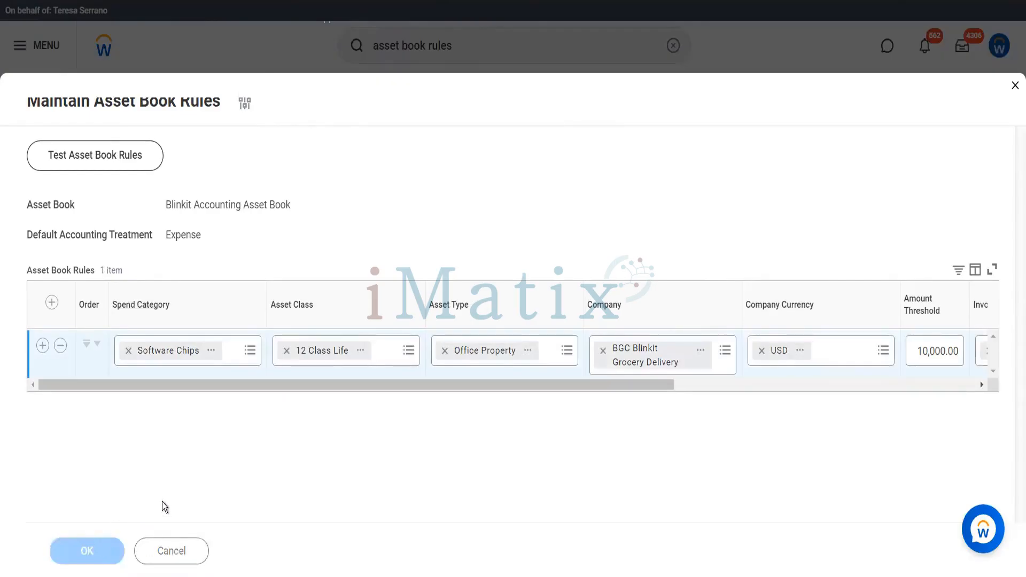
pyautogui.click(140, 153)
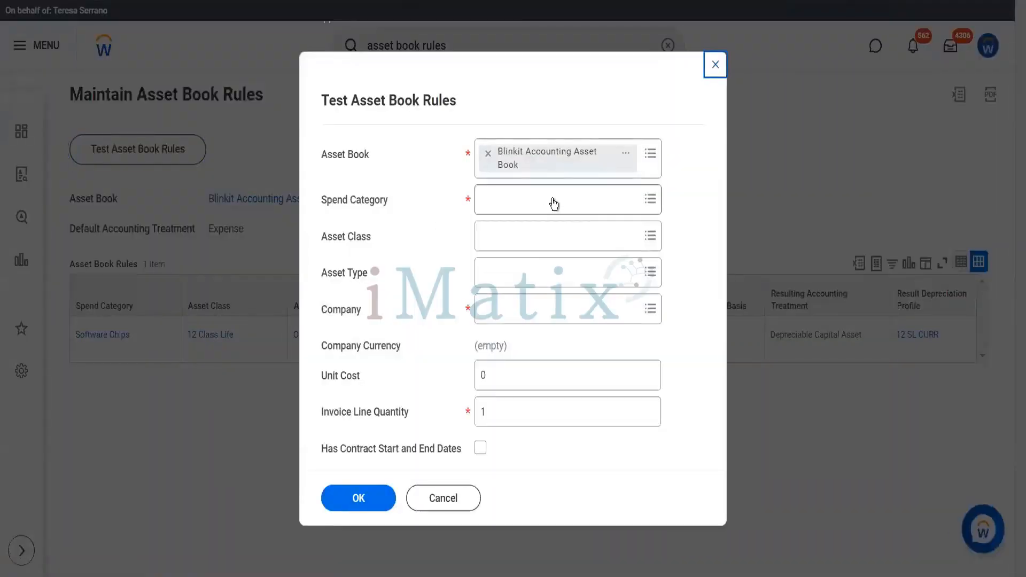
# Step: Set the test's spend category to Software Chips and its asset class to 12 Class Life
pyautogui.click(553, 204)
pyautogui.write('ch')
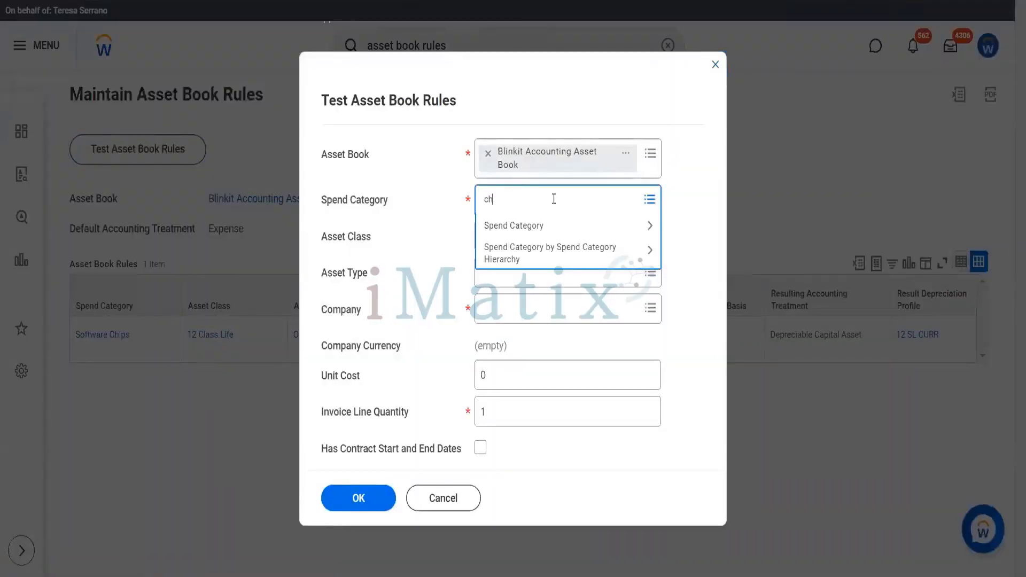
pyautogui.write('ips')
pyautogui.press('Return')
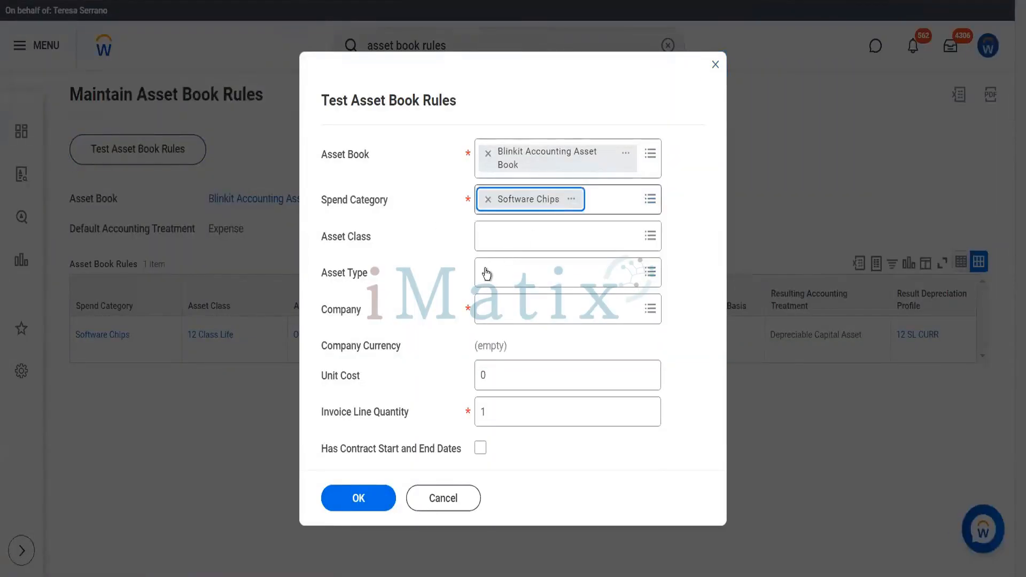
pyautogui.click(501, 246)
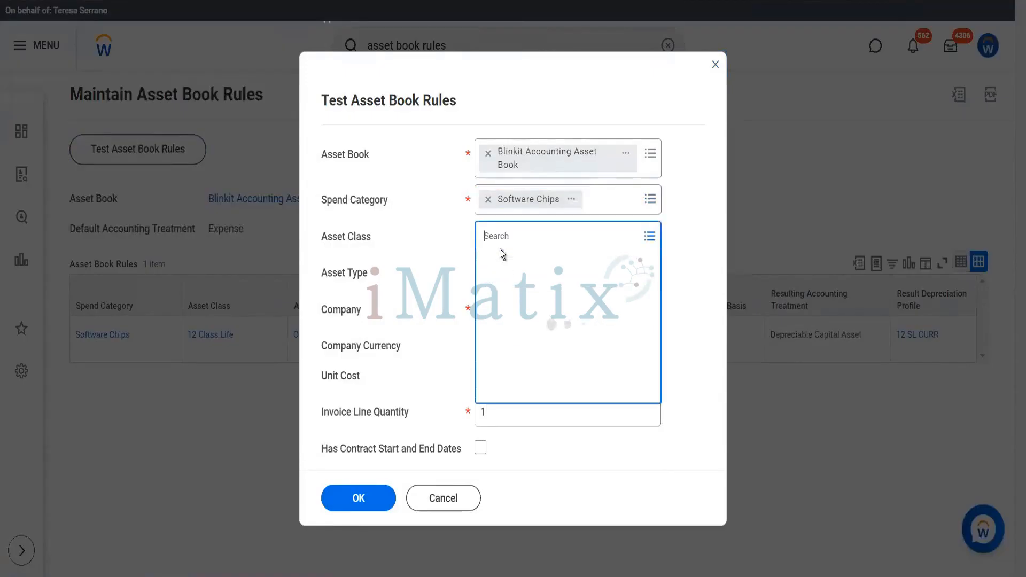
pyautogui.click(516, 334)
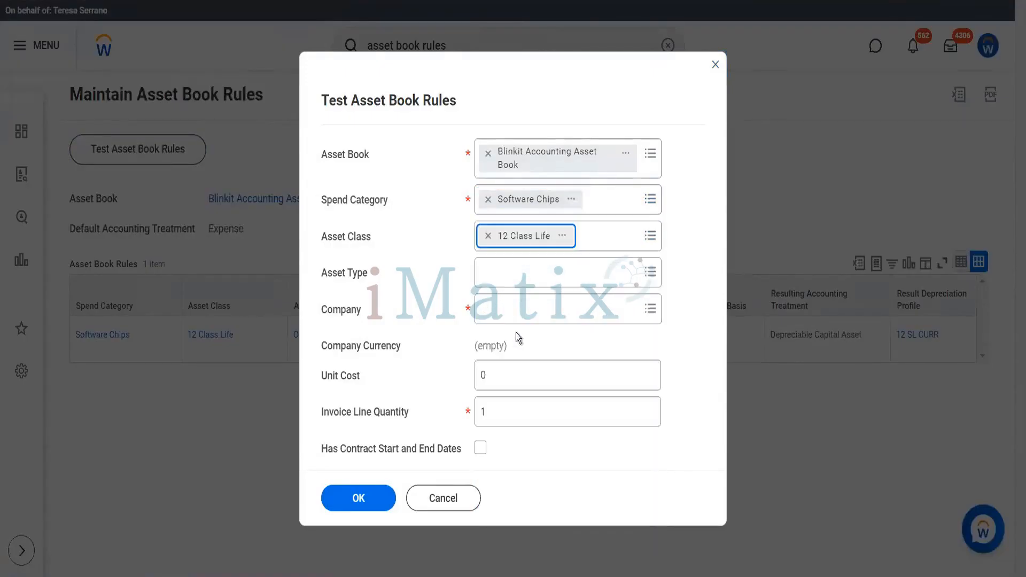
# Step: Set the test's asset type to Office Property and its company to BGC Blinkit Grocery Delivery
pyautogui.click(526, 267)
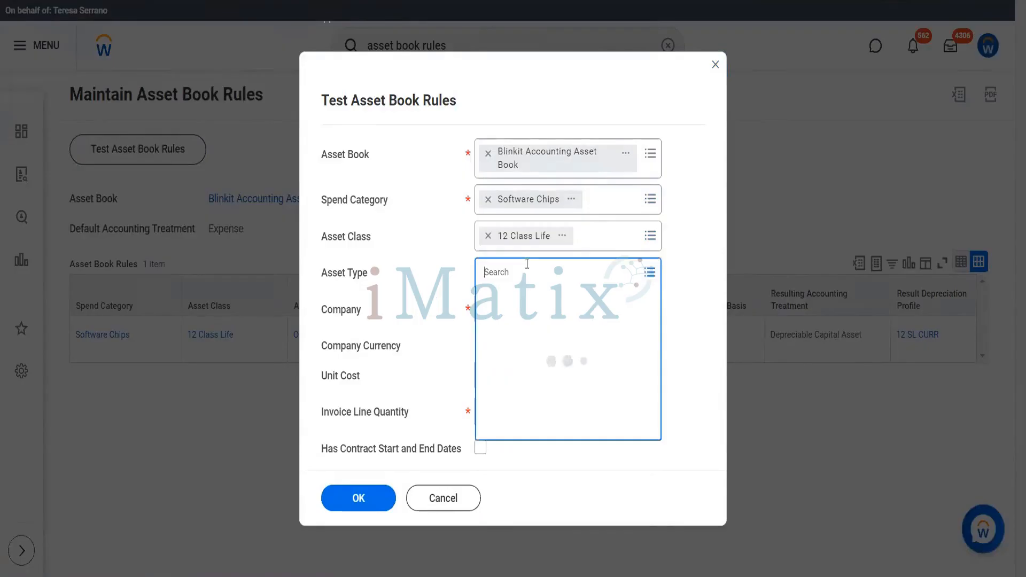
pyautogui.write('office')
pyautogui.press('Return')
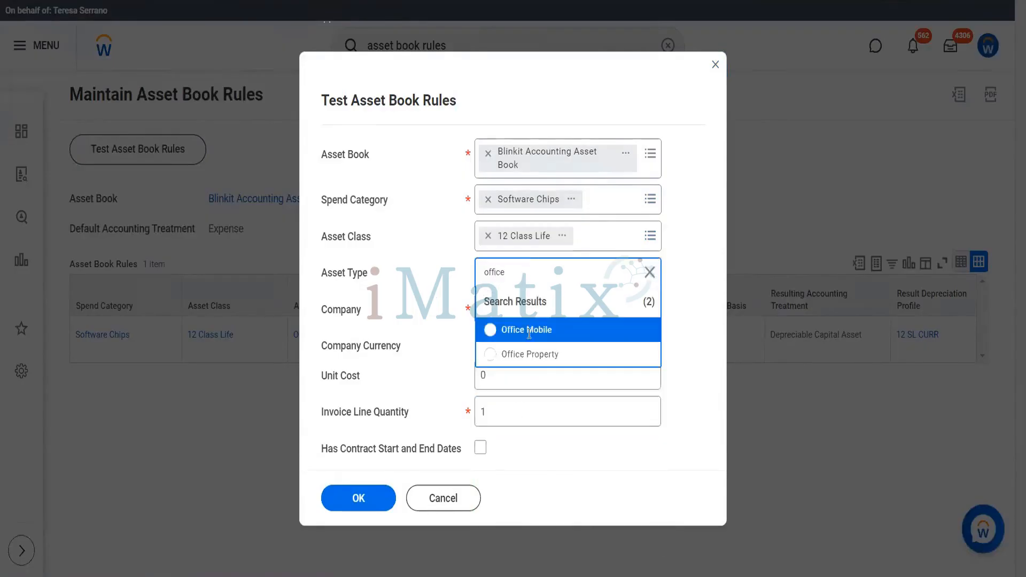
pyautogui.click(531, 357)
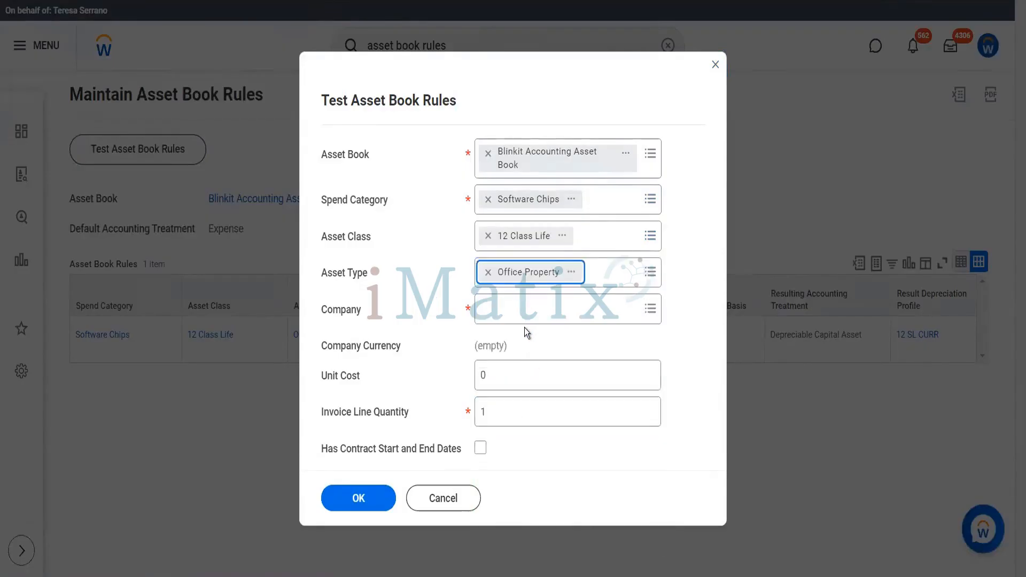
pyautogui.click(517, 310)
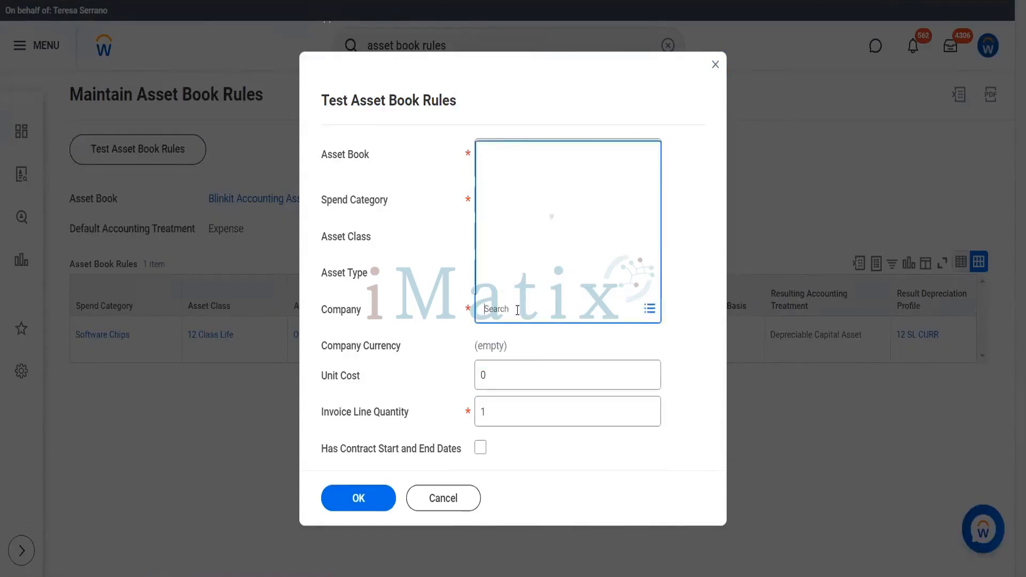
pyautogui.write('bgc')
pyautogui.press('Return')
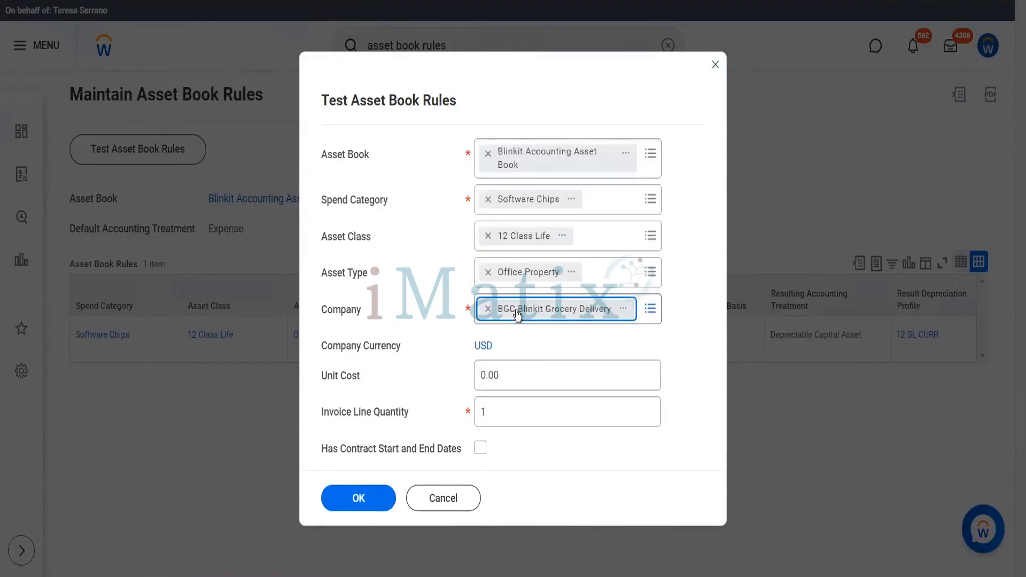
# Step: Run the asset book rule test with a unit cost of 5,000 and an invoice line quantity of 1
pyautogui.click(506, 374)
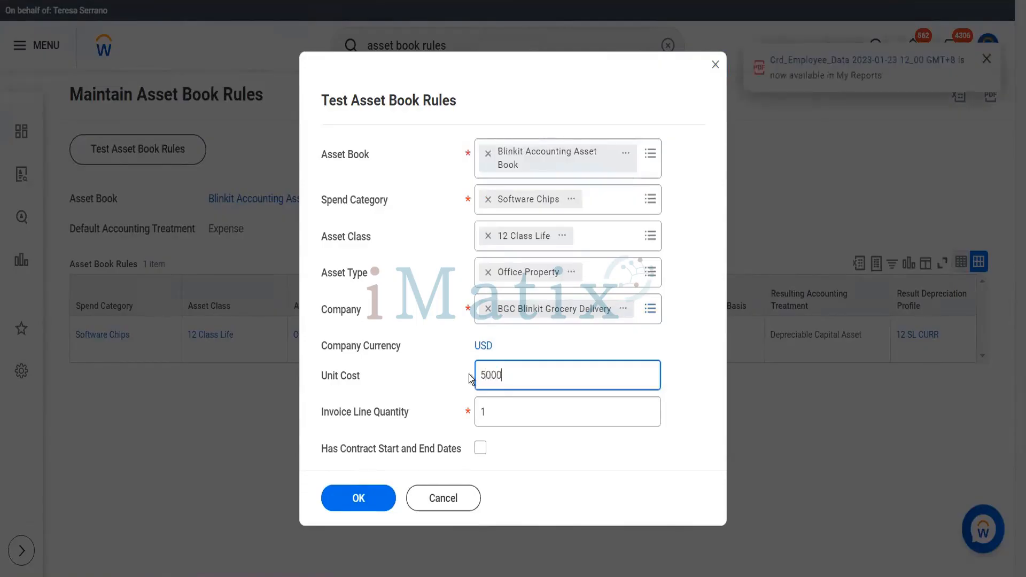
pyautogui.press('Tab')
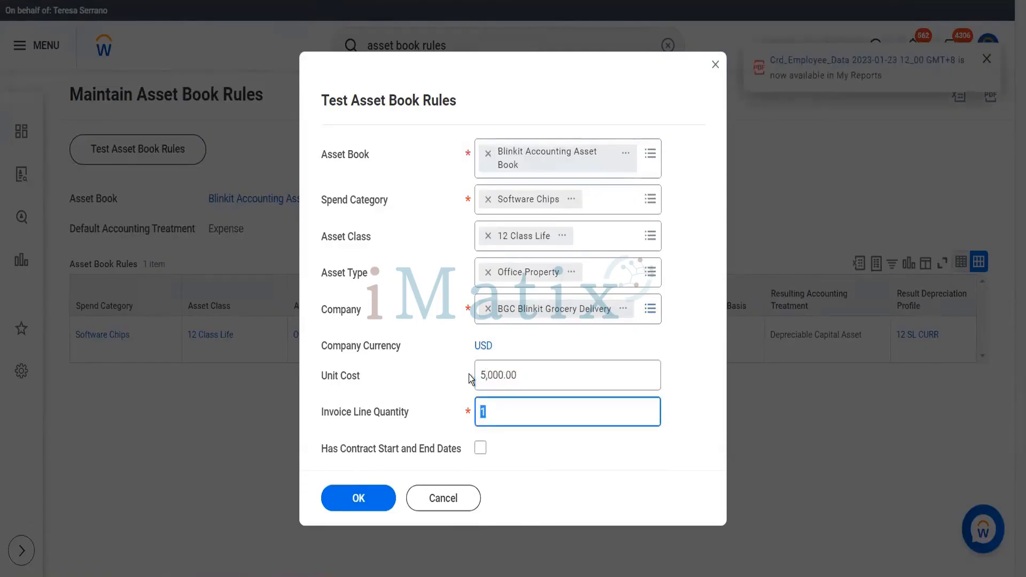
pyautogui.click(373, 494)
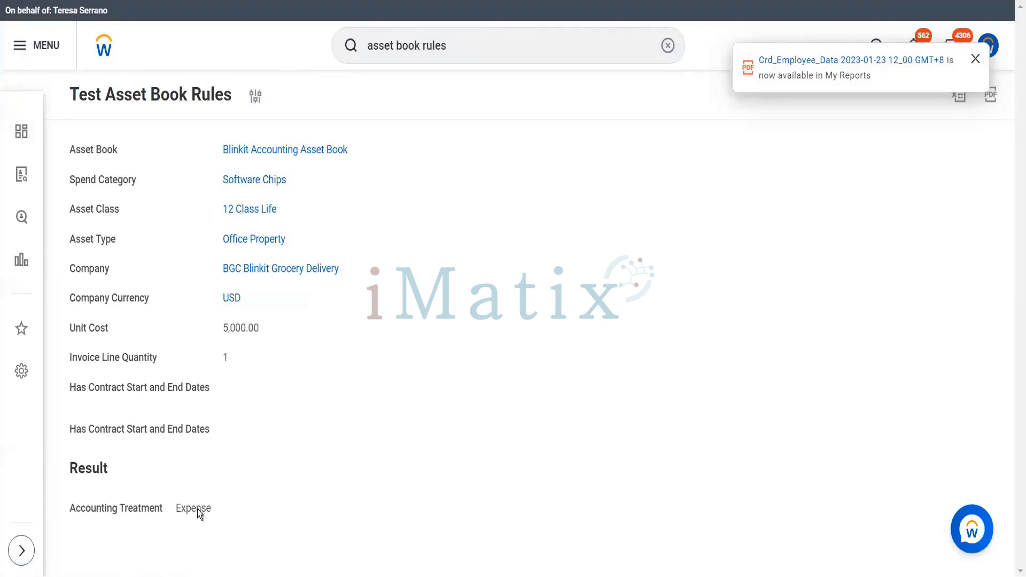
# Step: Rerun the rule test with the unit cost changed to 12,000 and review the resulting accounting treatment and matching rule
pyautogui.click(256, 96)
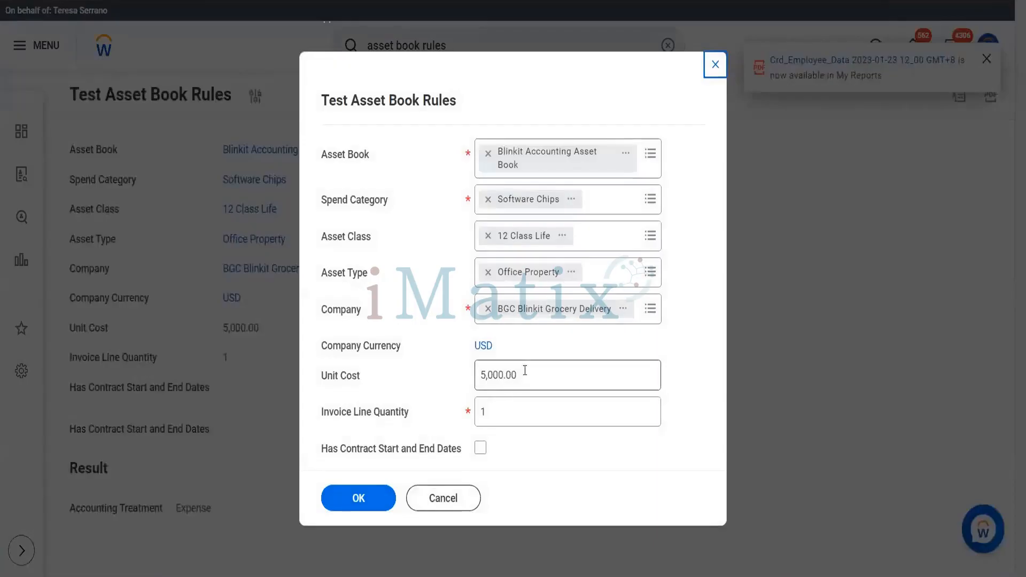
pyautogui.moveTo(527, 374); pyautogui.dragTo(461, 371)
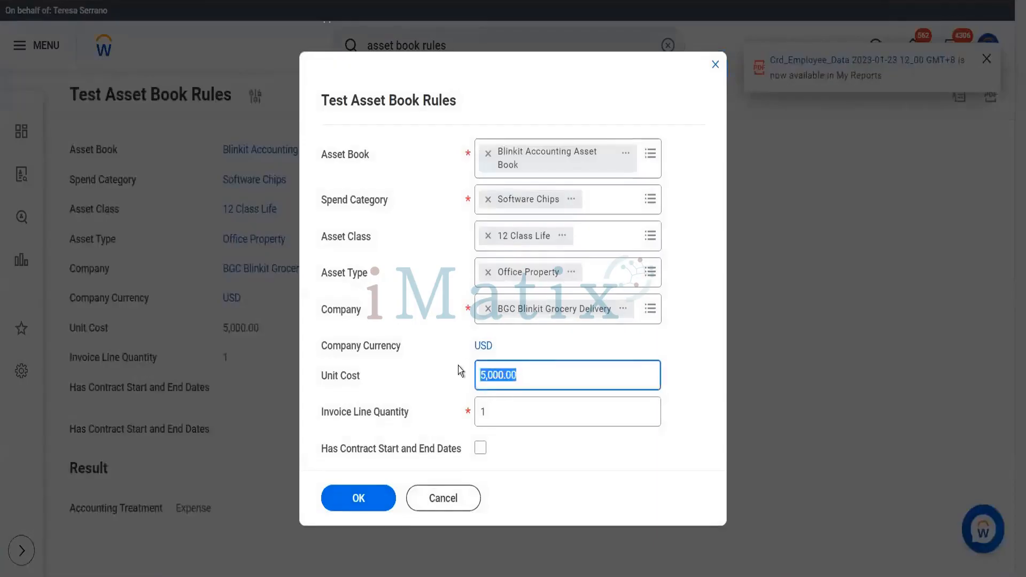
pyautogui.write('12000')
pyautogui.press('Tab')
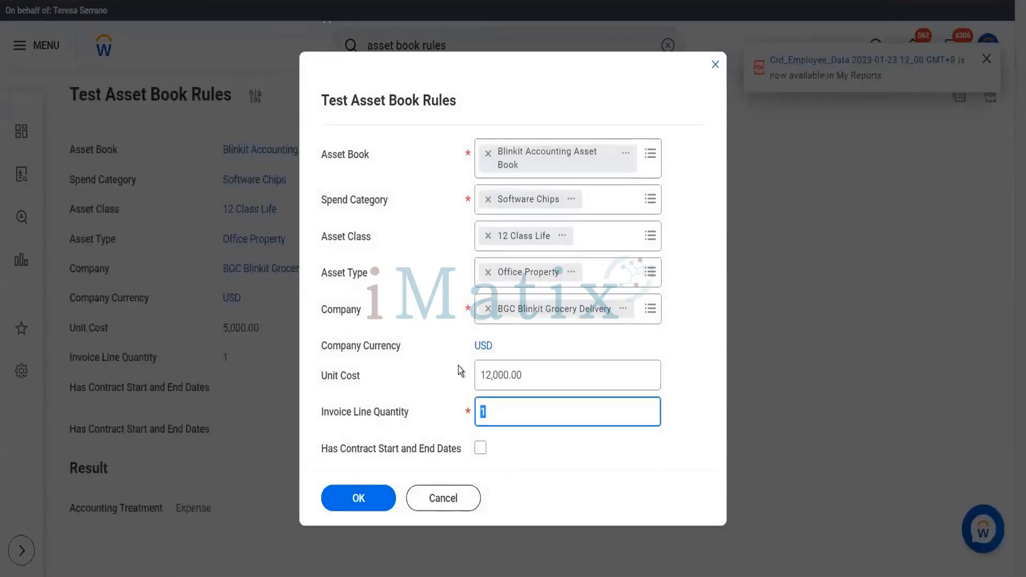
pyautogui.click(366, 504)
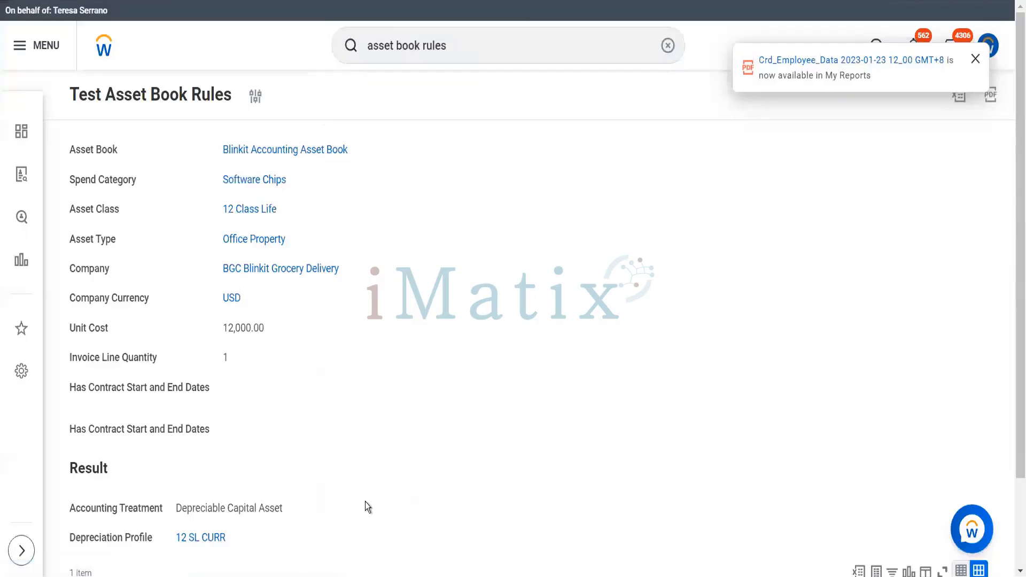
pyautogui.scroll(-2, 223, 455)
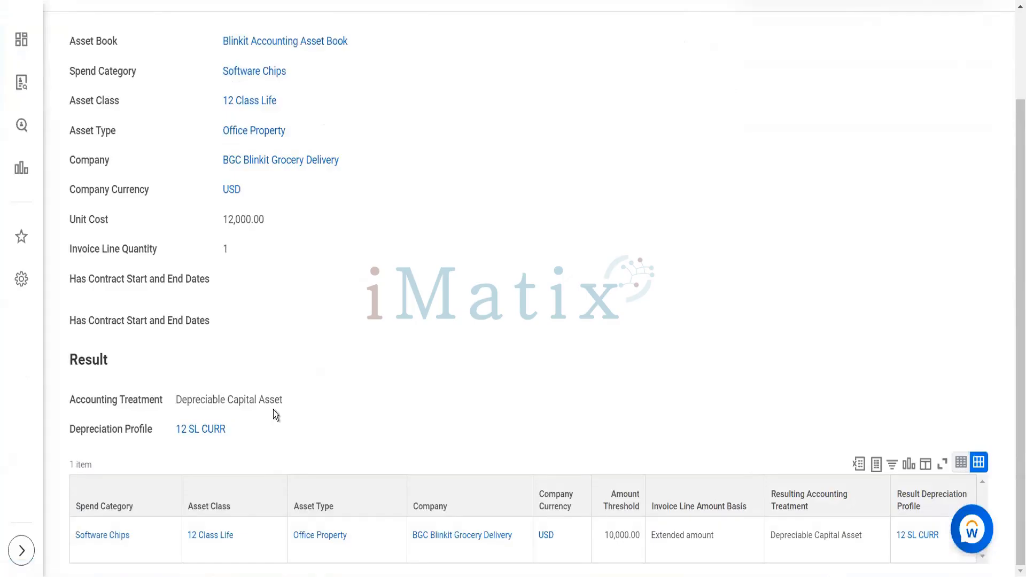
pyautogui.scroll(2, 528, 364)
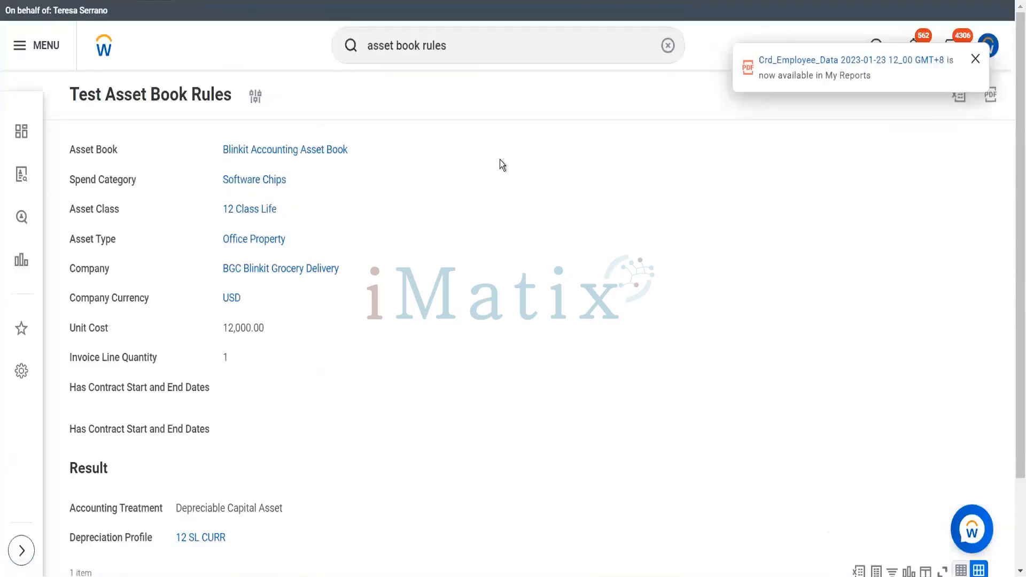
# Step: Run the Find Depreciation Profile report without entering any filter criteria
pyautogui.click(975, 60)
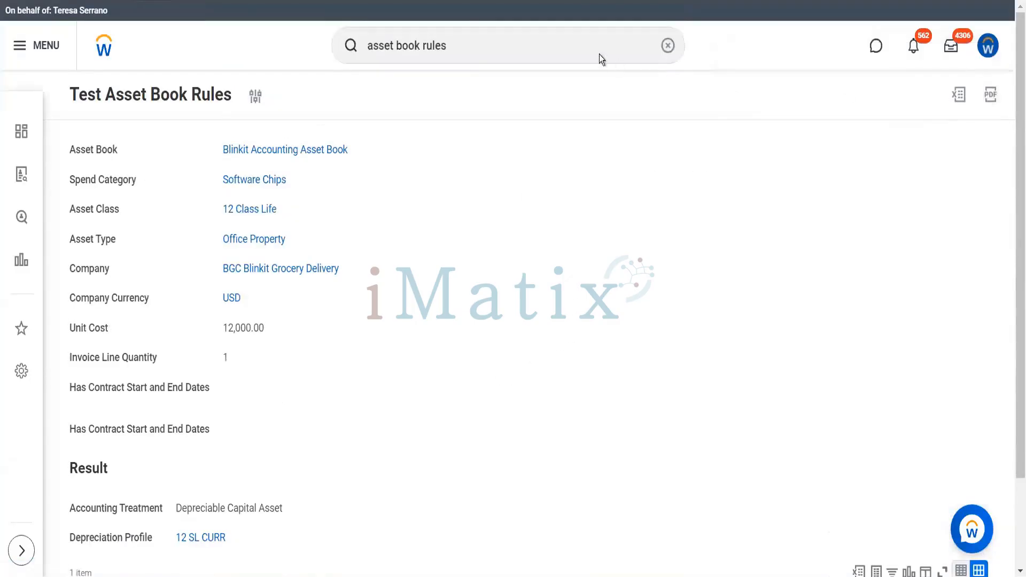
pyautogui.click(424, 60)
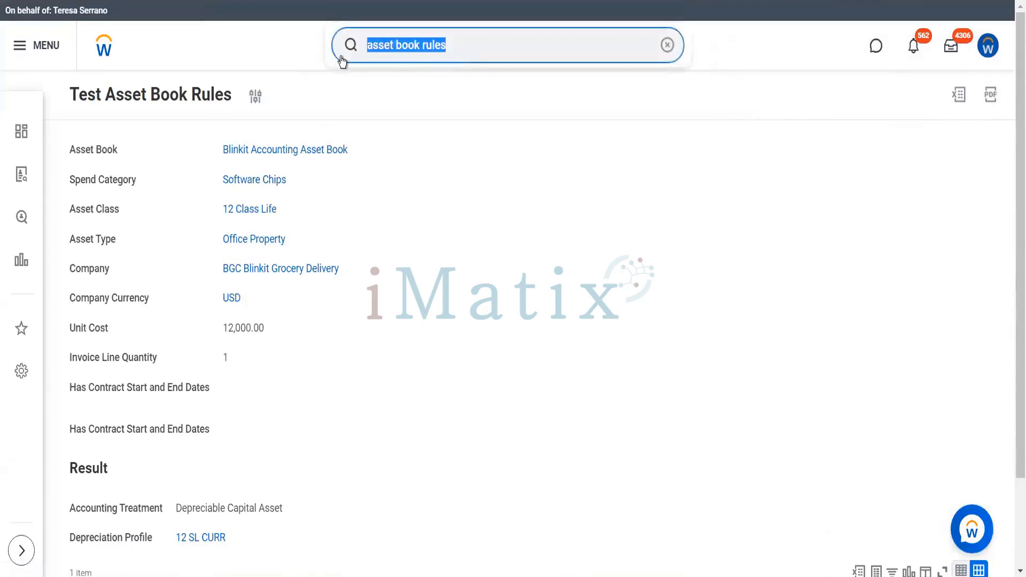
pyautogui.write('dep profile')
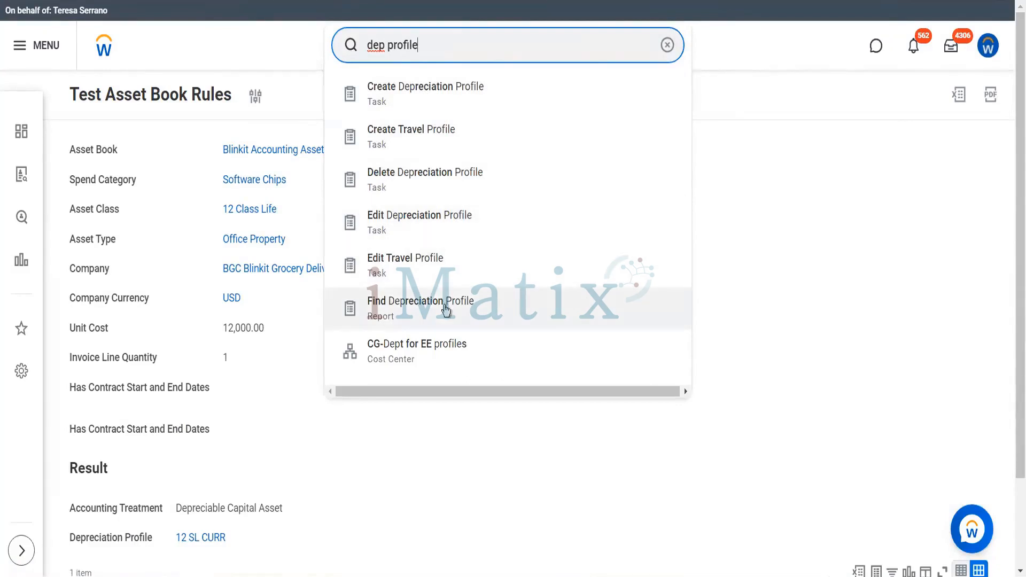
pyautogui.click(445, 309)
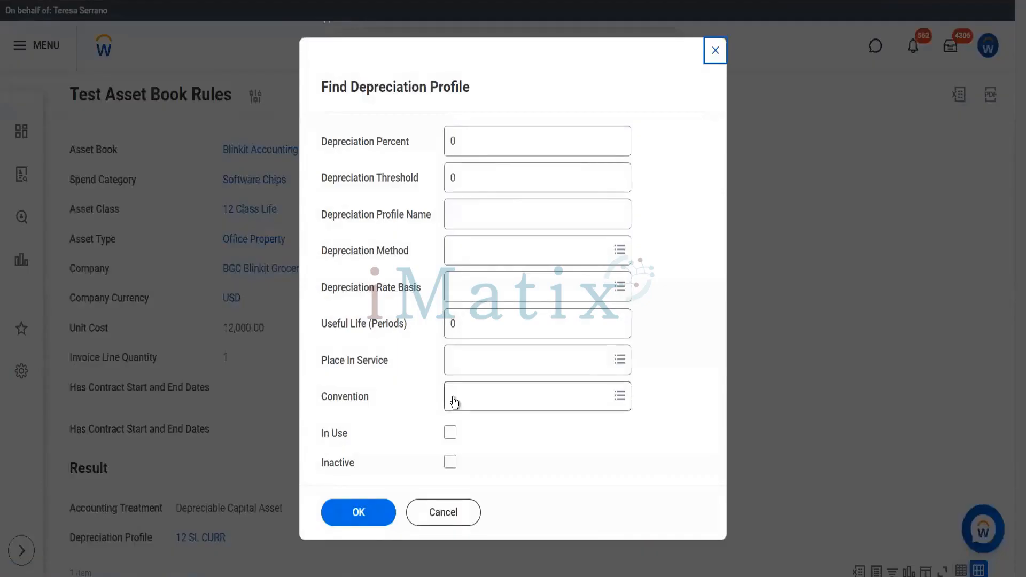
pyautogui.click(369, 512)
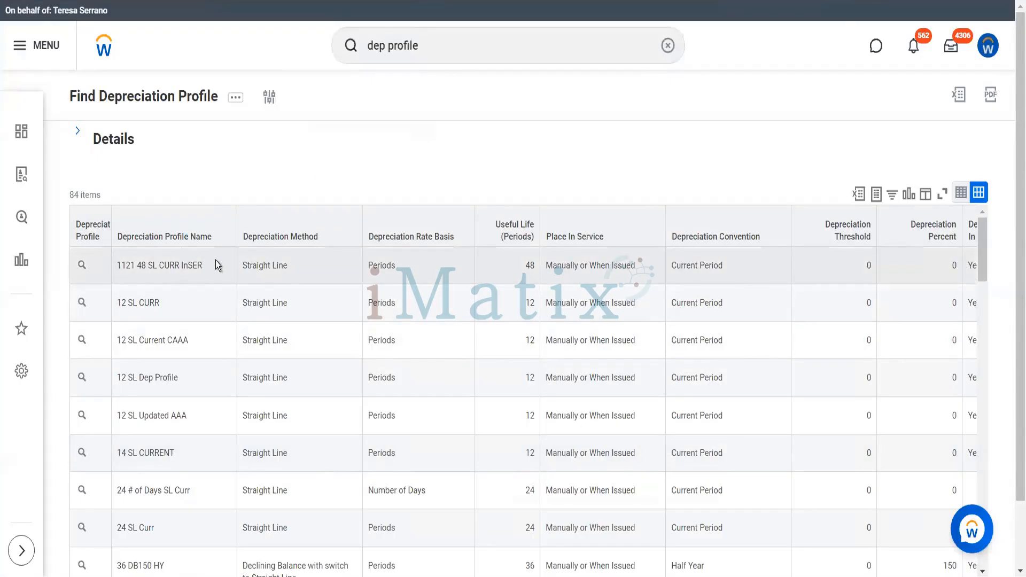
# Step: Examine the listed depreciation profiles' methods, rate bases, useful lives, conventions, thresholds, percentages and in-use status
pyautogui.moveTo(300, 269)
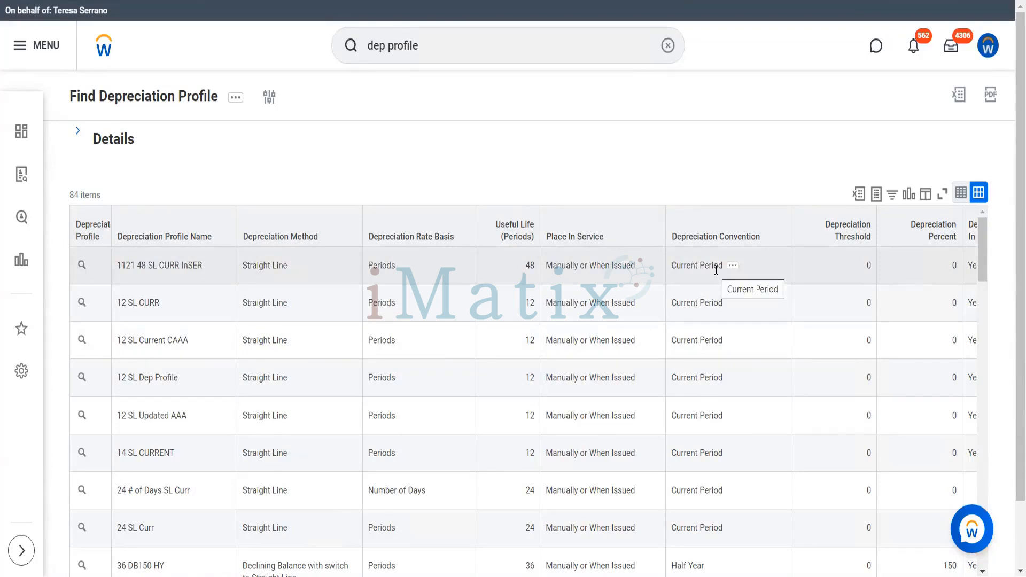
pyautogui.hscroll(3, 822, 402)
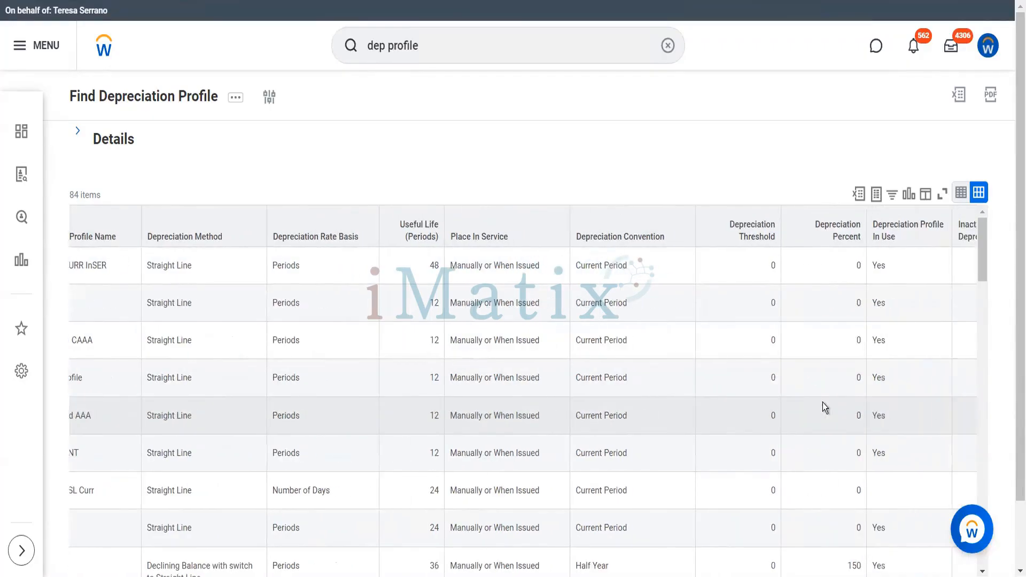
pyautogui.hscroll(2, 822, 403)
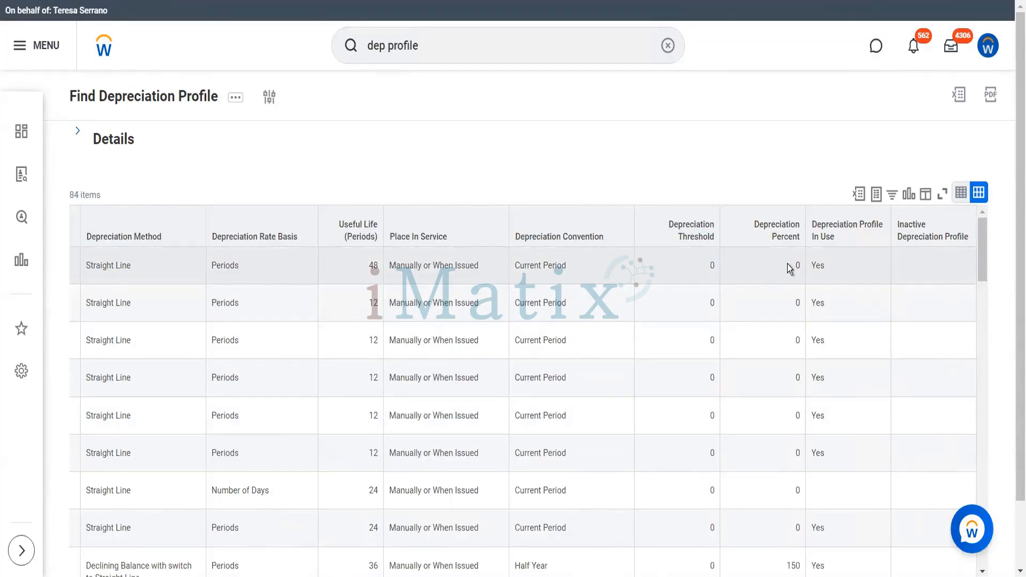
pyautogui.scroll(-1, 787, 264)
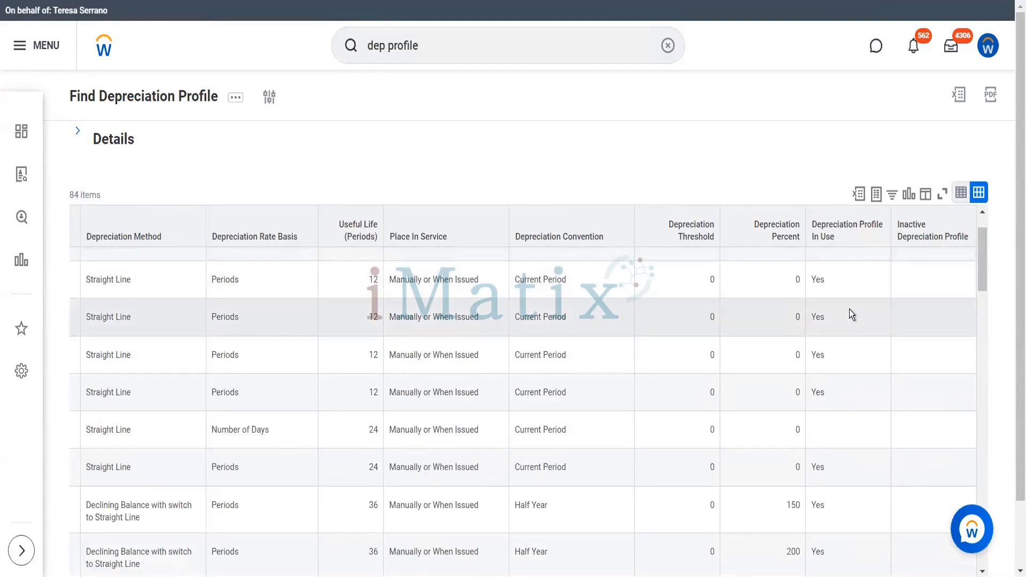
pyautogui.scroll(1, 852, 315)
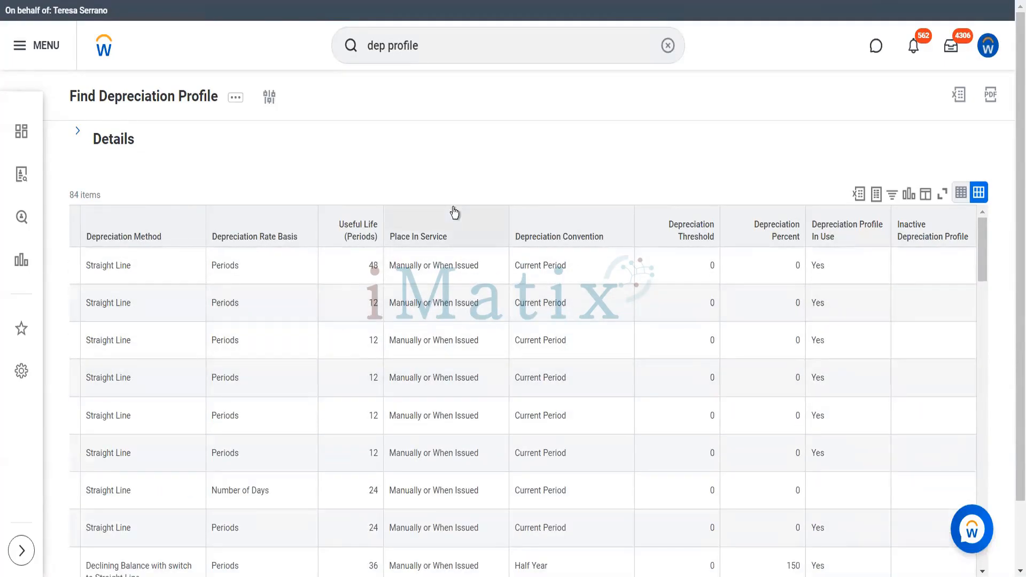
pyautogui.scroll(-8, 686, 527)
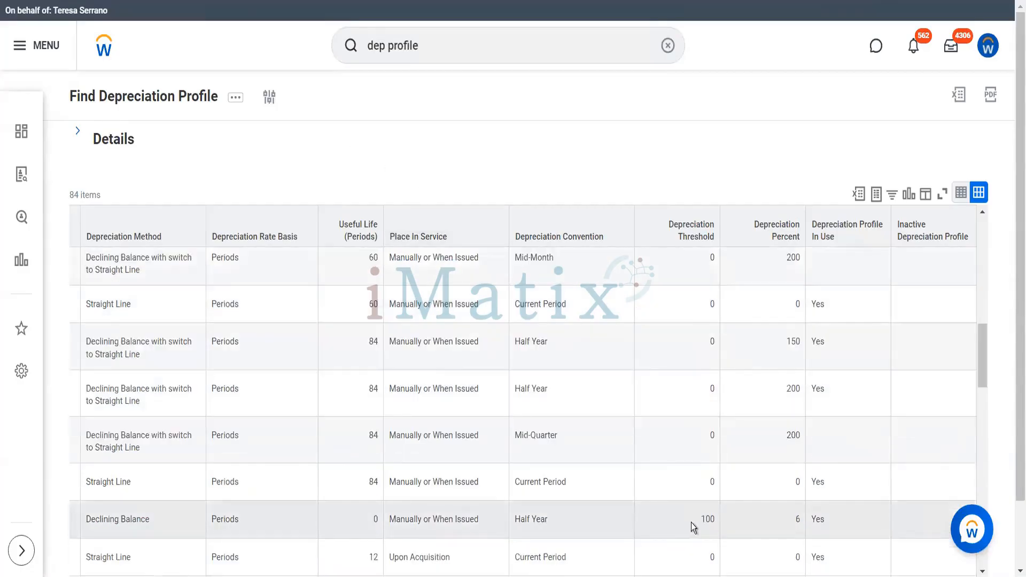
pyautogui.scroll(-3, 690, 523)
pyautogui.scroll(8, 690, 522)
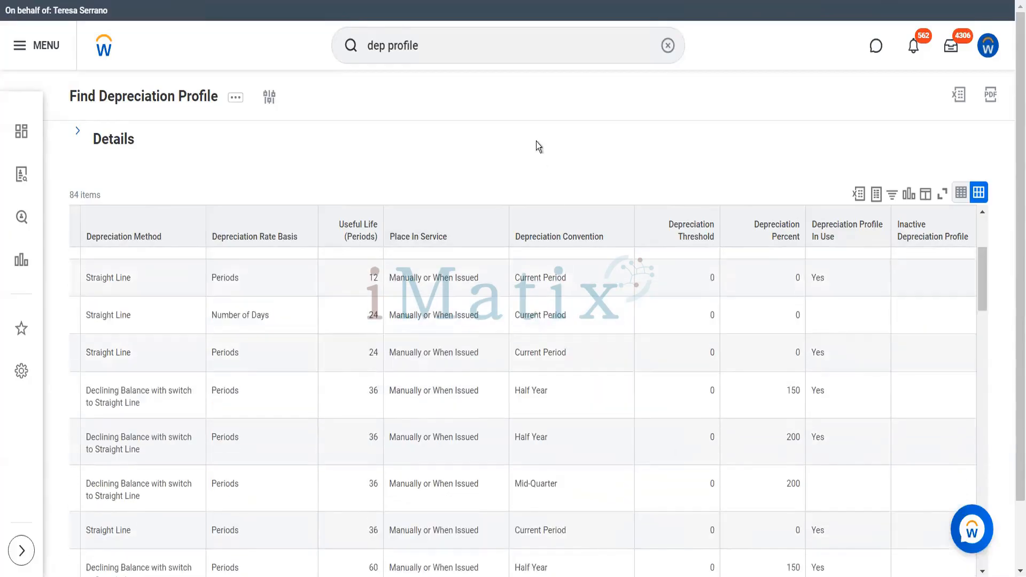
# Step: Set the Software Chips invoice line's accounting treatment to Depreciable Capital Asset in the inbox's trackable invoice lines review and approve it
pyautogui.click(952, 43)
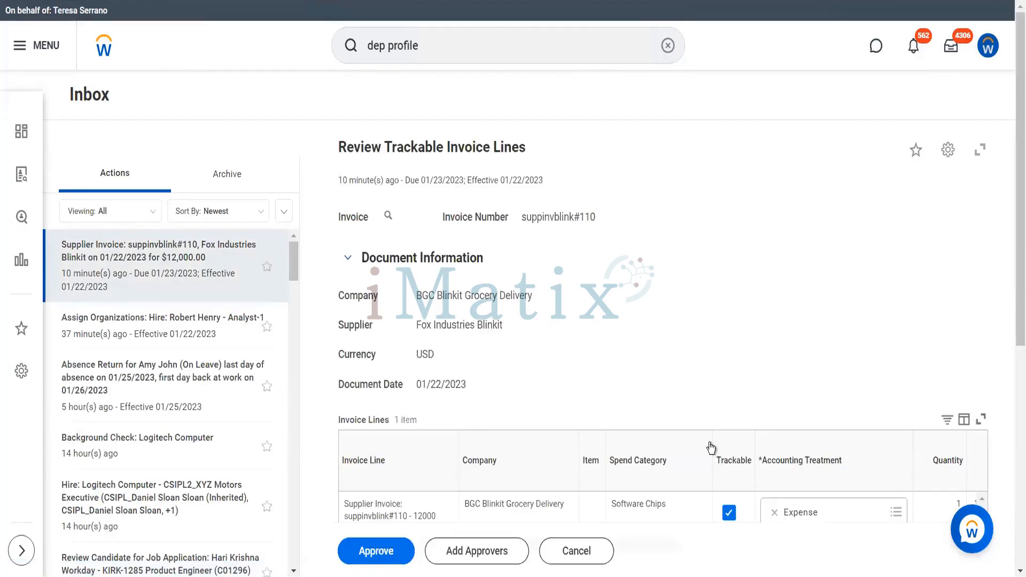
pyautogui.scroll(-3, 735, 448)
pyautogui.scroll(-3, 735, 449)
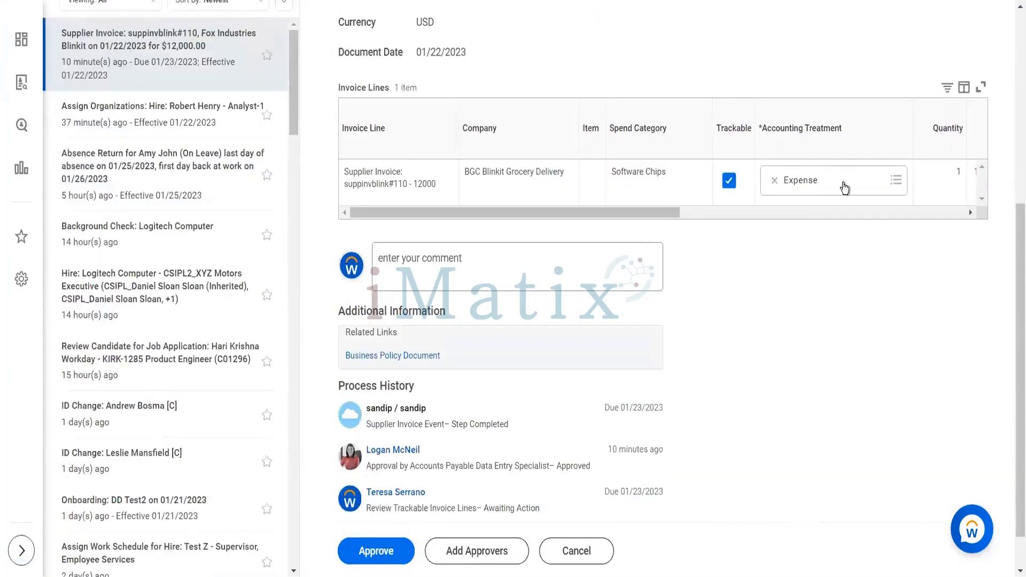
pyautogui.click(844, 182)
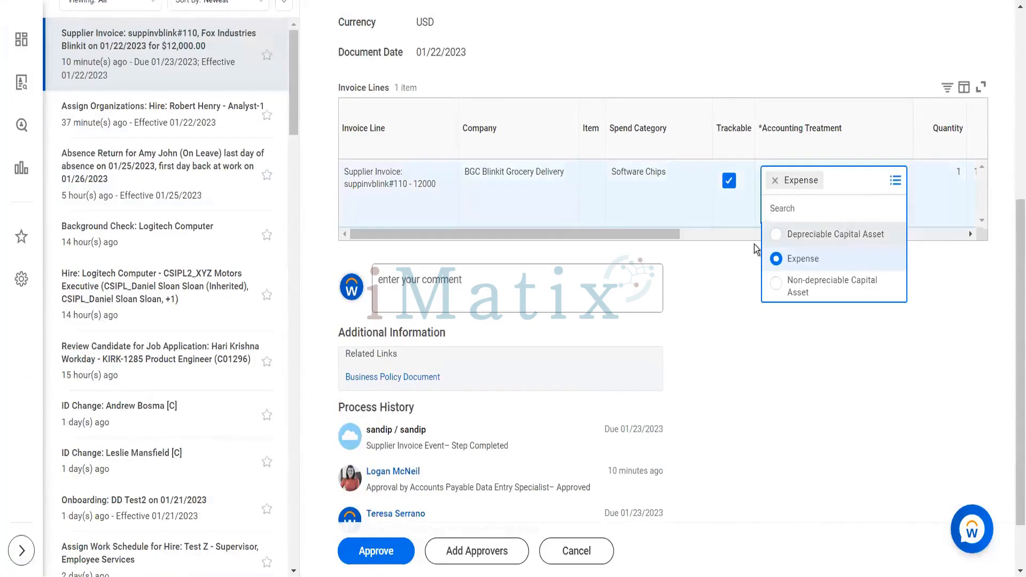
pyautogui.click(842, 234)
pyautogui.moveTo(656, 227); pyautogui.dragTo(980, 223)
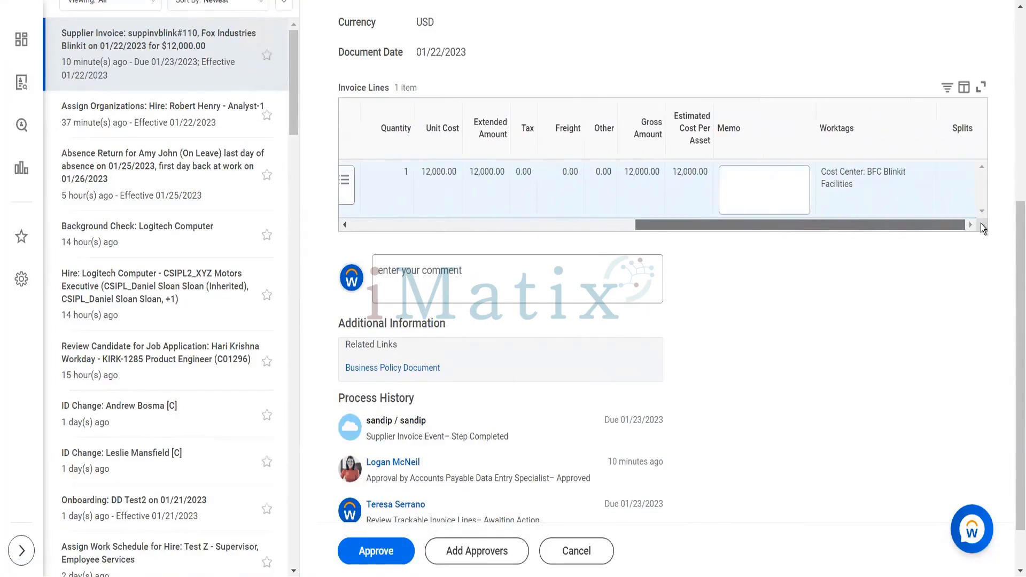
pyautogui.click(376, 549)
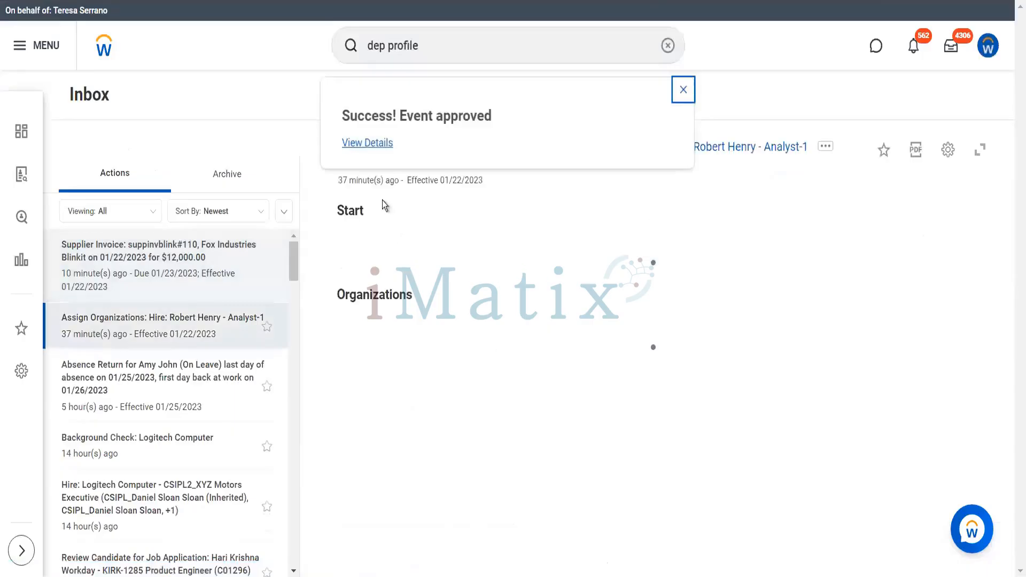
# Step: Open the details of the approved event and view the full Fox Industries Blinkit supplier invoice with its invoice lines
pyautogui.click(380, 143)
pyautogui.click(134, 298)
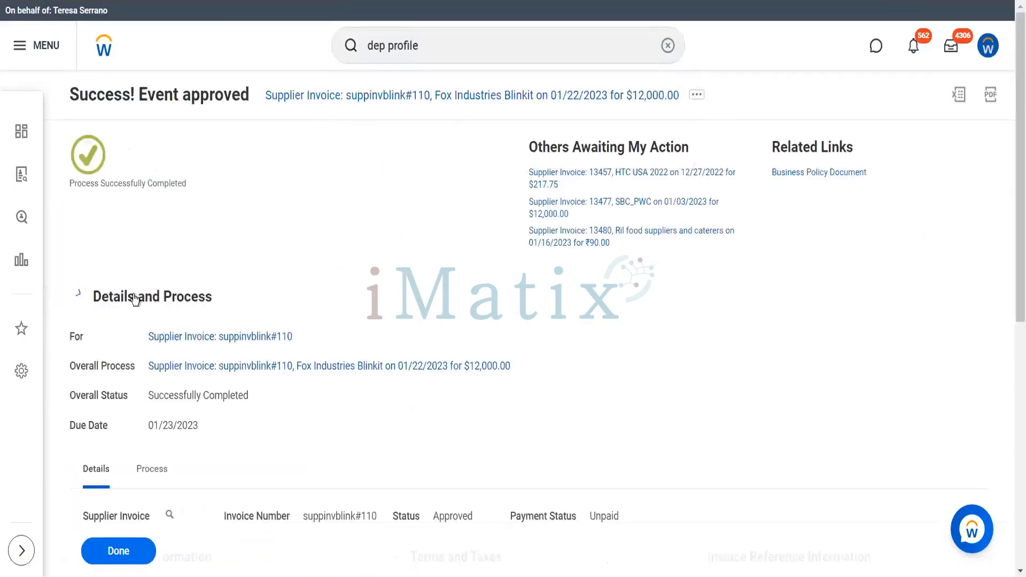
pyautogui.scroll(-3, 293, 425)
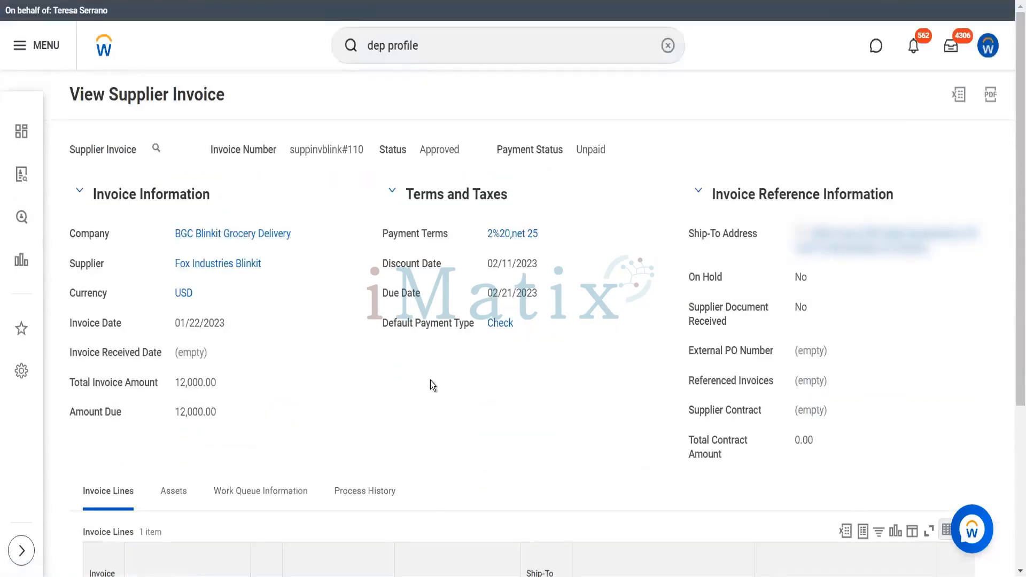
pyautogui.scroll(-2, 431, 381)
pyautogui.scroll(-2, 430, 380)
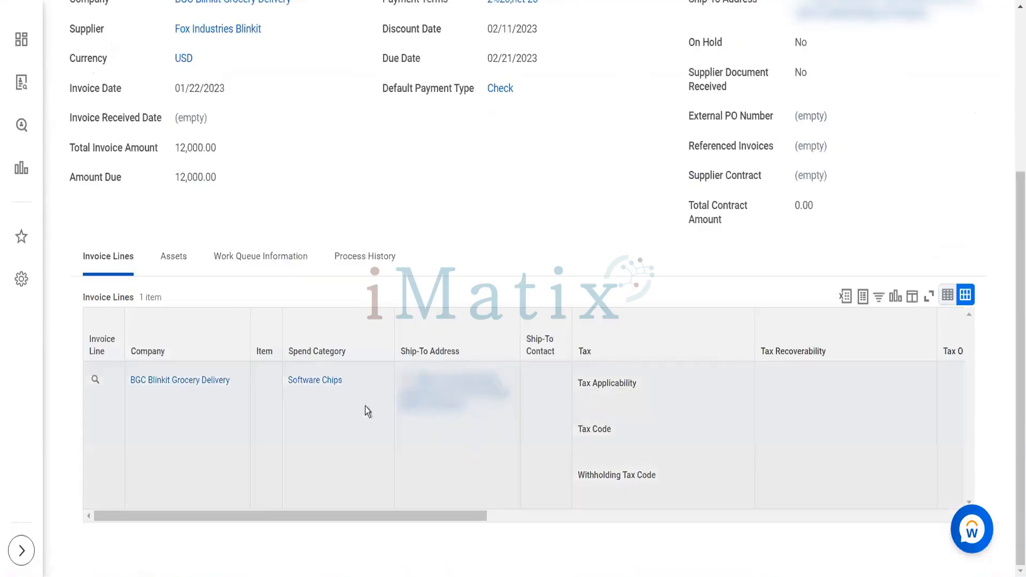
# Step: Show the assets generated from the supplier invoice and open the Software Chips business asset
pyautogui.click(174, 256)
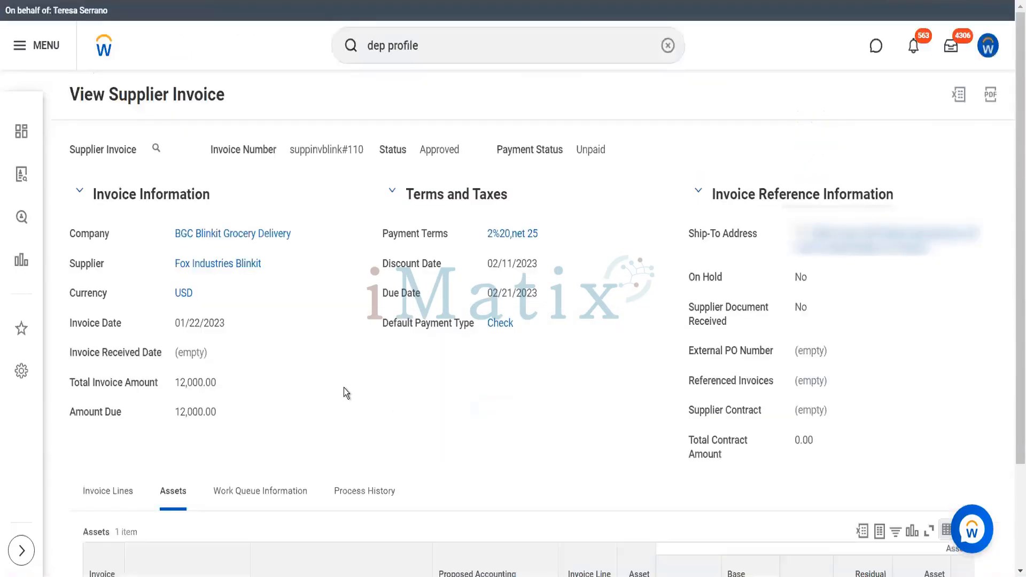
pyautogui.scroll(-2, 344, 392)
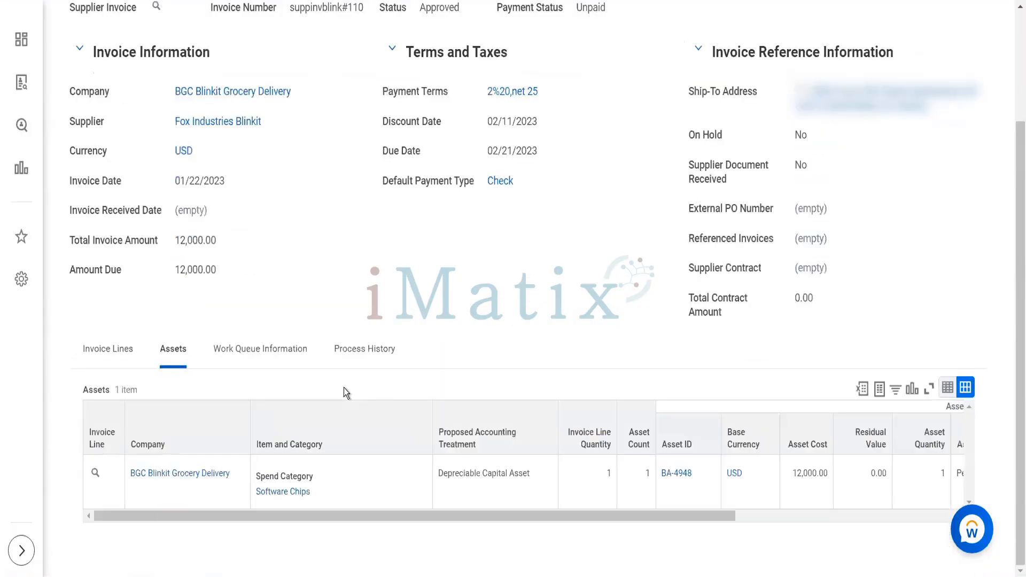
pyautogui.click(677, 479)
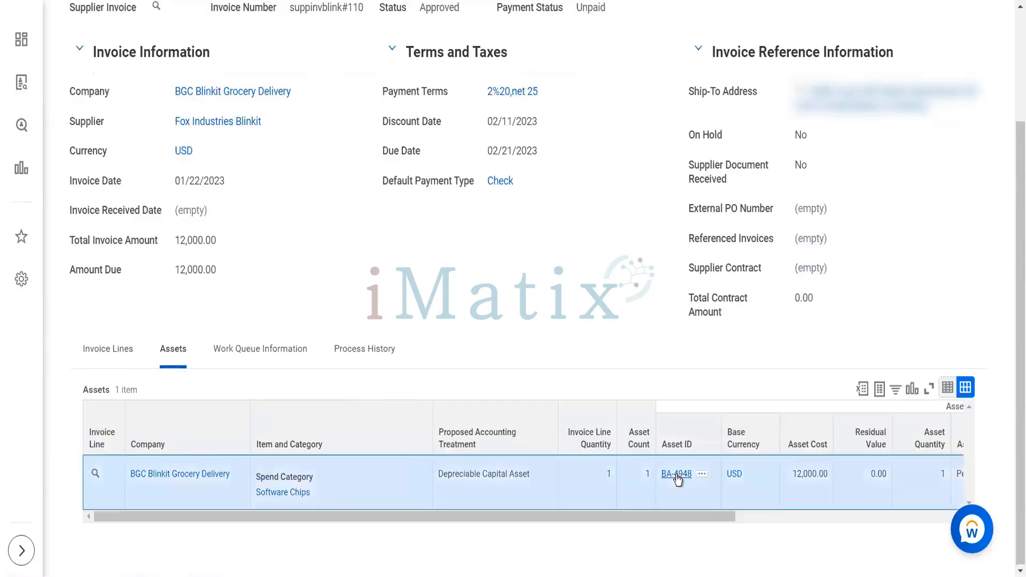
pyautogui.click(677, 475)
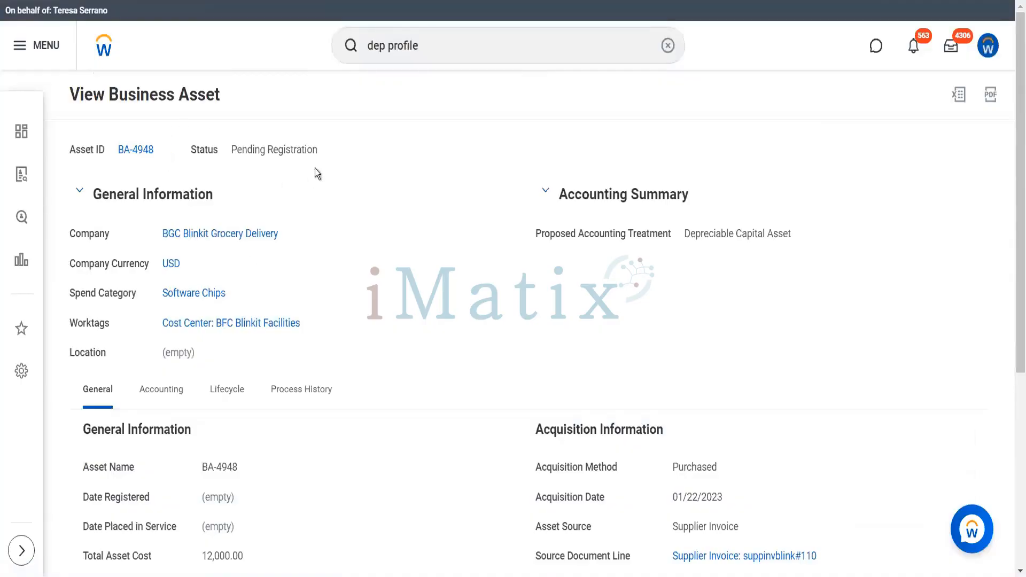
# Step: Review the business asset's lifecycle events and check the inbox for its asset registration item
pyautogui.click(226, 388)
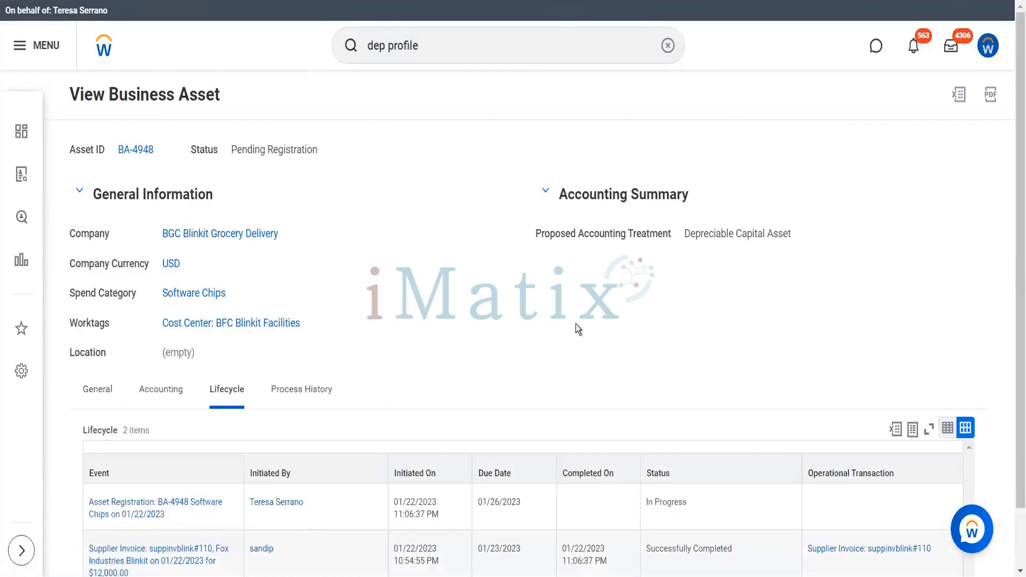
pyautogui.scroll(-2, 575, 323)
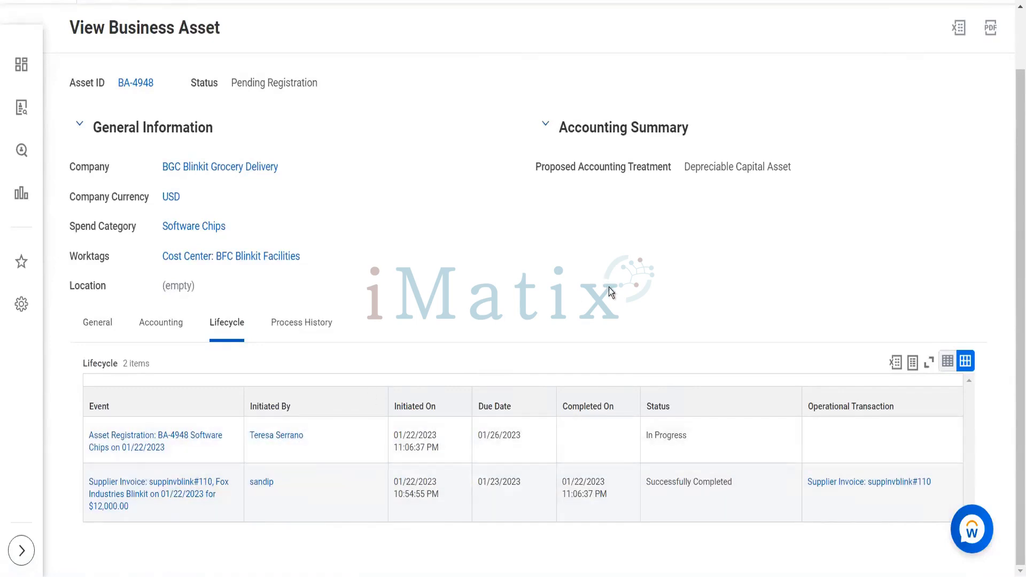
pyautogui.scroll(2, 611, 292)
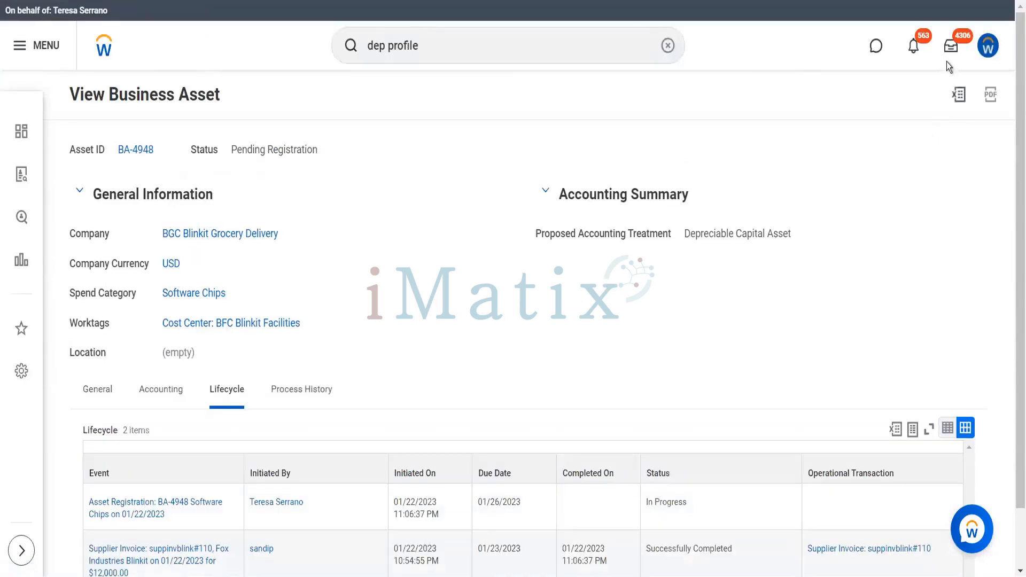
pyautogui.click(951, 46)
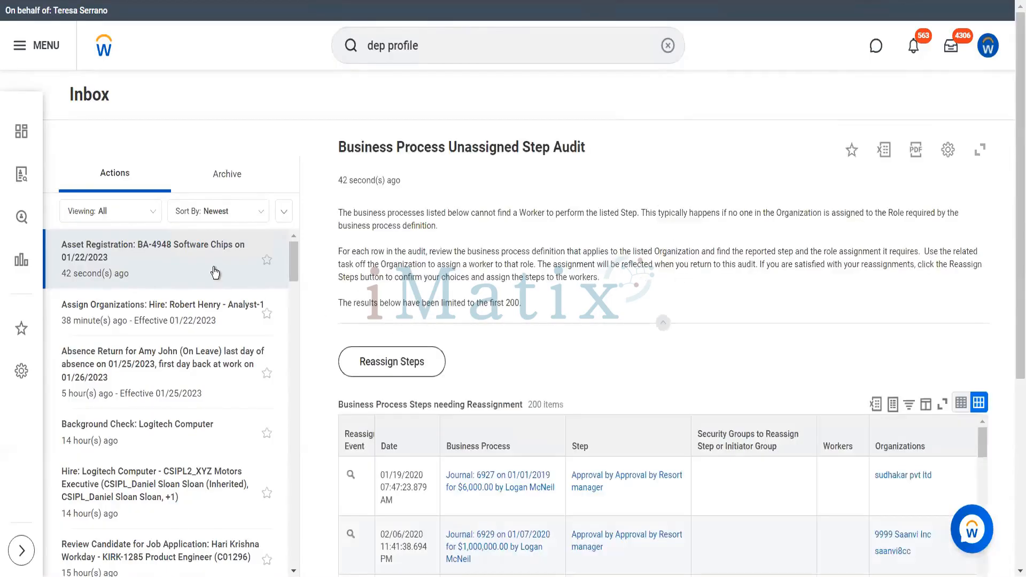
# Step: Open the Reassign Tasks task, choose to reassign unassigned tasks, and set the business process type to Asset Registration Event
pyautogui.click(440, 32)
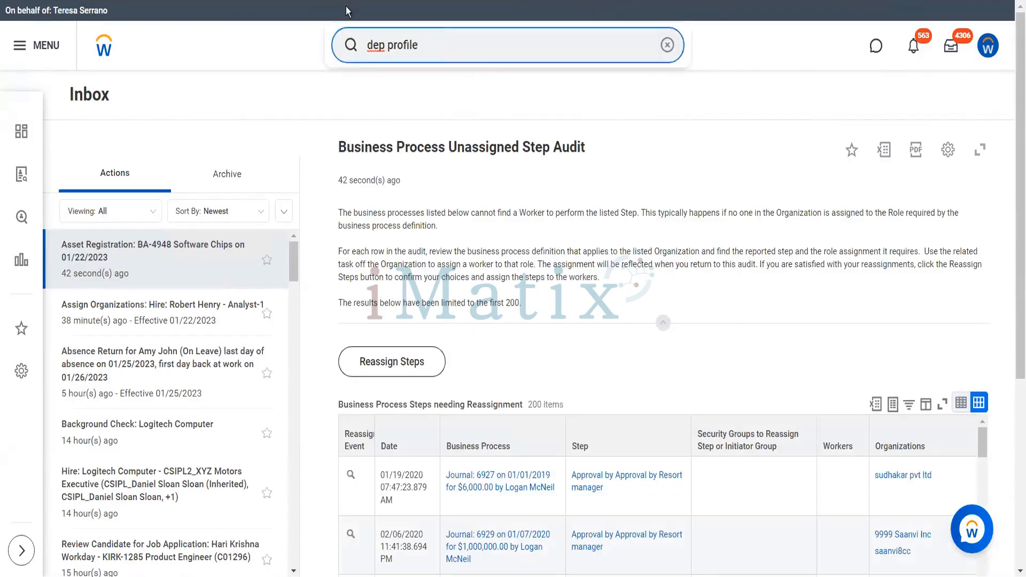
pyautogui.write('reas')
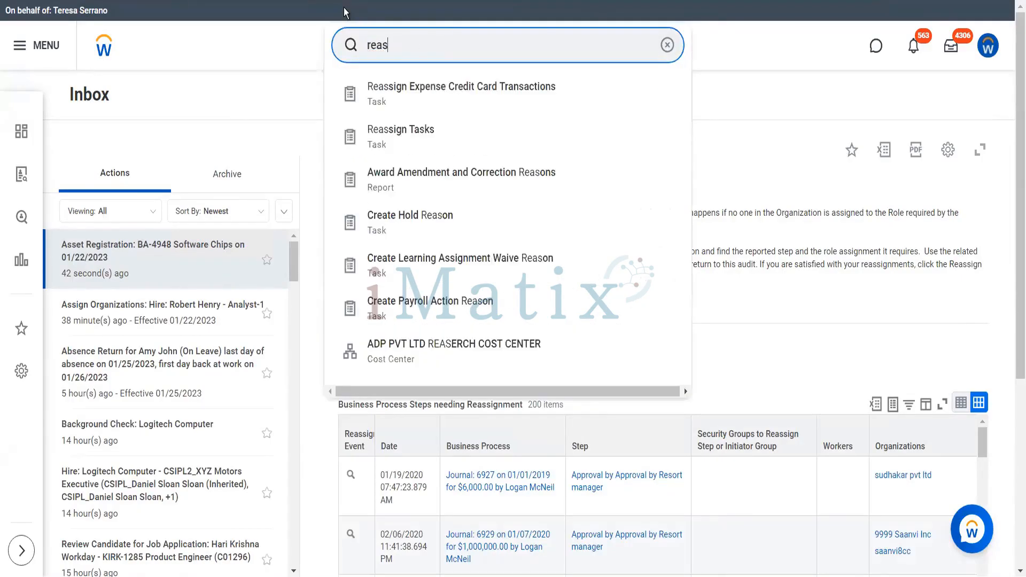
pyautogui.write('s task')
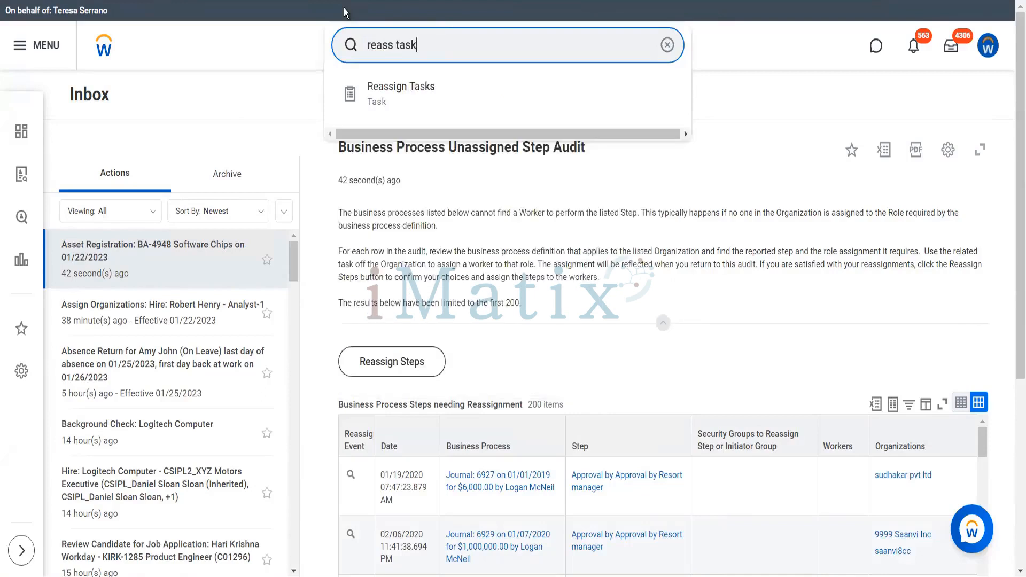
pyautogui.click(389, 87)
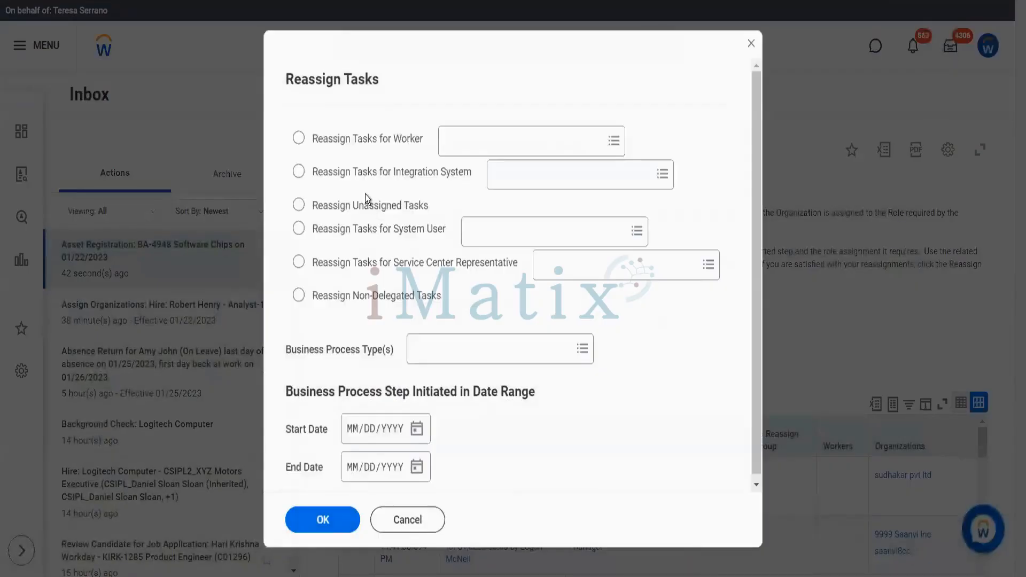
pyautogui.click(298, 204)
pyautogui.click(463, 355)
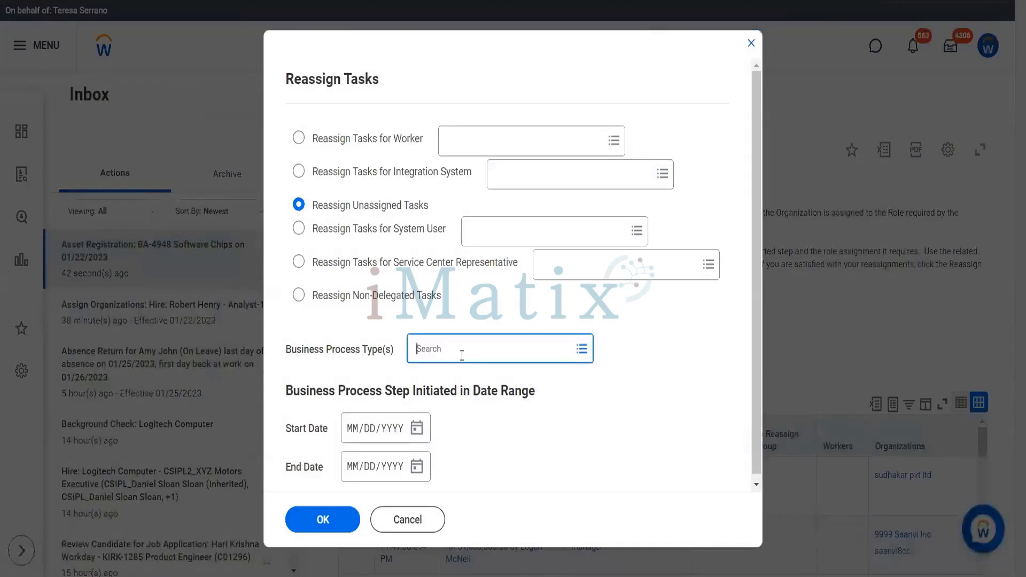
pyautogui.write('ass')
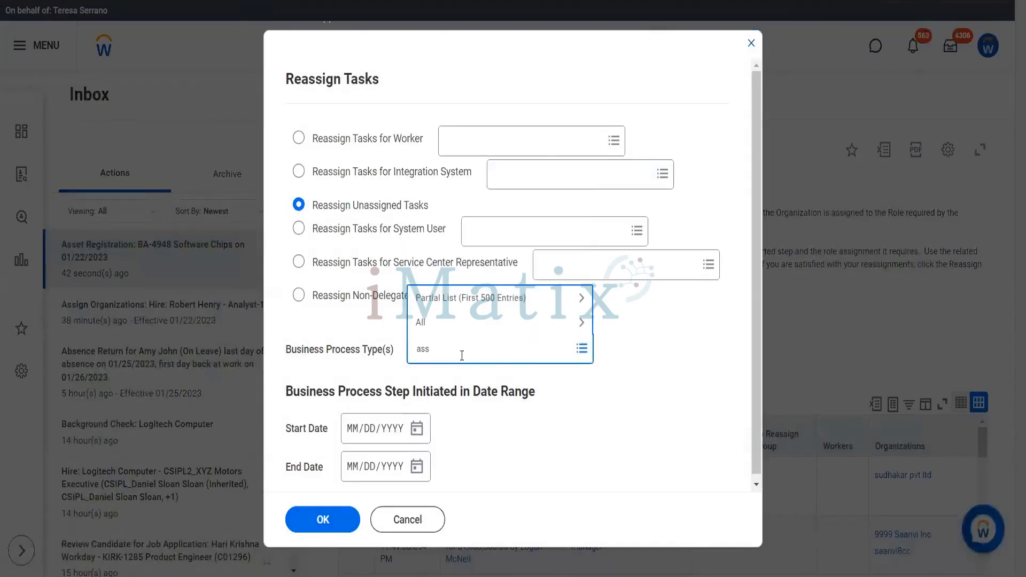
pyautogui.write('et reg')
pyautogui.press('Return')
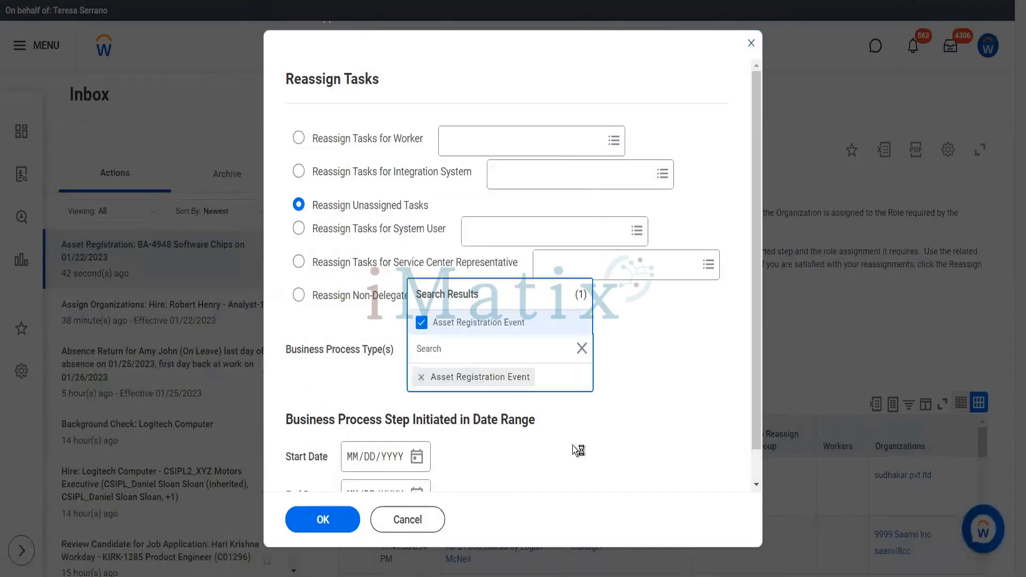
# Step: Load the unassigned asset registration tasks and reassign the BA-4948 Software Chips task to the proxied worker with the comment "Trst"
pyautogui.click(340, 524)
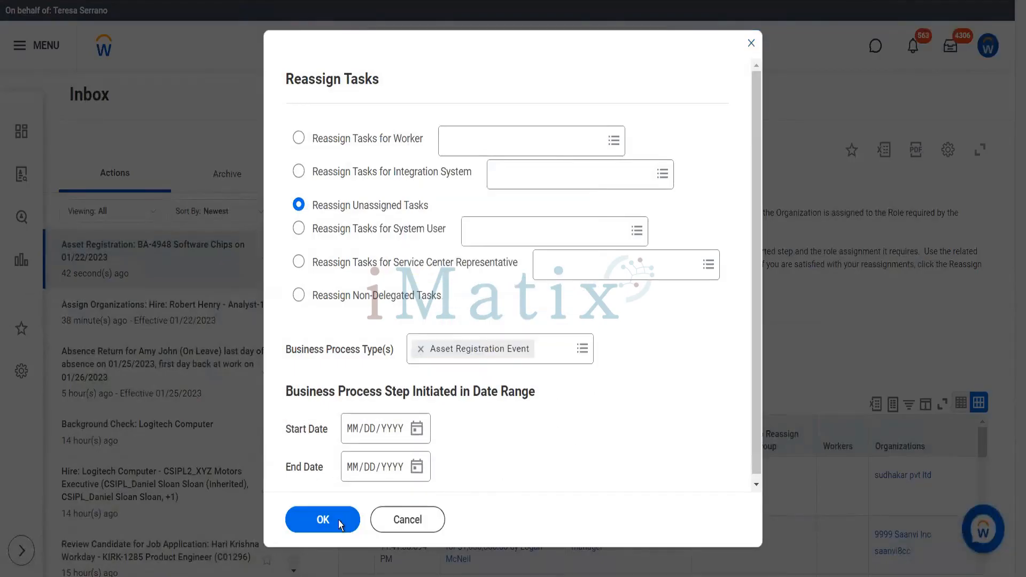
pyautogui.click(340, 523)
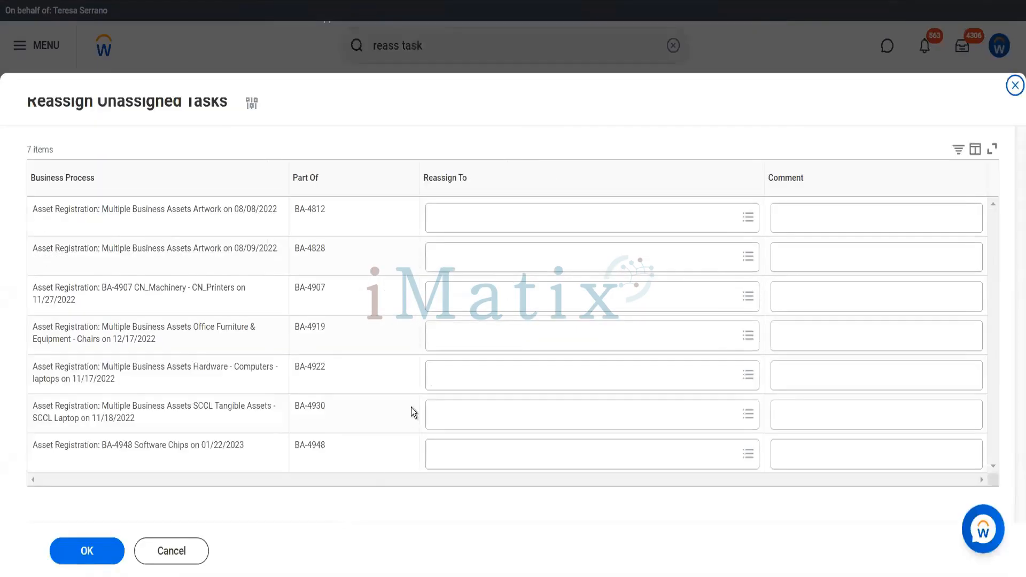
pyautogui.click(475, 452)
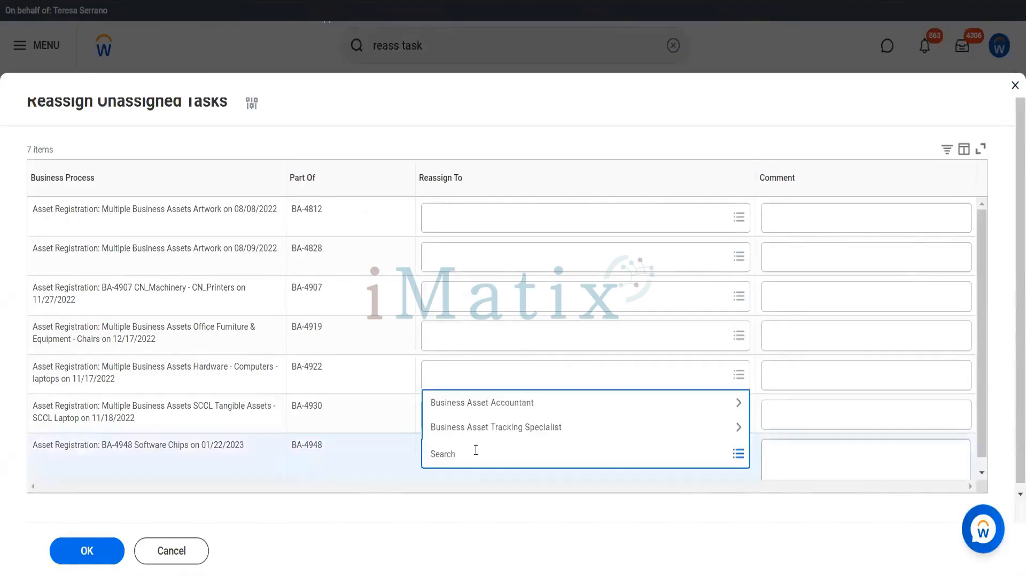
pyautogui.write('ter ser')
pyautogui.press('Return')
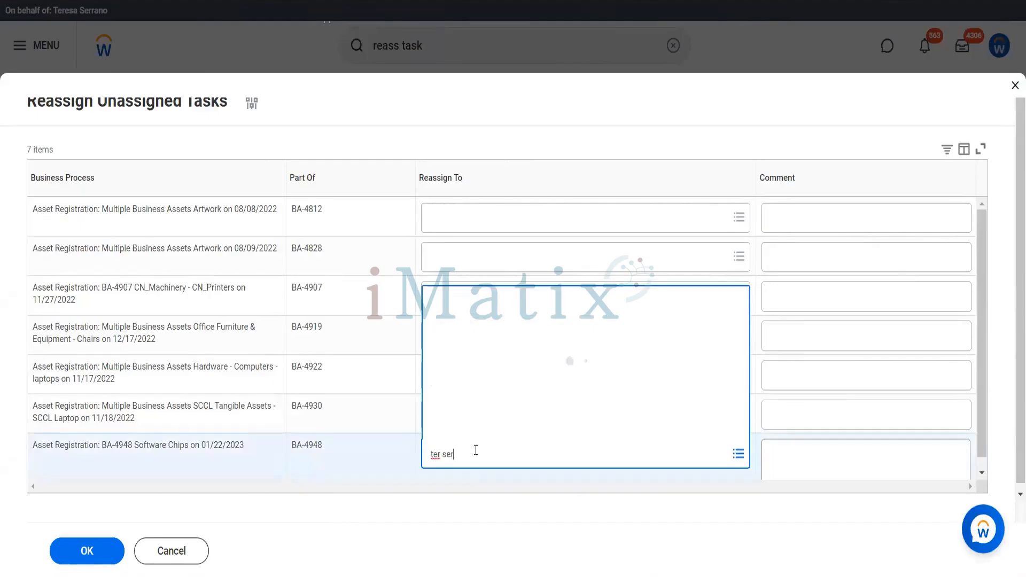
pyautogui.click(800, 455)
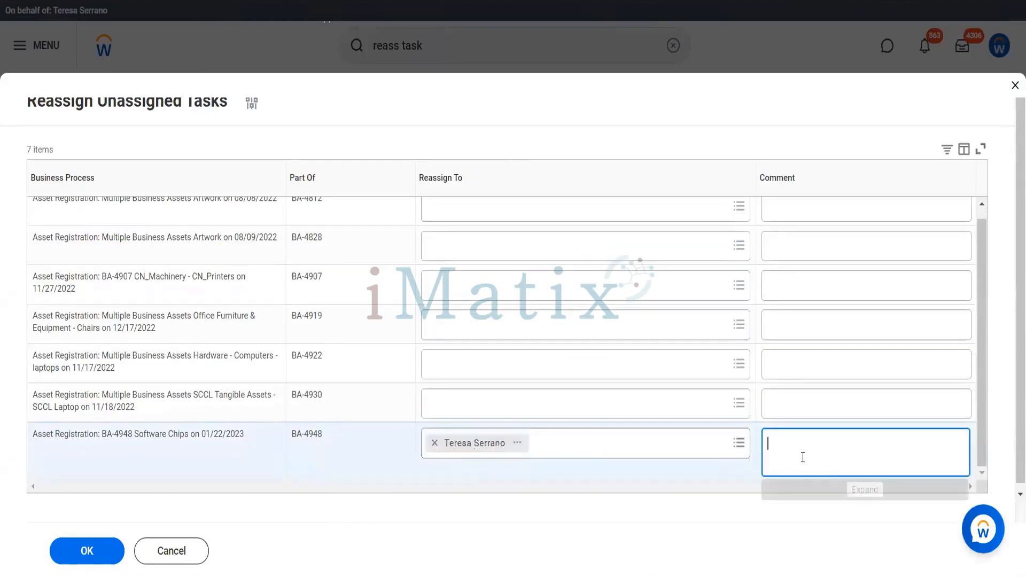
pyautogui.write('Trst')
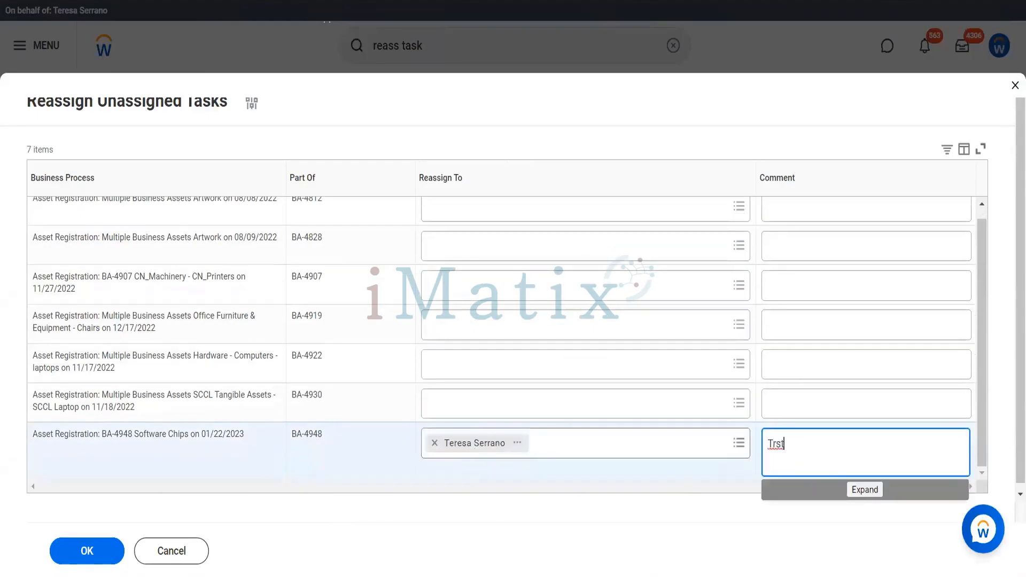
pyautogui.click(60, 551)
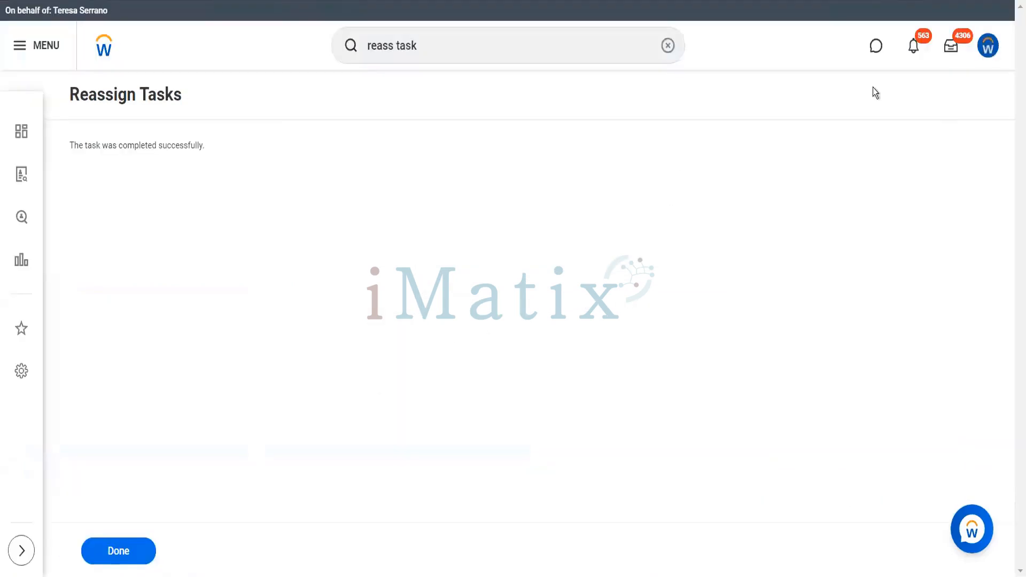
# Step: Open the BA-4948 asset registration from the inbox and enter the asset description "The chips used in the laptops"
pyautogui.click(951, 47)
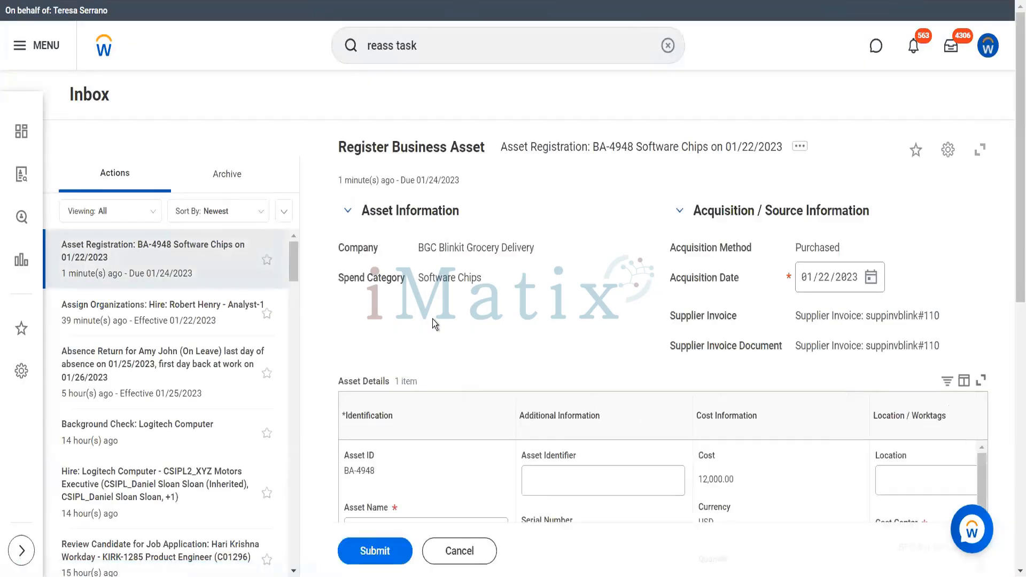
pyautogui.scroll(-3, 432, 319)
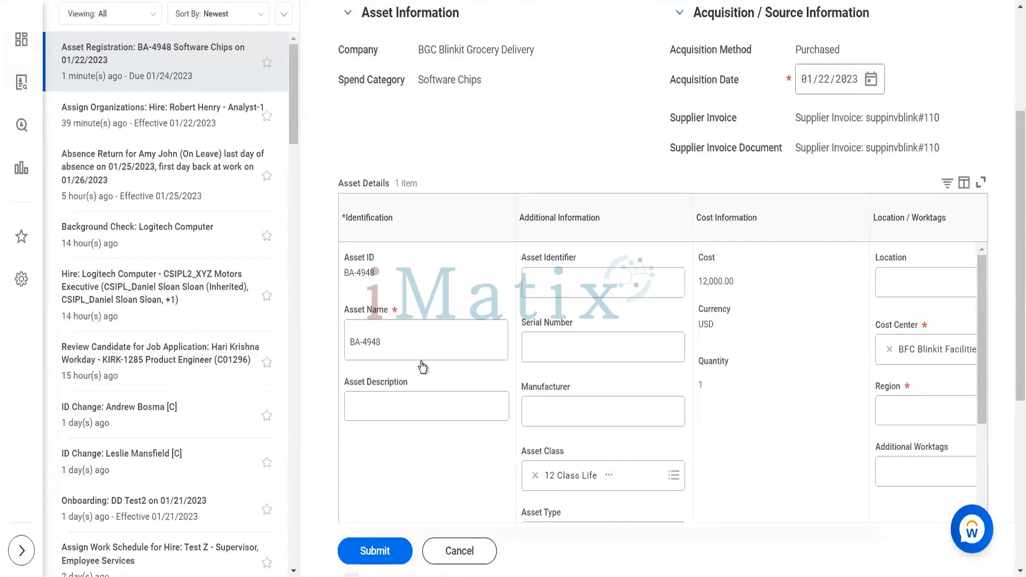
pyautogui.click(425, 408)
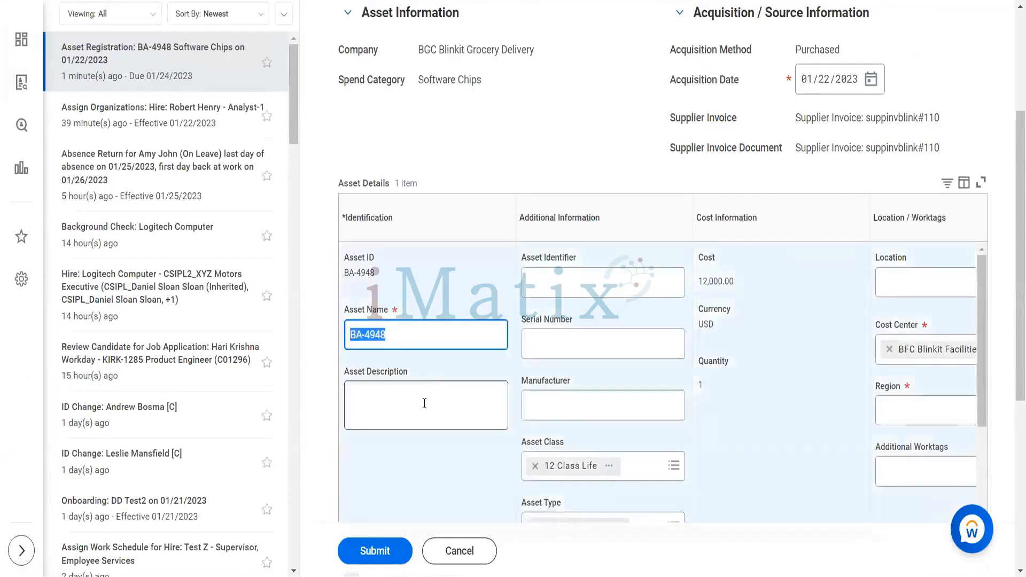
pyautogui.click(425, 403)
pyautogui.write('The c')
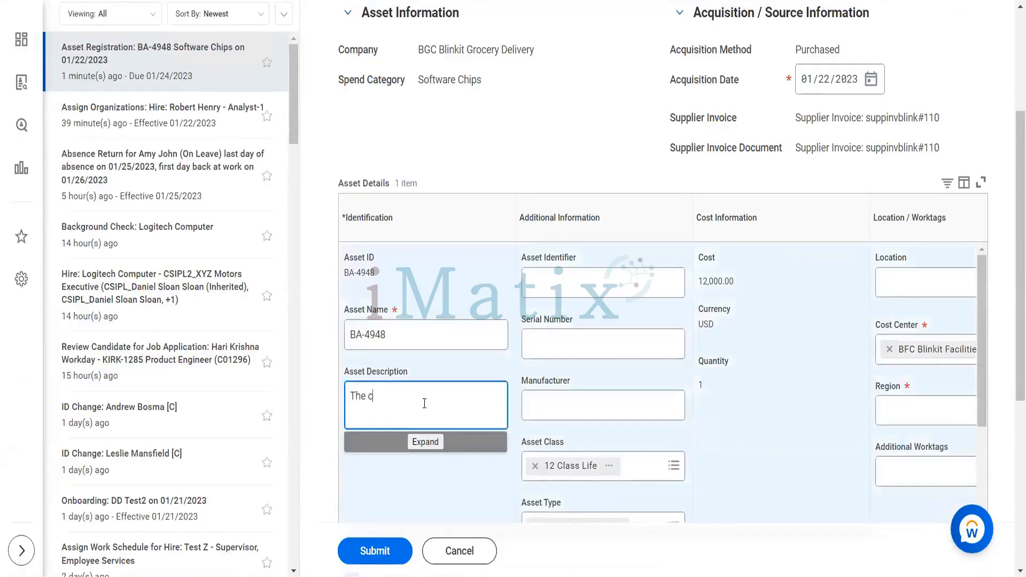
pyautogui.write('hips used in the laptops')
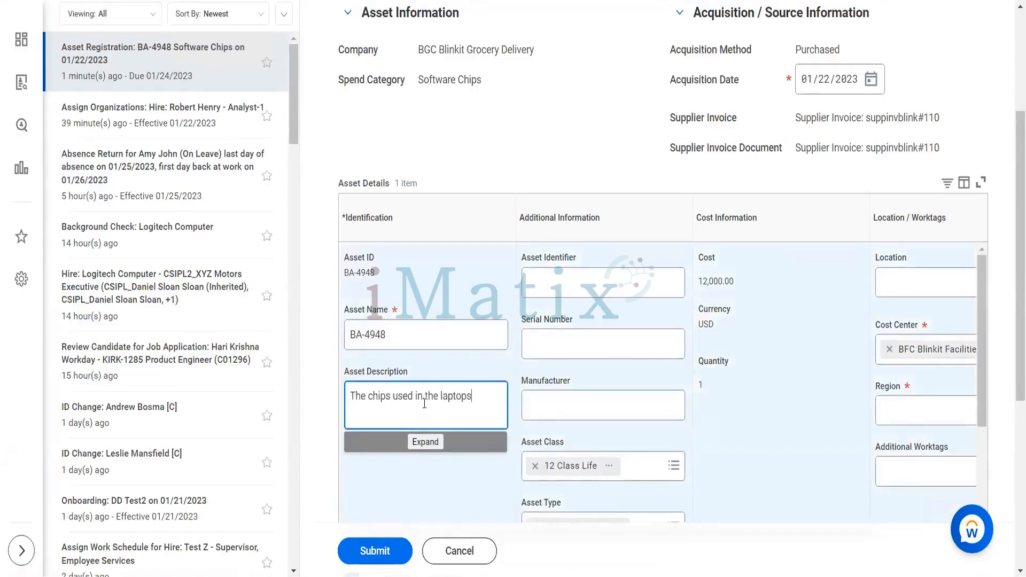
pyautogui.click(596, 289)
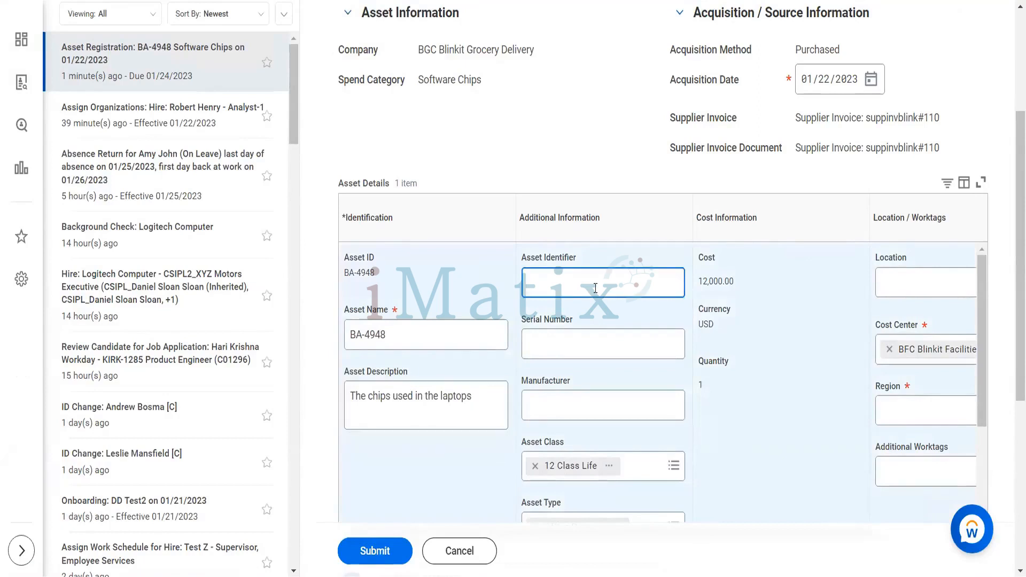
pyautogui.write('SCHIPS123')
pyautogui.press('Tab')
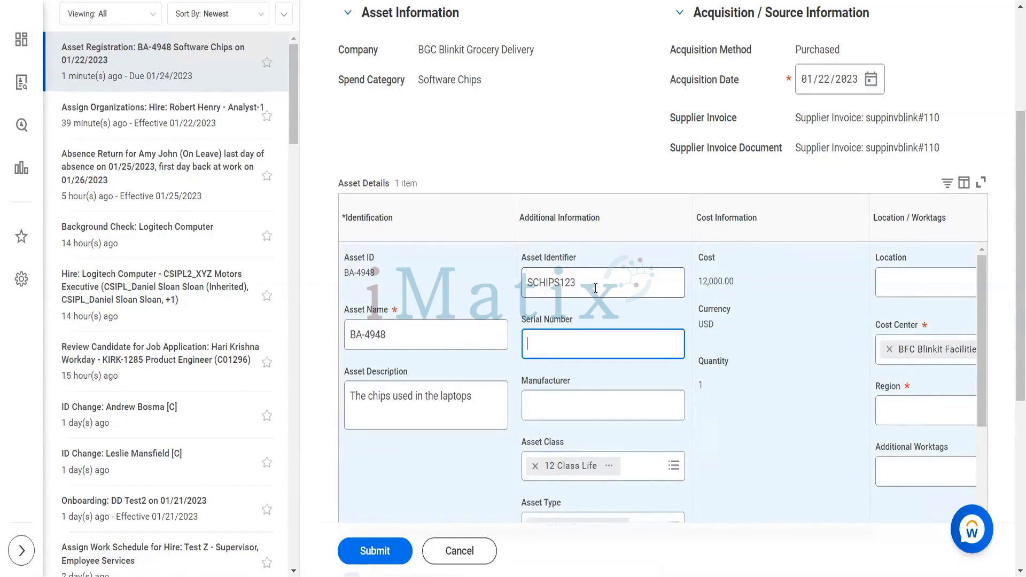
pyautogui.write('54655212341')
pyautogui.click(579, 413)
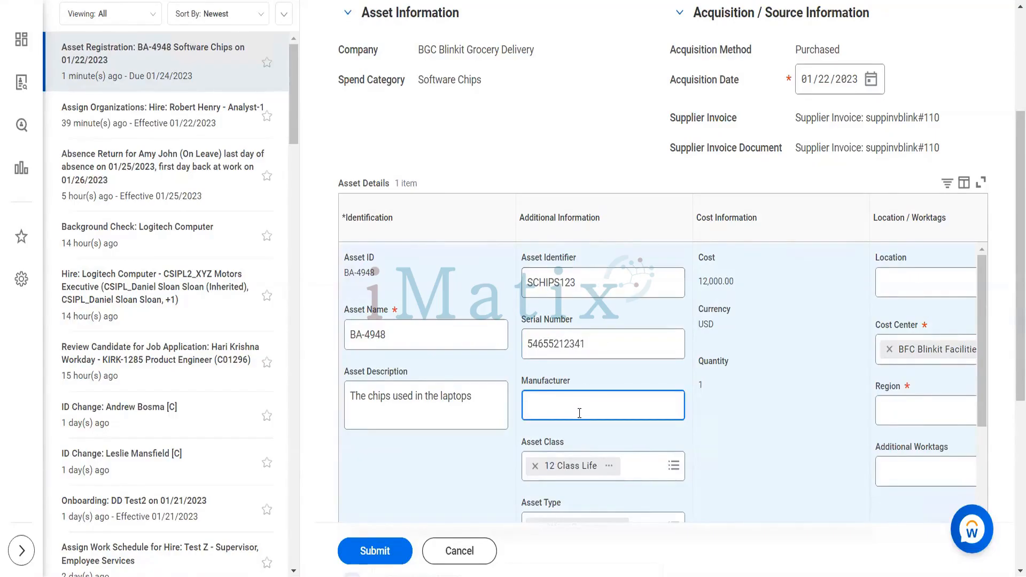
pyautogui.write('Sun Chips')
# Step: Assign the HR Officer from Executive Management_GSA as the asset coordinator
pyautogui.scroll(-2, 579, 412)
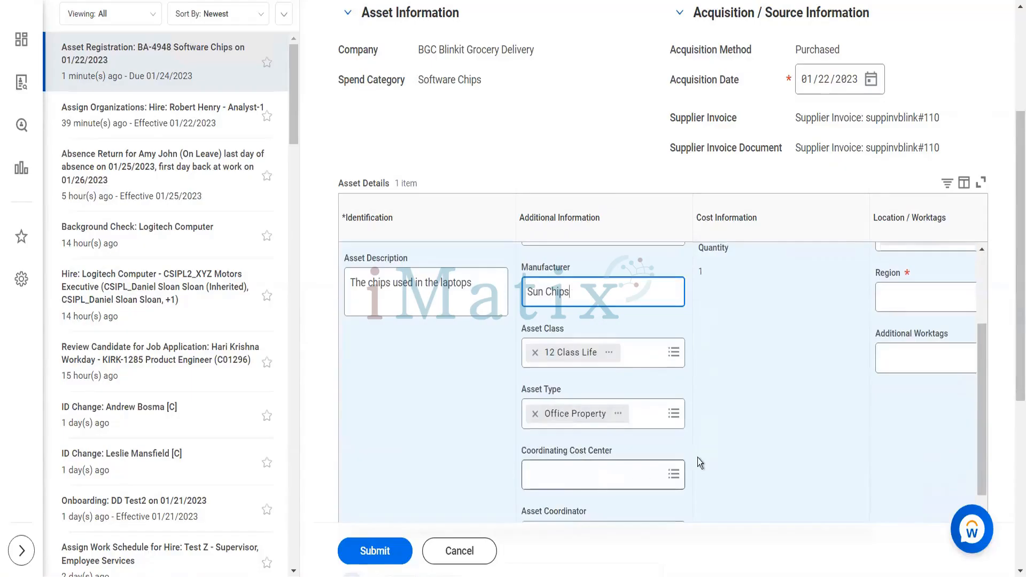
pyautogui.scroll(-1, 699, 461)
pyautogui.scroll(-2, 697, 457)
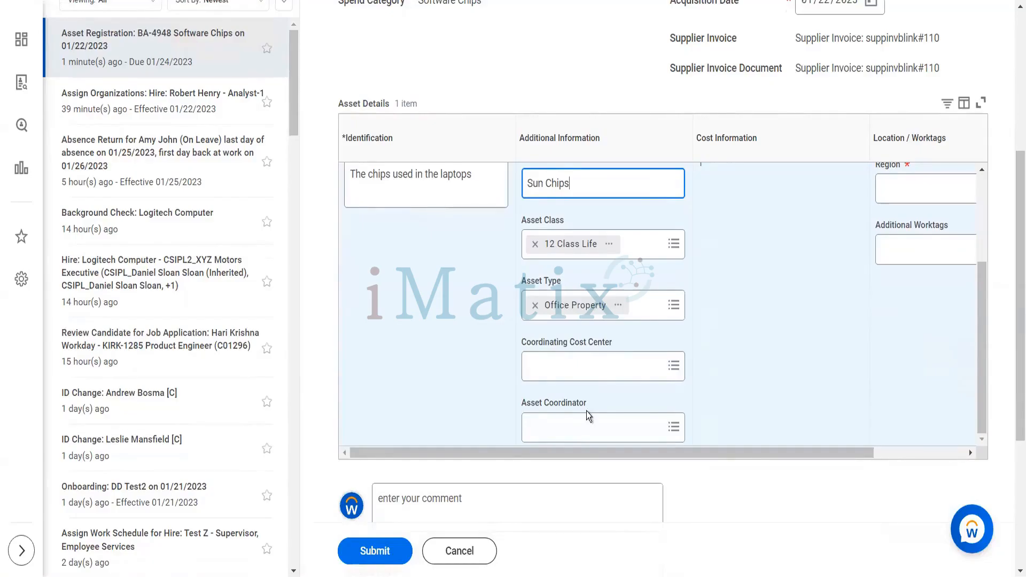
pyautogui.click(586, 430)
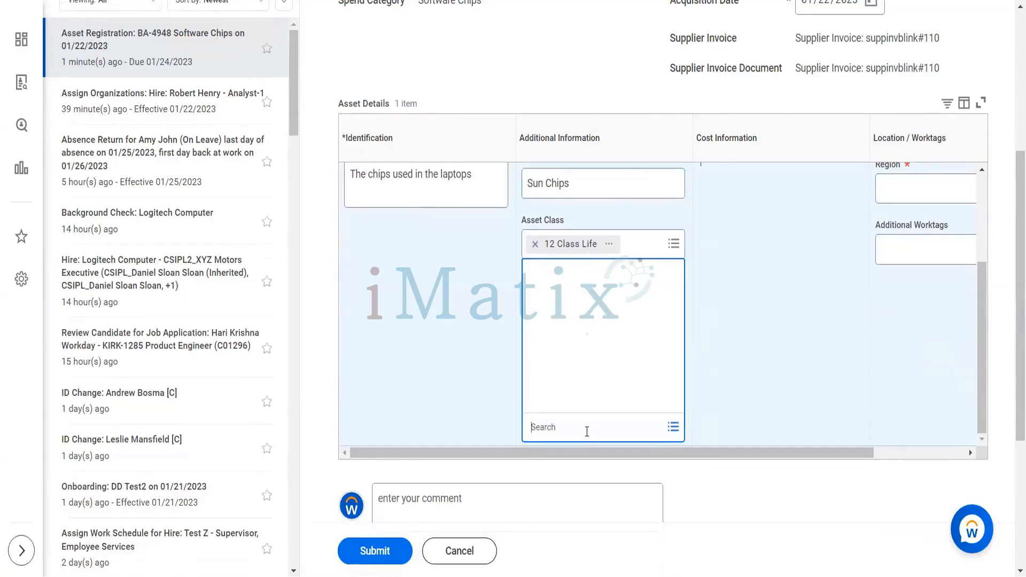
pyautogui.write('logan mc')
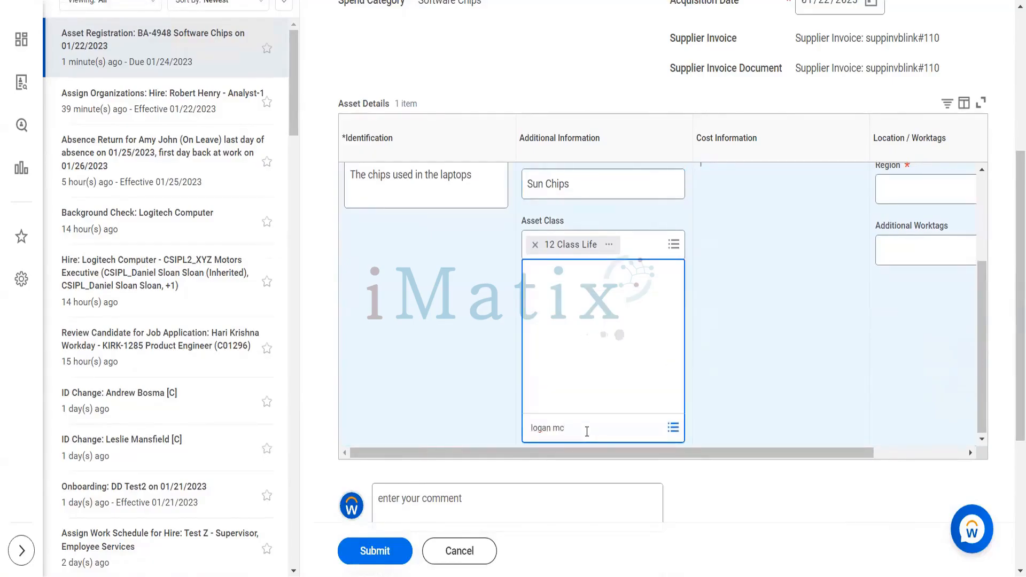
pyautogui.click(627, 153)
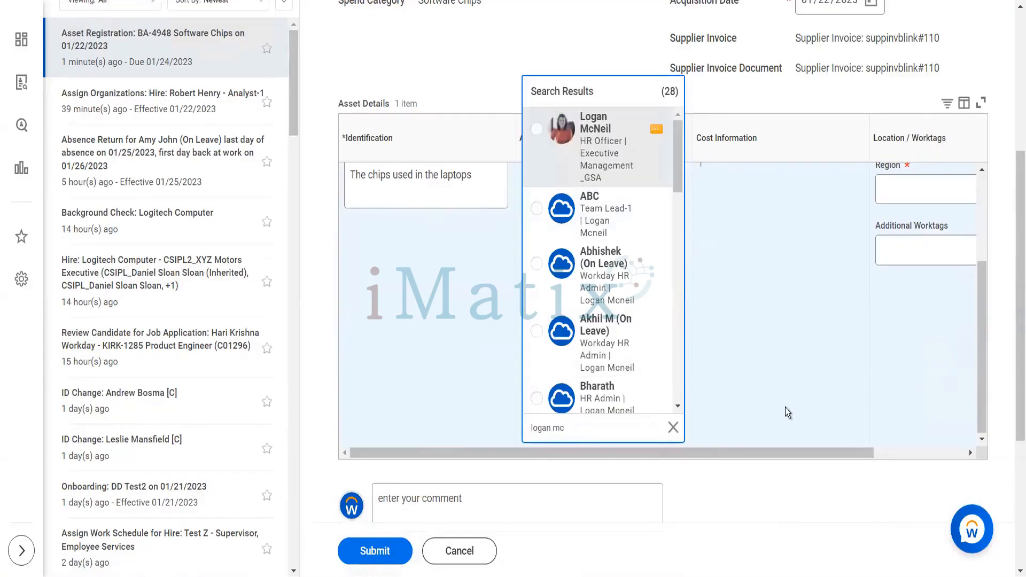
# Step: Try to set the asset's location by searching for EMEA and for Americas
pyautogui.scroll(3, 764, 335)
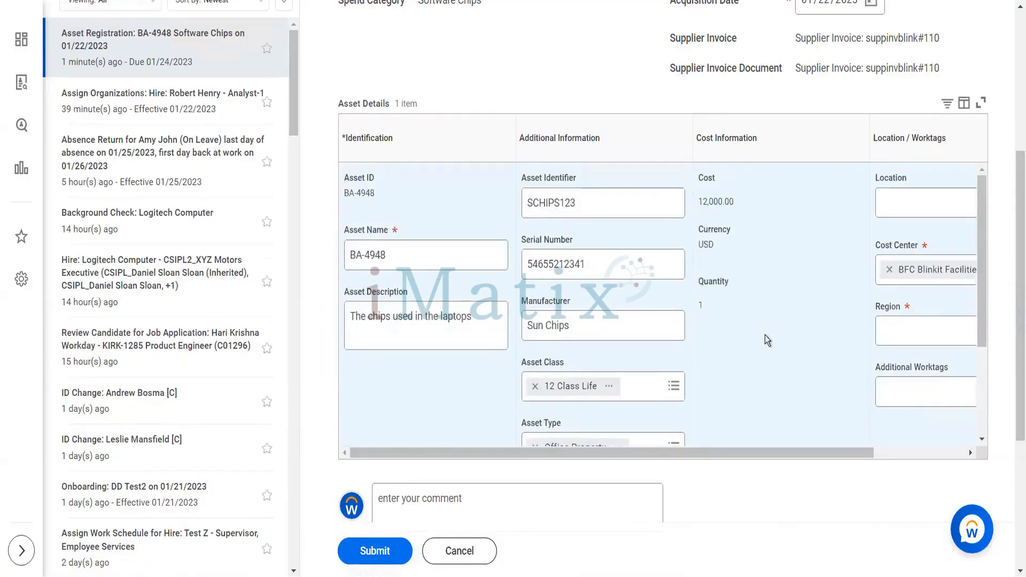
pyautogui.hscroll(3, 764, 335)
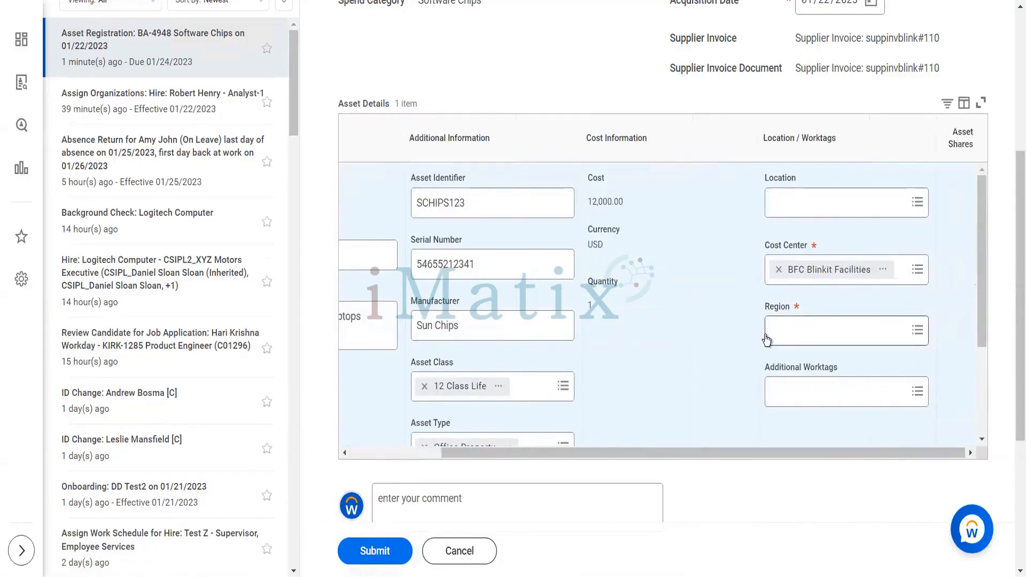
pyautogui.click(794, 199)
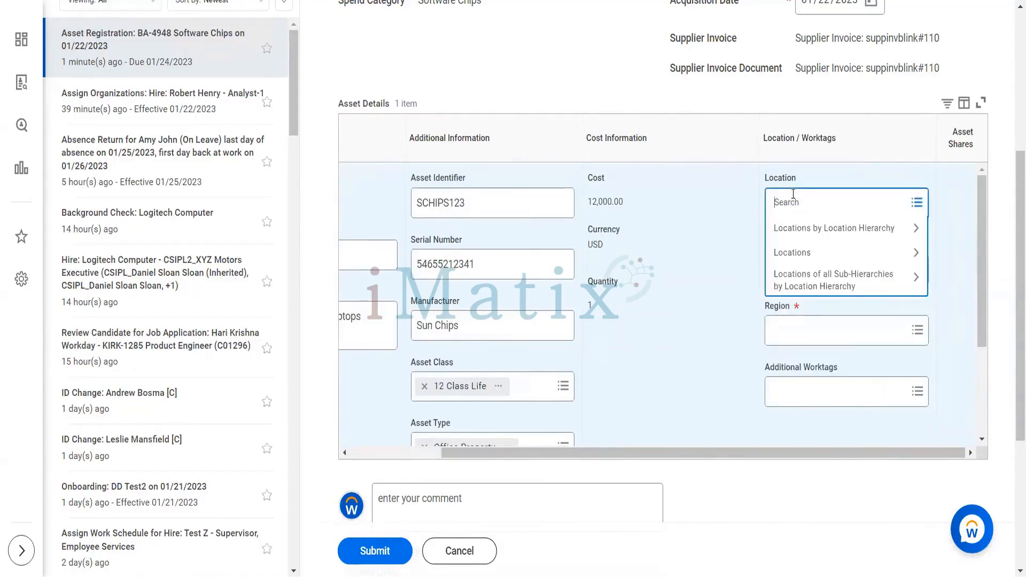
pyautogui.write('EMEA')
pyautogui.press('Return')
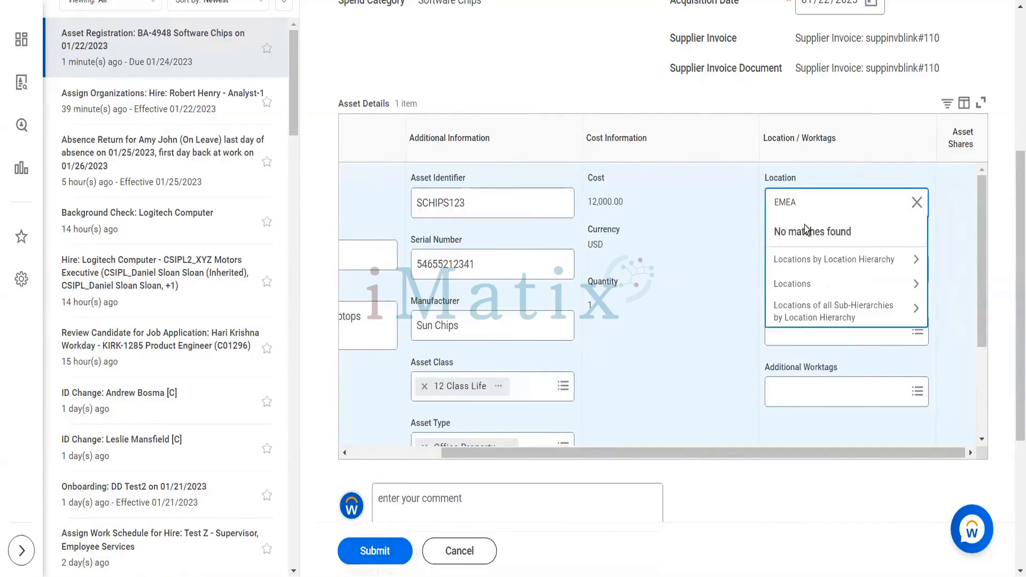
pyautogui.click(916, 202)
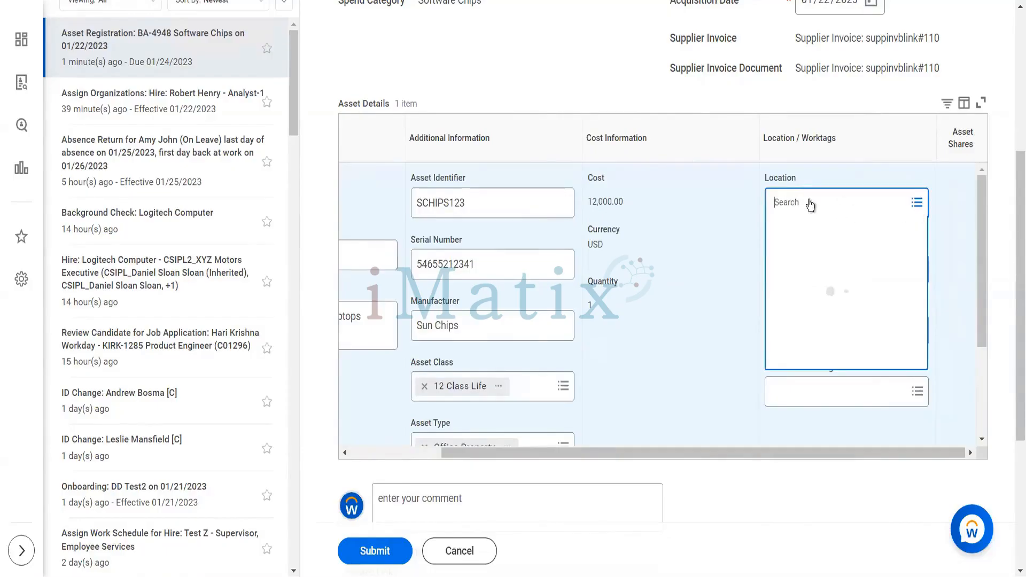
pyautogui.write('An')
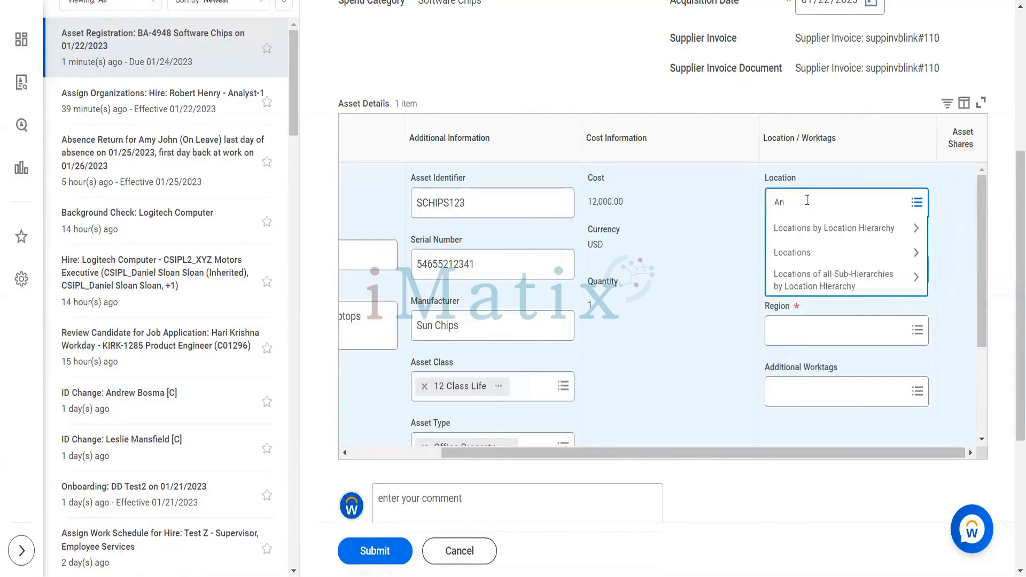
pyautogui.write('mericas')
pyautogui.press('Return')
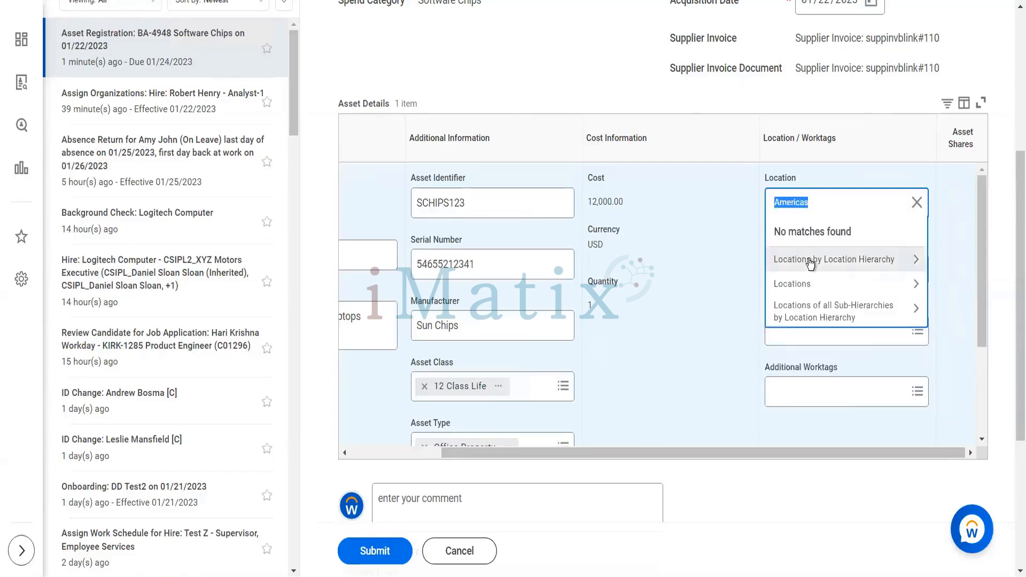
# Step: Set the asset's location to Chicago,USA > Delhi and its region to India
pyautogui.write('Delhi')
pyautogui.press('Return')
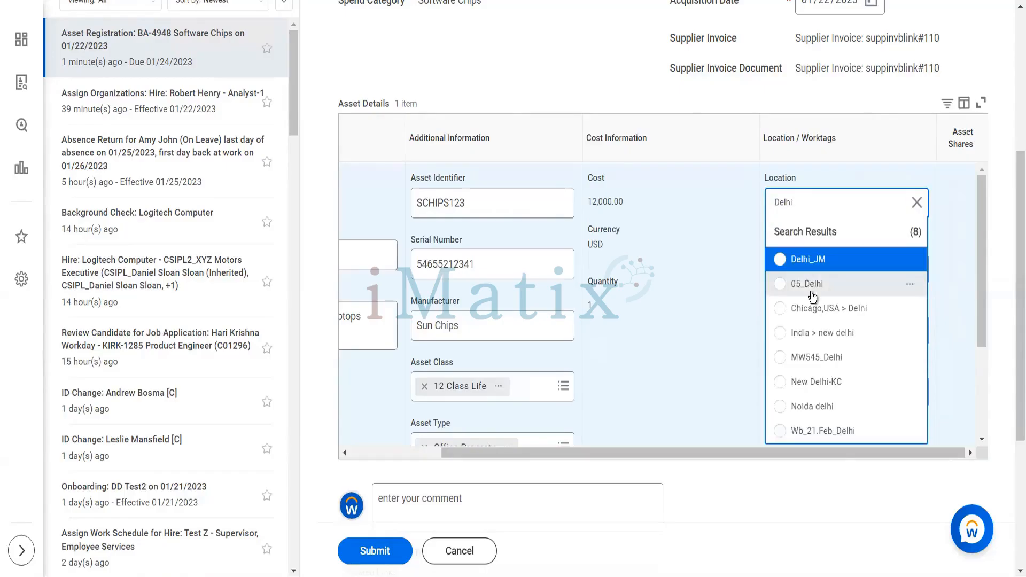
pyautogui.click(812, 309)
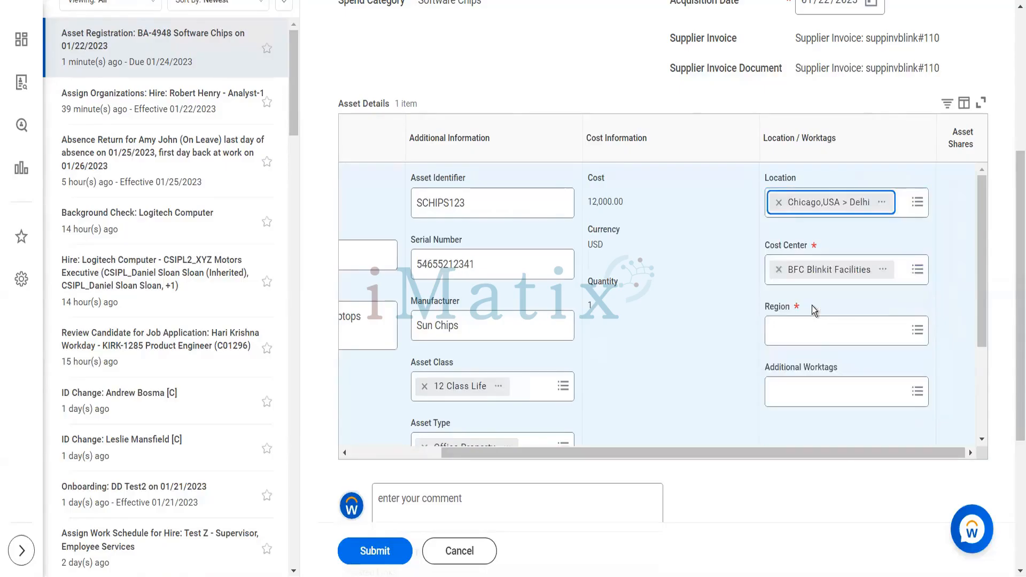
pyautogui.click(806, 339)
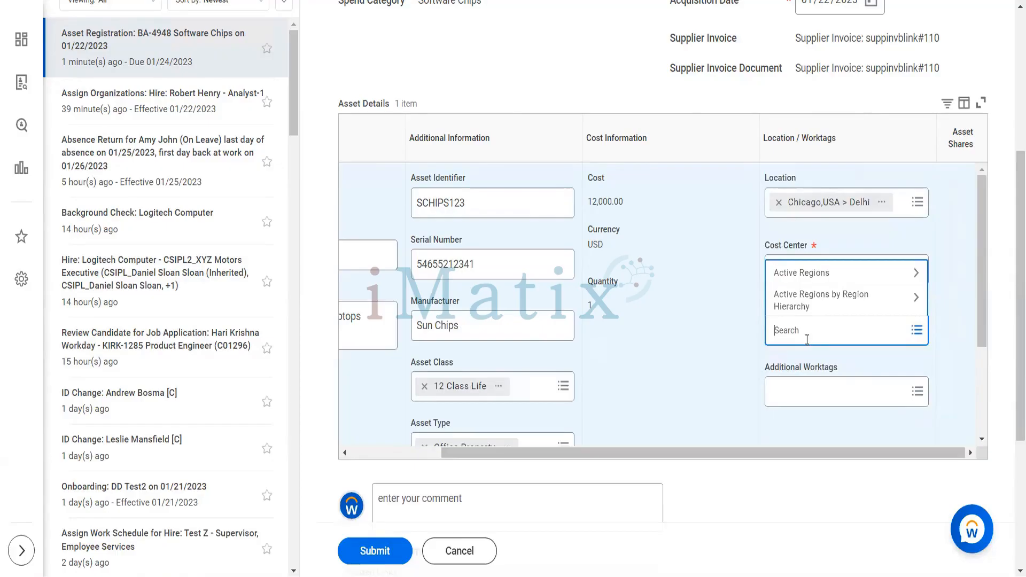
pyautogui.write('India')
pyautogui.press('Return')
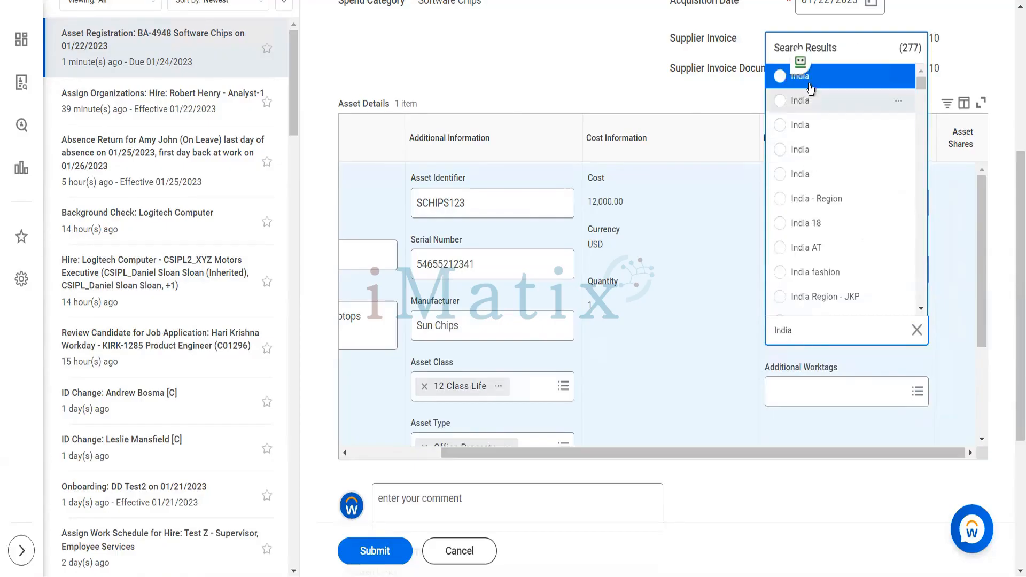
pyautogui.click(810, 88)
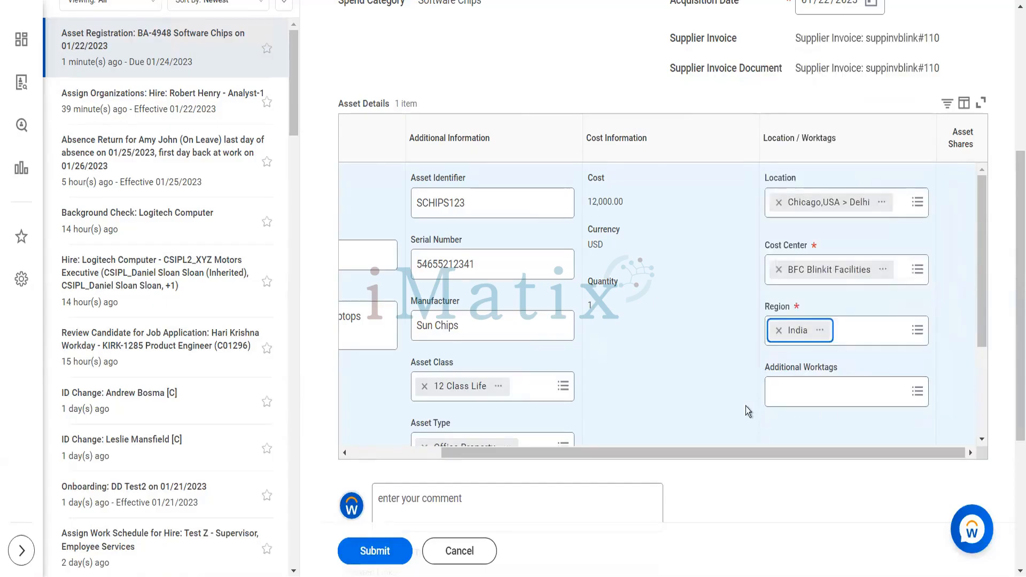
# Step: Check the remaining asset details and submit the registration of the Software Chips asset
pyautogui.moveTo(605, 455); pyautogui.dragTo(666, 463)
pyautogui.scroll(-3, 589, 389)
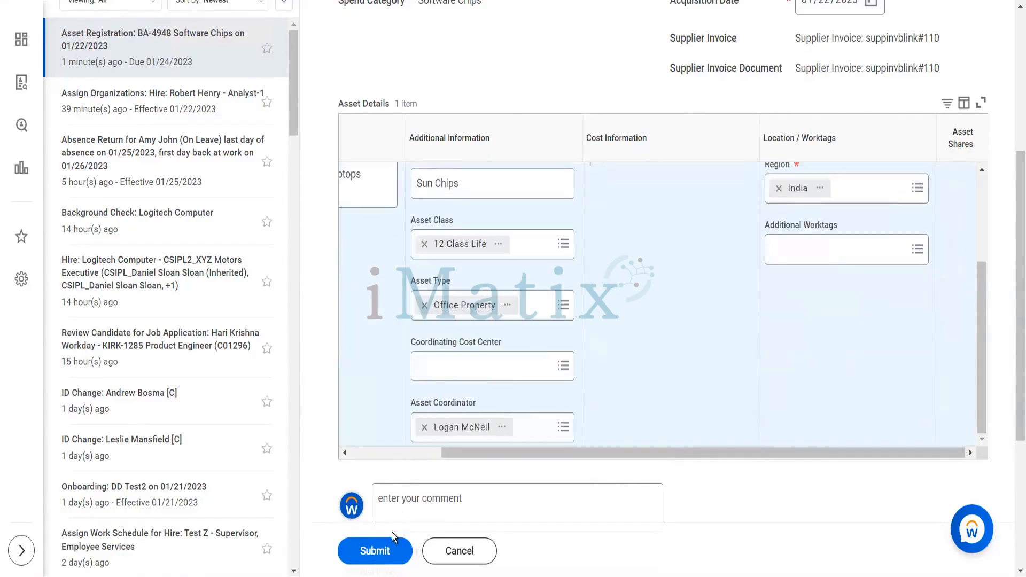
pyautogui.click(378, 550)
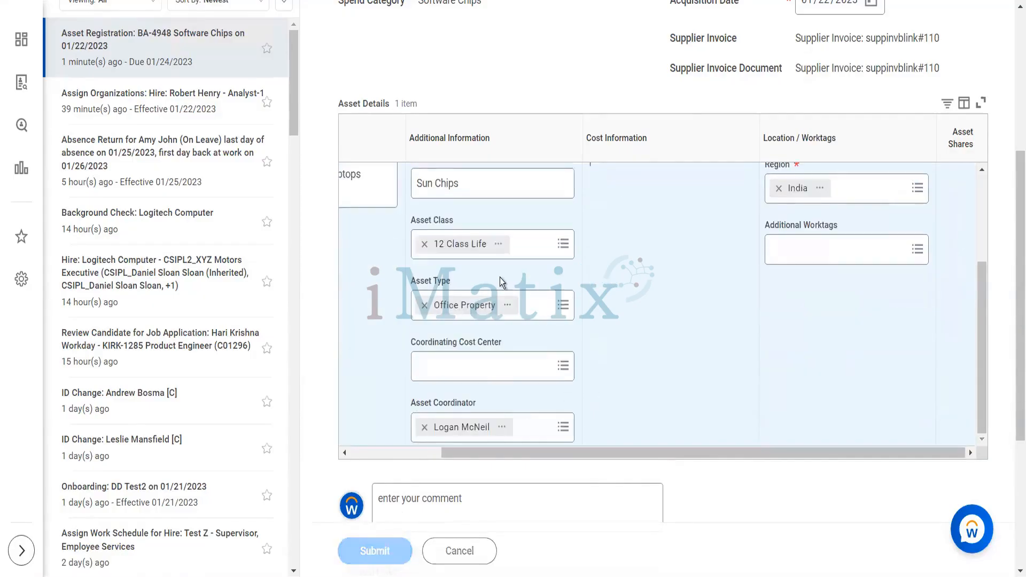
pyautogui.scroll(3, 503, 283)
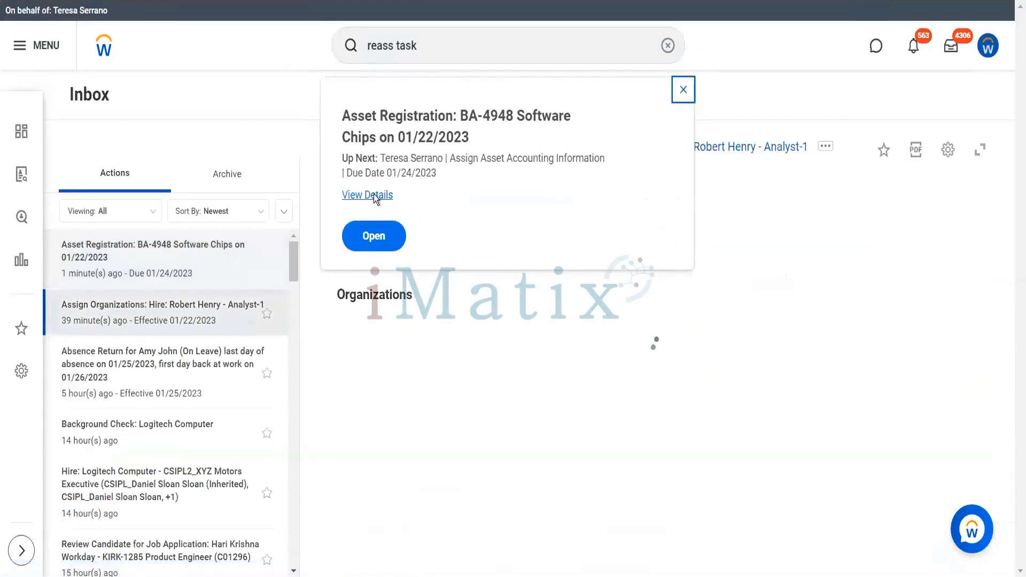
# Step: Open the Assign Asset Accounting Information task for the Software Chips asset and review its cost, accounting book and depreciation fields
pyautogui.click(376, 195)
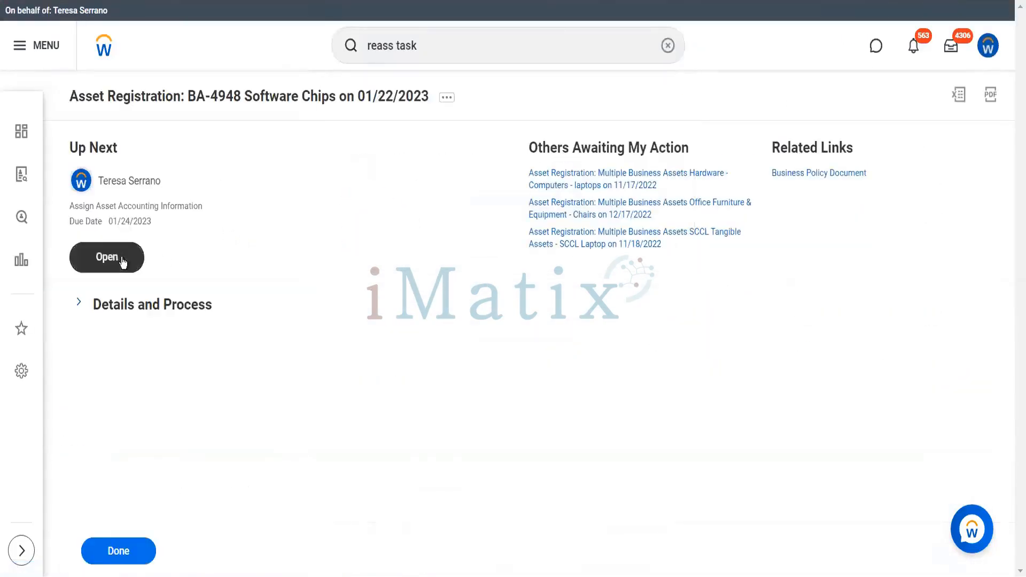
pyautogui.click(122, 261)
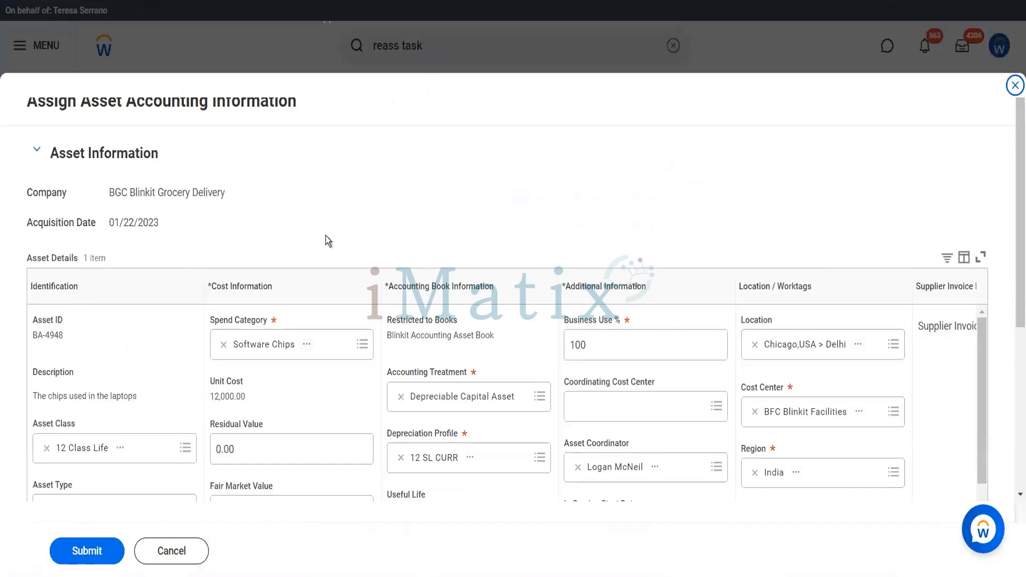
pyautogui.scroll(-3, 326, 236)
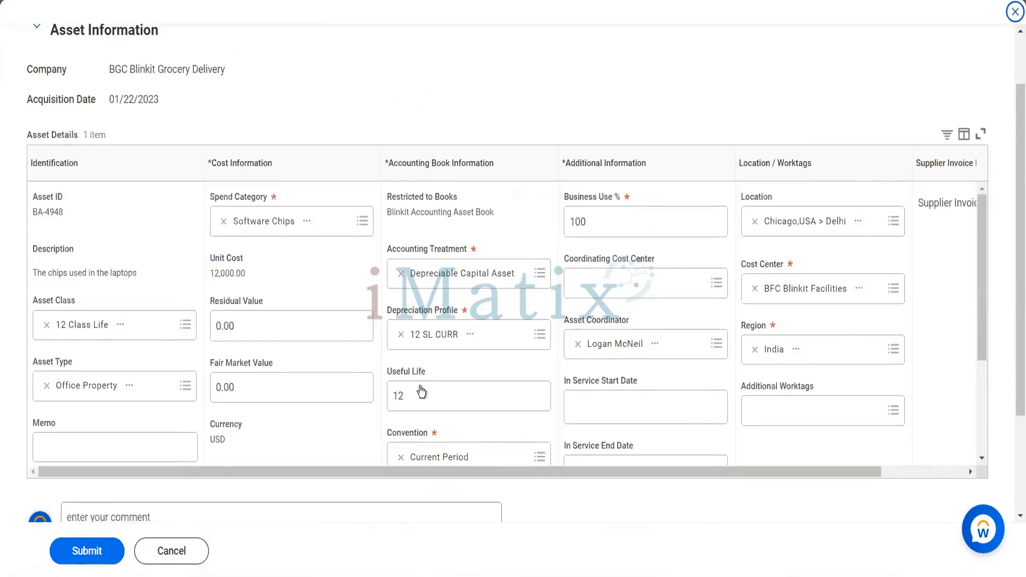
pyautogui.scroll(-2, 421, 393)
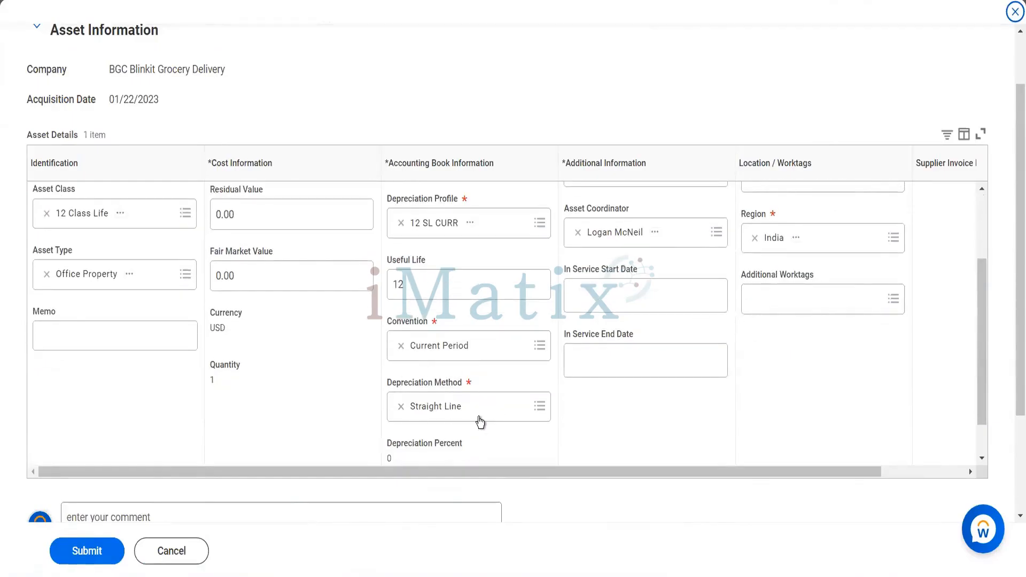
pyautogui.scroll(2, 304, 319)
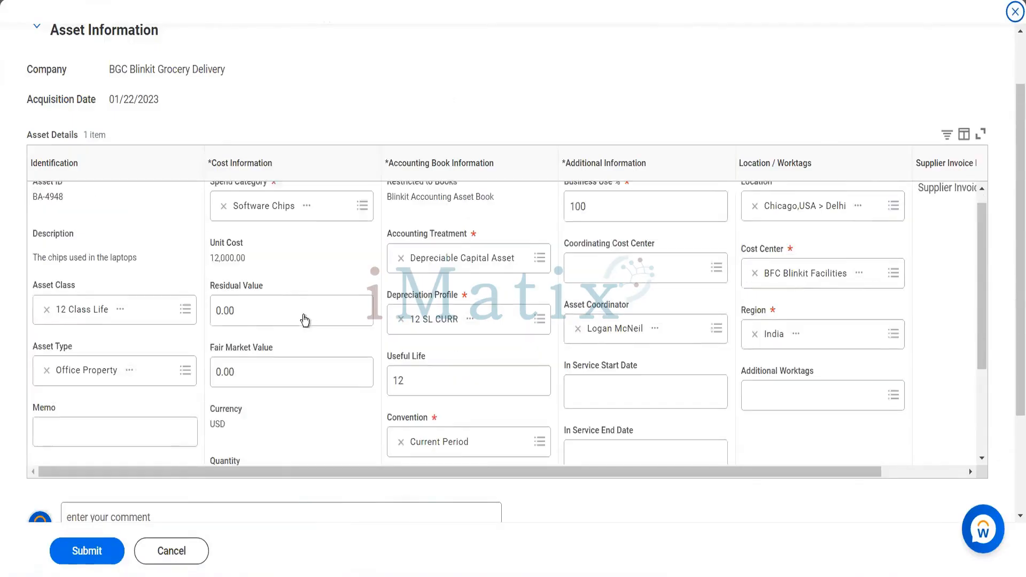
# Step: Set the asset's residual value to 50 and its fair market value to 12,000
pyautogui.click(254, 316)
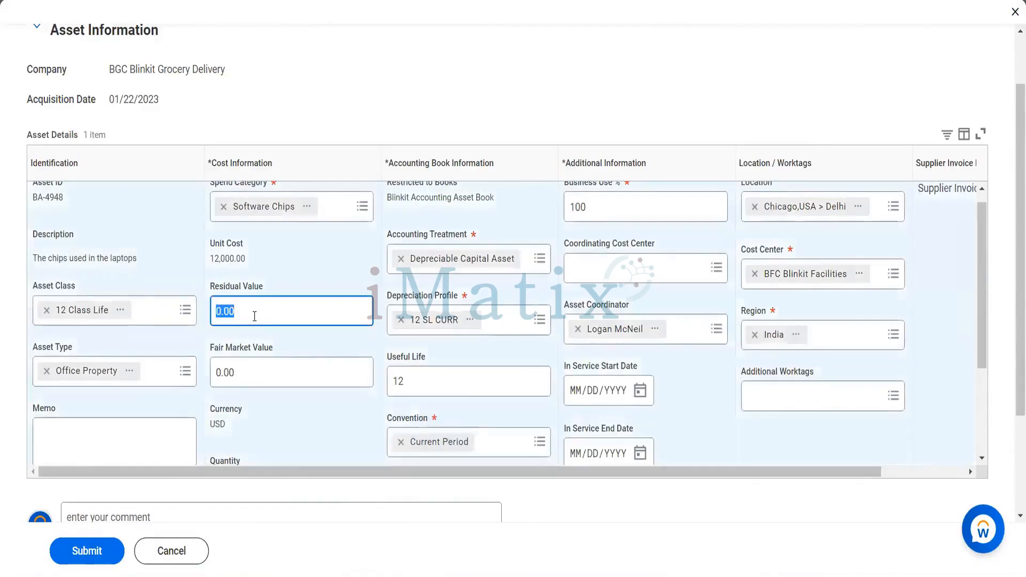
pyautogui.click(255, 316)
pyautogui.press('BackSpace')
pyautogui.press('BackSpace')
pyautogui.press('BackSpace')
pyautogui.press('BackSpace')
pyautogui.write('50')
pyautogui.press('Tab')
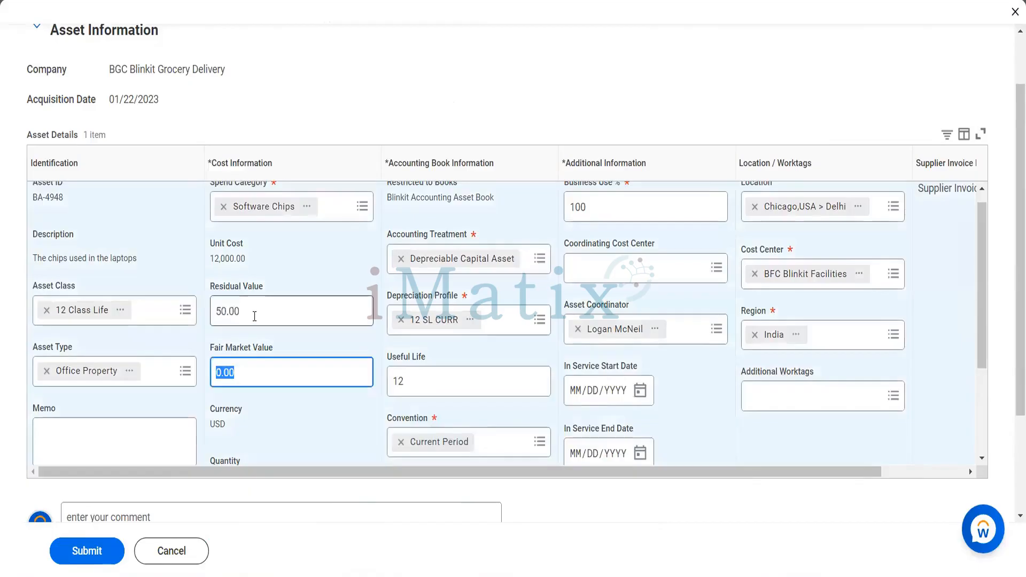
pyautogui.write('12,000')
pyautogui.press('Tab')
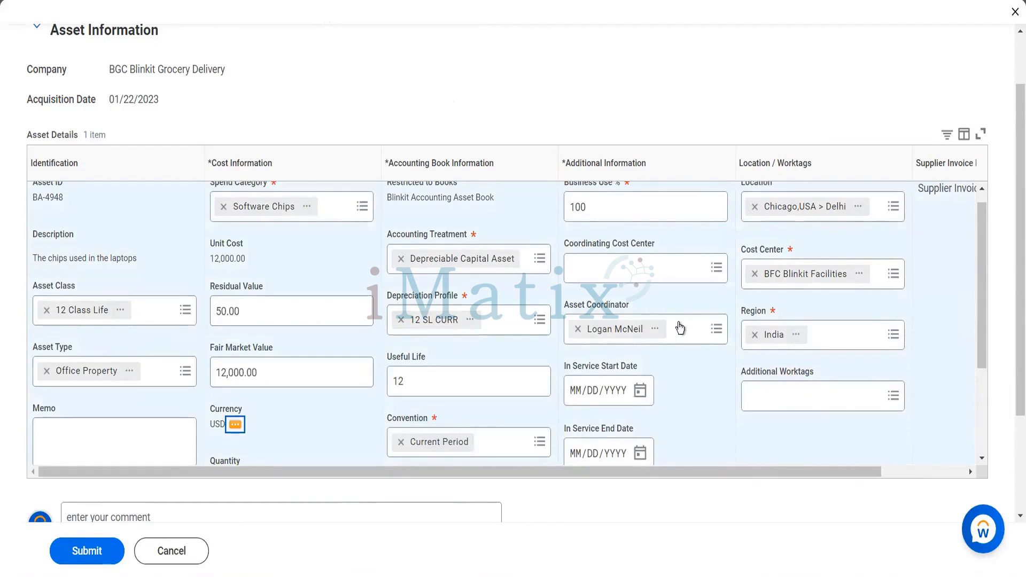
# Step: Set the asset's in-service start date to 01/22/2023 and its in-service end date to 01/21/2024
pyautogui.scroll(-2, 679, 327)
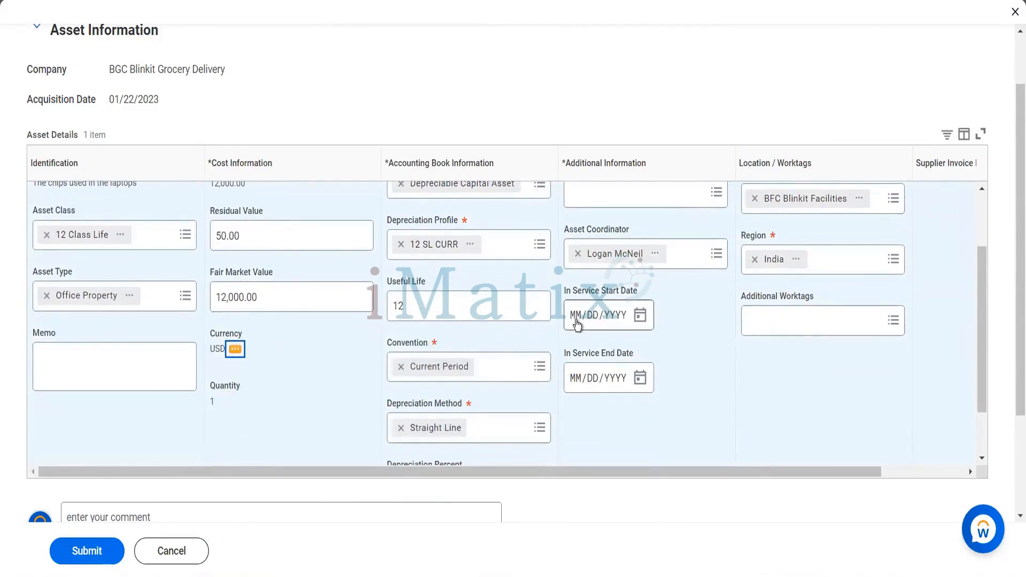
pyautogui.click(640, 317)
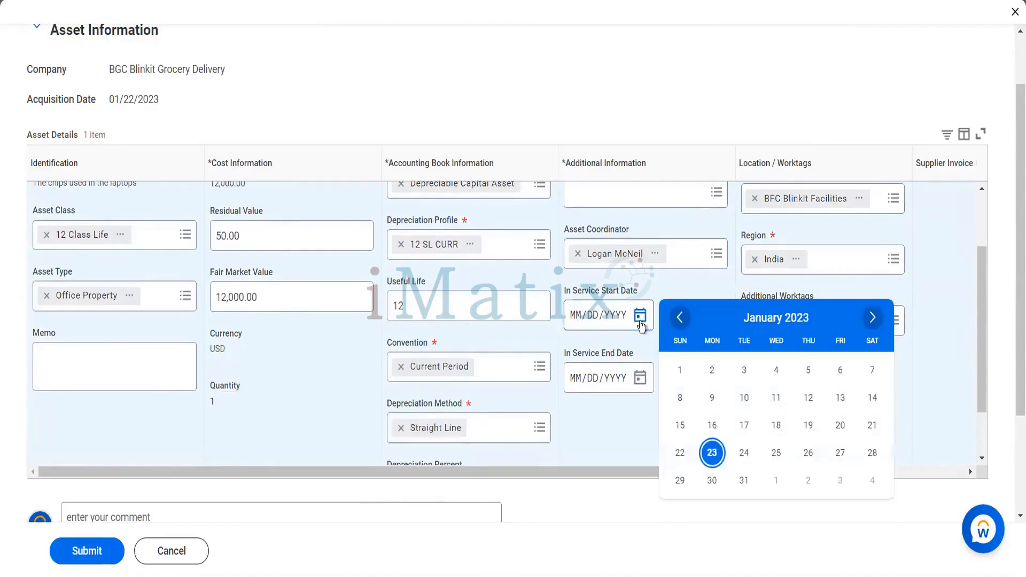
pyautogui.click(679, 453)
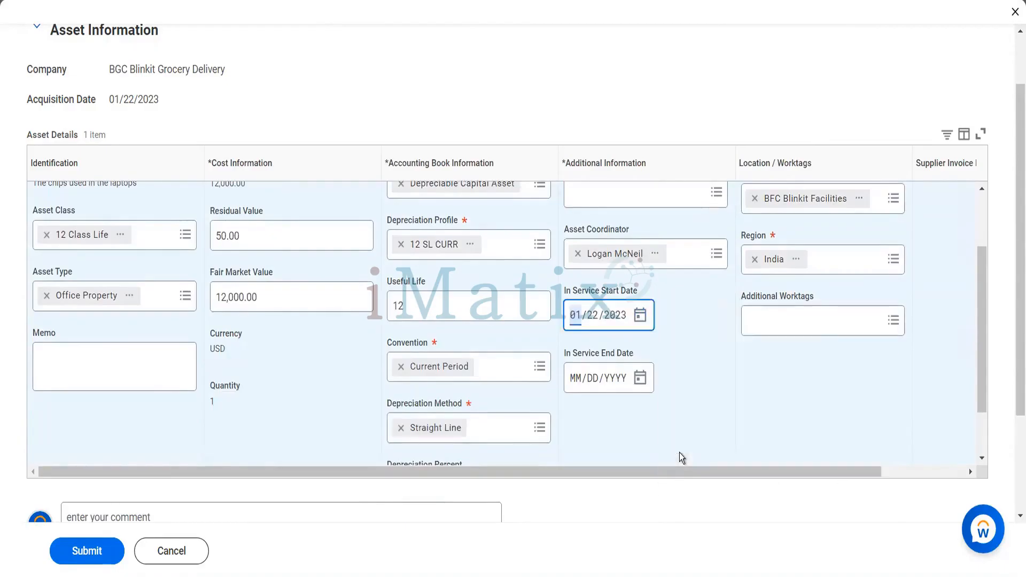
pyautogui.click(639, 380)
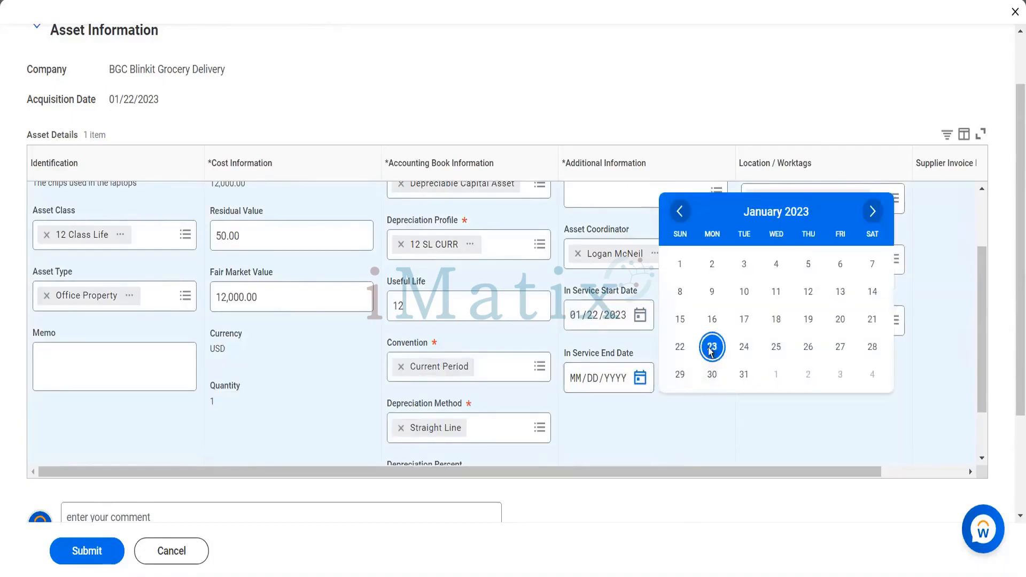
pyautogui.click(871, 321)
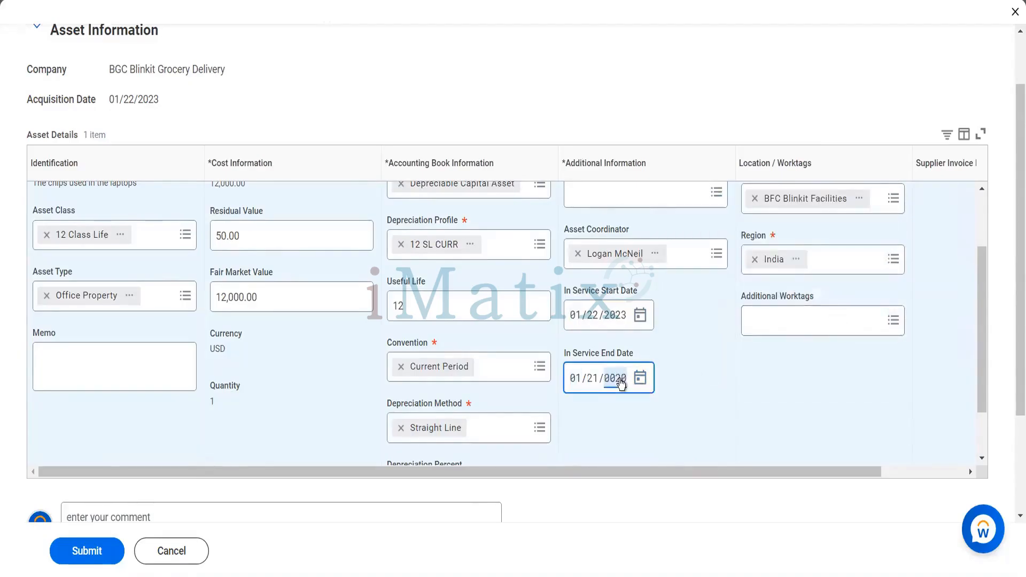
pyautogui.write('24')
# Step: Check the remaining asset fields, read the acquisition date alert, and submit the asset accounting information
pyautogui.hscroll(2, 764, 408)
pyautogui.scroll(2, 765, 408)
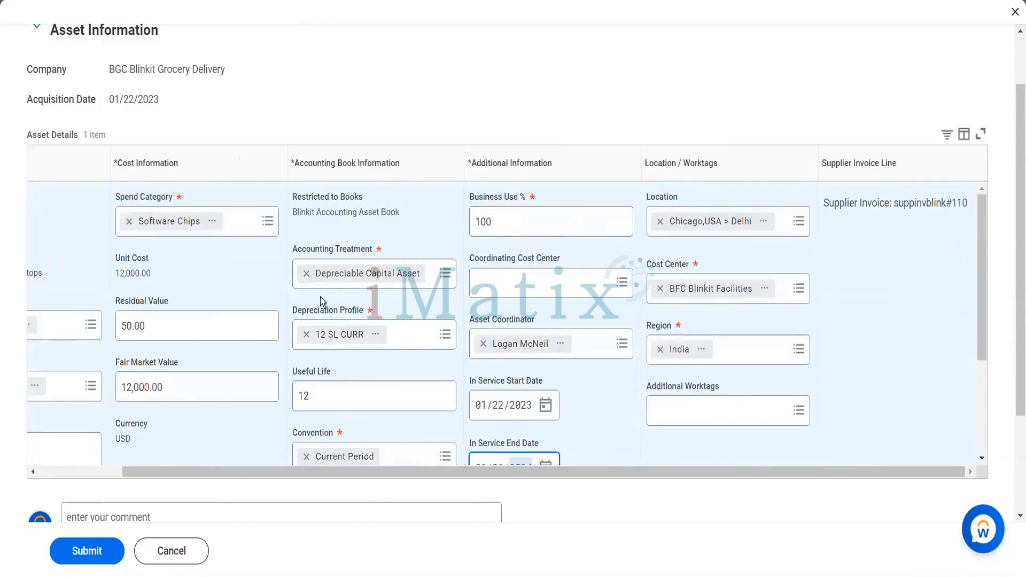
pyautogui.hscroll(-3, 320, 297)
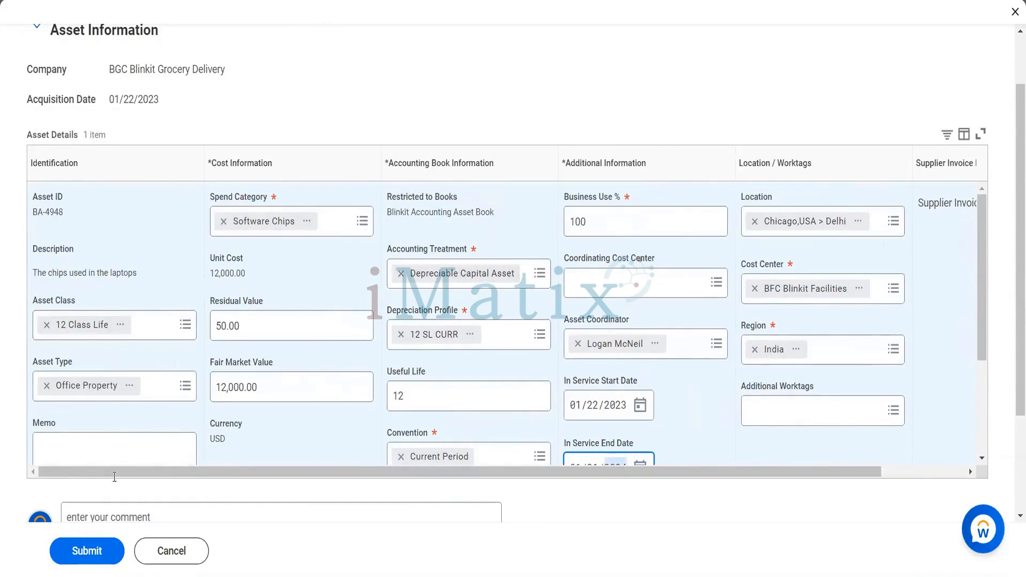
pyautogui.click(85, 553)
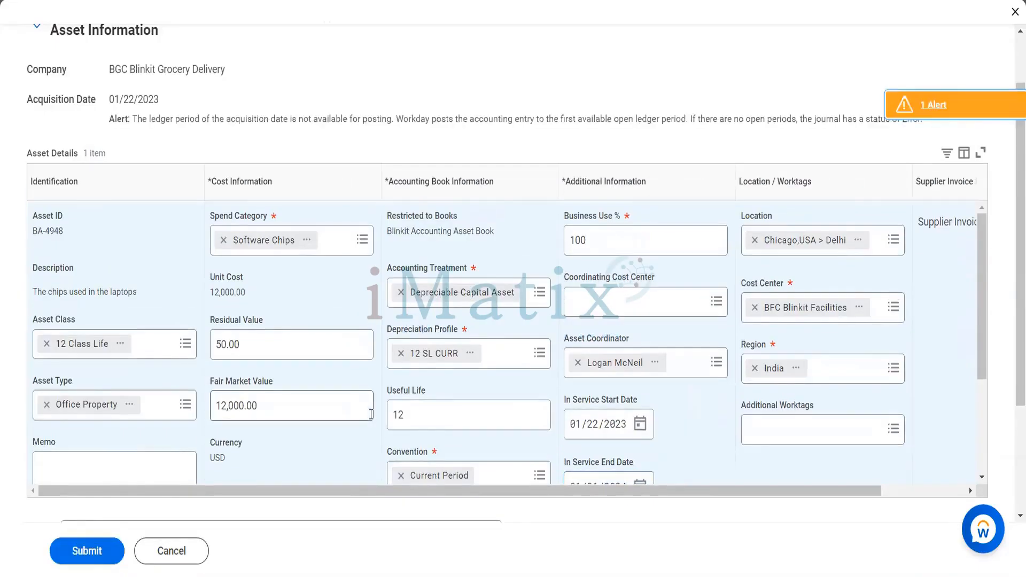
pyautogui.click(905, 110)
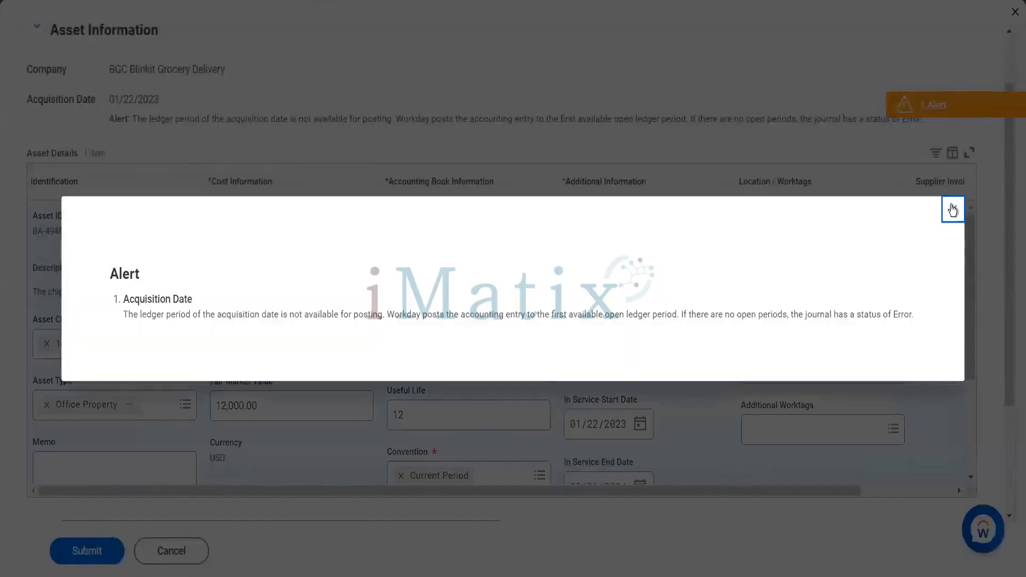
pyautogui.click(953, 209)
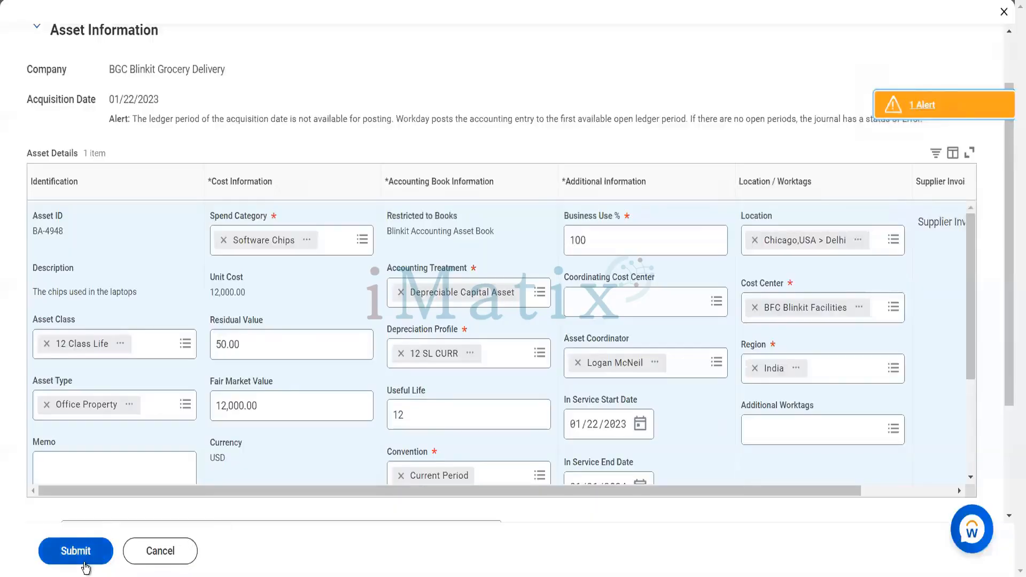
pyautogui.click(76, 551)
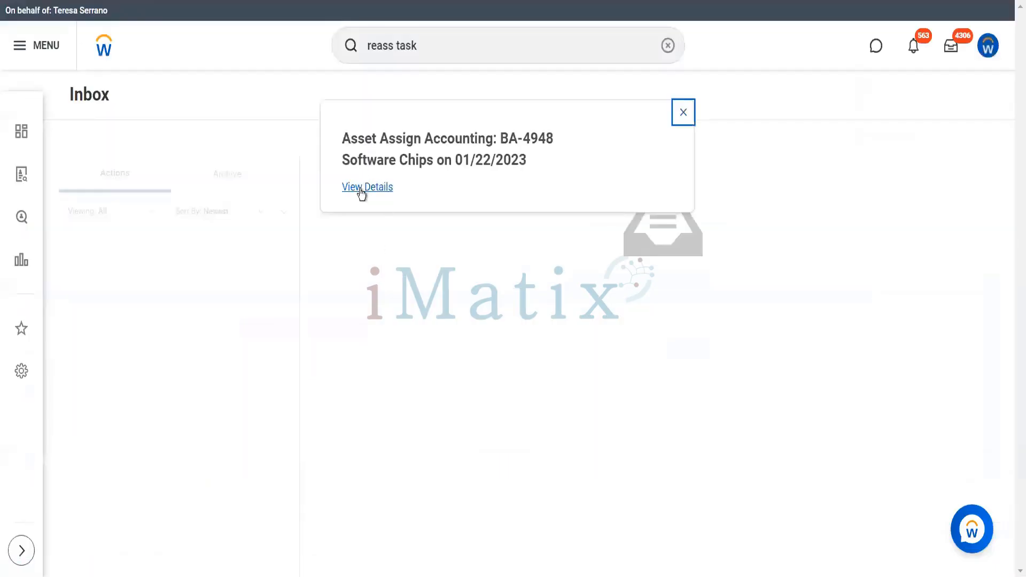
# Step: Open the submitted asset accounting assignment and expand its details and process information
pyautogui.click(362, 188)
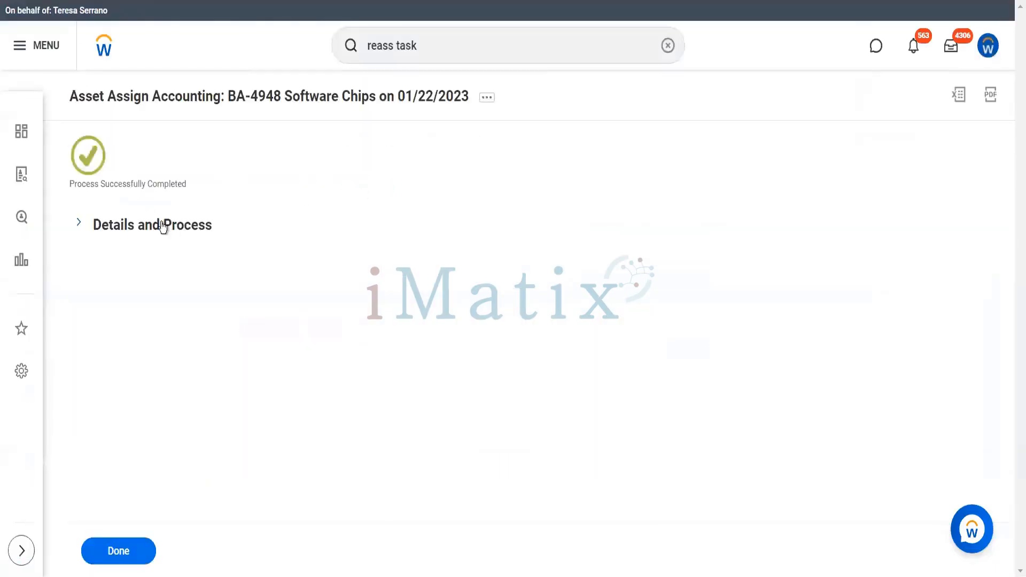
pyautogui.click(163, 225)
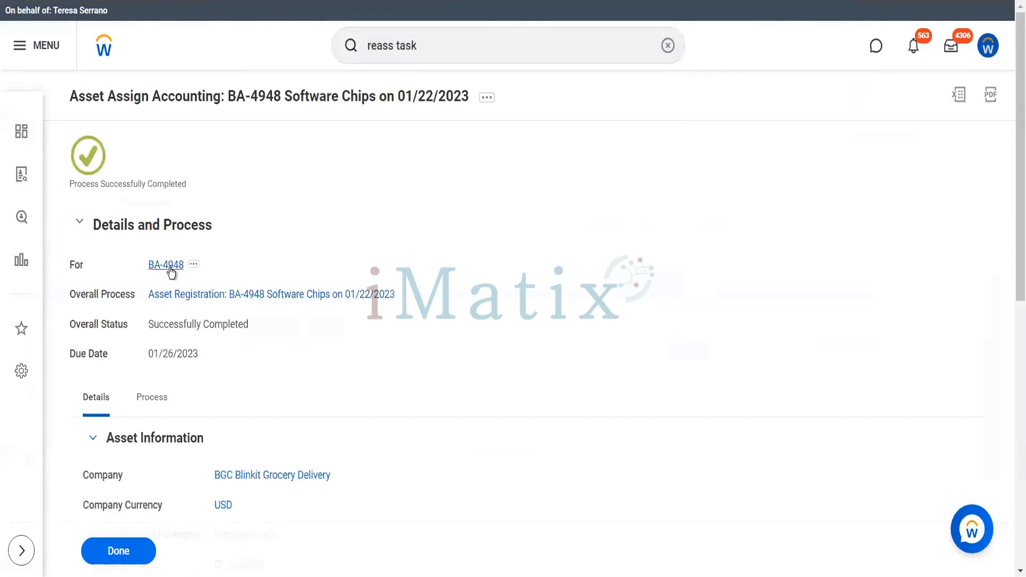